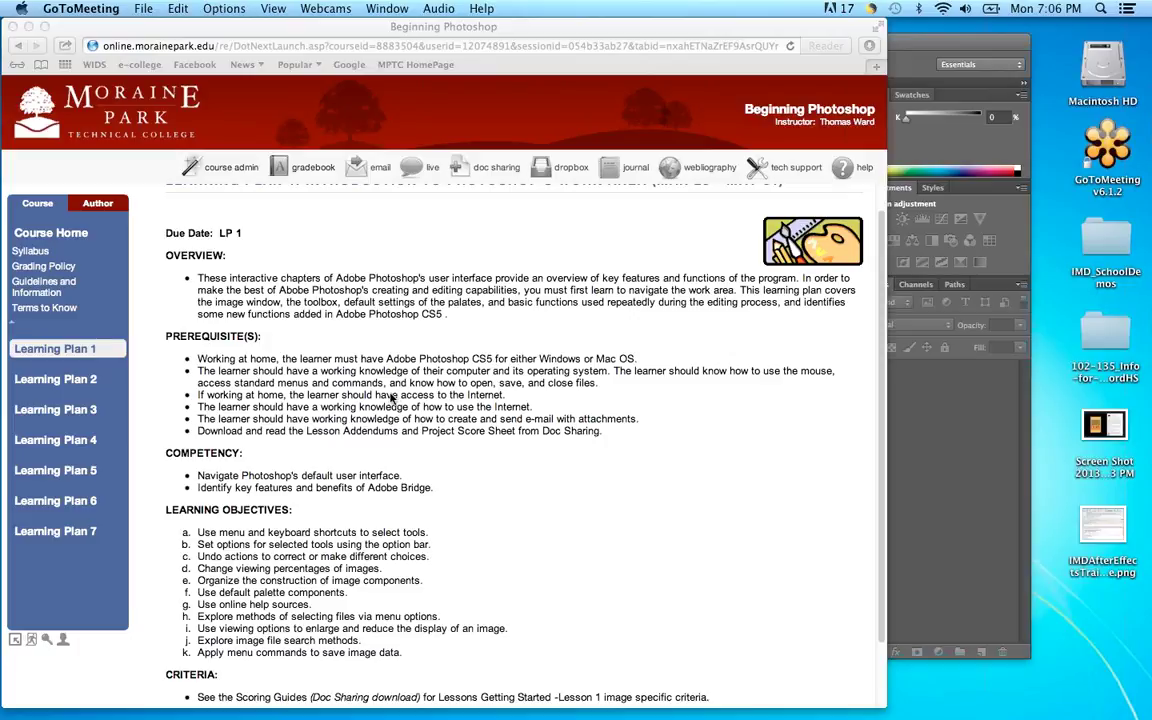
Review Learning Plan 1's discussion, activities and assessment pages, ending on the directions for the L1Car.psd assignment
click(70, 352)
click(68, 350)
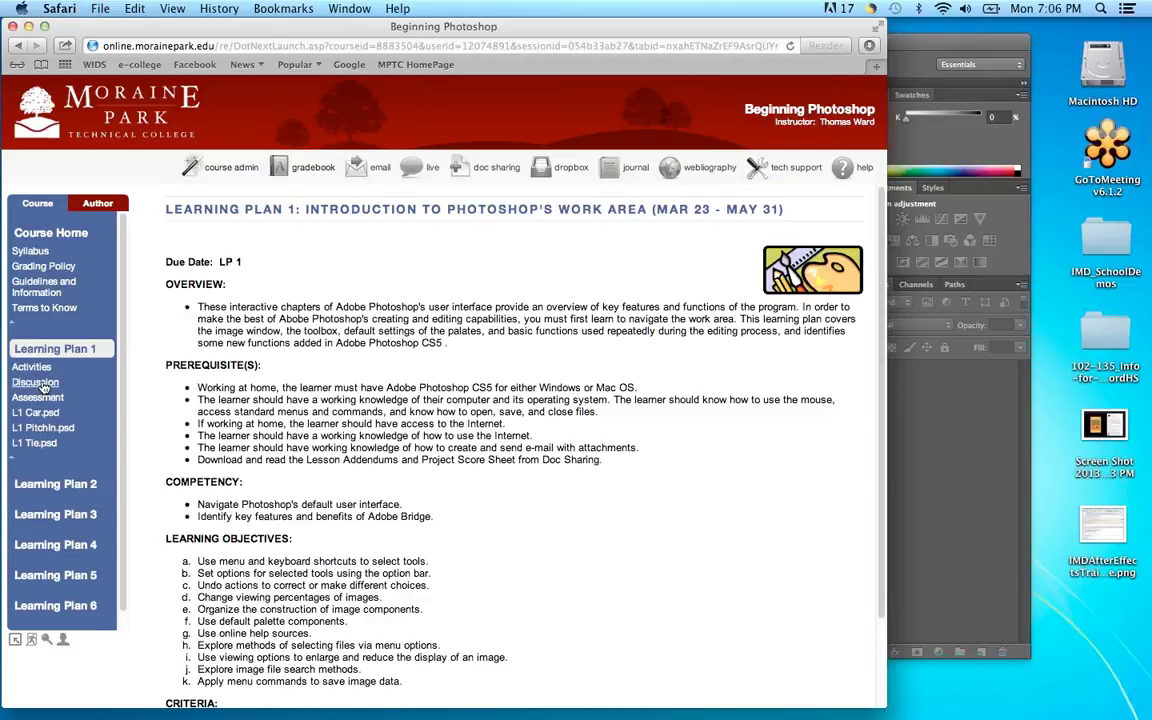
click(35, 384)
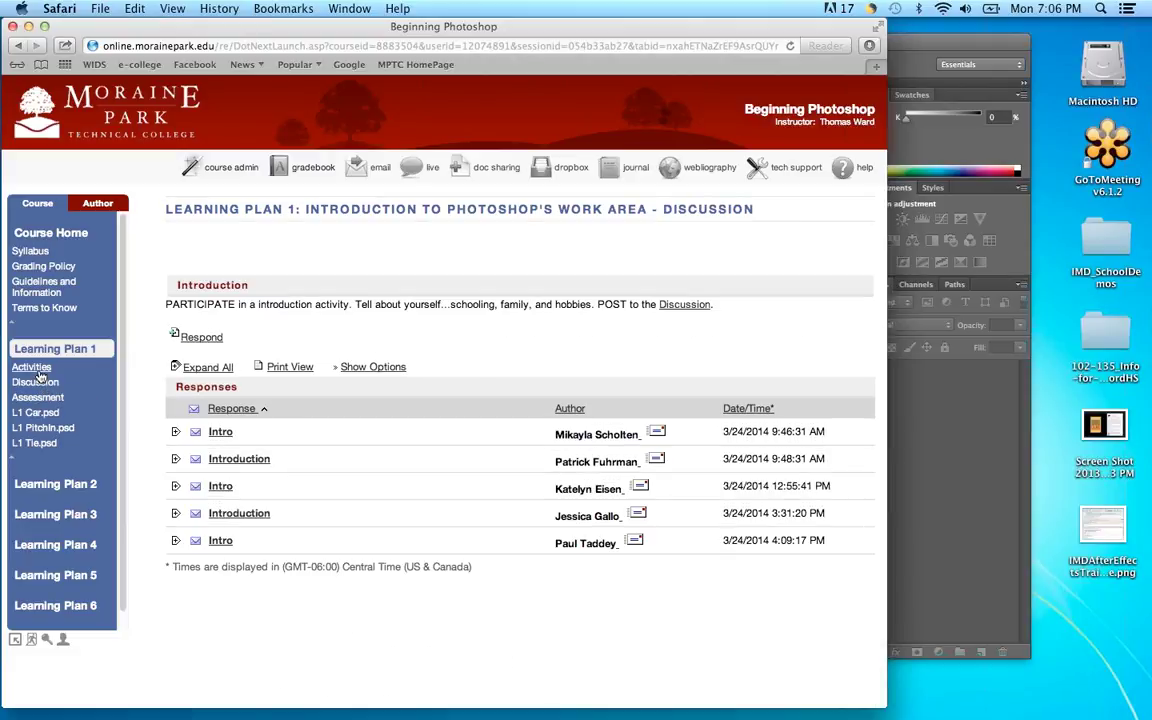
click(38, 370)
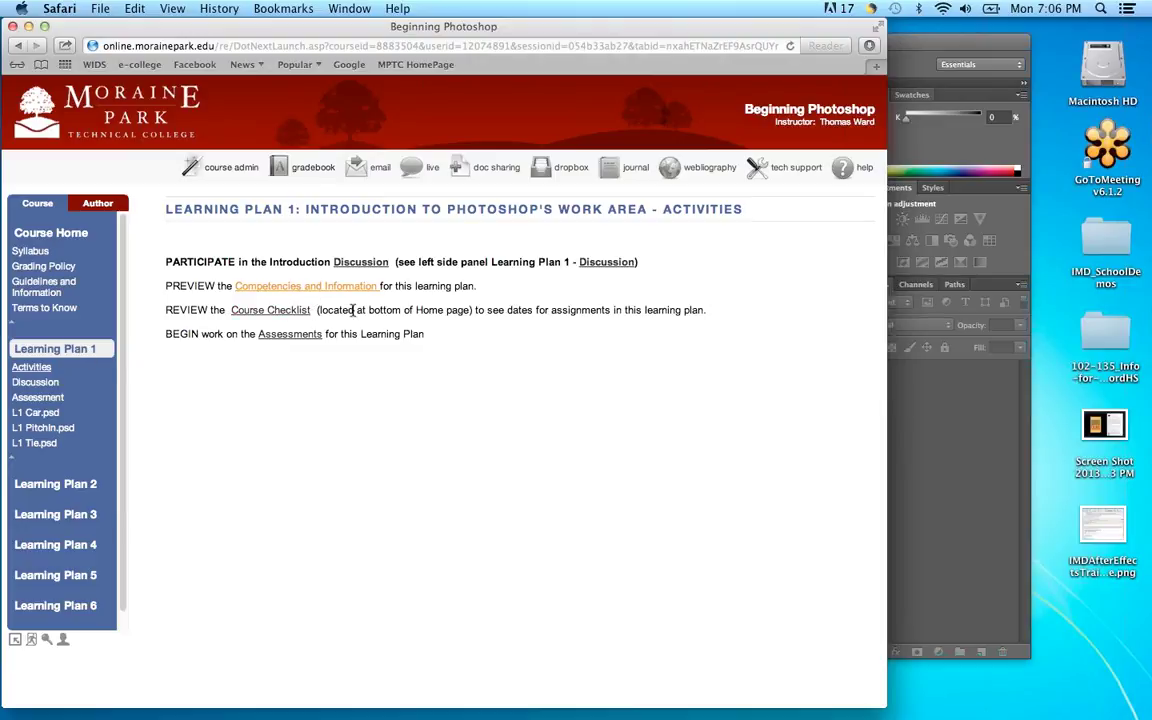
click(300, 335)
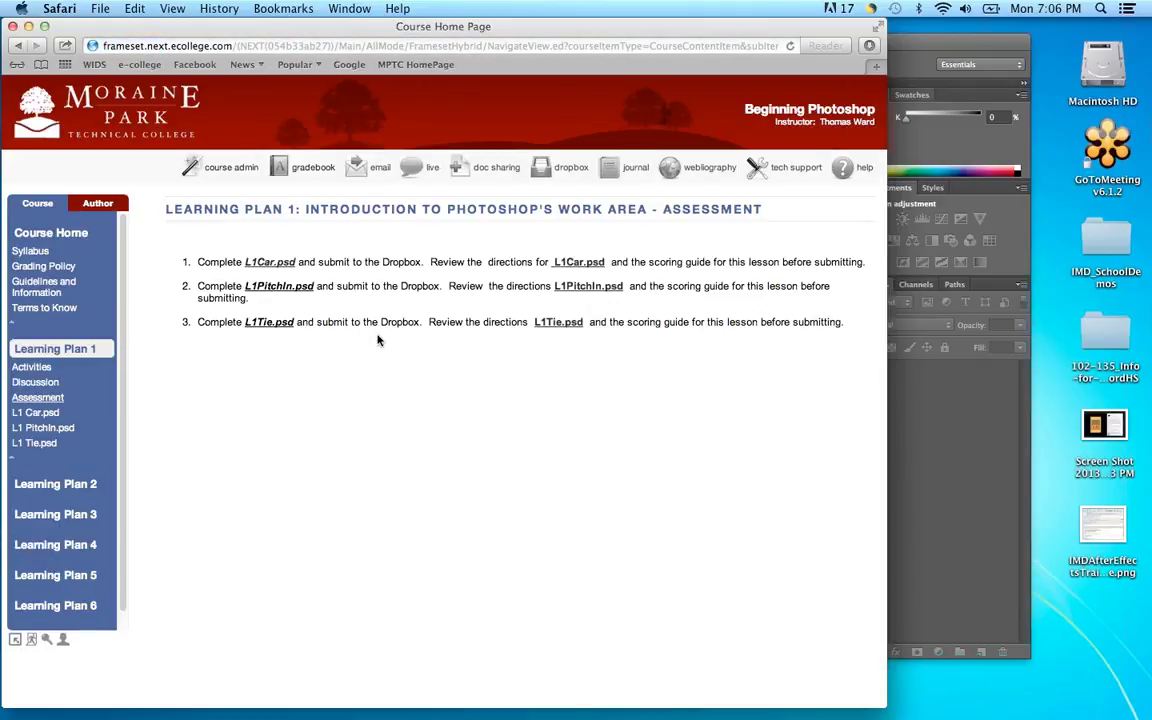
click(580, 262)
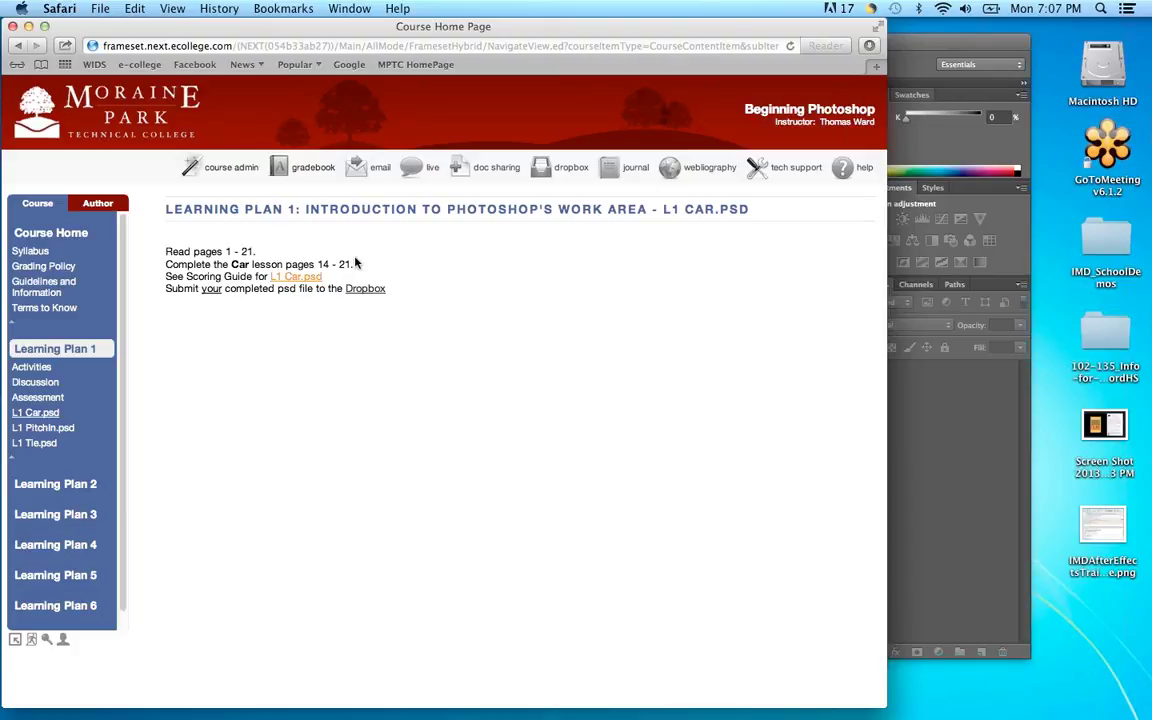
Minimize the course website, switch to Photoshop CS6 and bring up the dialog for opening a file
click(29, 27)
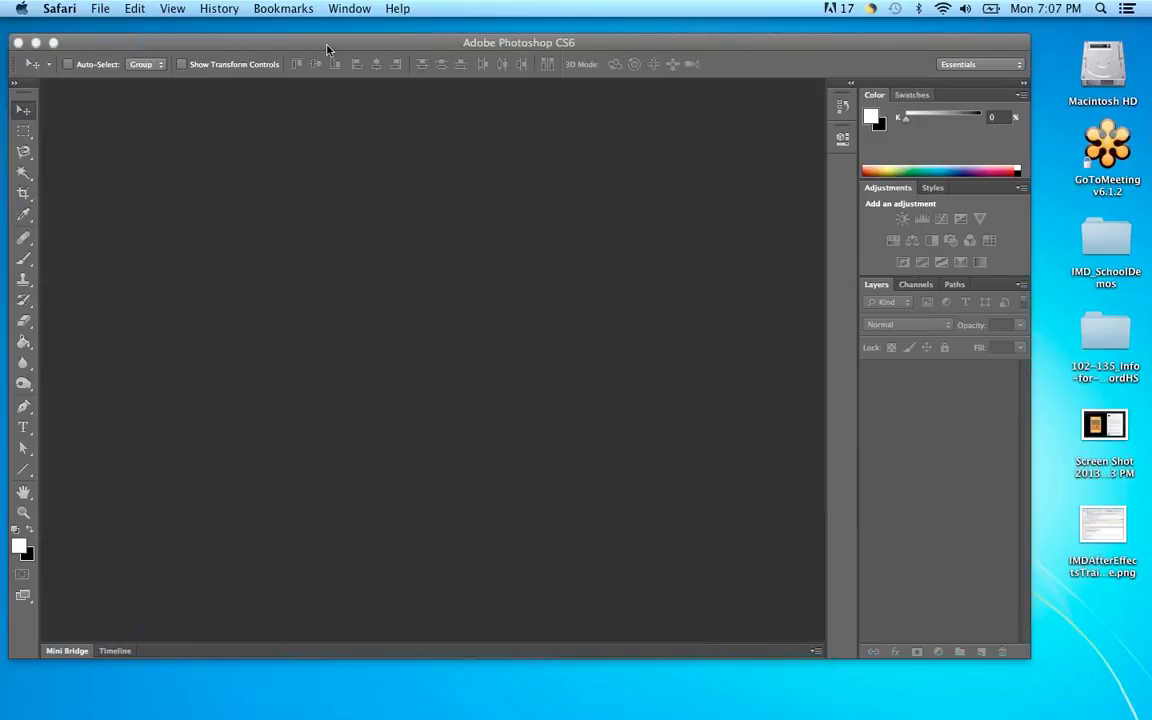
click(345, 42)
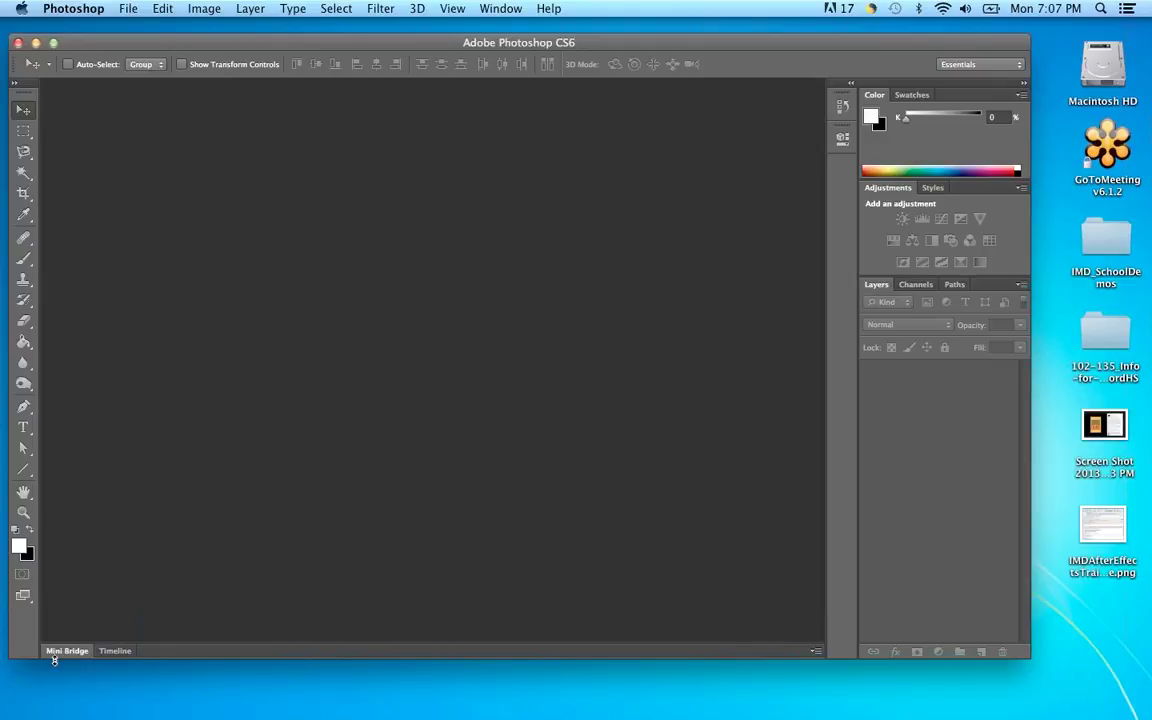
click(126, 10)
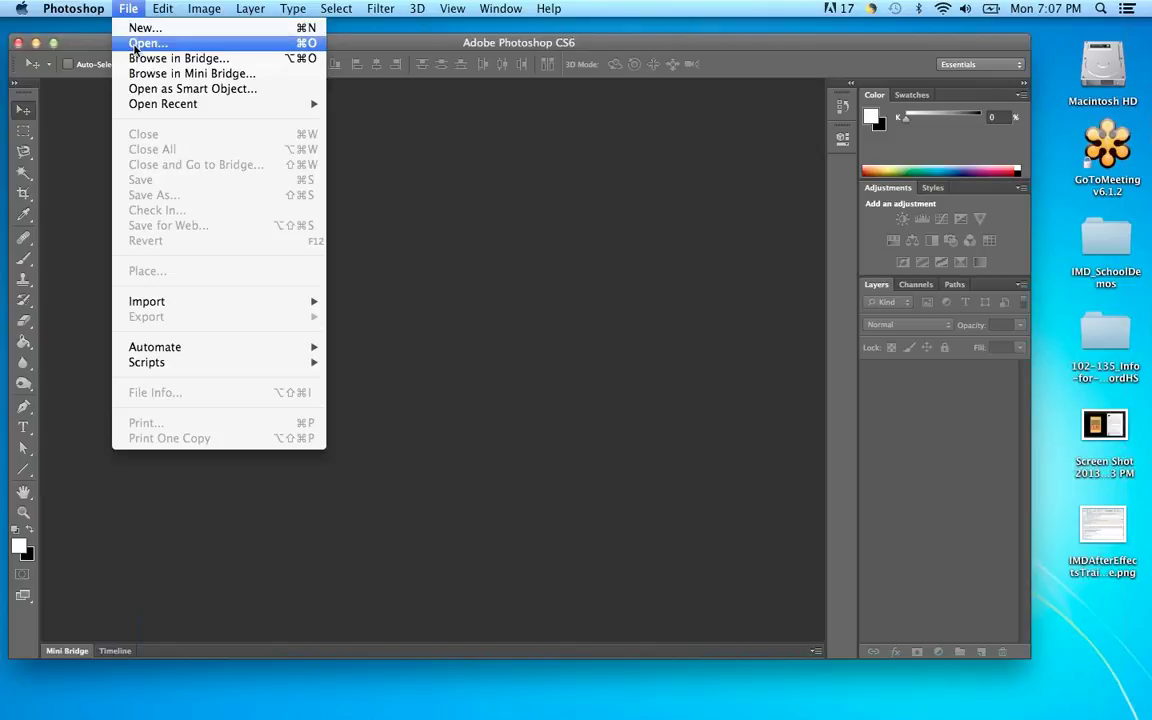
click(135, 44)
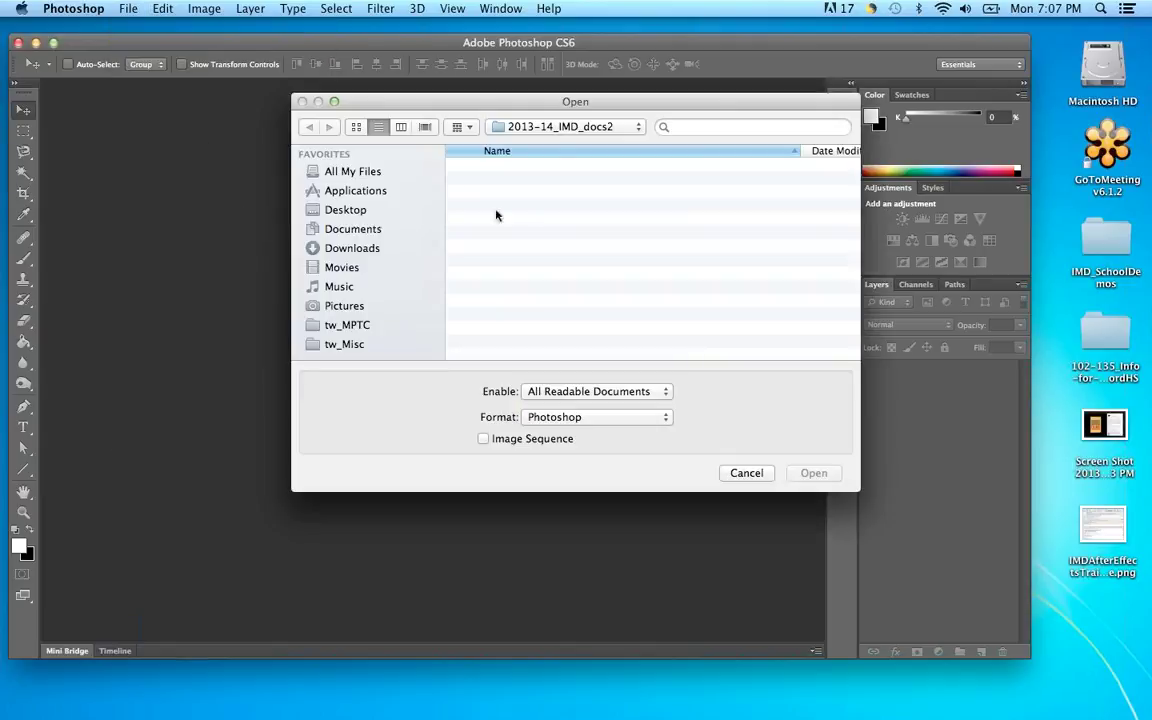
Open 01A_End.psd from tw_MPTC, 2014_Spring, 103-170_BeginningPhotoshop, PhotoshopCS6_ClassRoomInABook_DVD, Lessons, Lesson01
click(637, 127)
click(545, 143)
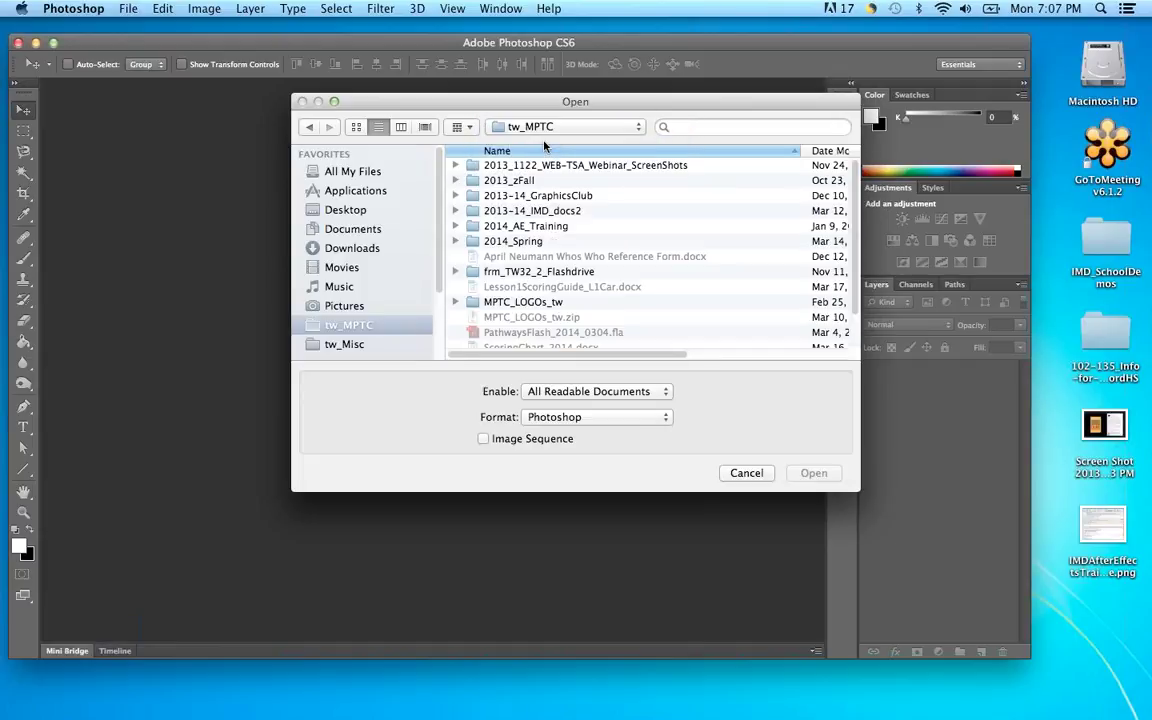
double_click(495, 241)
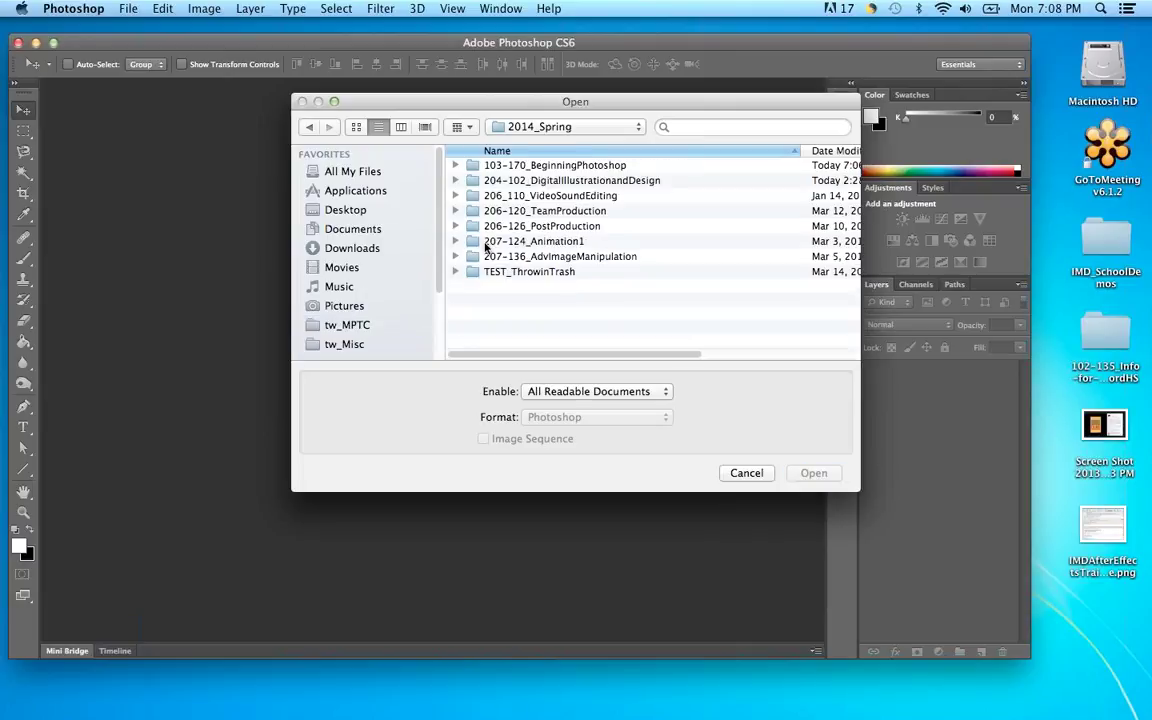
double_click(527, 165)
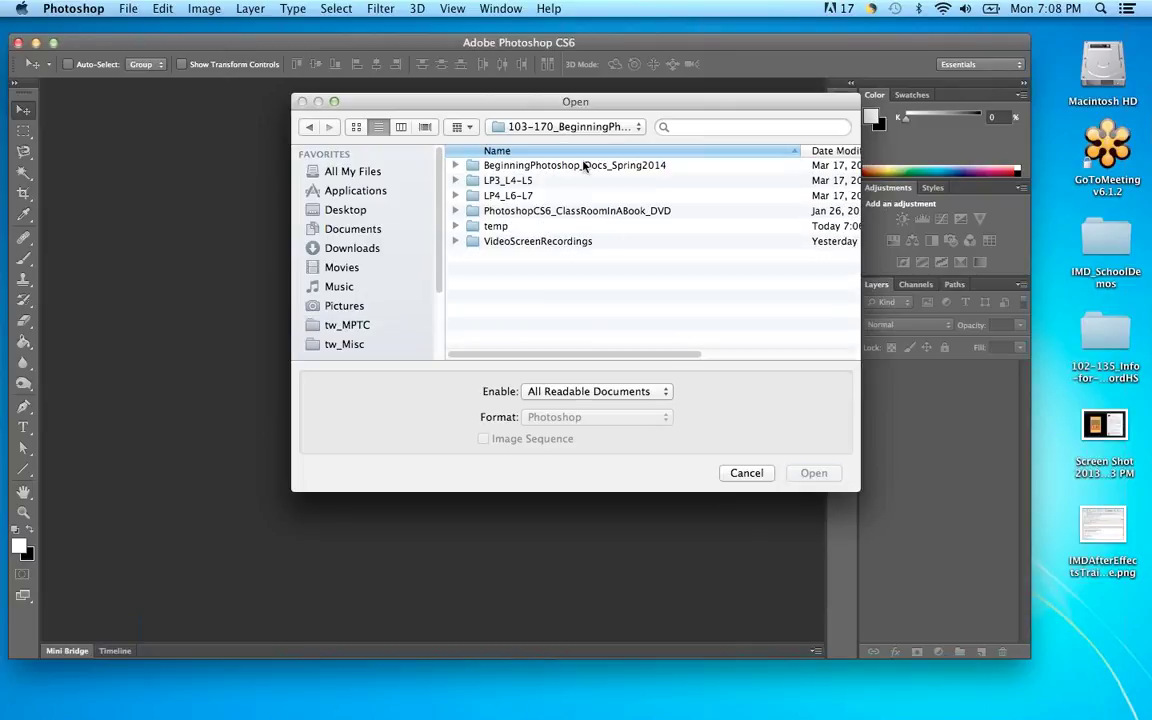
double_click(500, 211)
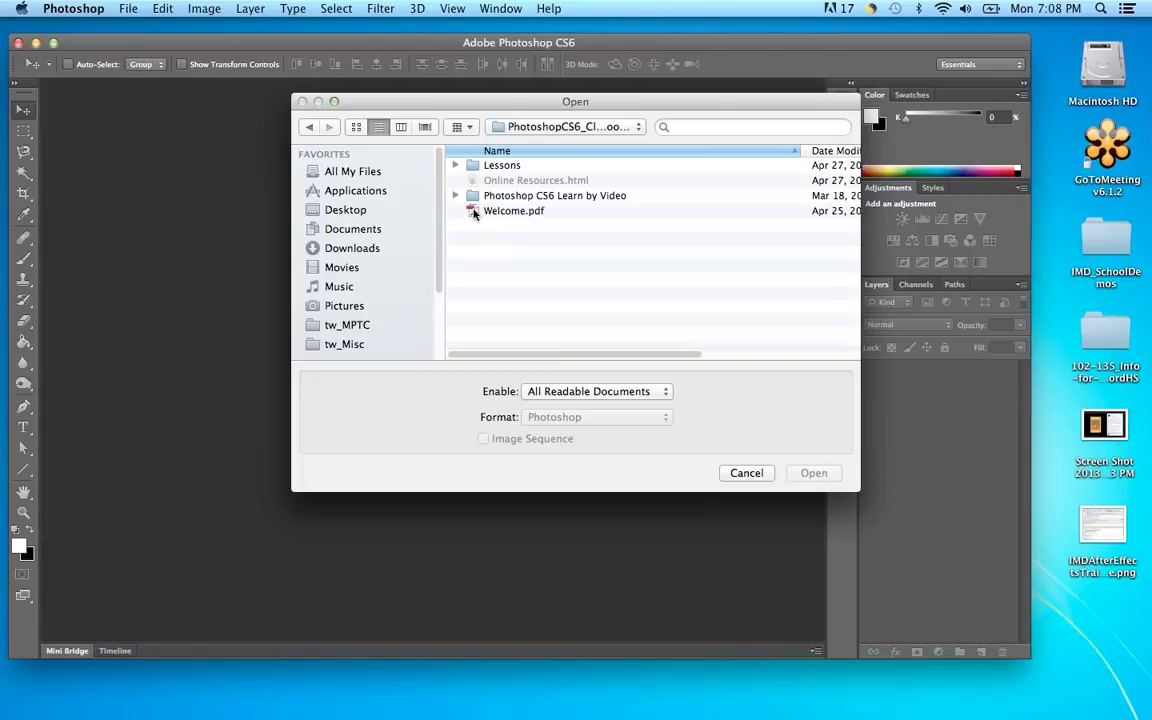
double_click(477, 165)
double_click(477, 166)
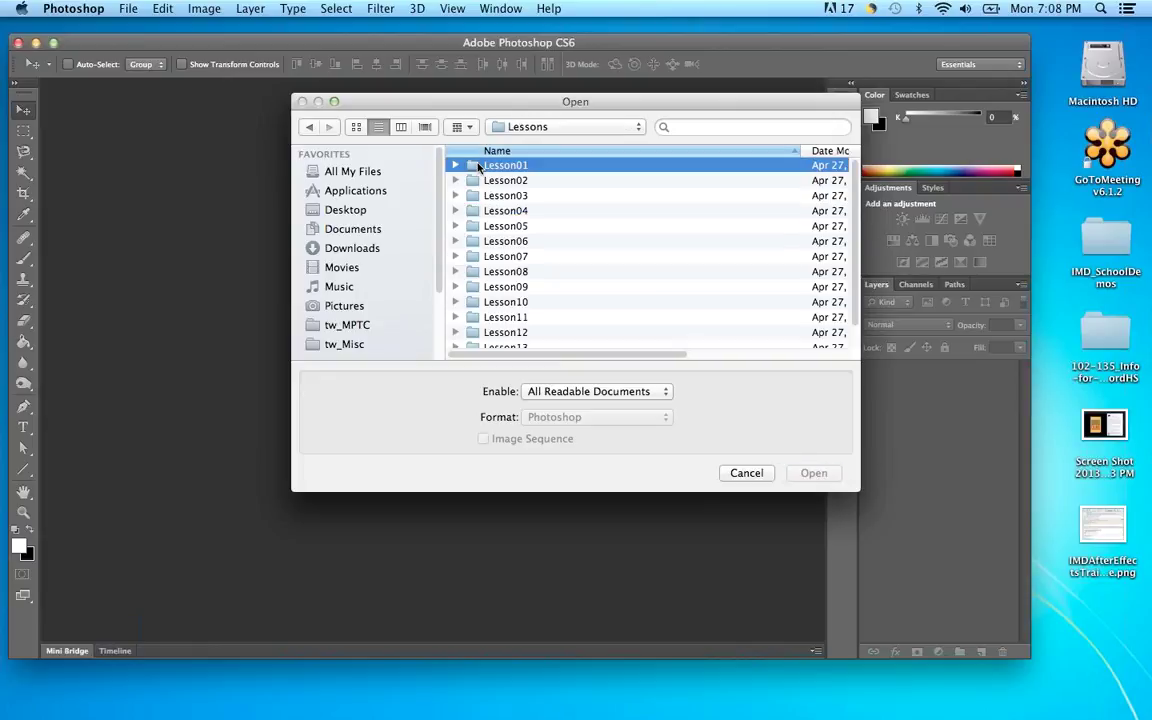
click(477, 166)
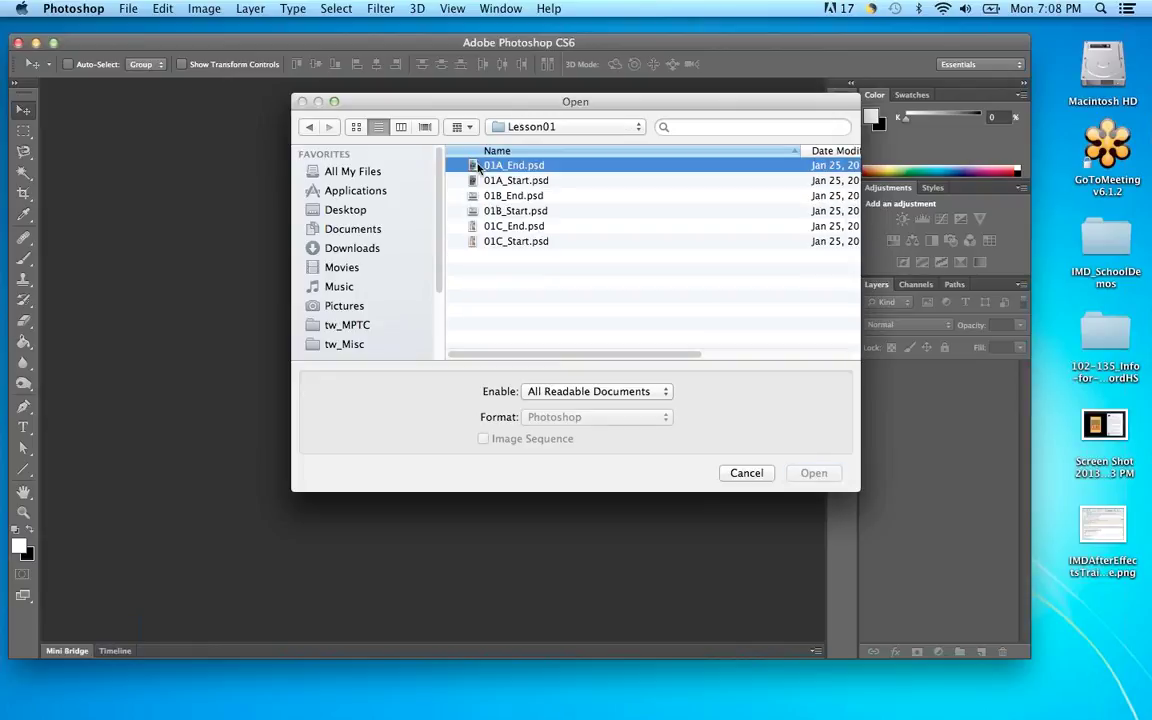
click(816, 470)
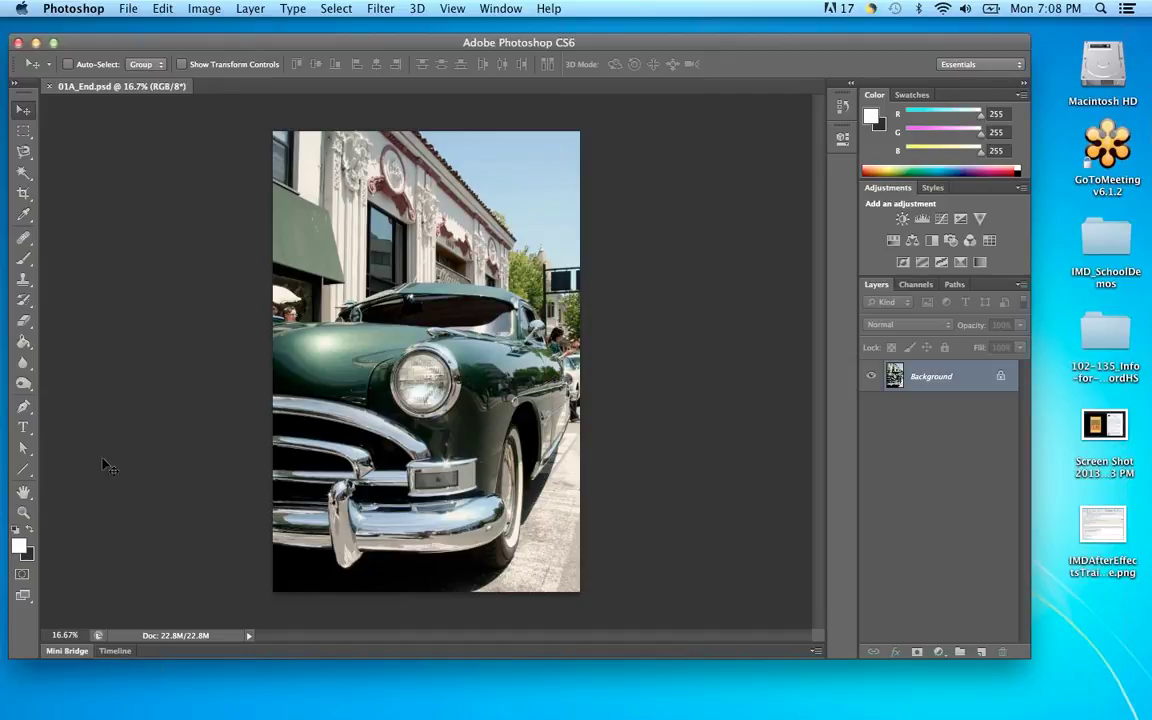
Switch to Adobe Bridge and browse from Documents through tw_MPTC and 2014_Spring to the 103-170_BeginningPhotoshop folder
click(130, 10)
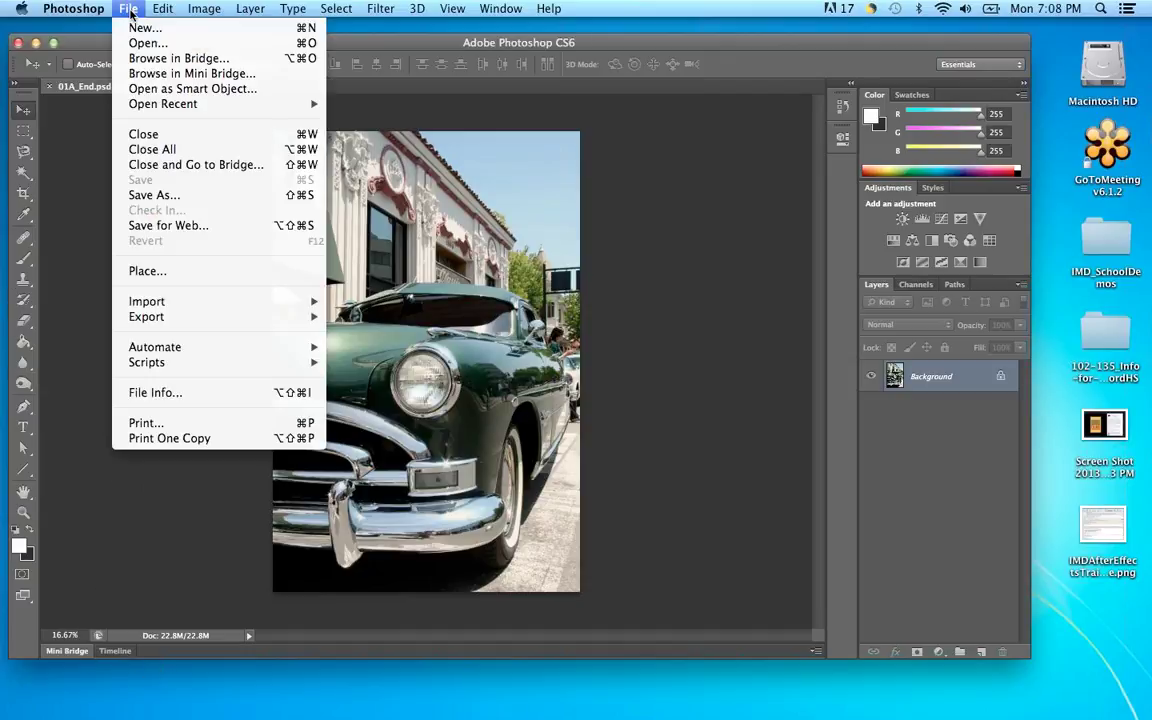
click(160, 58)
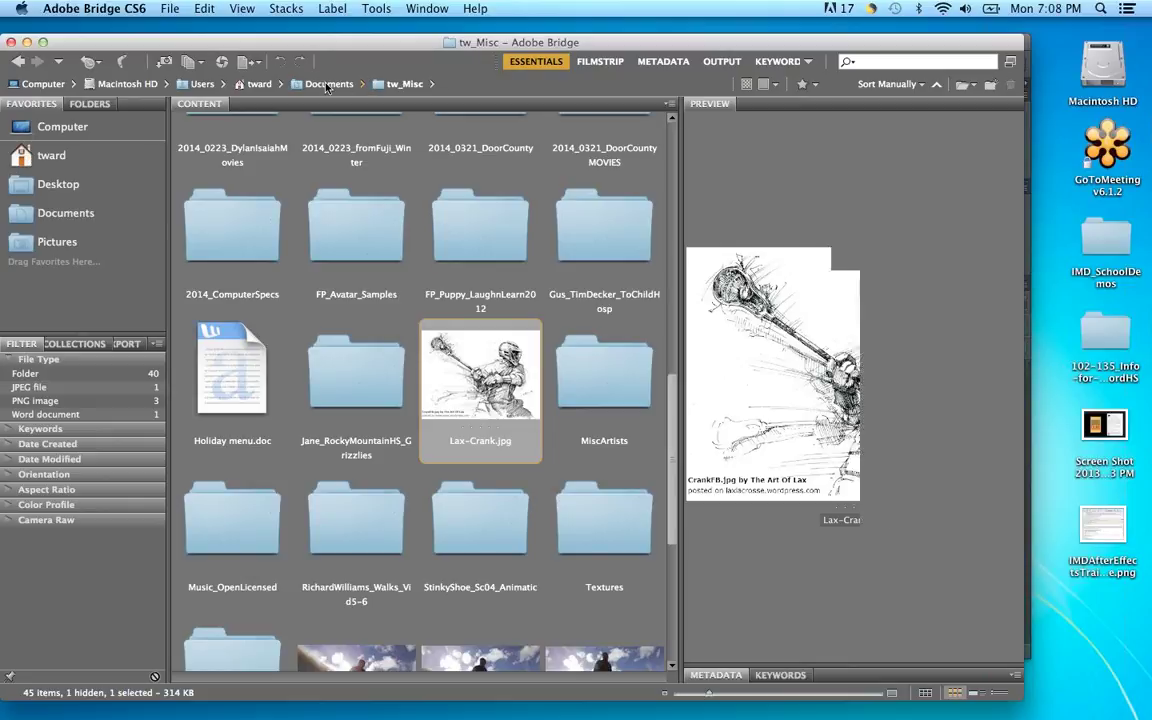
click(328, 84)
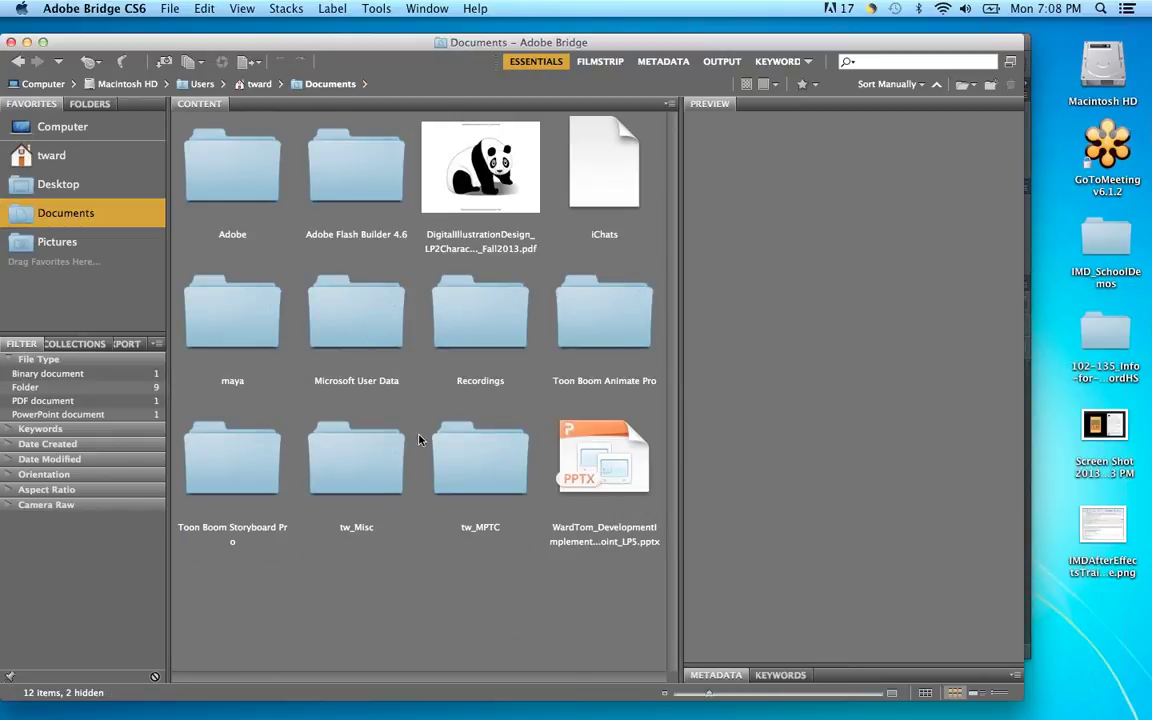
double_click(385, 456)
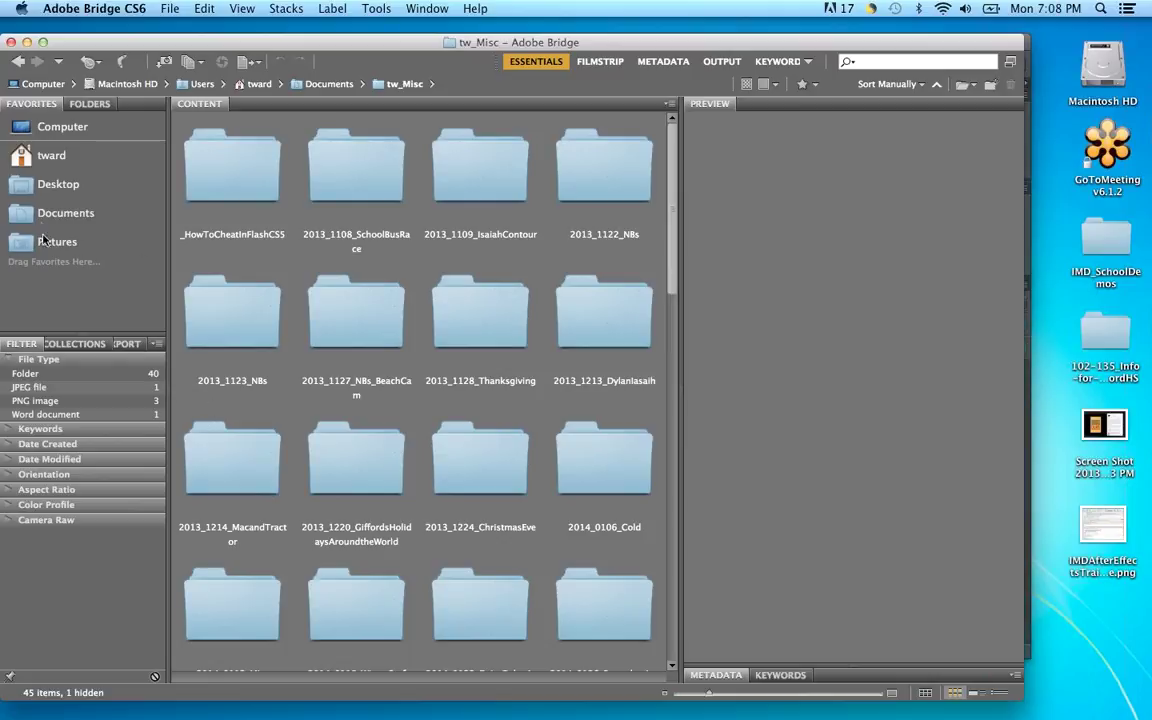
click(336, 86)
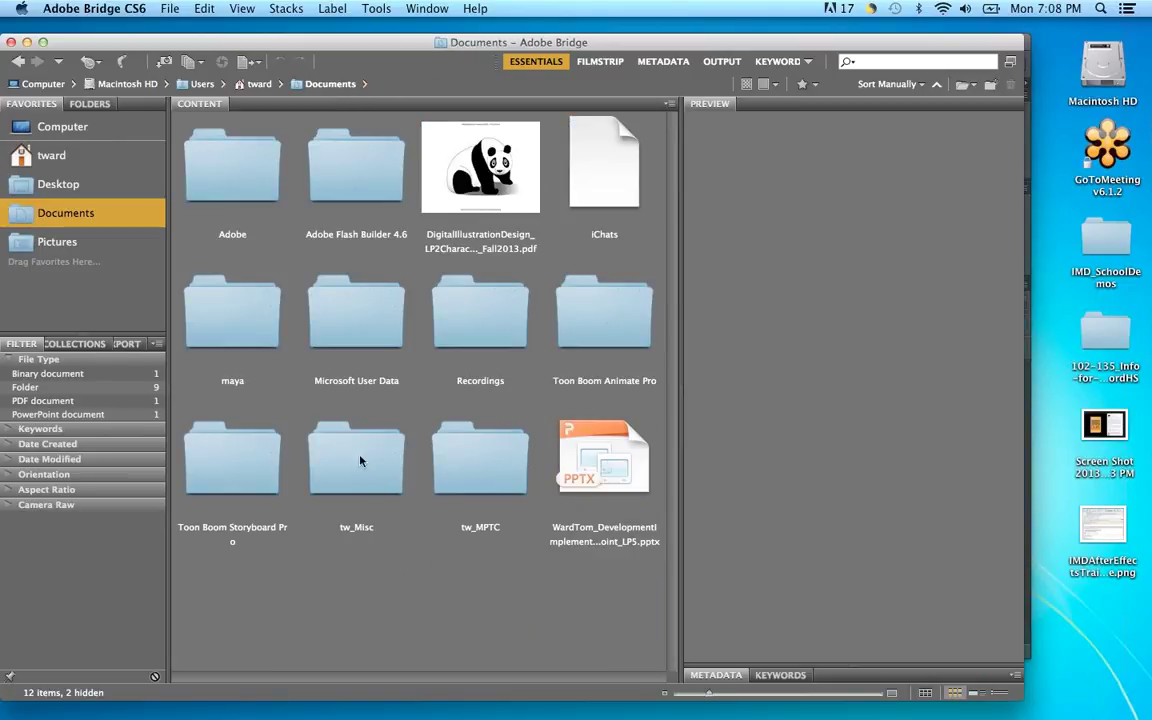
double_click(485, 465)
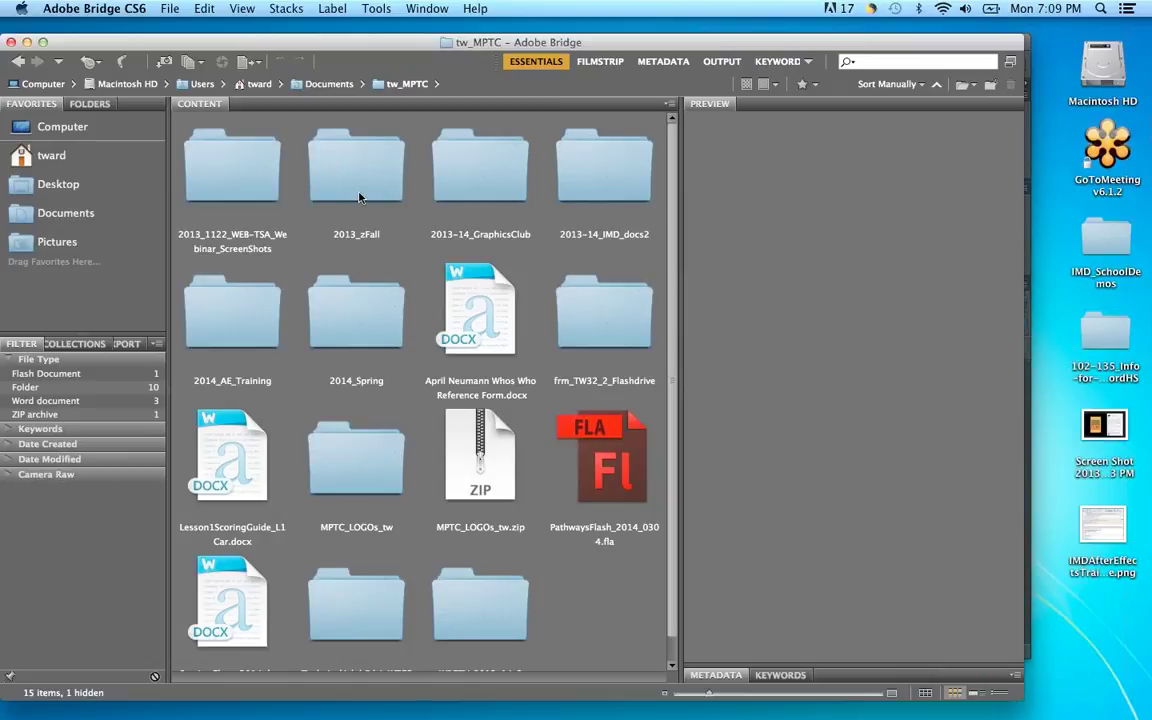
double_click(360, 326)
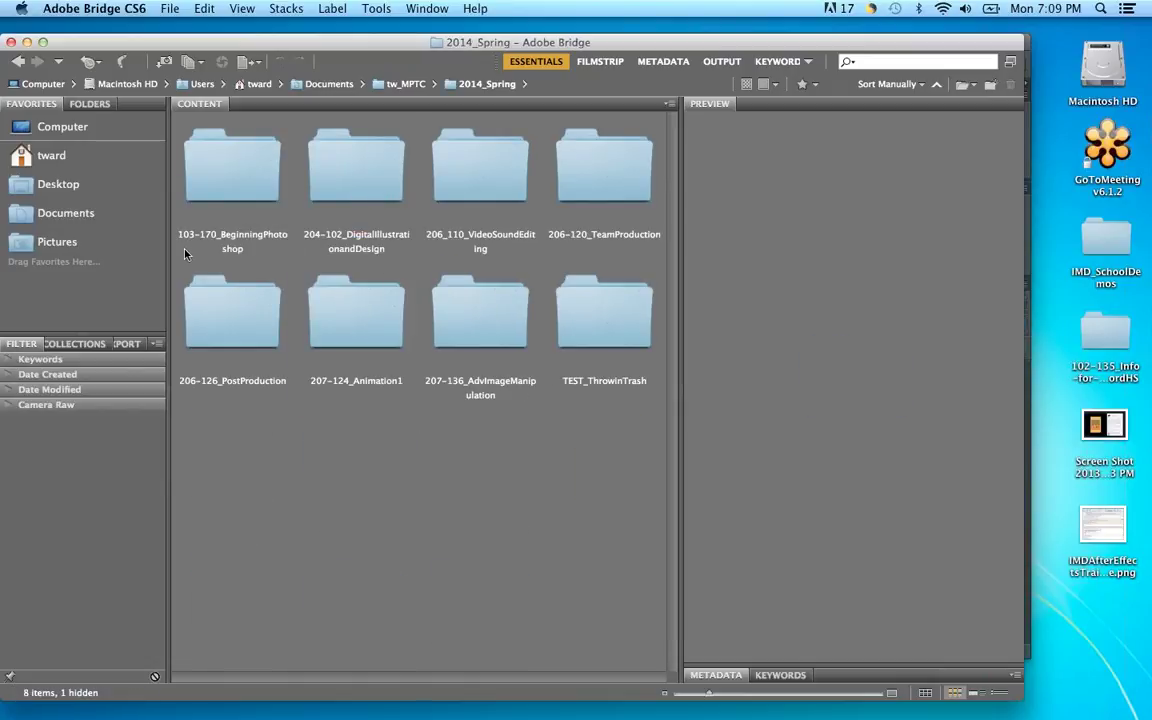
double_click(257, 170)
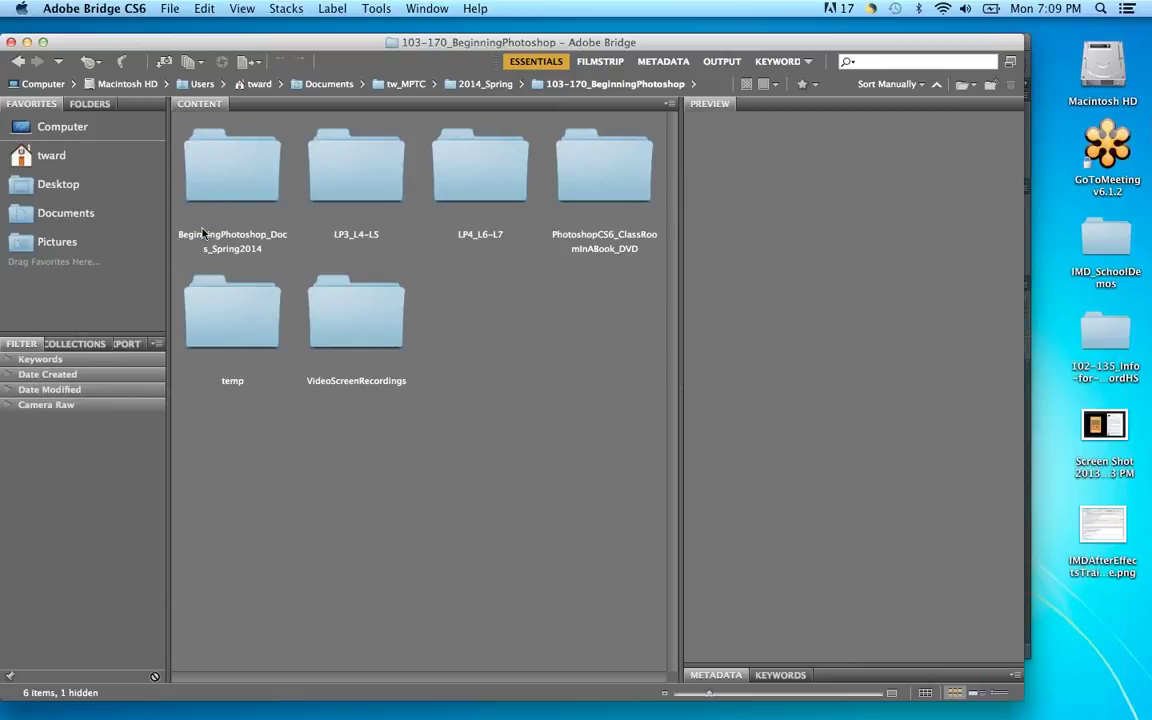
Look through the scoring guides in BeginningPhotoshop_Docs_Spring2014 and return to the 103-170_BeginningPhotoshop folder
click(253, 170)
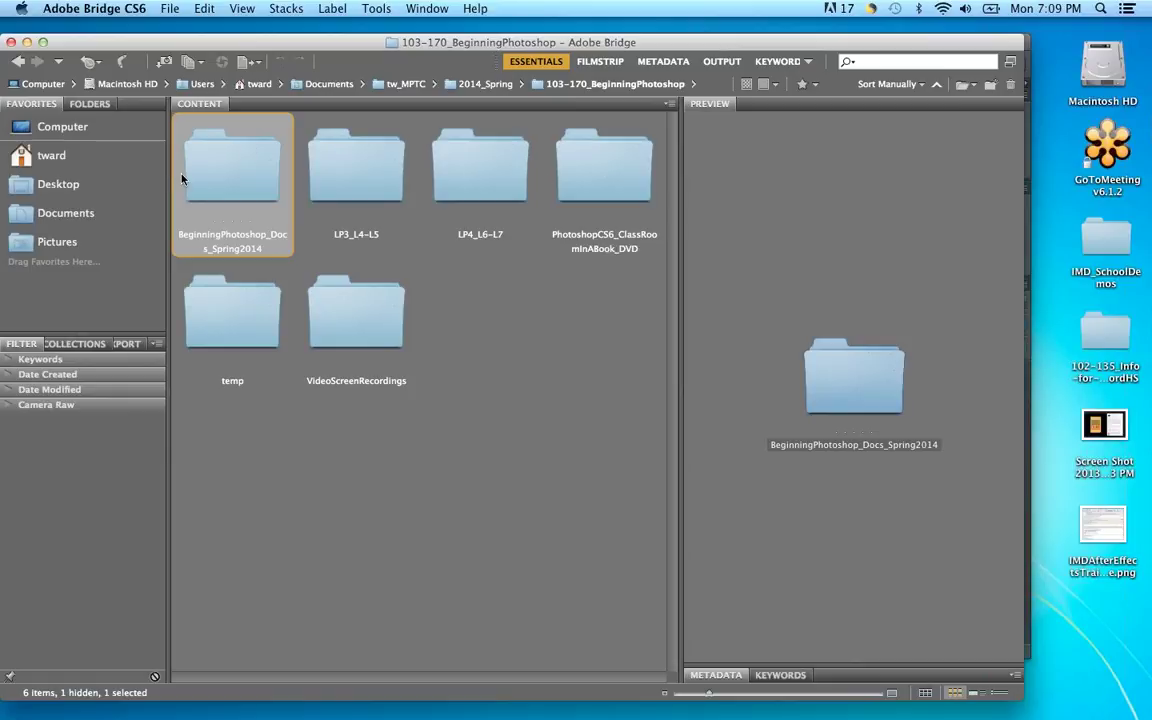
double_click(244, 166)
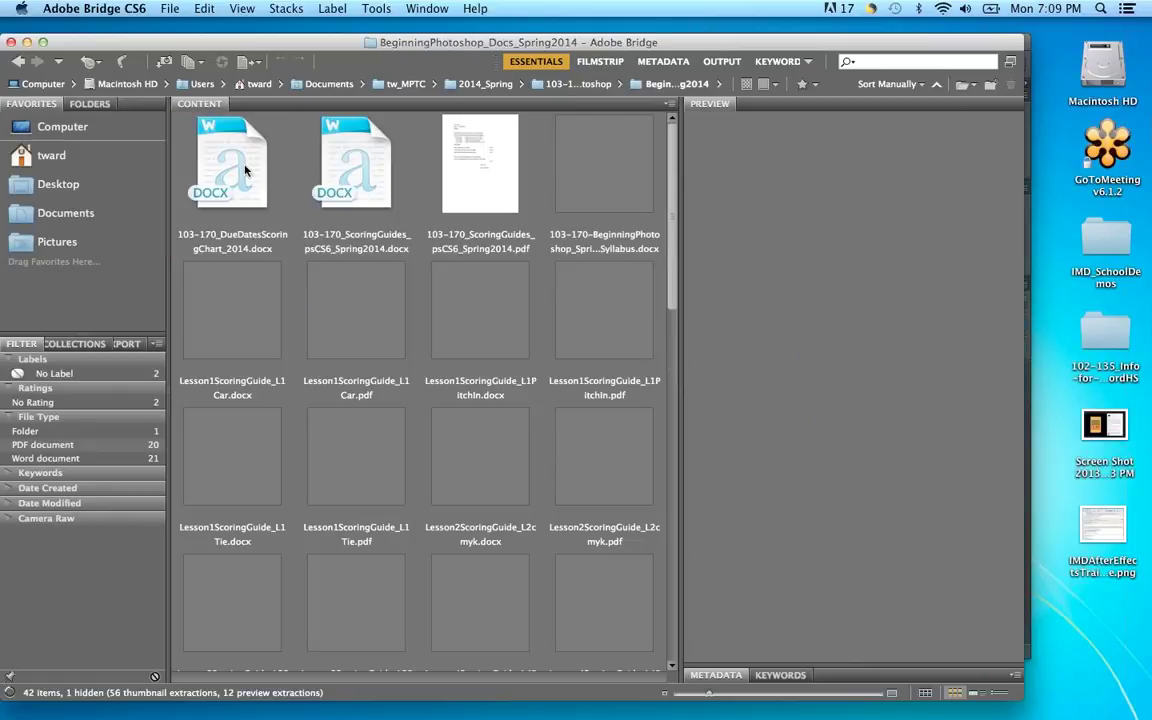
scroll(342, 290, down, 3)
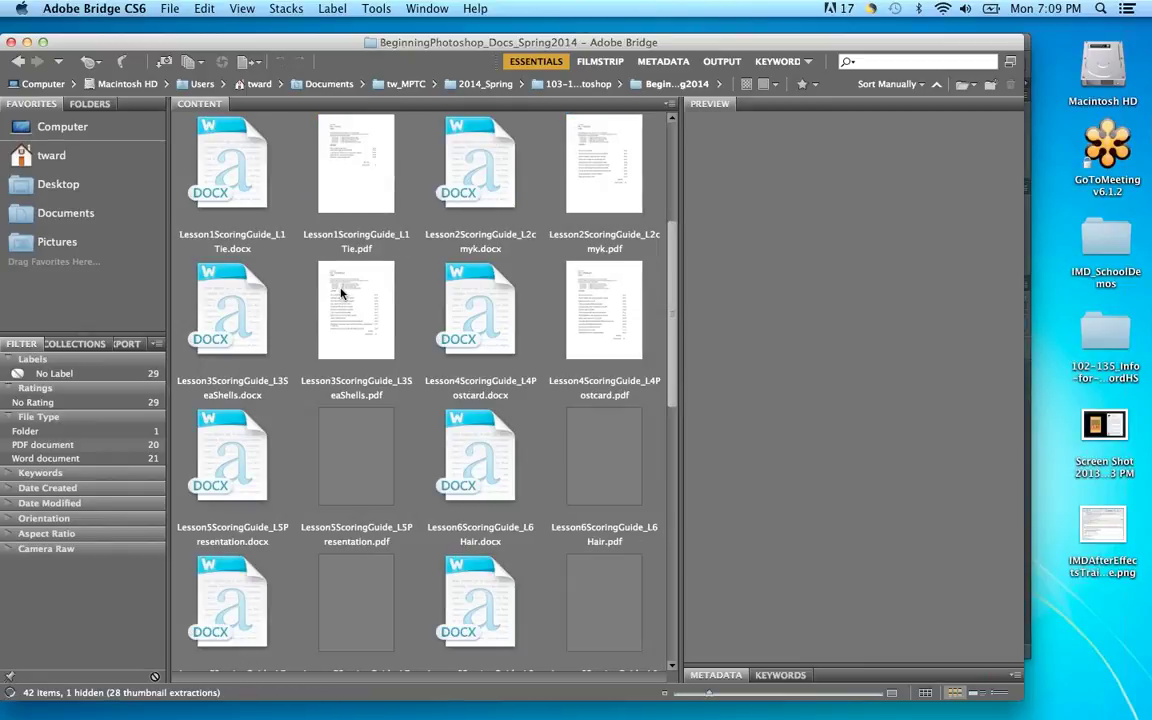
scroll(340, 291, down, 5)
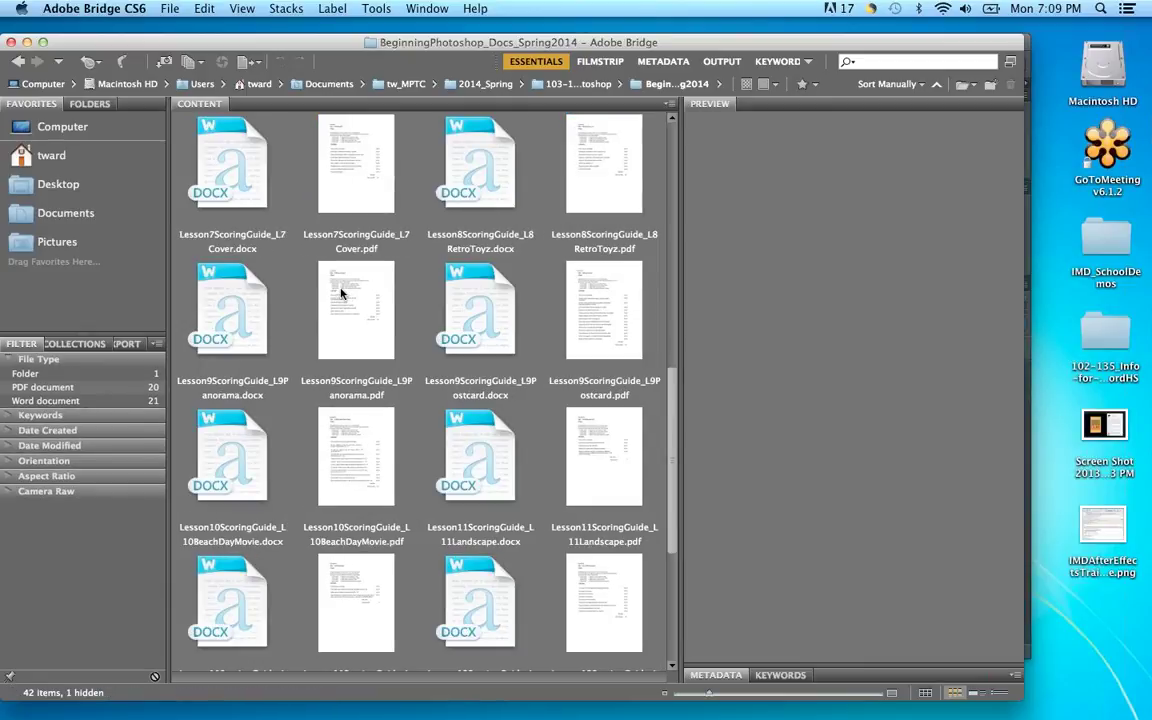
scroll(340, 291, up, 10)
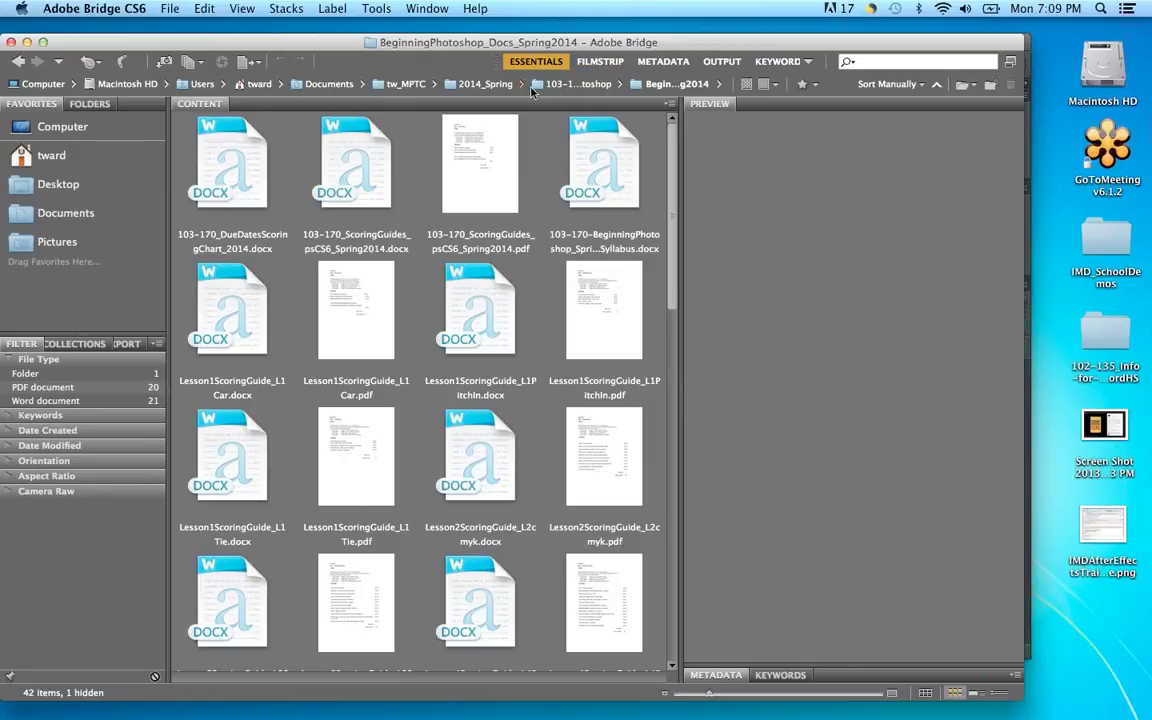
click(666, 85)
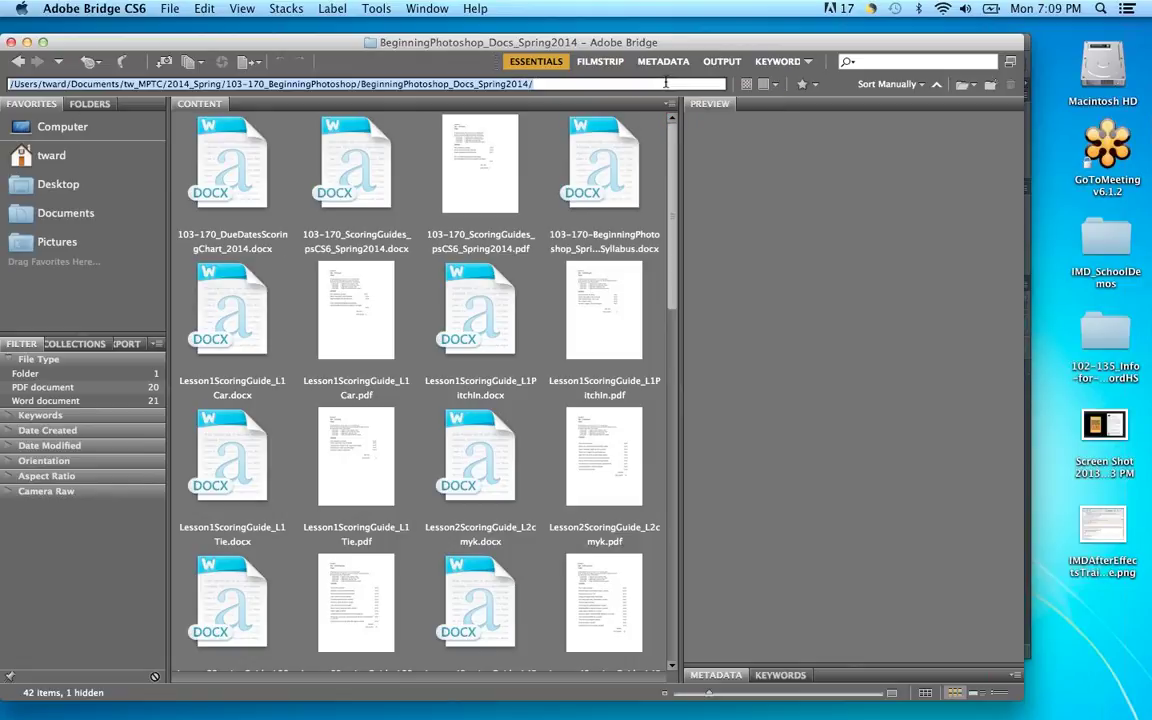
click(535, 122)
click(585, 86)
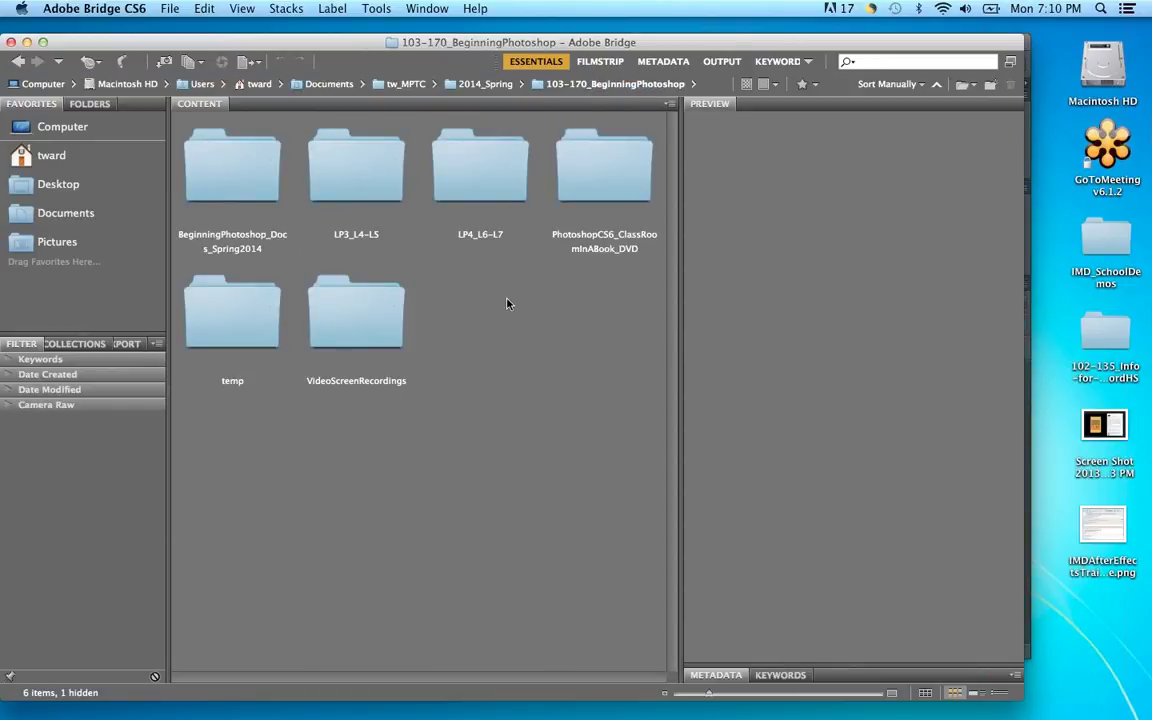
Open 01B_End.psd from the PhotoshopCS6_ClassRoomInABook_DVD Lessons folder, Lesson01, in Photoshop and switch back to the 01A_End.psd document
double_click(617, 180)
double_click(242, 163)
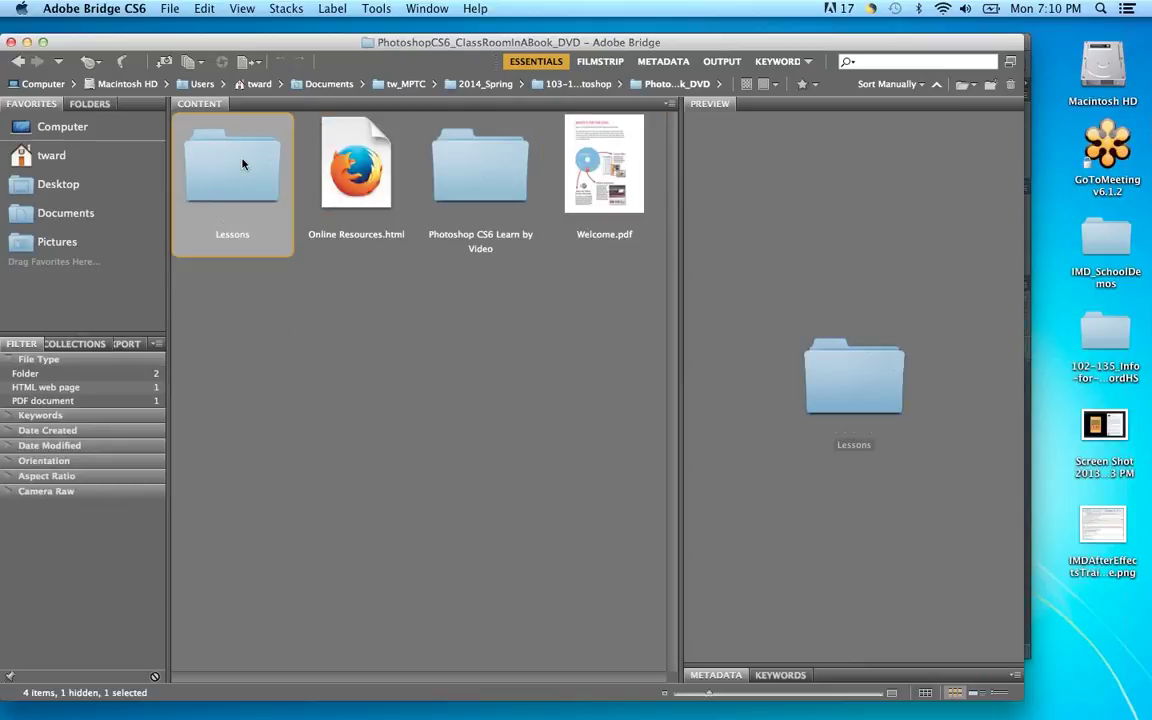
double_click(242, 163)
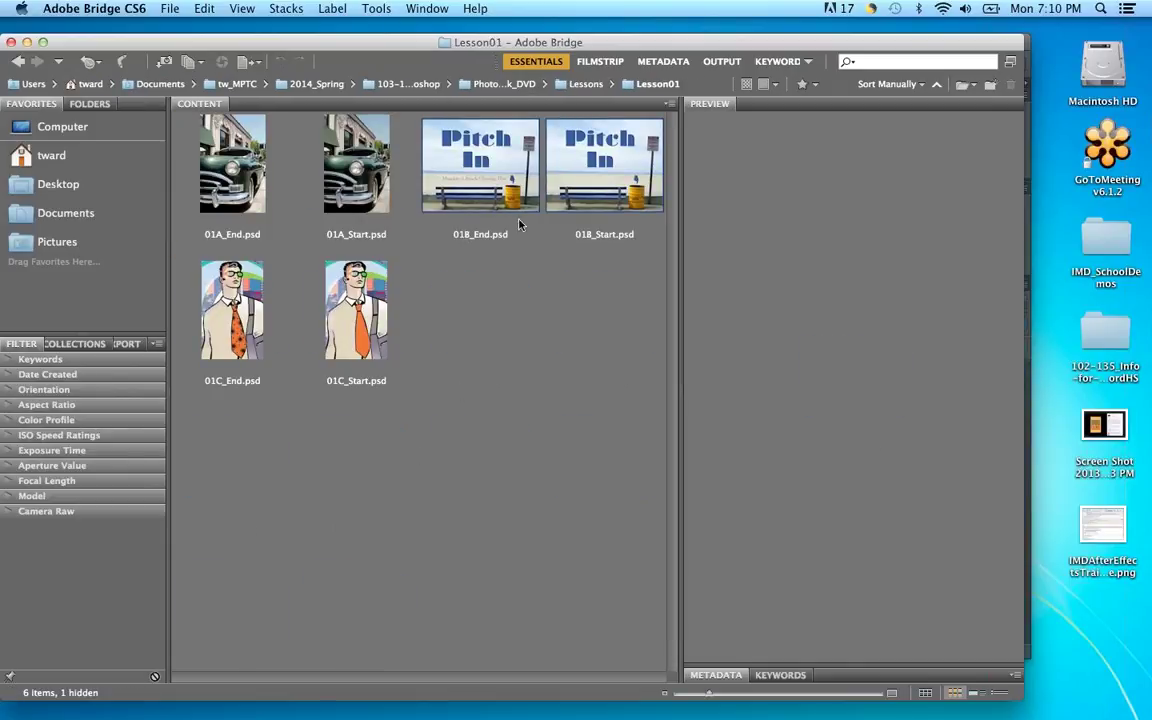
click(497, 168)
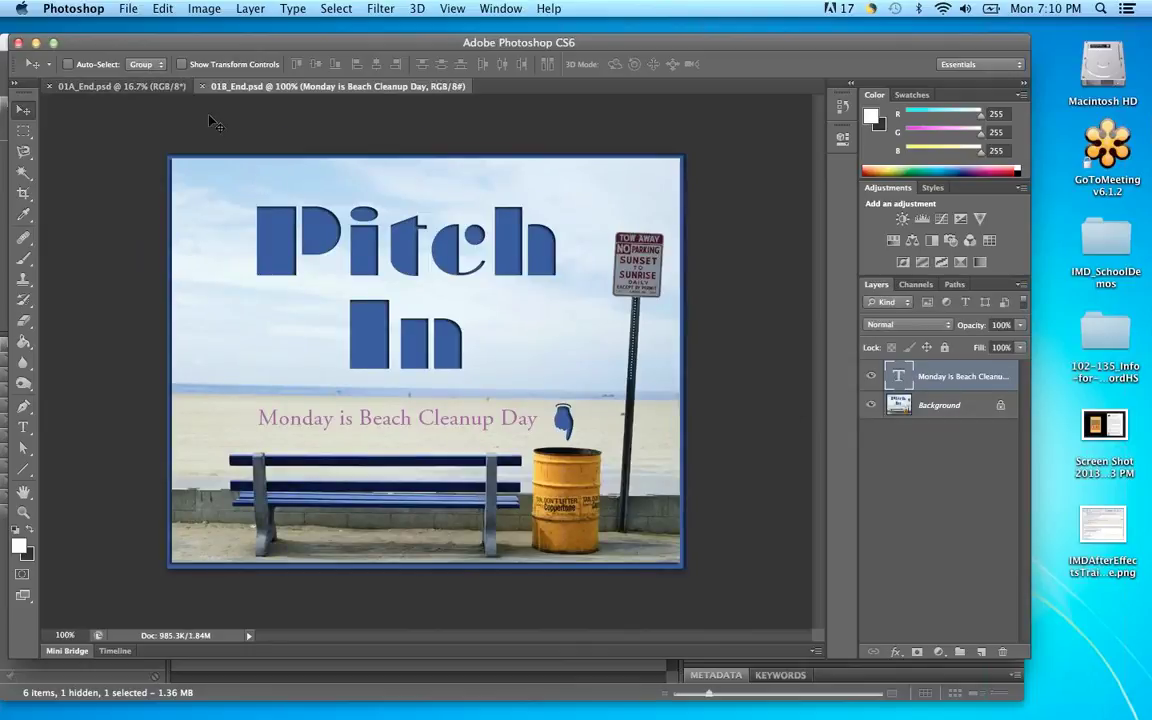
click(103, 85)
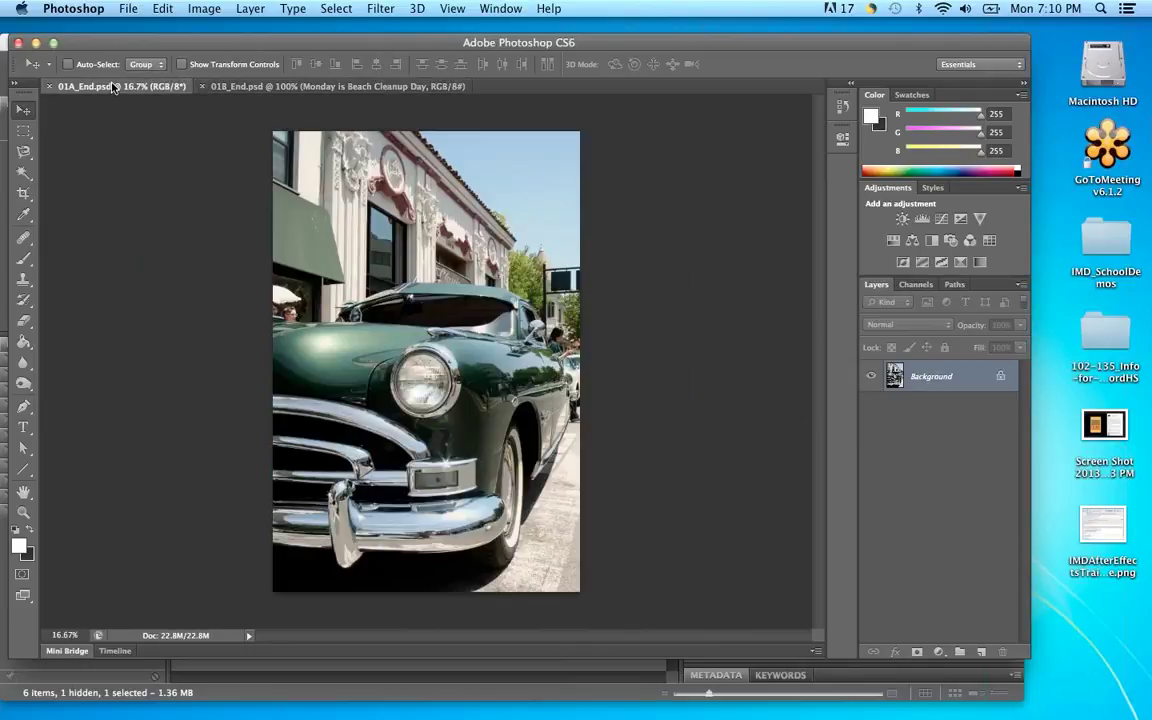
click(236, 87)
click(112, 84)
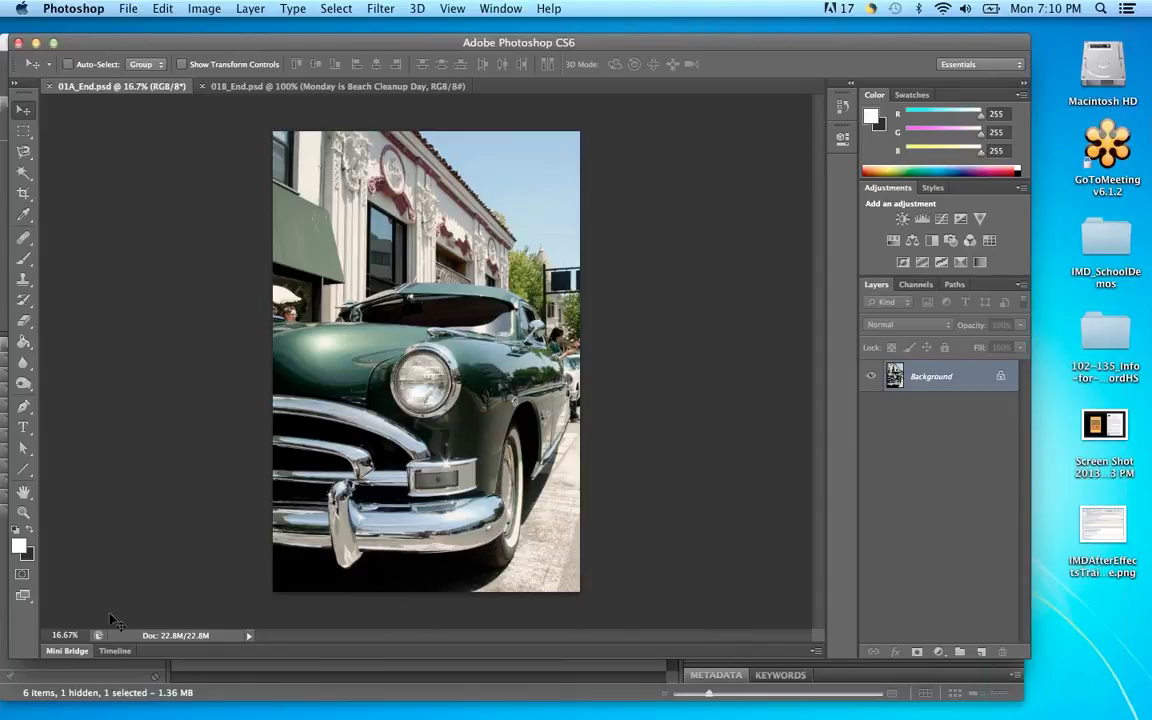
click(501, 9)
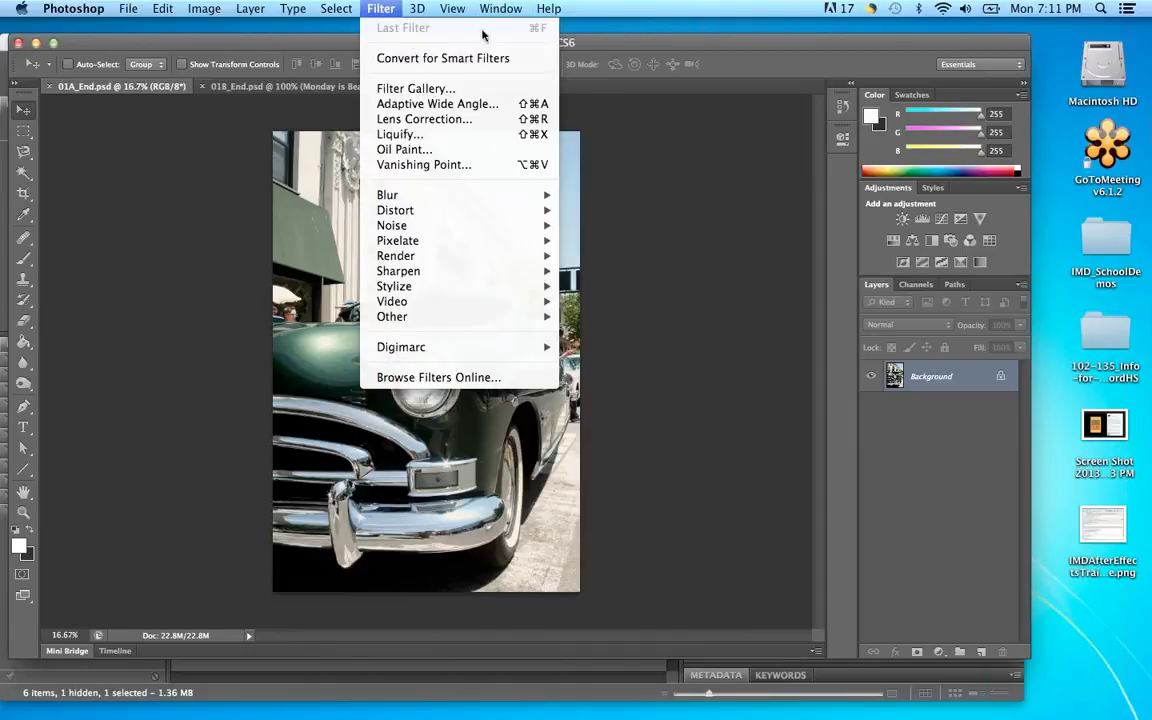
key(Escape)
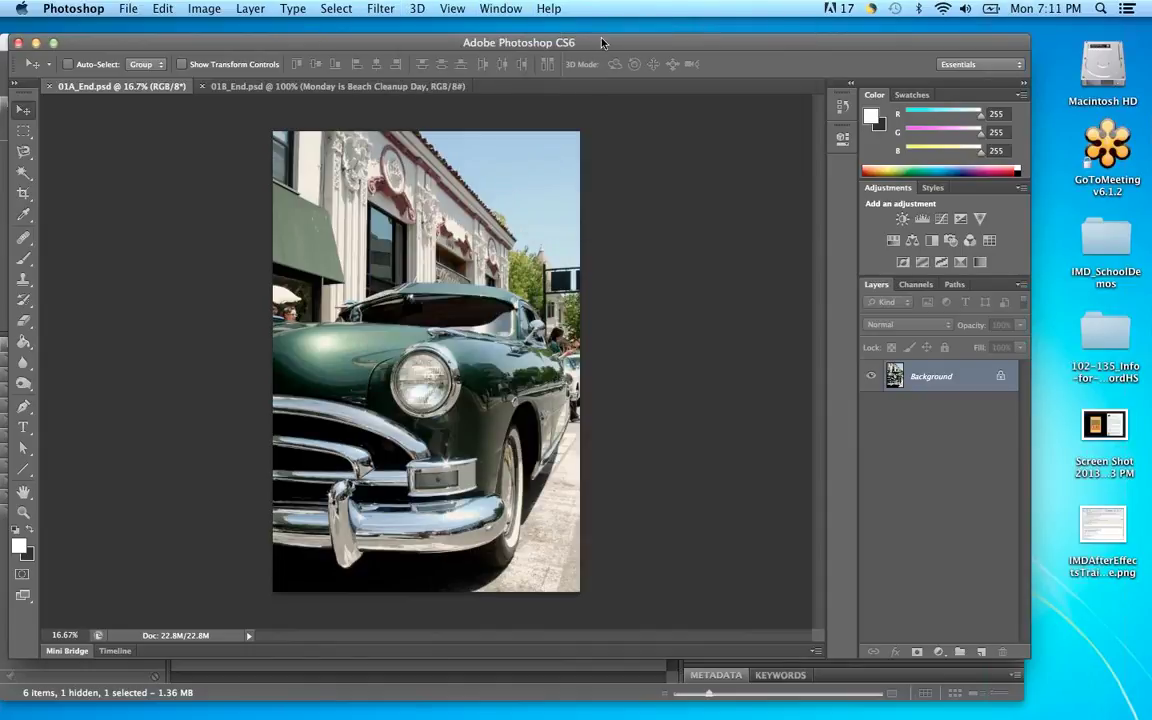
Expand Mini Bridge and browse through Macintosh HD and Users to the personal home folder
click(72, 653)
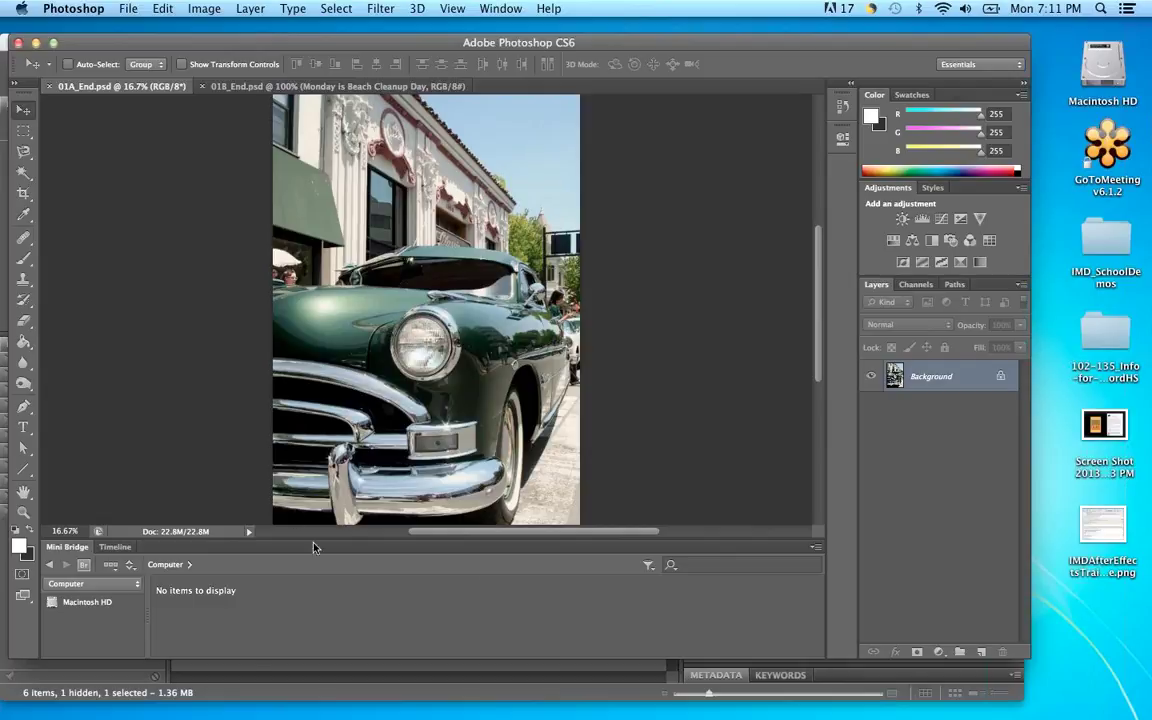
double_click(66, 603)
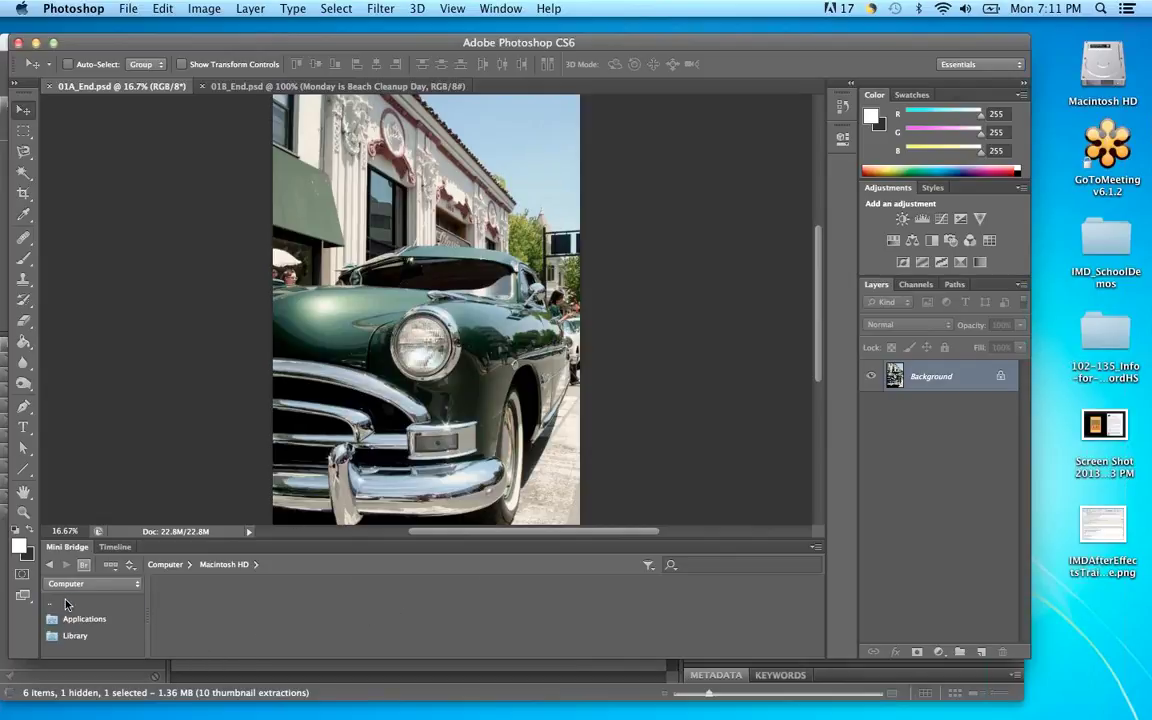
scroll(113, 622, down, 1)
scroll(113, 622, up, 1)
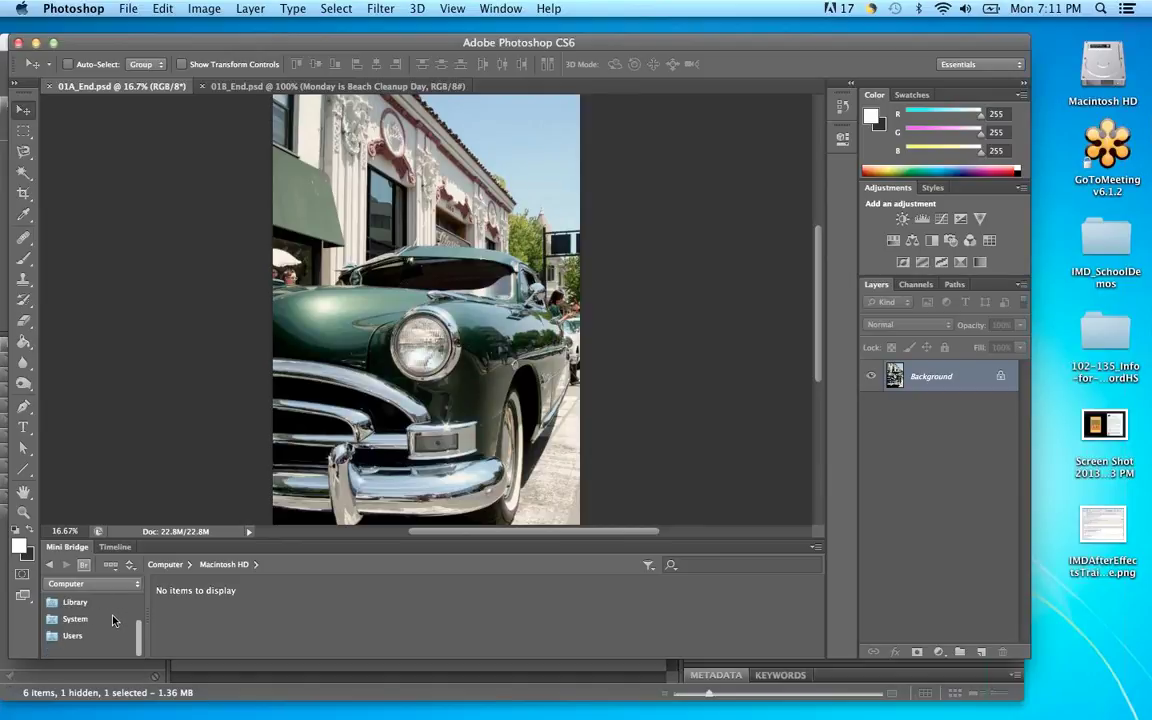
double_click(63, 649)
scroll(60, 640, down, 2)
double_click(55, 637)
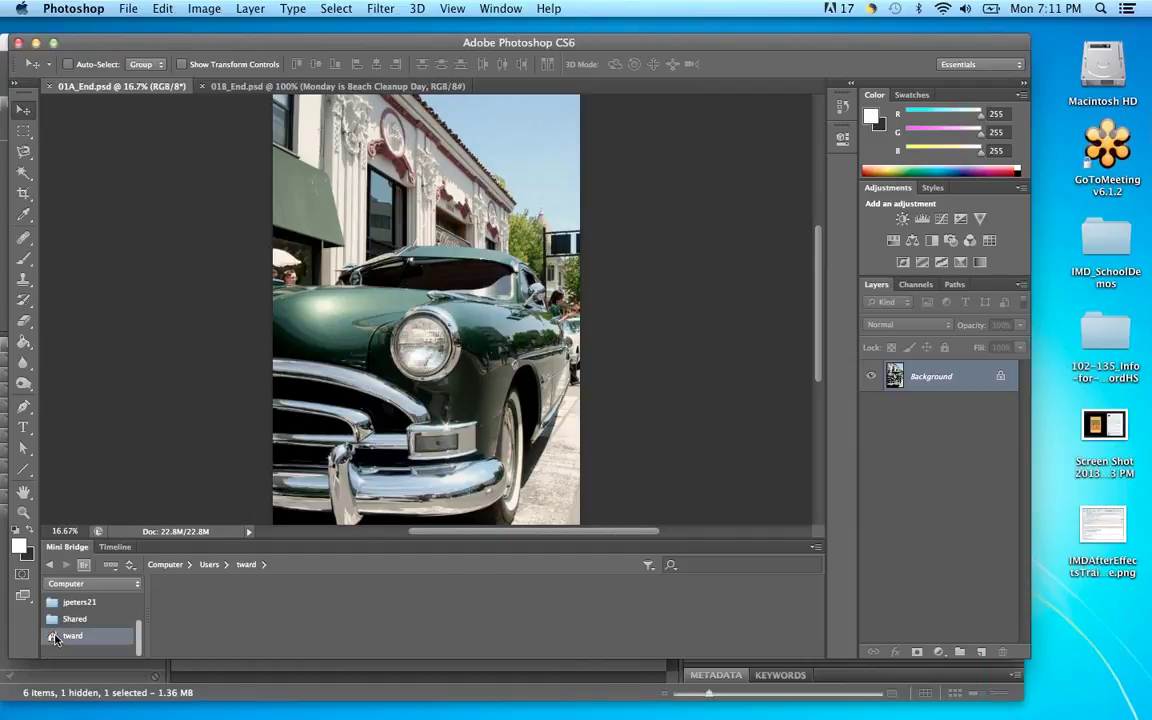
Browse in Mini Bridge from Documents through tw_MPTC and 2014_Spring to the 103-170_BeginningPhotoshop folder
scroll(111, 617, down, 6)
scroll(111, 617, up, 3)
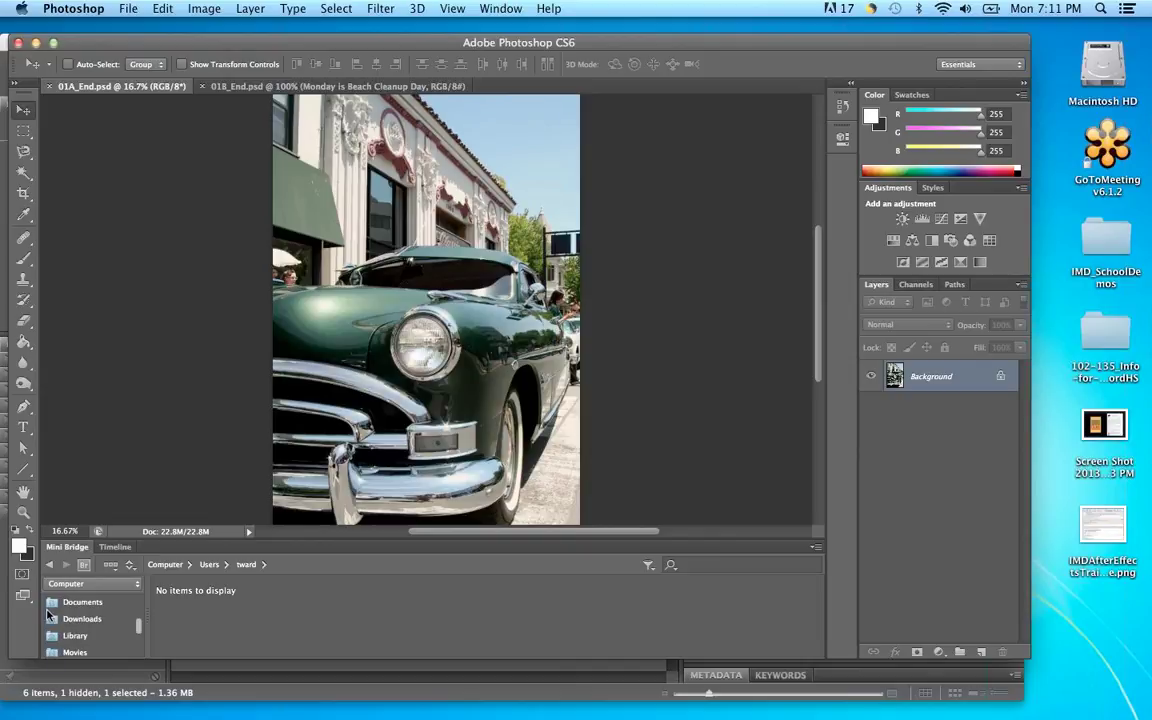
double_click(52, 603)
scroll(90, 622, down, 3)
scroll(98, 626, down, 2)
double_click(53, 636)
scroll(124, 626, down, 1)
scroll(124, 626, down, 2)
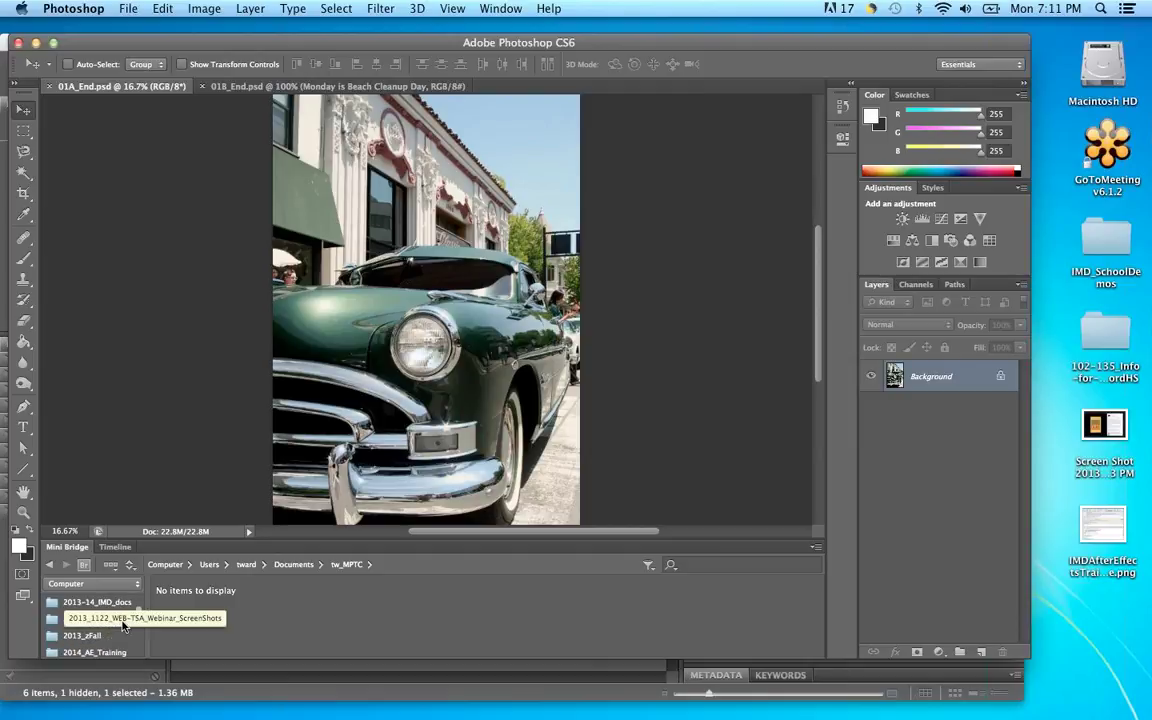
scroll(83, 644, down, 1)
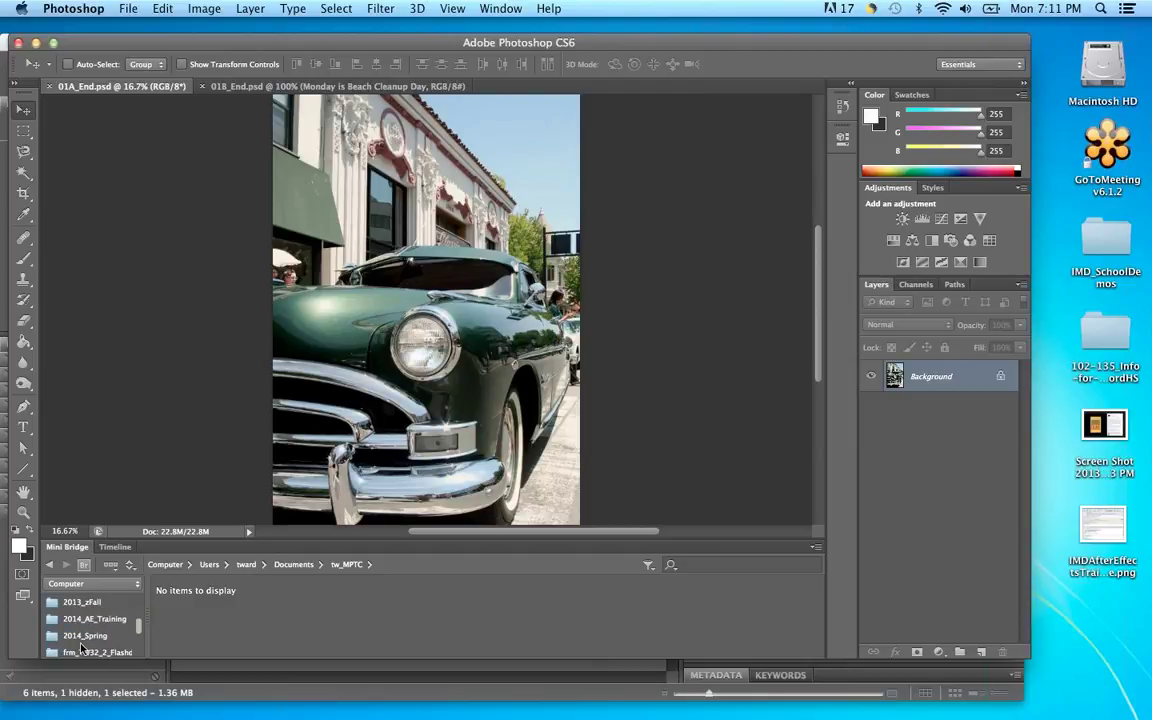
double_click(53, 636)
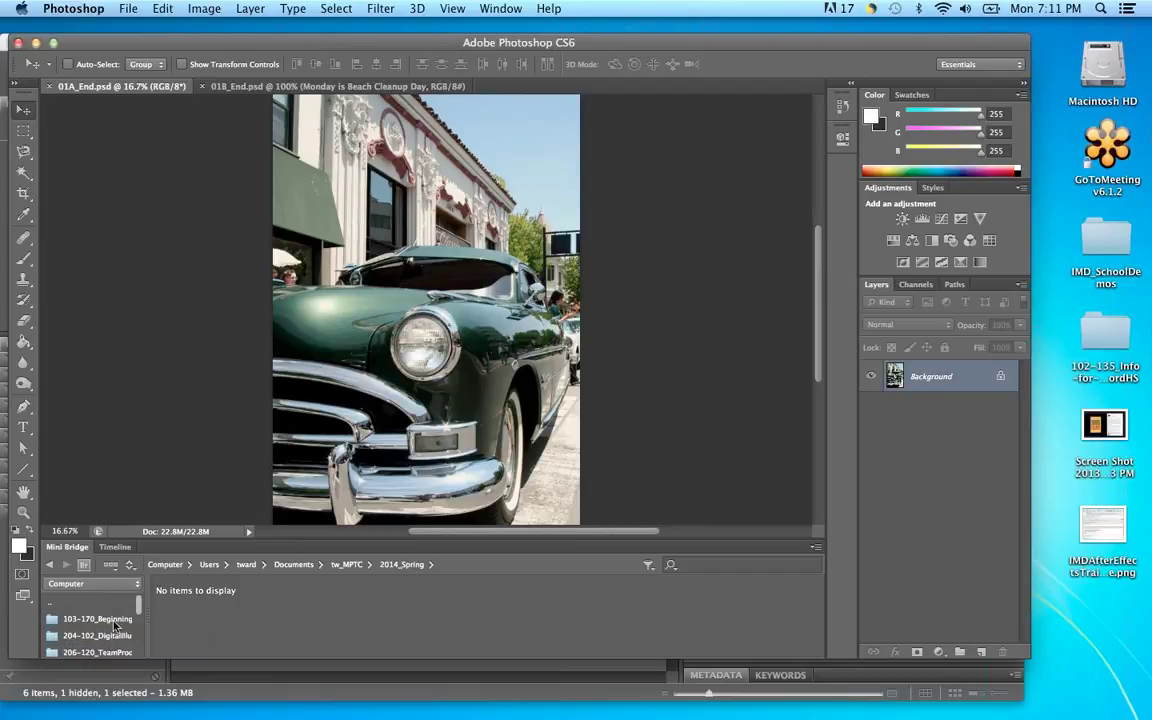
double_click(50, 622)
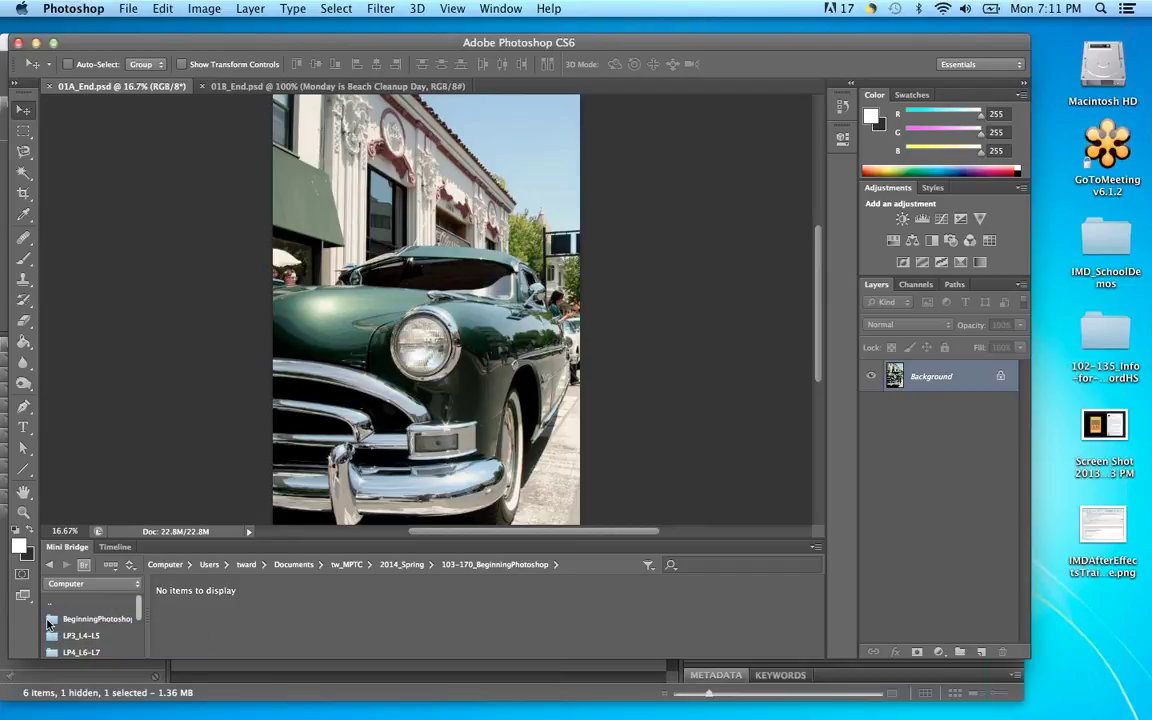
Open the PhotoshopCS6_ClassRoomInABook_DVD folder in Mini Bridge and go through Lessons to Lesson01
scroll(93, 624, down, 2)
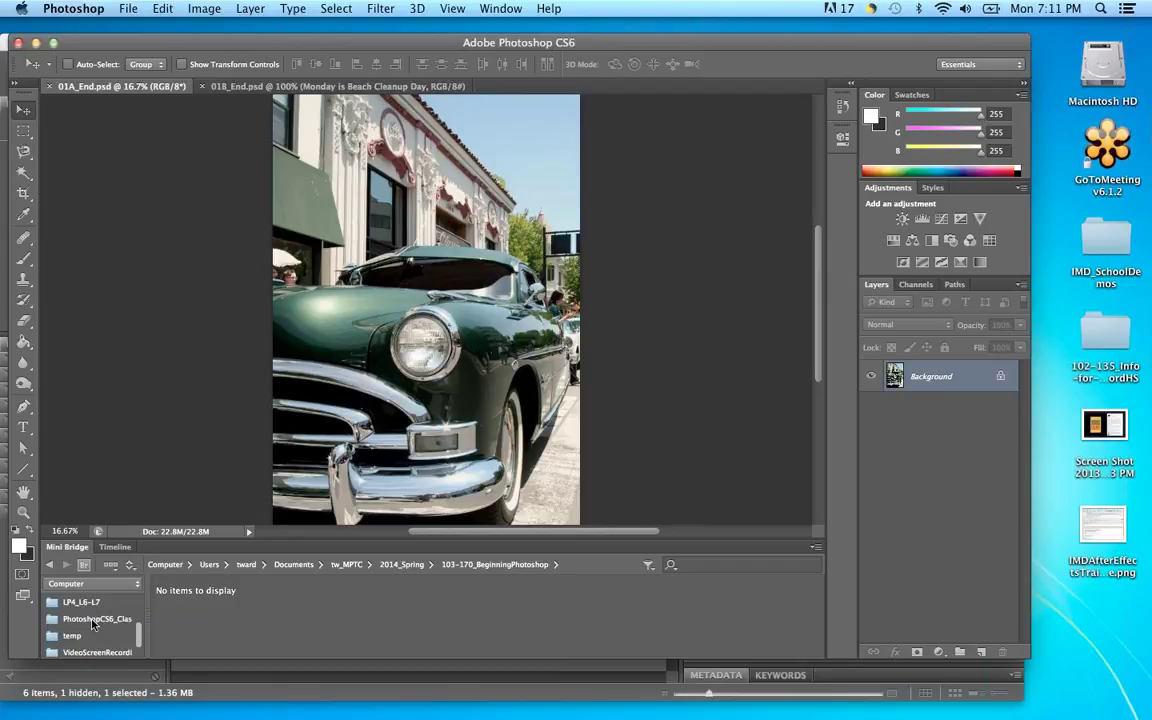
double_click(50, 653)
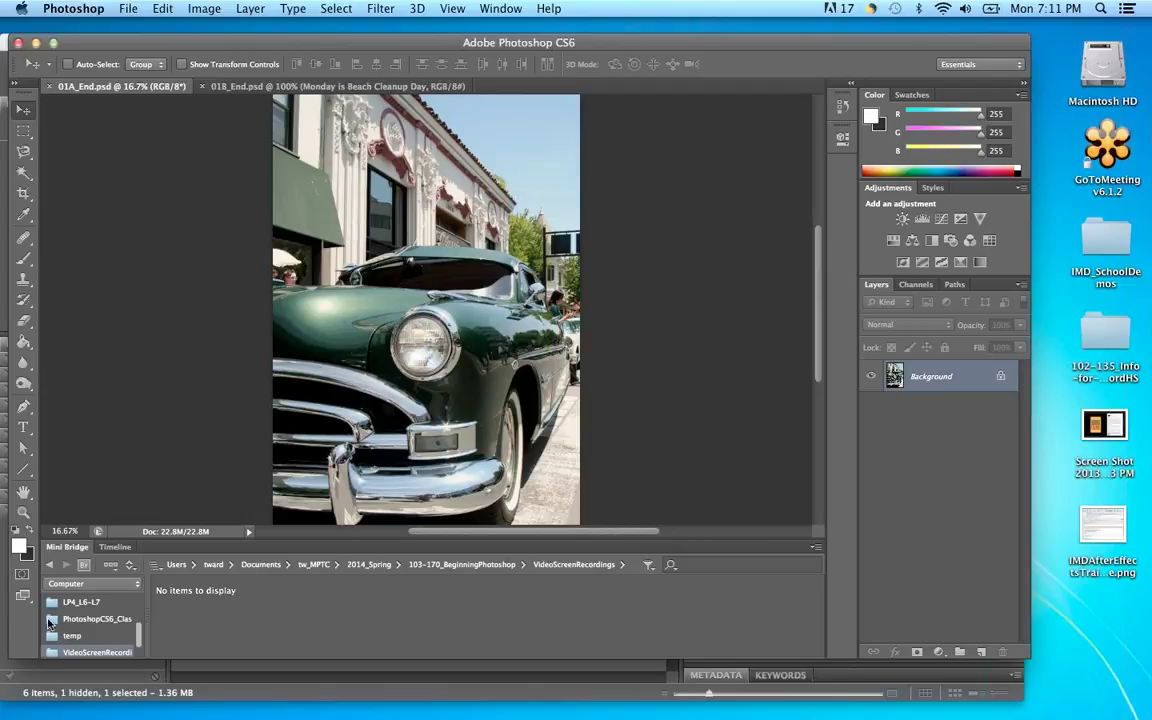
double_click(50, 620)
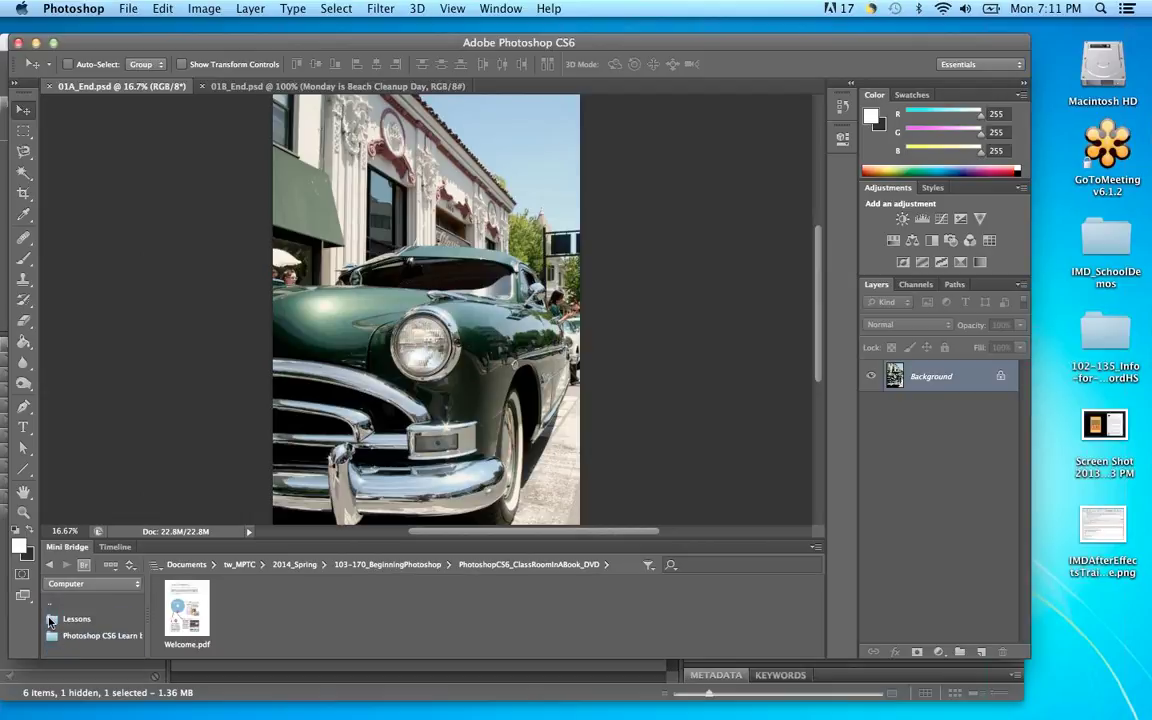
double_click(51, 621)
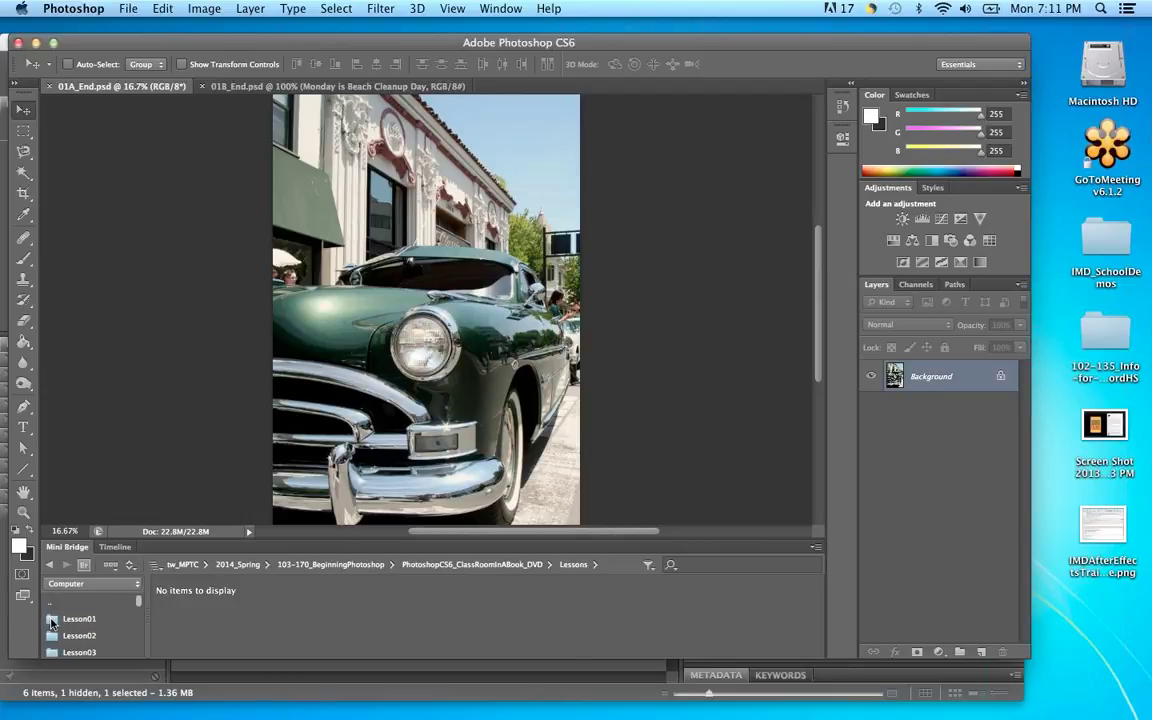
double_click(51, 621)
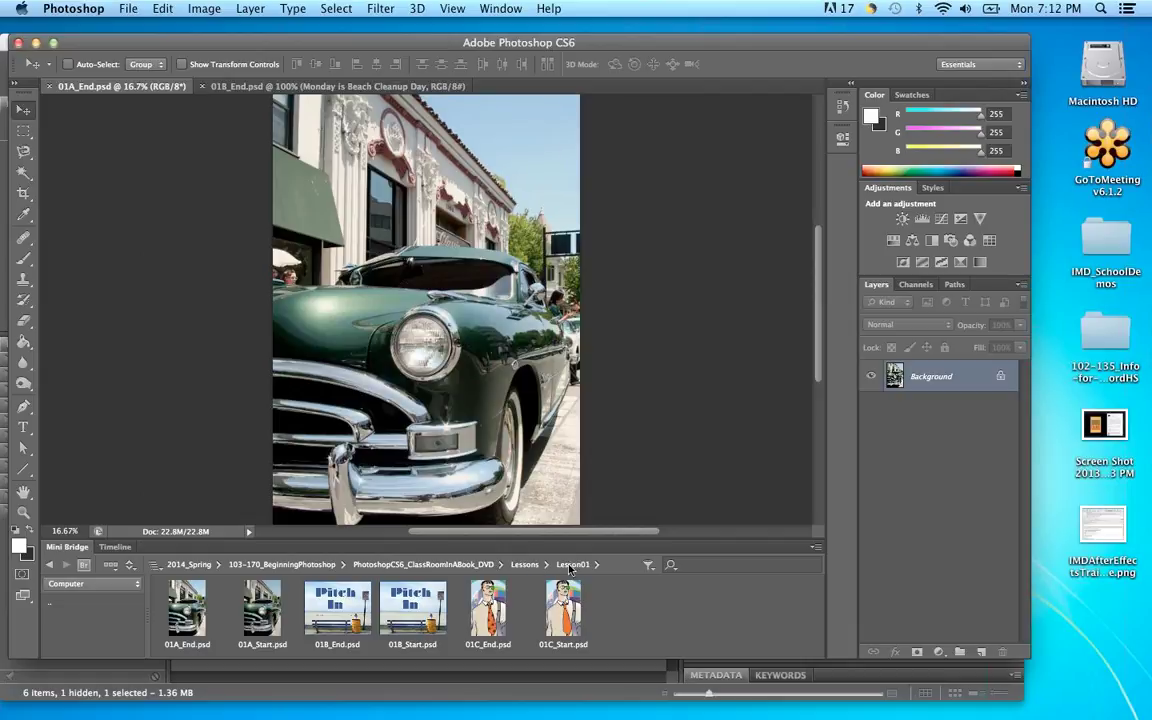
Enlarge the Mini Bridge thumbnails by making the panel taller and preview 01A_Start.psd full screen
drag(550, 551, 497, 445)
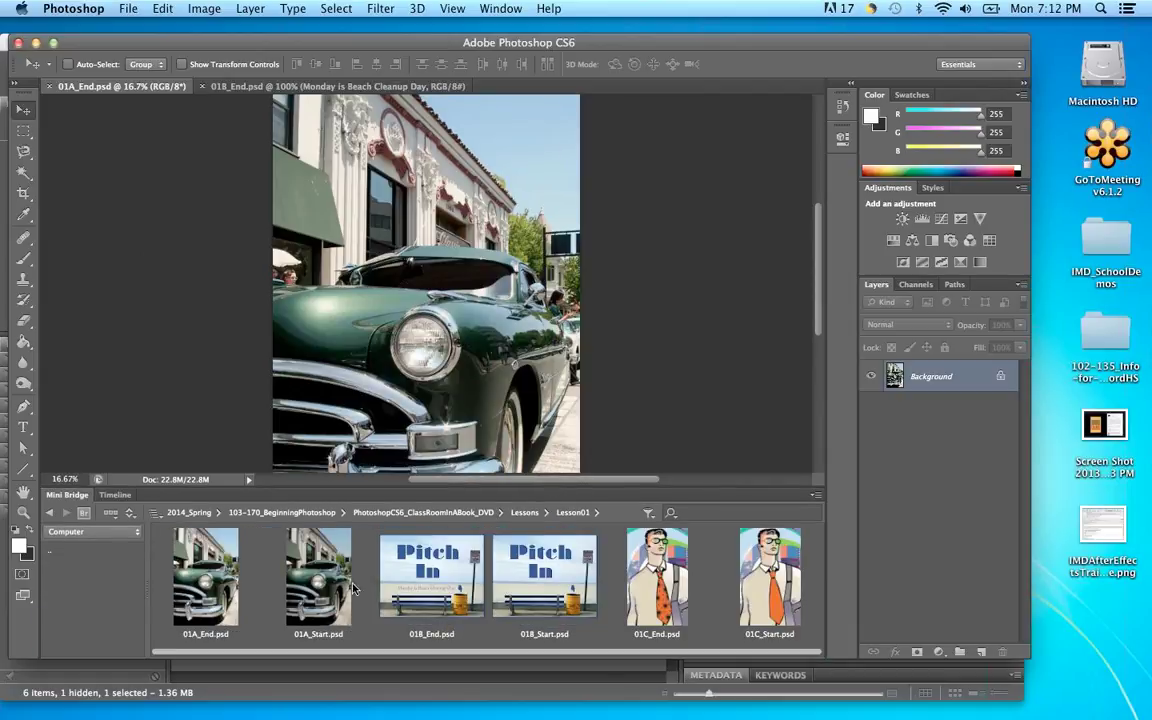
click(304, 584)
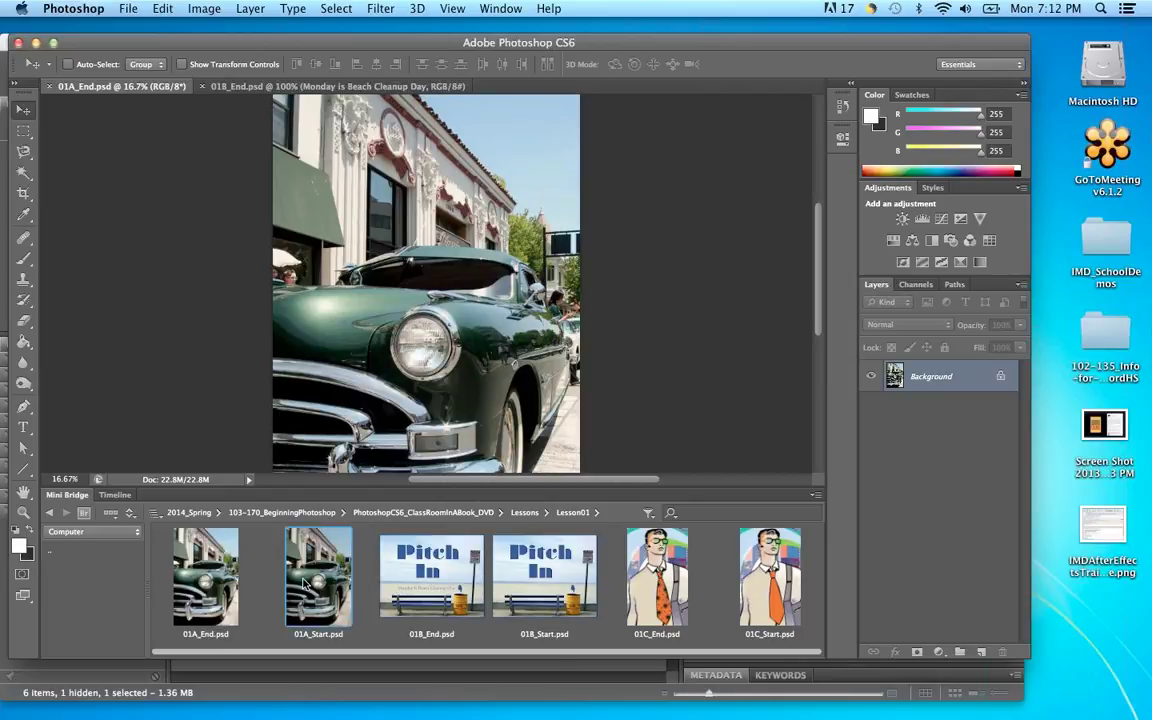
key(space)
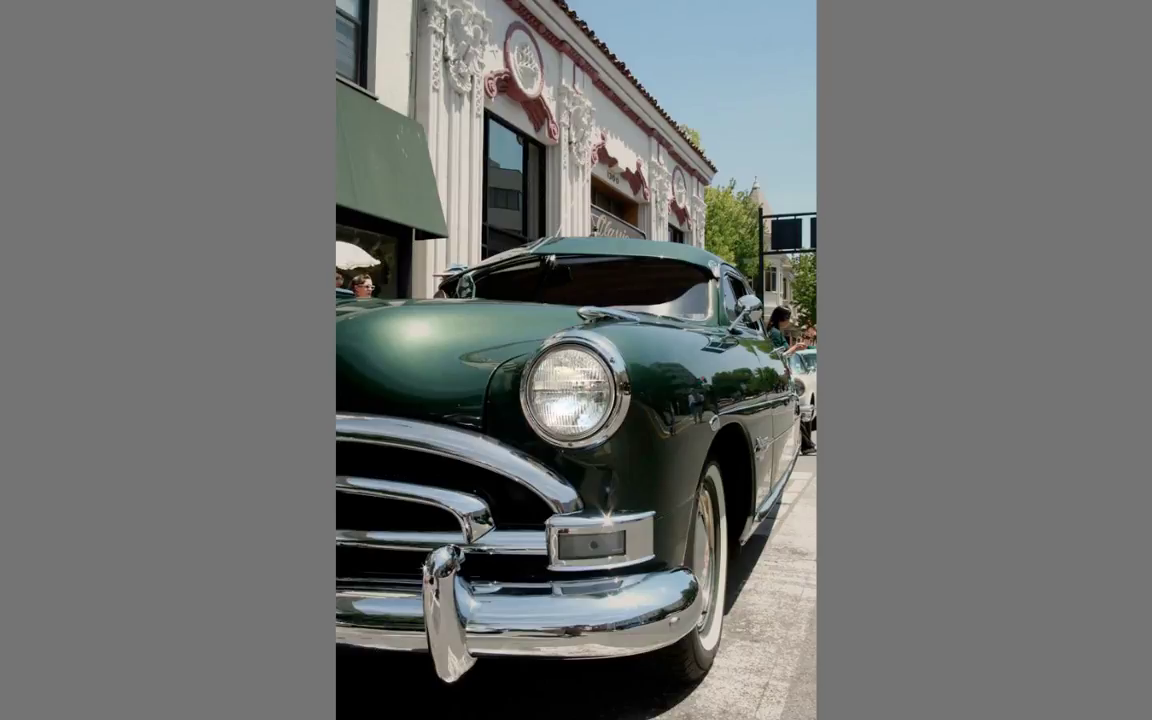
key(space)
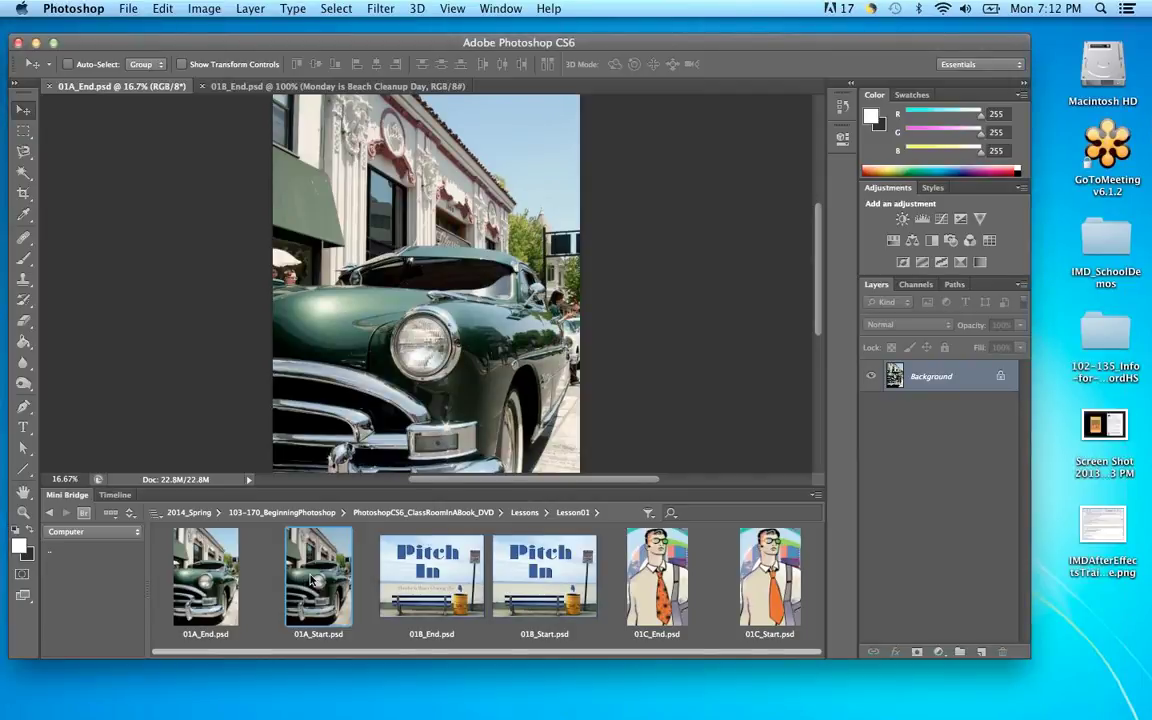
Open 01A_Start.psd from Mini Bridge with Photoshop and collapse Mini Bridge
right_click(327, 572)
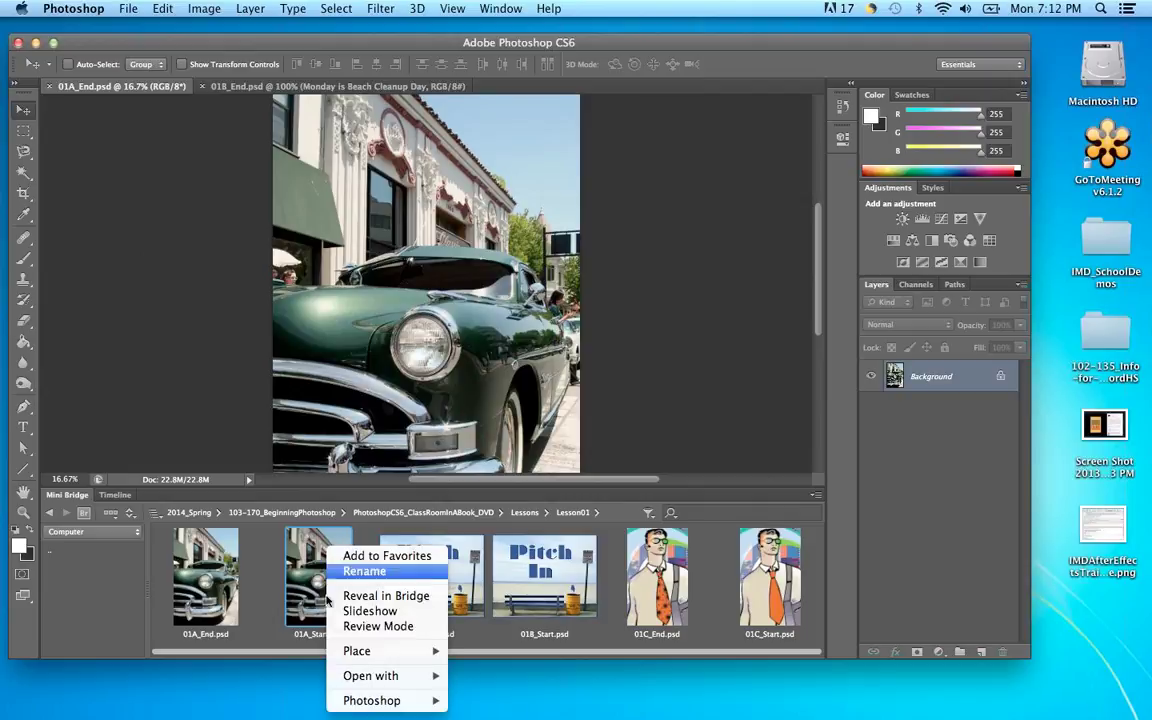
mouse_move(420, 676)
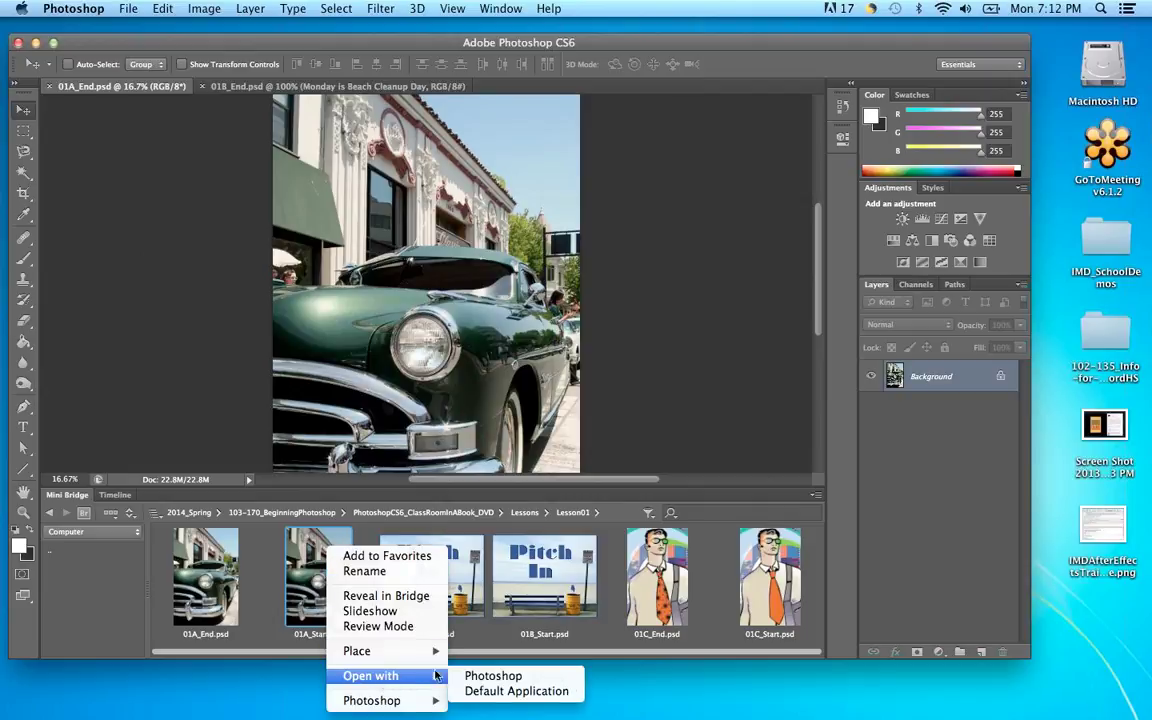
click(492, 677)
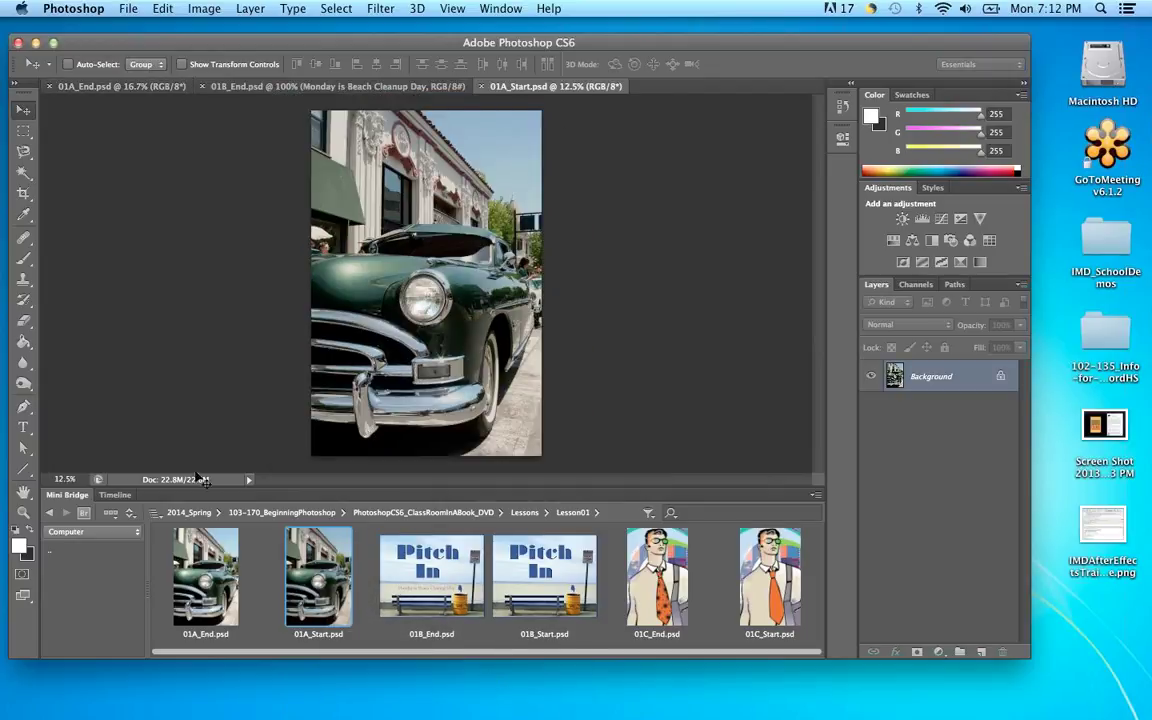
click(67, 495)
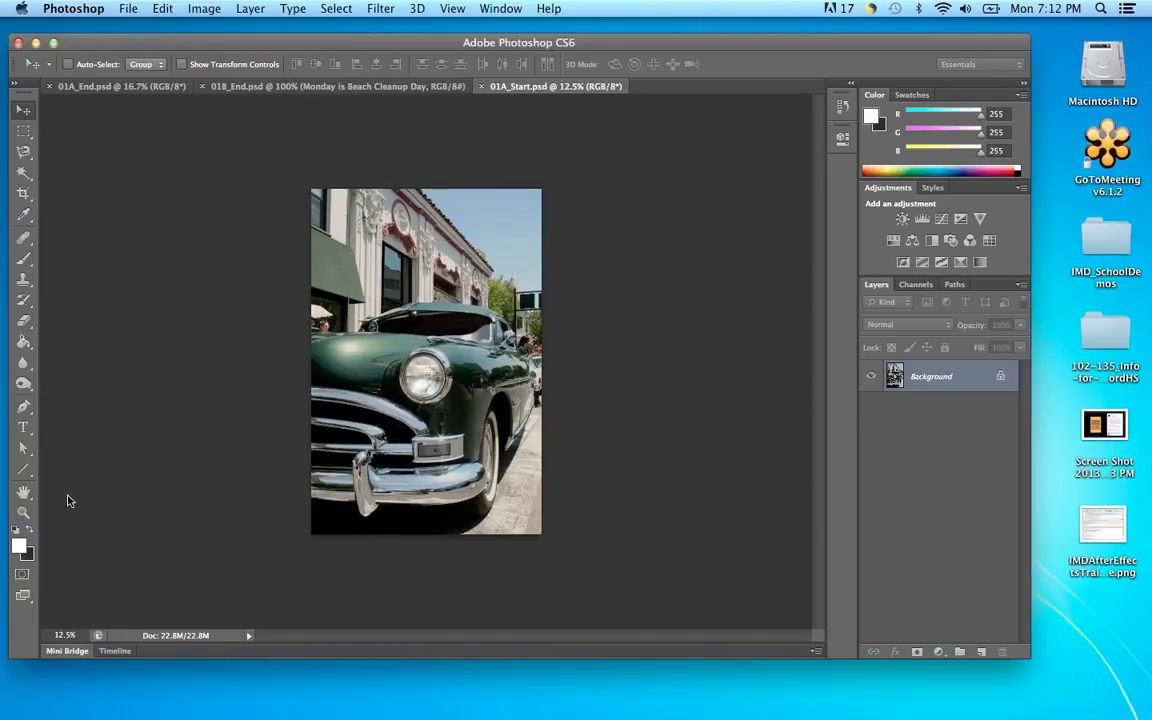
Enlarge the Photoshop application window slightly and shift it a little on the desktop
mouse_move(808, 714)
drag(1028, 655, 1044, 690)
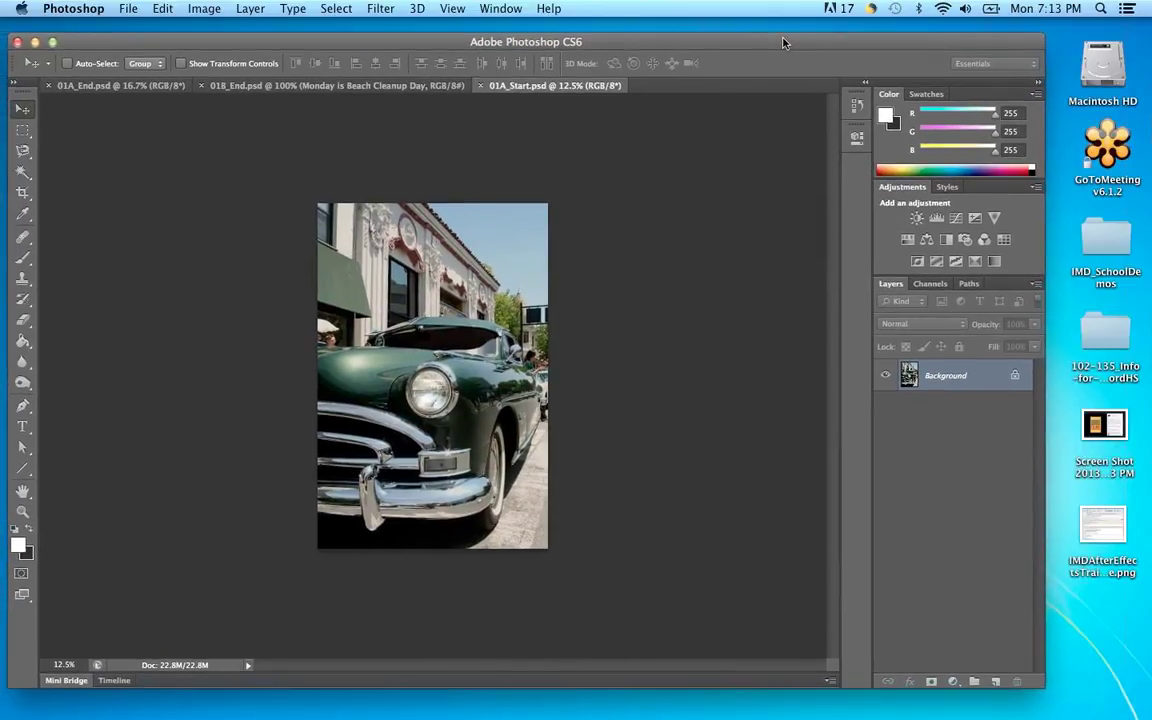
drag(784, 43, 787, 41)
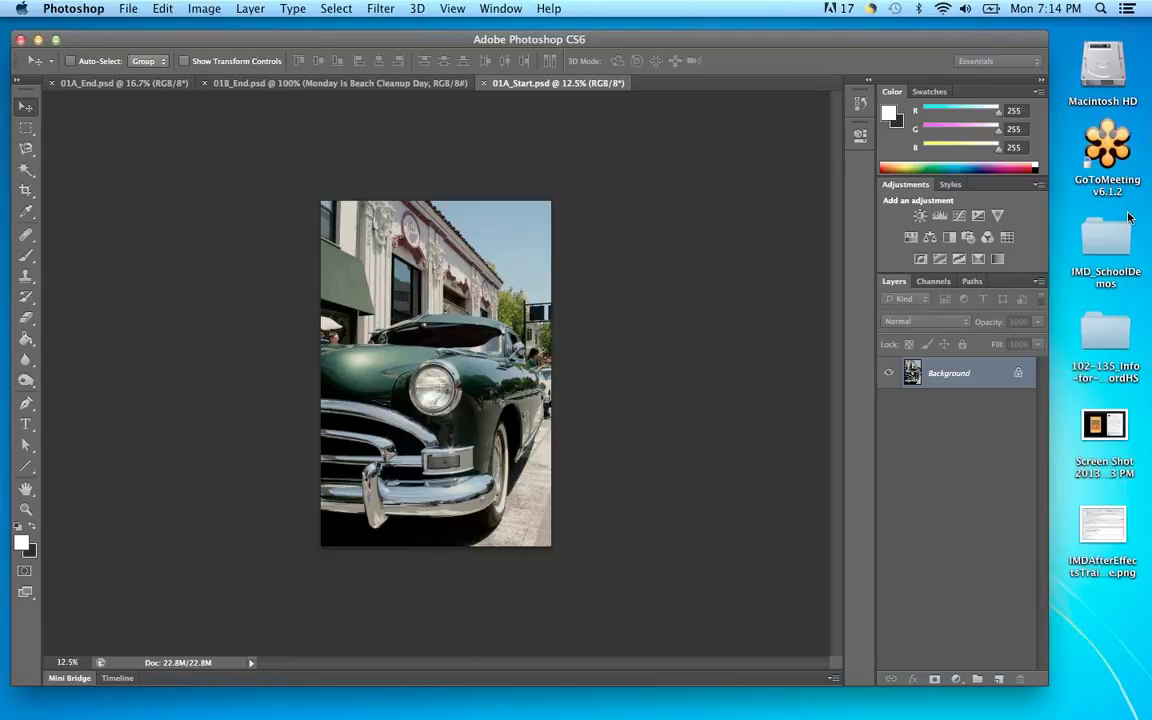
Look through the open documents 01B_End.psd and 01A_Start.psd and return to 01A_End.psd
click(108, 84)
click(237, 84)
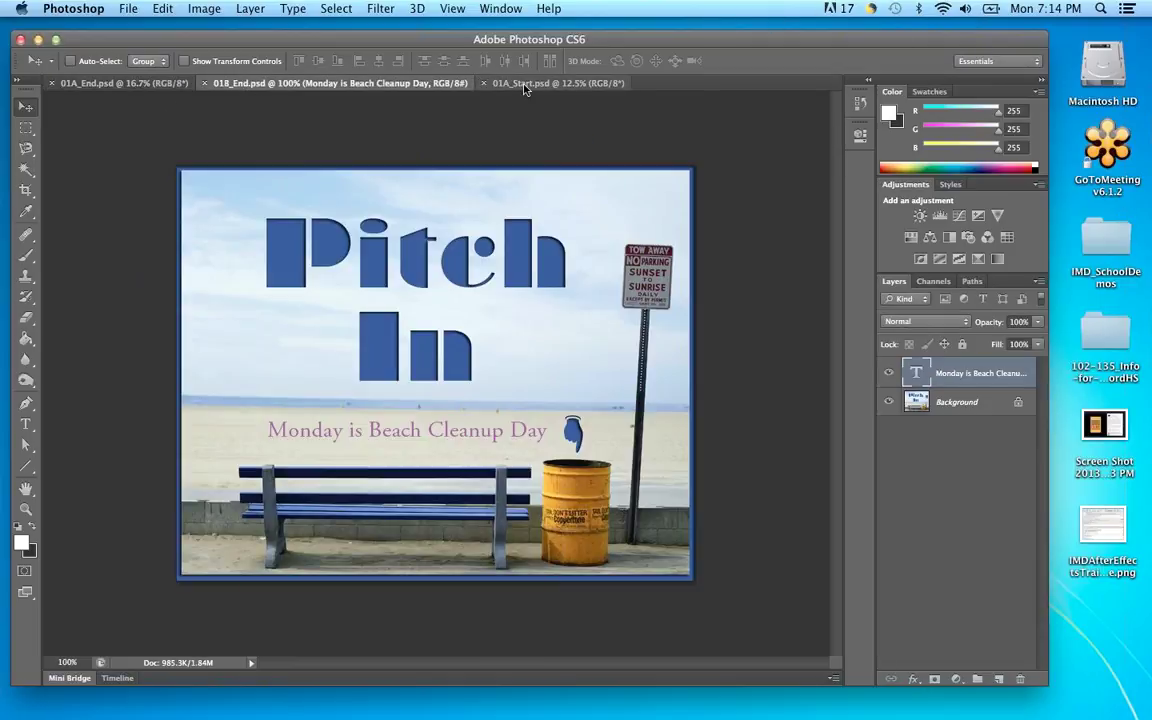
click(524, 86)
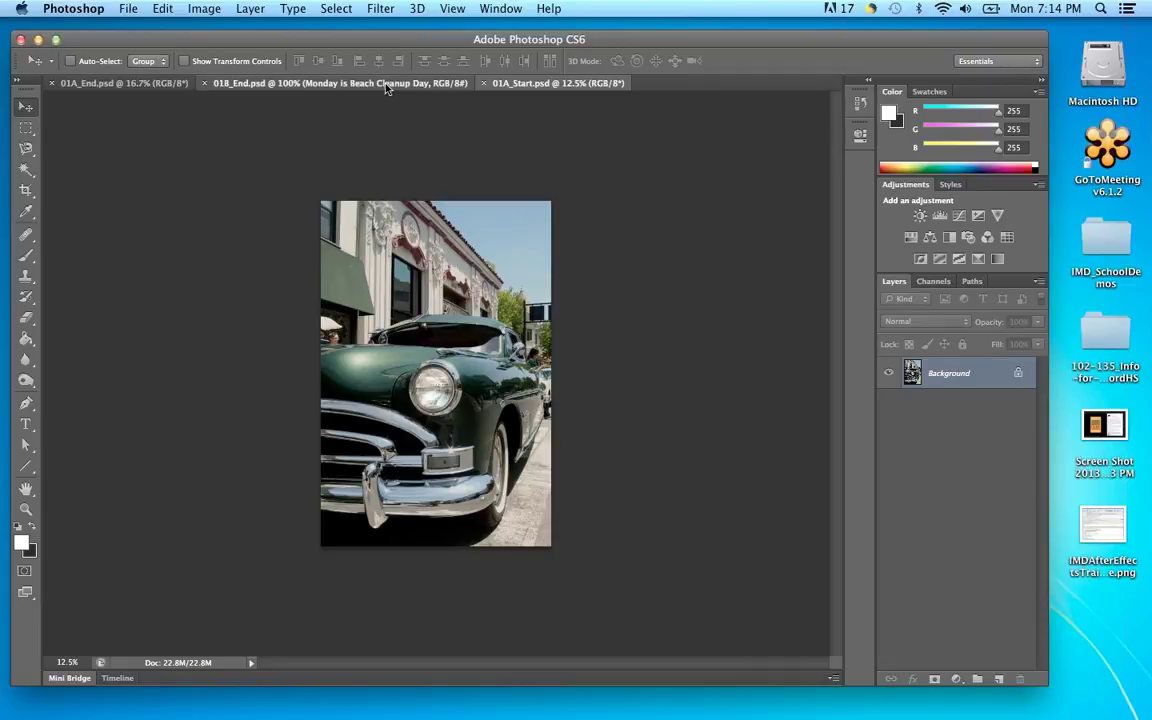
click(346, 83)
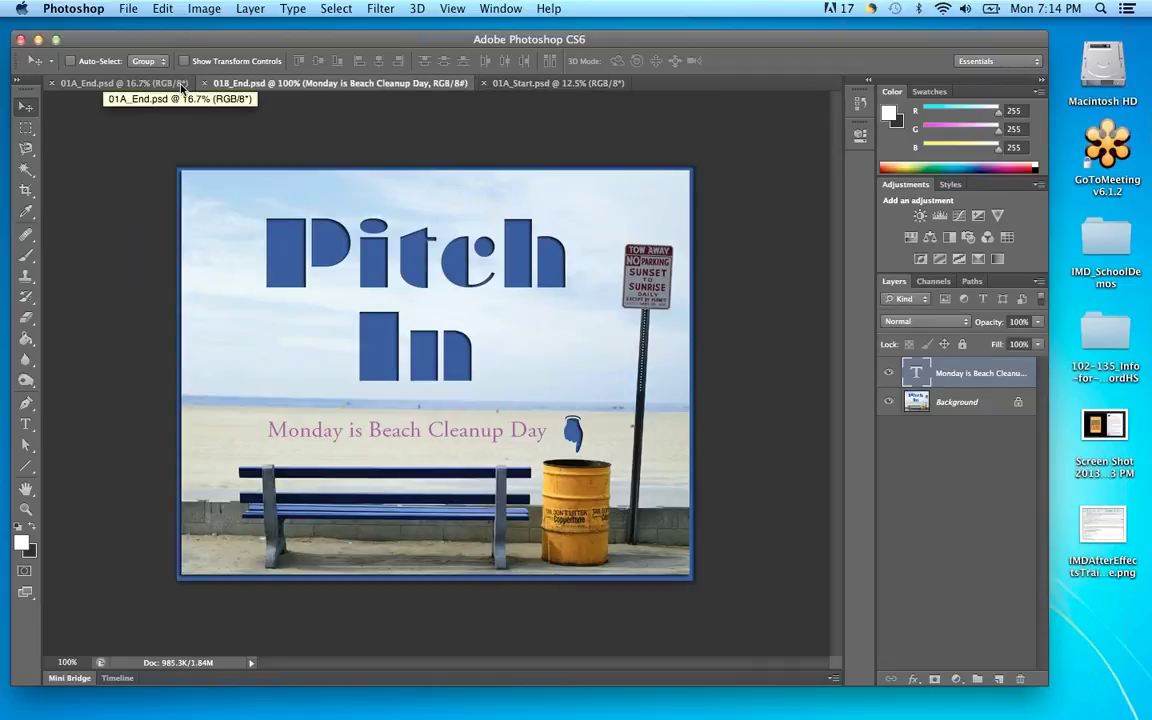
click(182, 86)
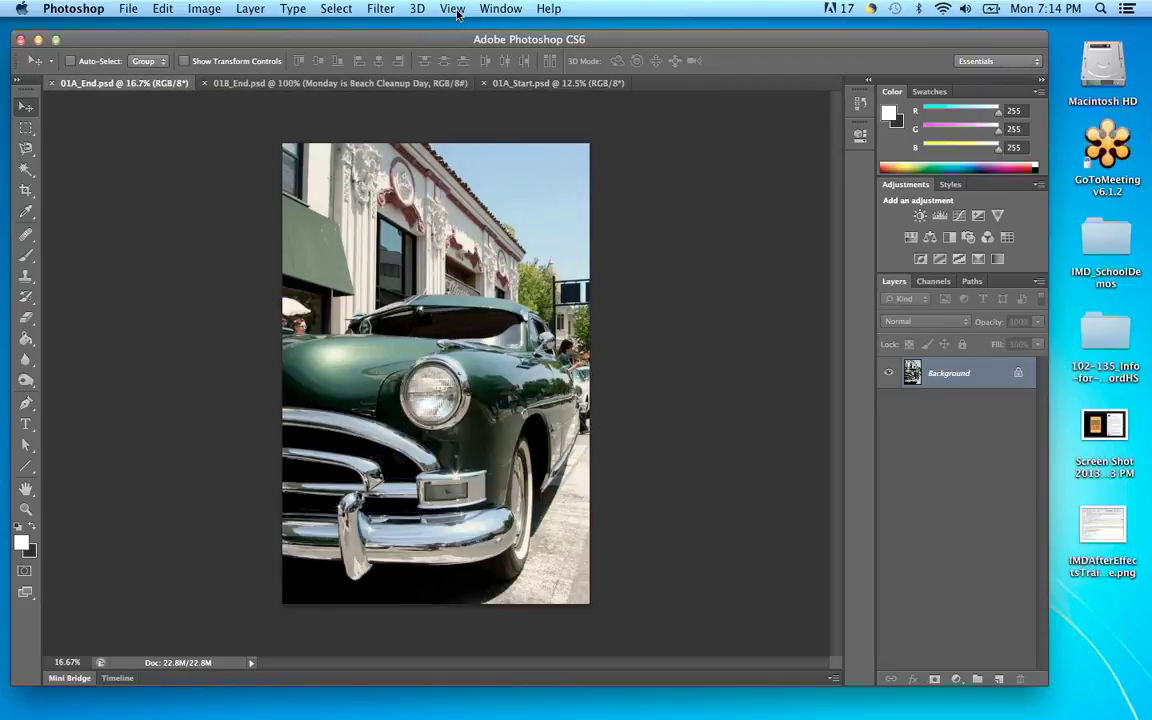
Arrange the three open documents side by side with Tile All Vertically
click(453, 9)
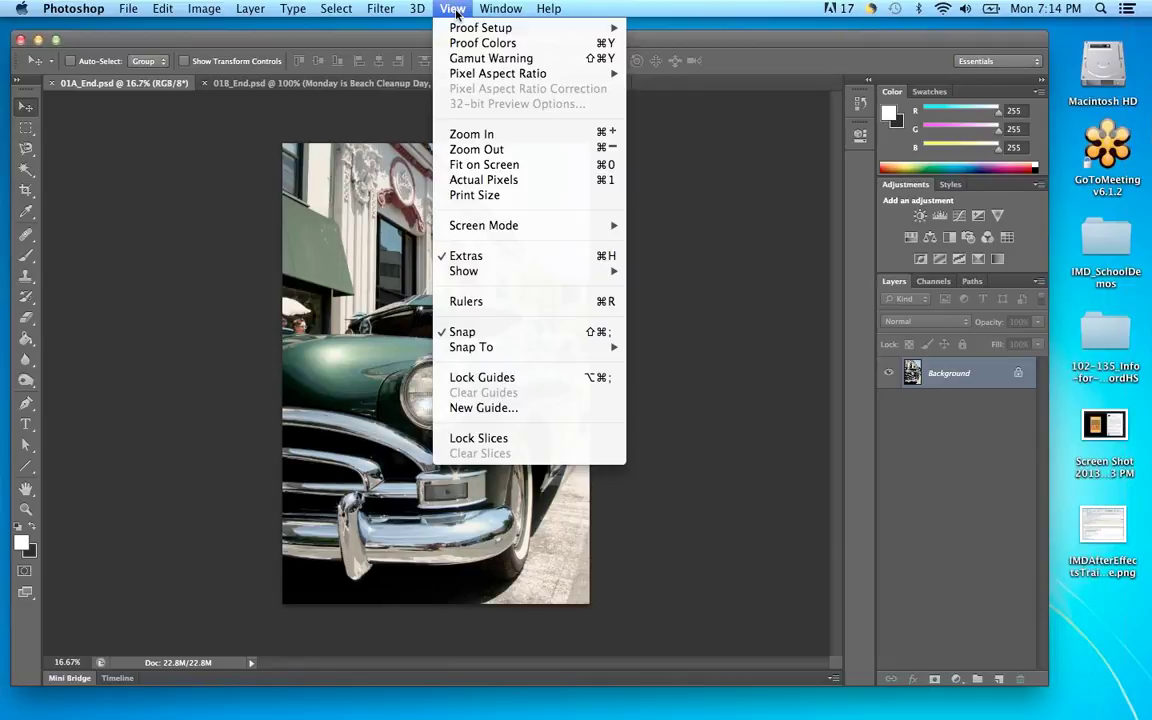
mouse_move(500, 9)
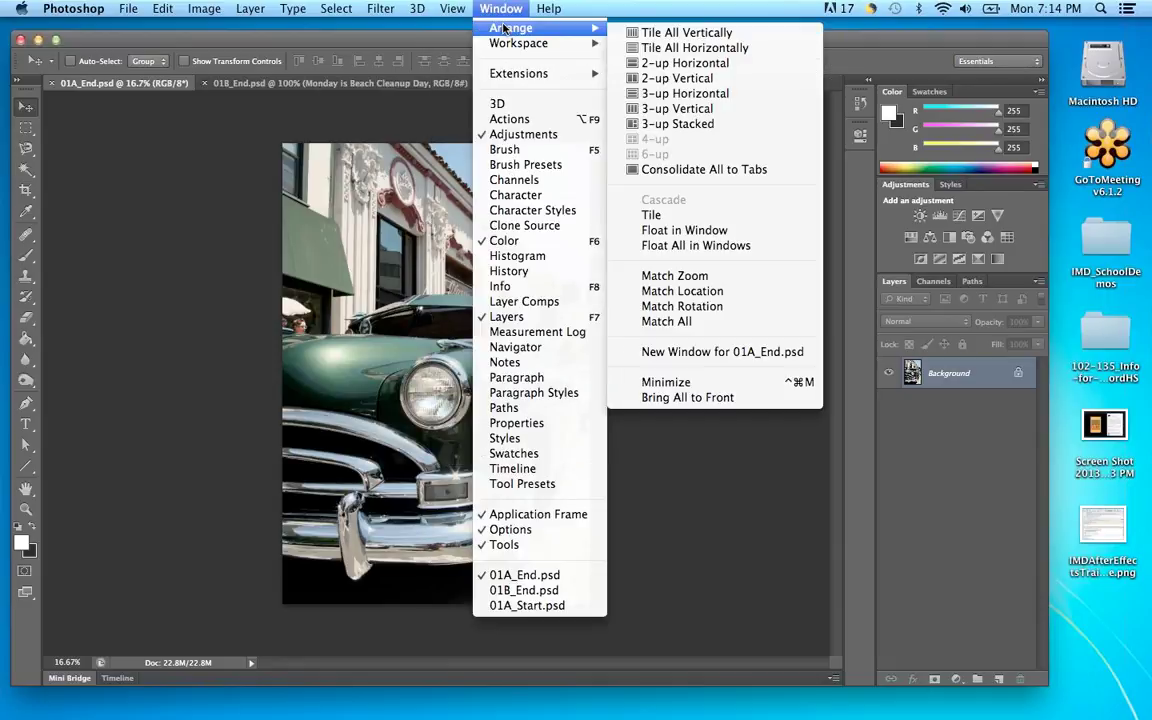
click(668, 38)
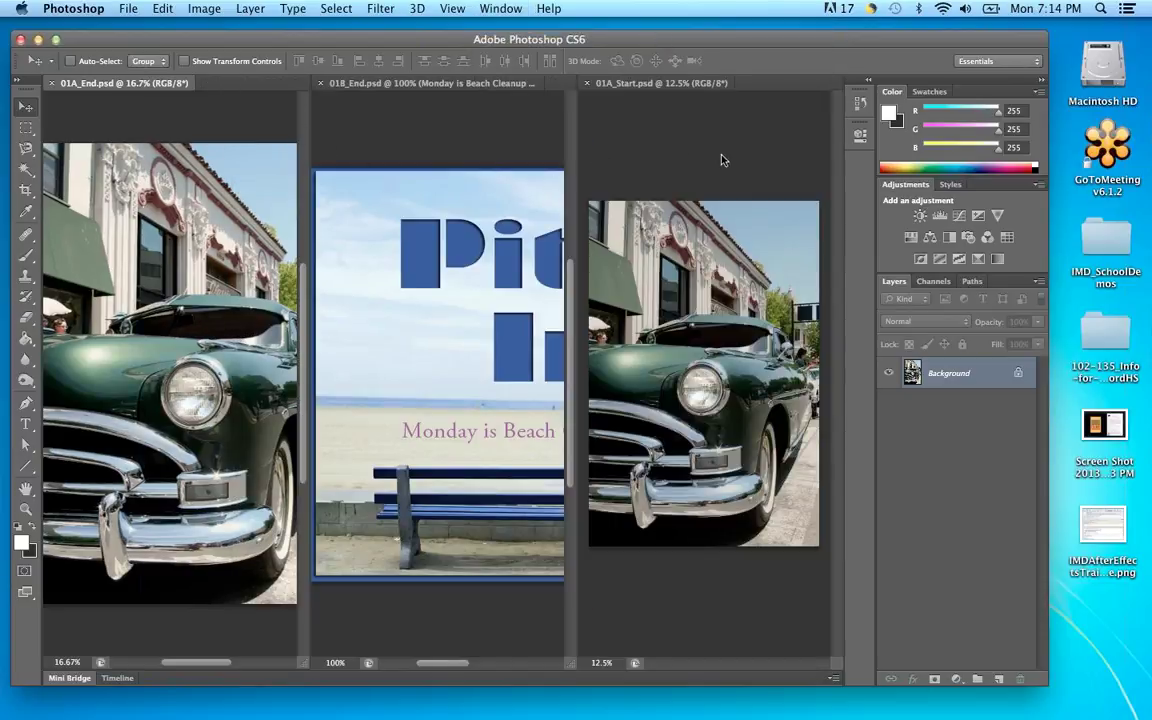
Arrange the open documents in a 2-up Horizontal layout
click(500, 8)
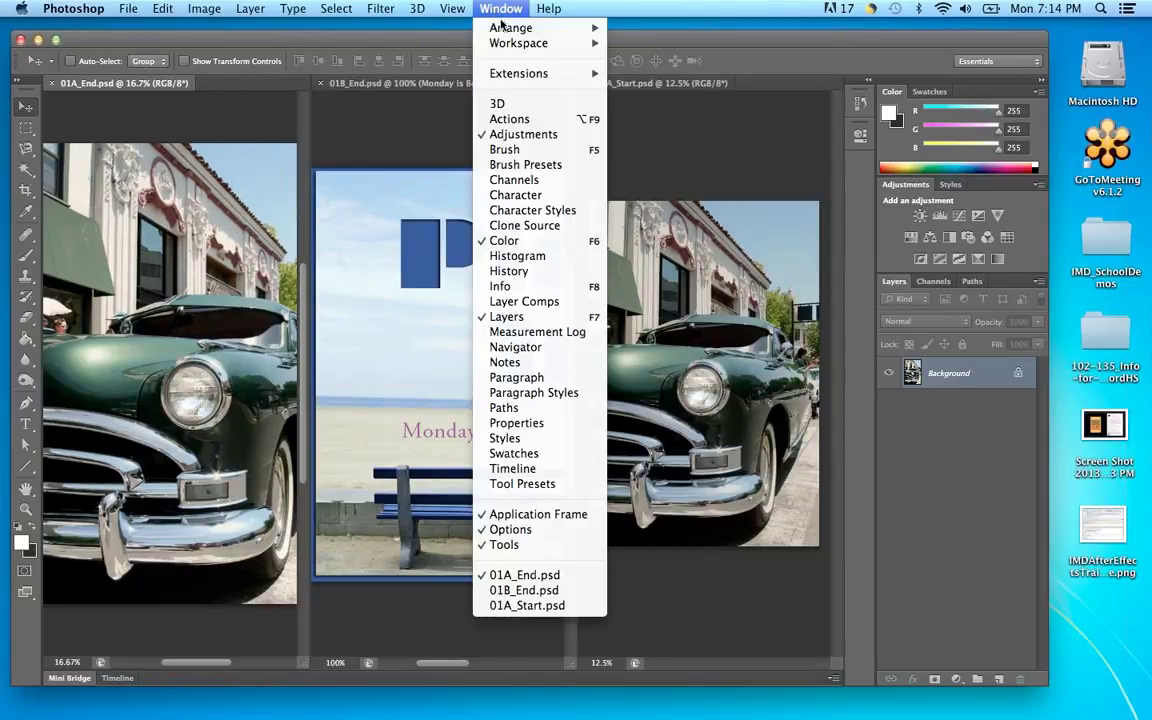
mouse_move(503, 28)
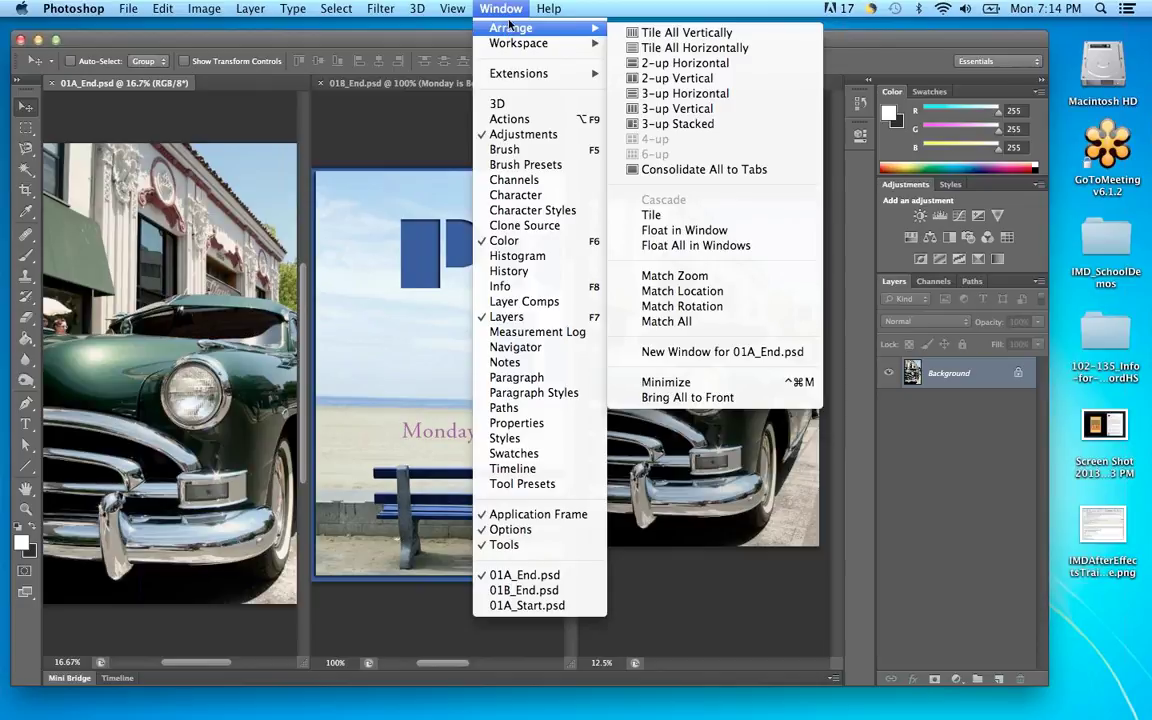
click(548, 8)
click(510, 8)
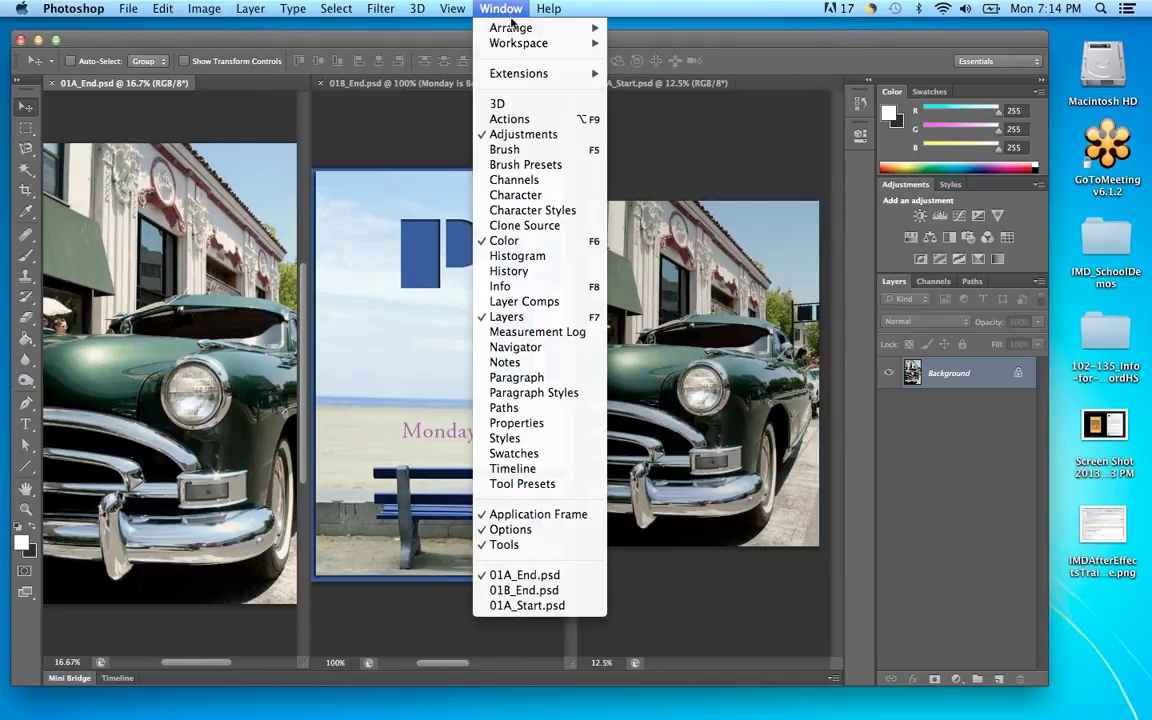
mouse_move(512, 27)
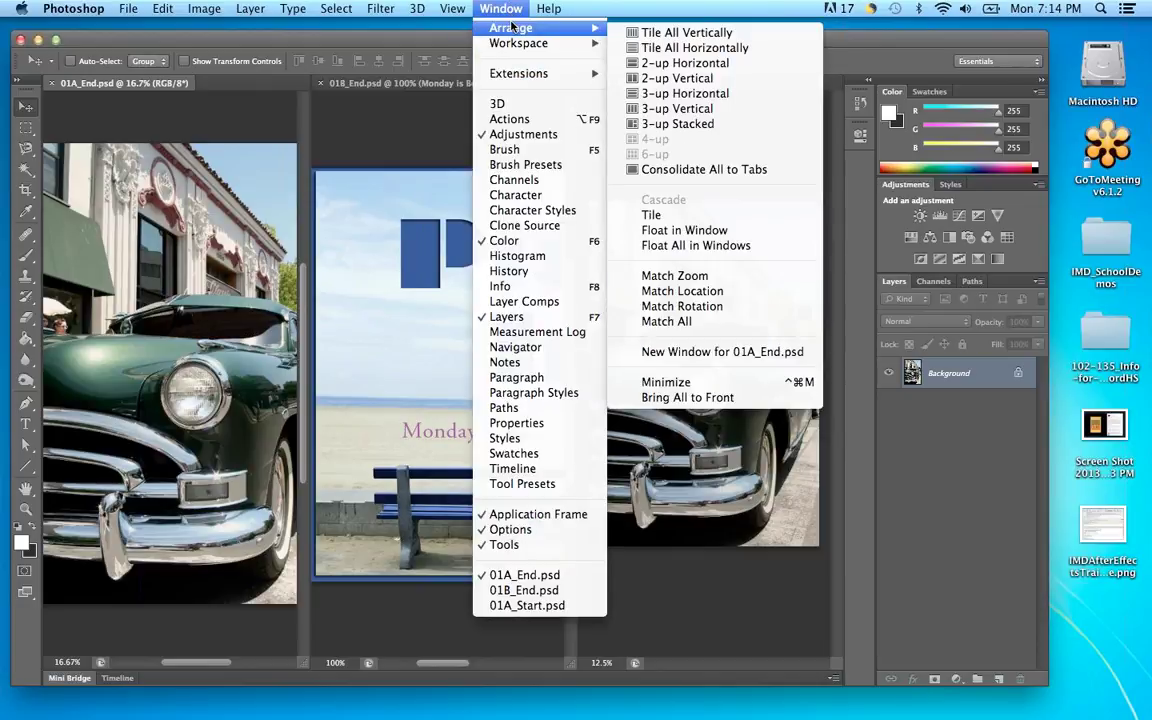
click(663, 64)
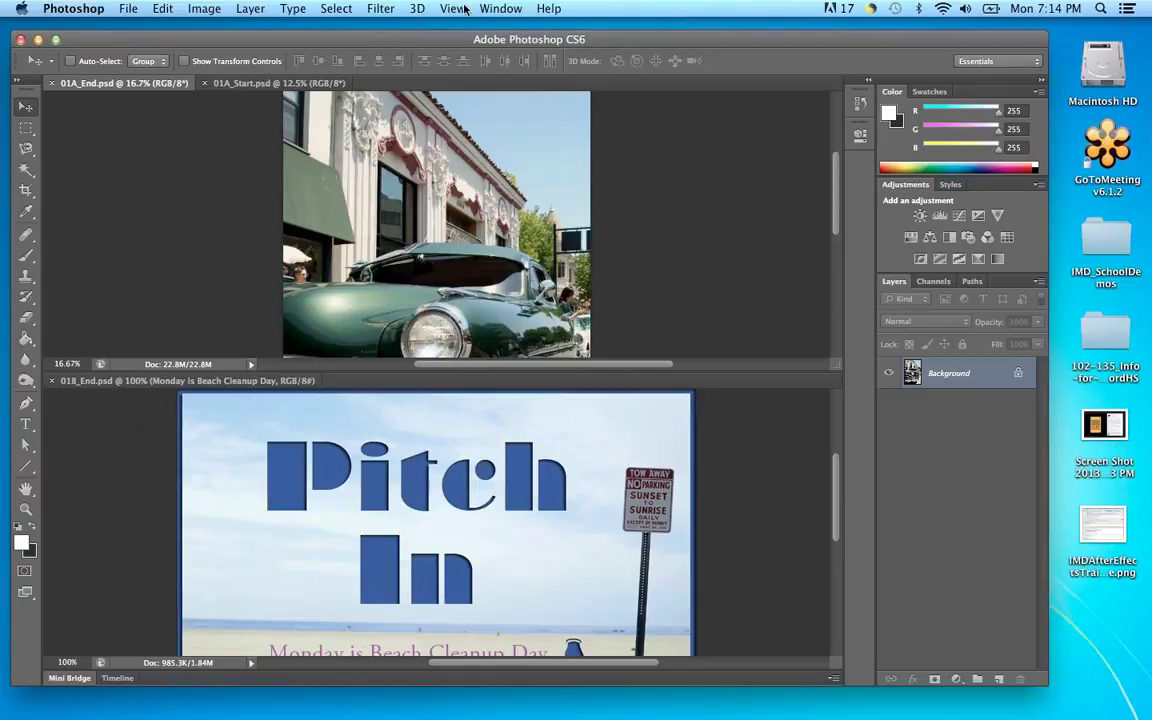
Consolidate all open documents to tabs in a single window
click(497, 9)
mouse_move(520, 28)
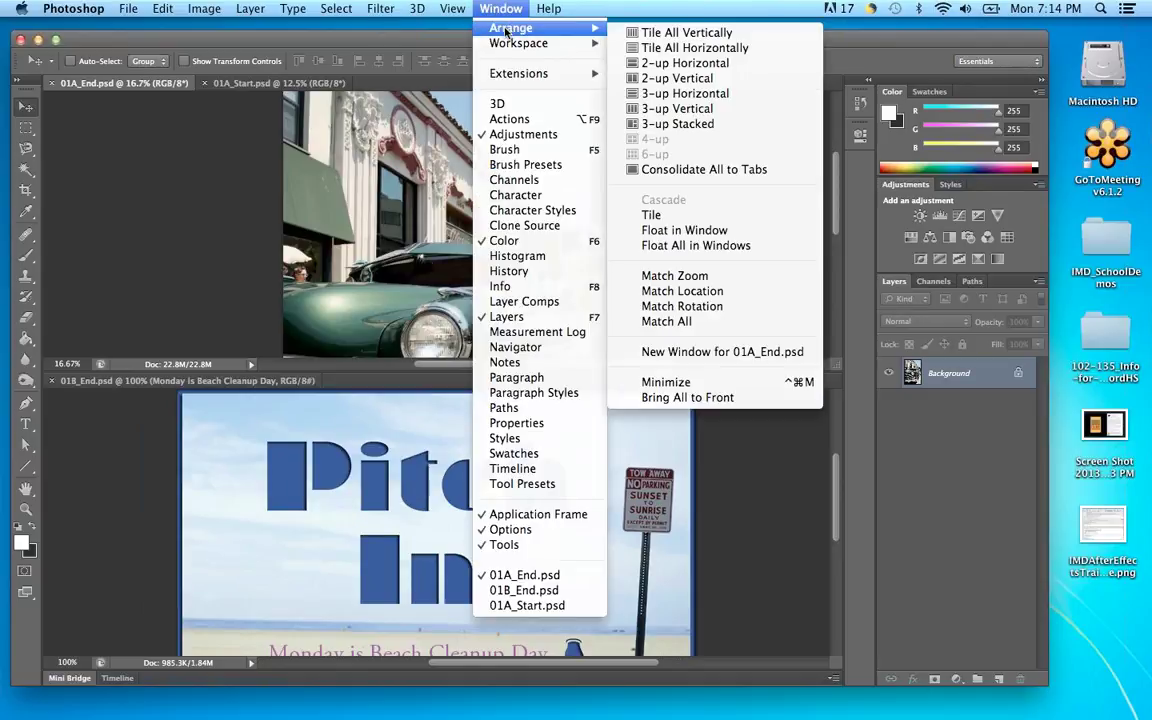
click(673, 172)
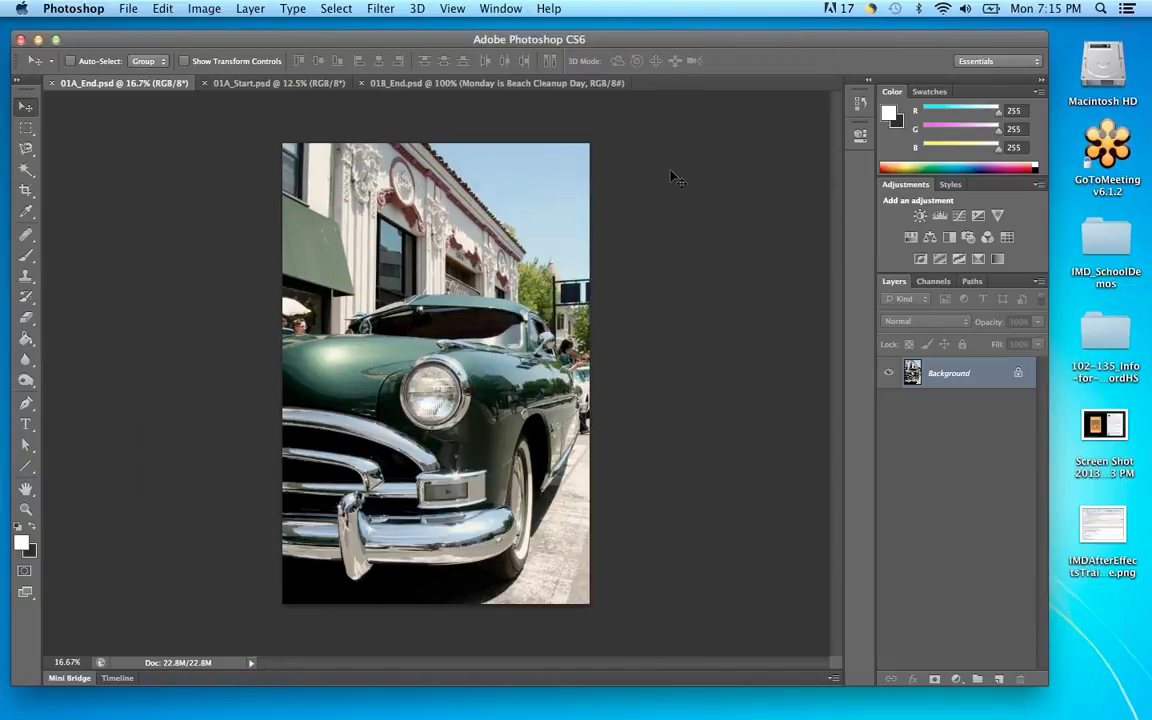
Move the 01A_Start.psd tab behind 01B_End.psd and look at 01A_End.psd and 01B_End.psd
click(495, 83)
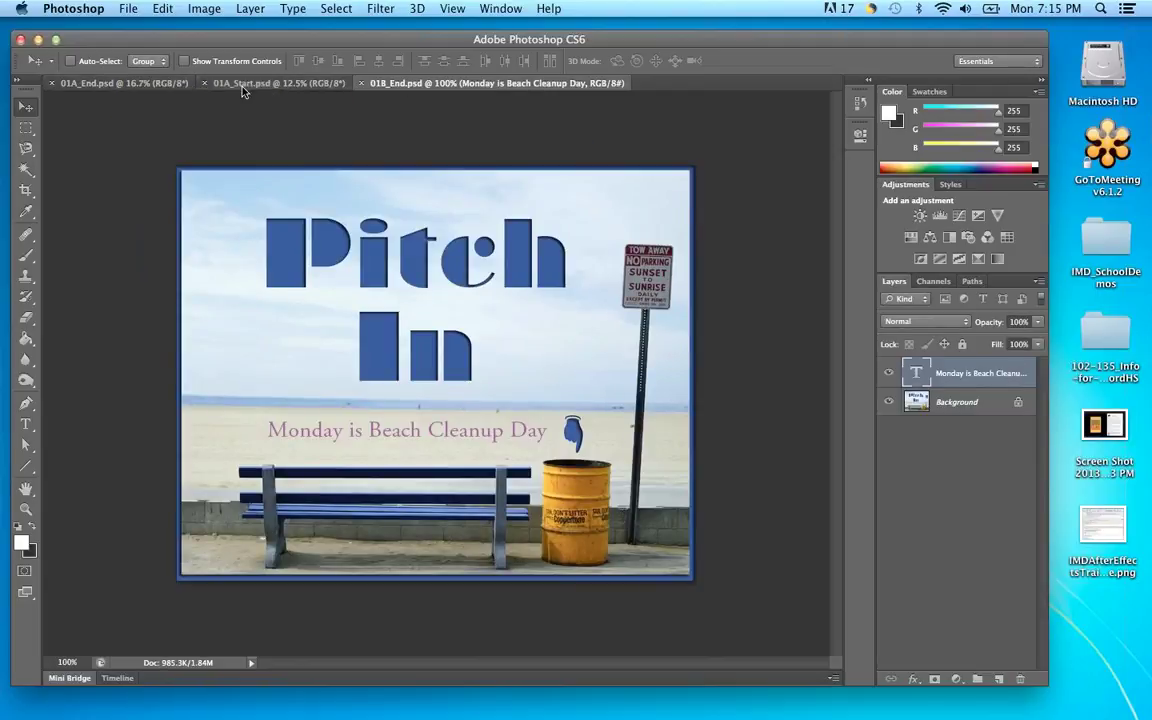
drag(268, 90, 655, 96)
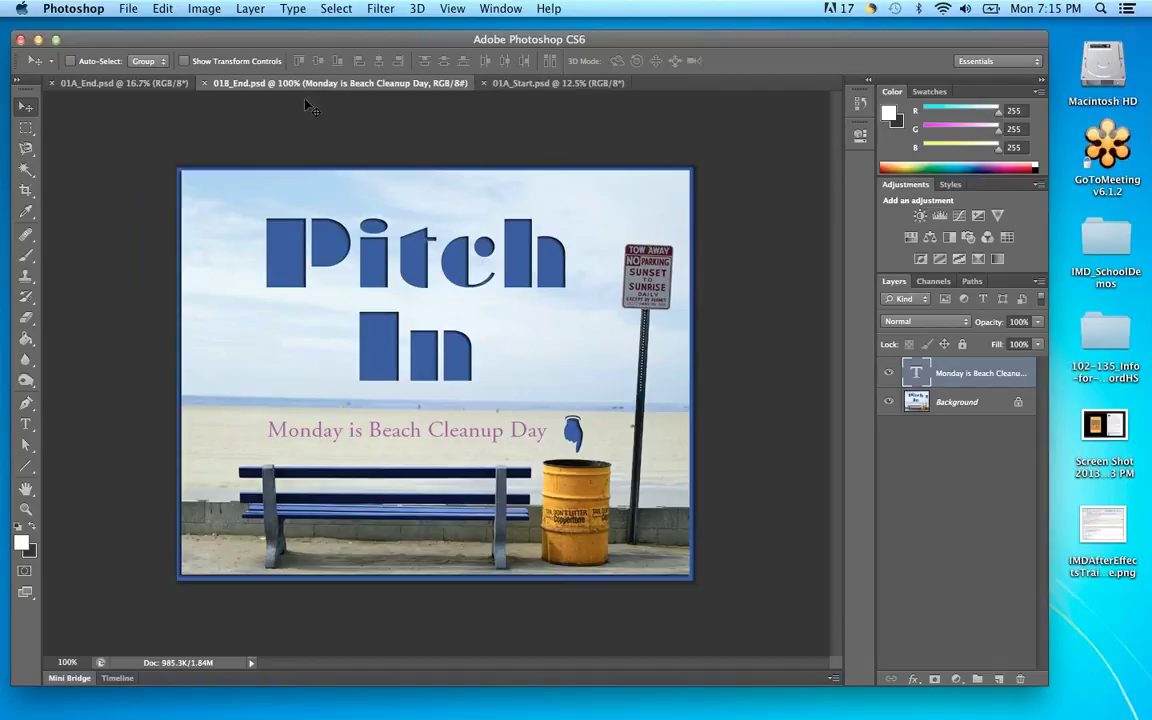
click(120, 83)
click(340, 83)
Place the 01A_Start.psd tab between 01A_End.psd and 01B_End.psd and bring 01A_Start.psd to the front
drag(483, 89, 223, 96)
click(118, 80)
click(248, 84)
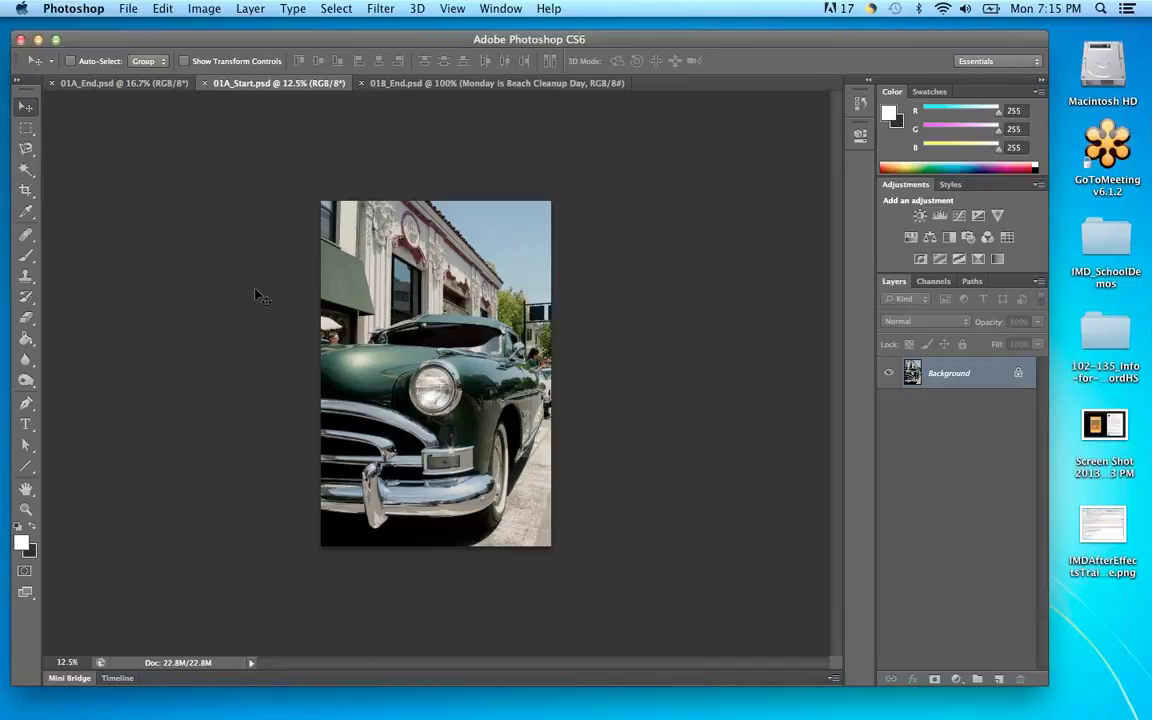
Set the zoom level of 01A_Start.psd to 18.63%, trying 19.57% on the way
click(80, 662)
text(16.25)
key(Return)
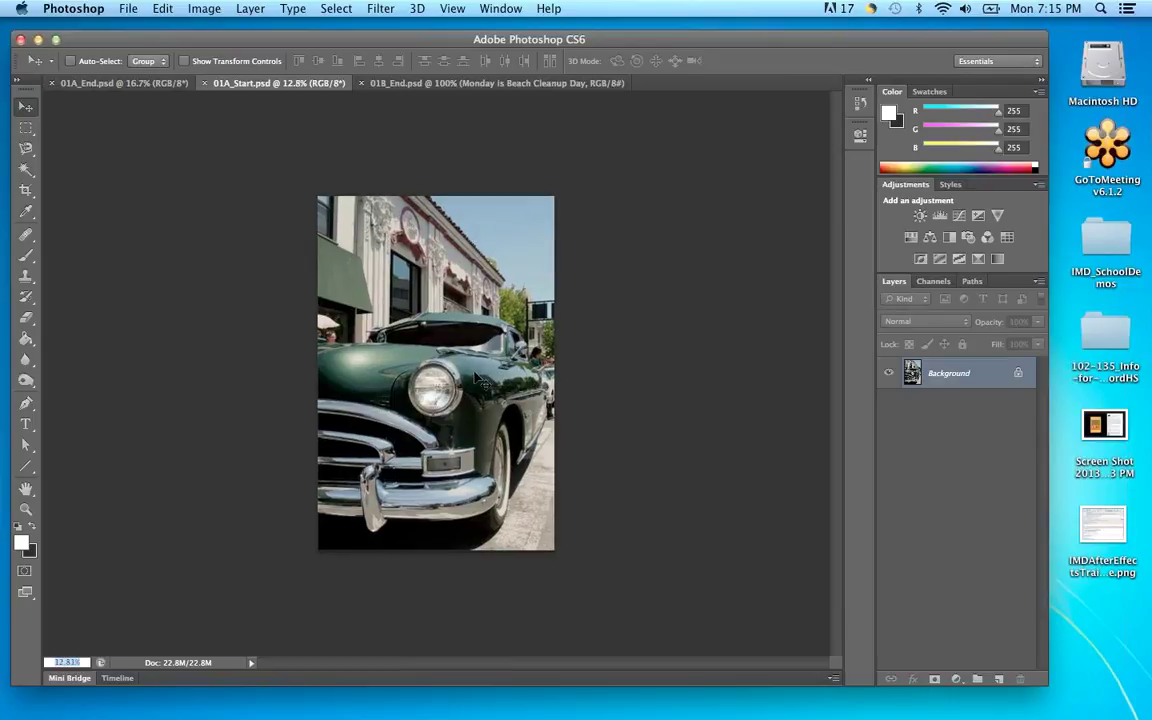
text(19.57)
key(Return)
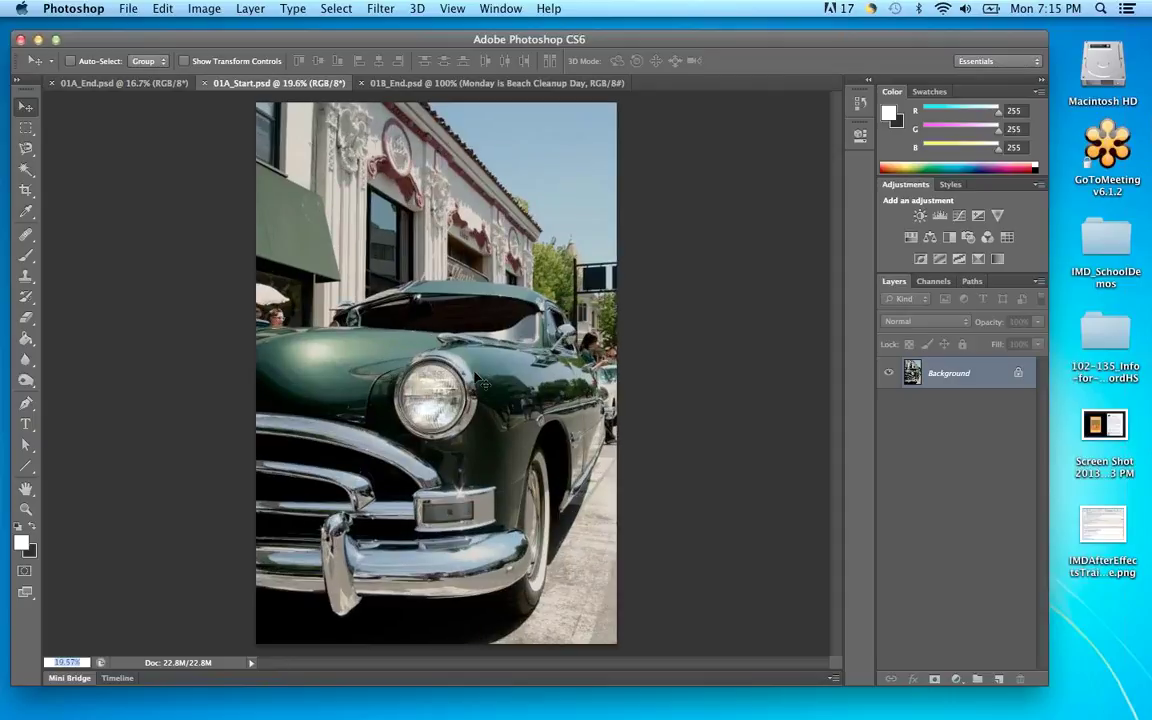
text(18.63)
key(Return)
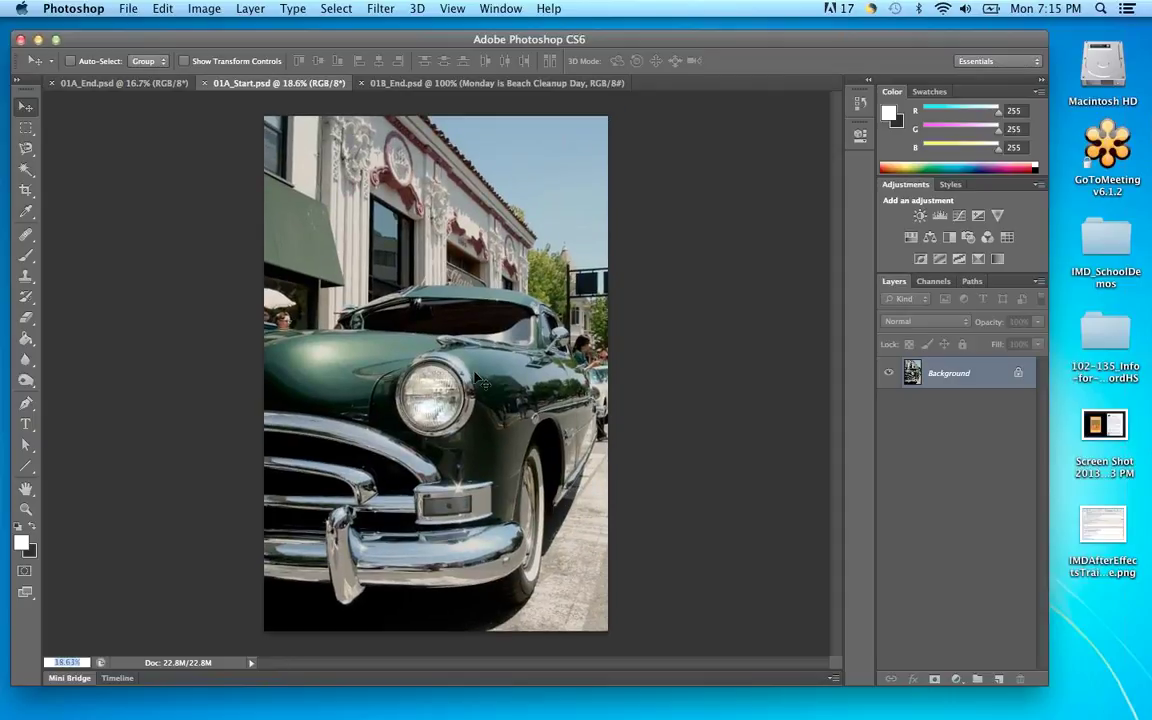
text(18.63)
Review the General and Interface settings in the Photoshop preferences and close them without saving changes
click(85, 14)
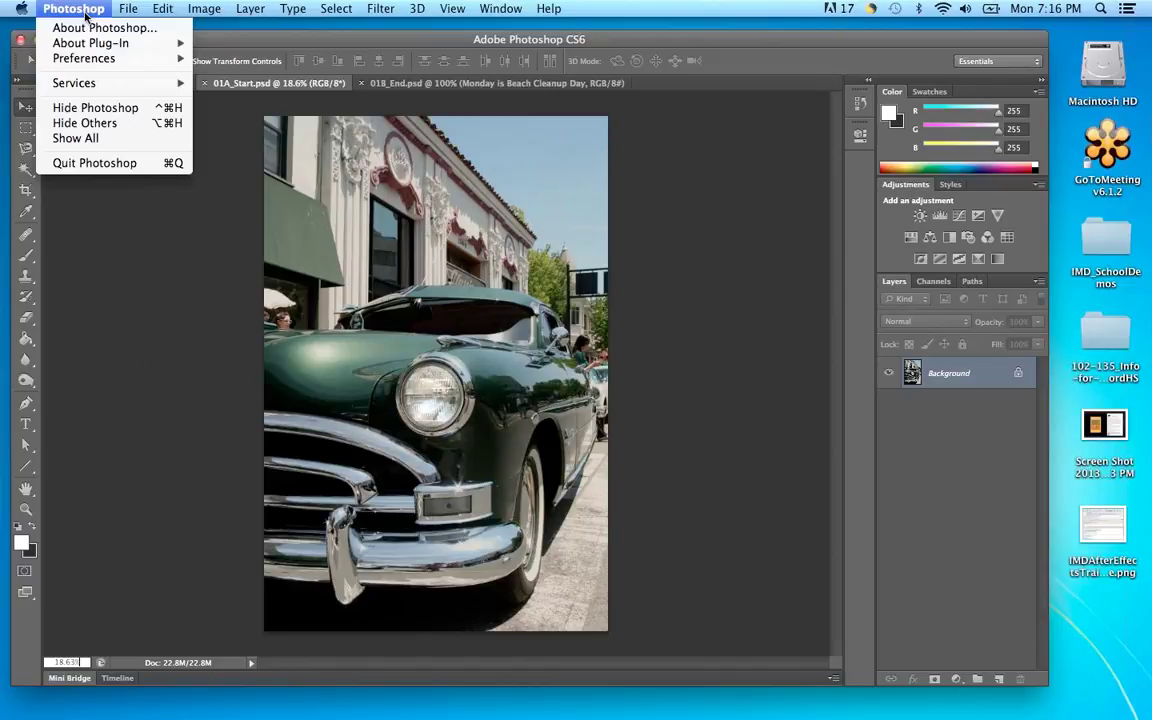
mouse_move(128, 9)
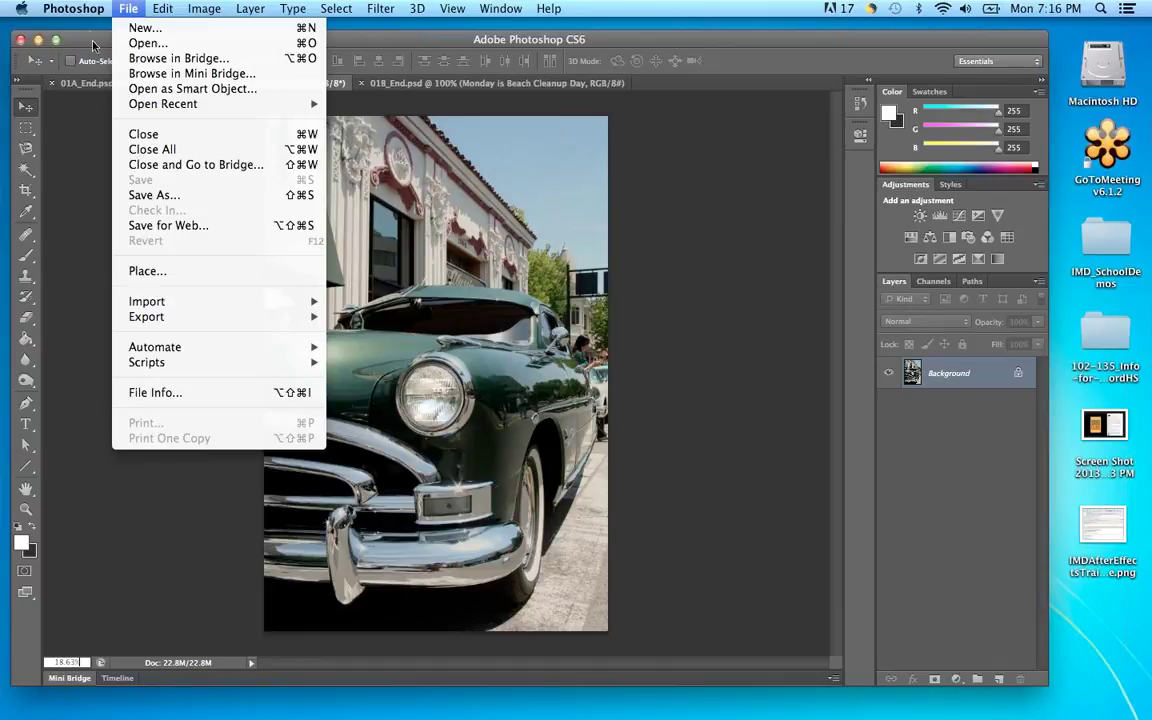
mouse_move(74, 10)
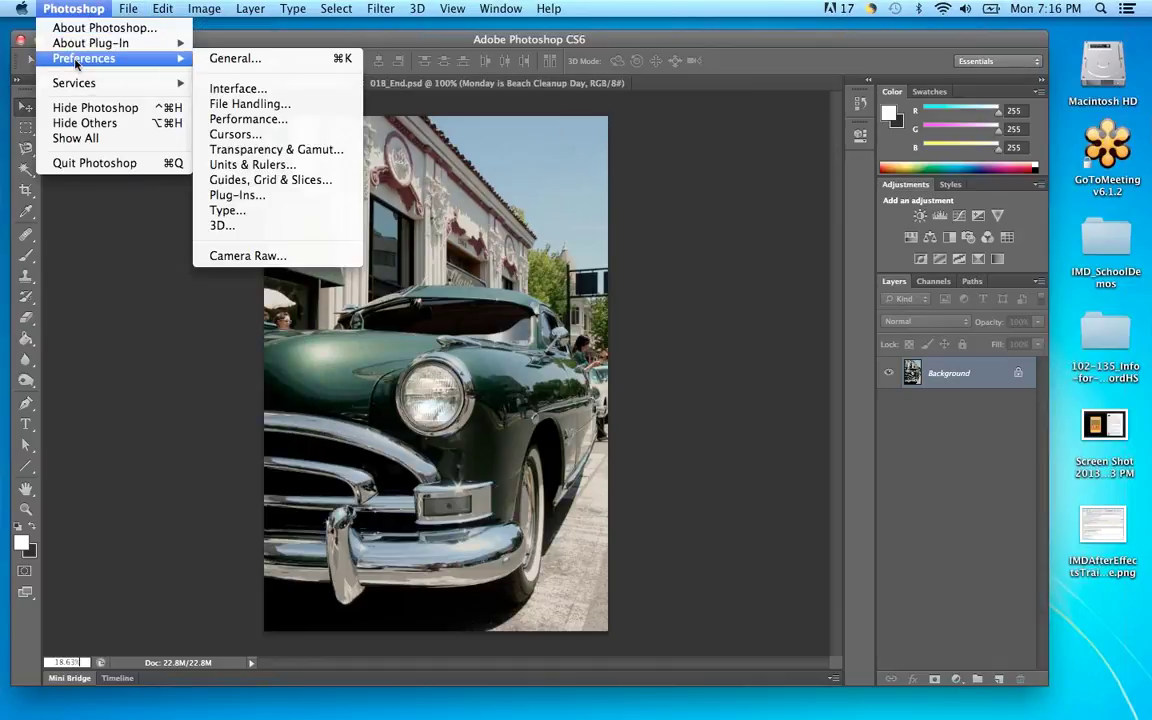
click(200, 57)
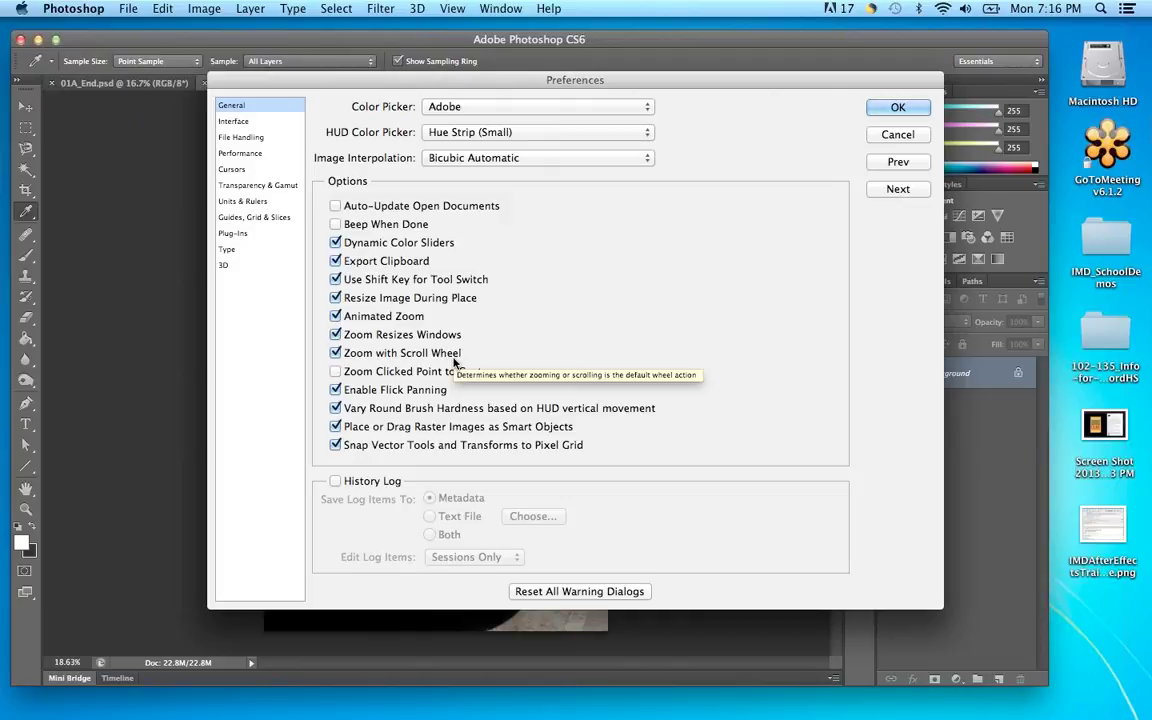
click(232, 121)
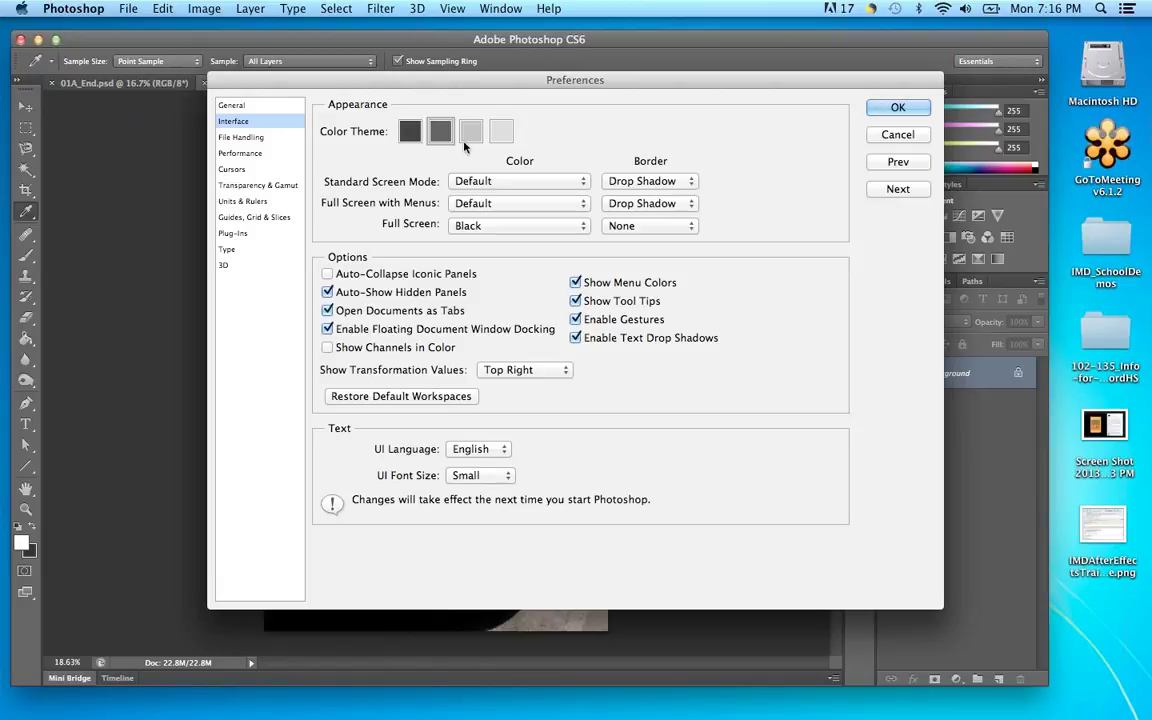
click(233, 106)
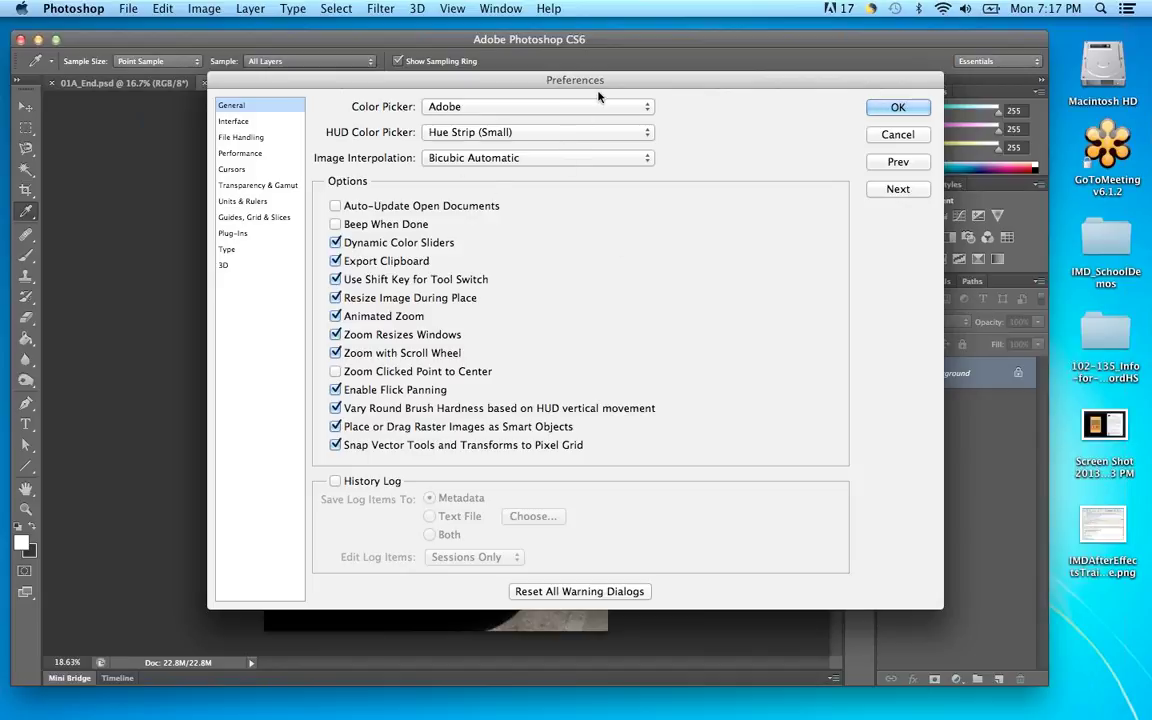
drag(567, 76, 526, 89)
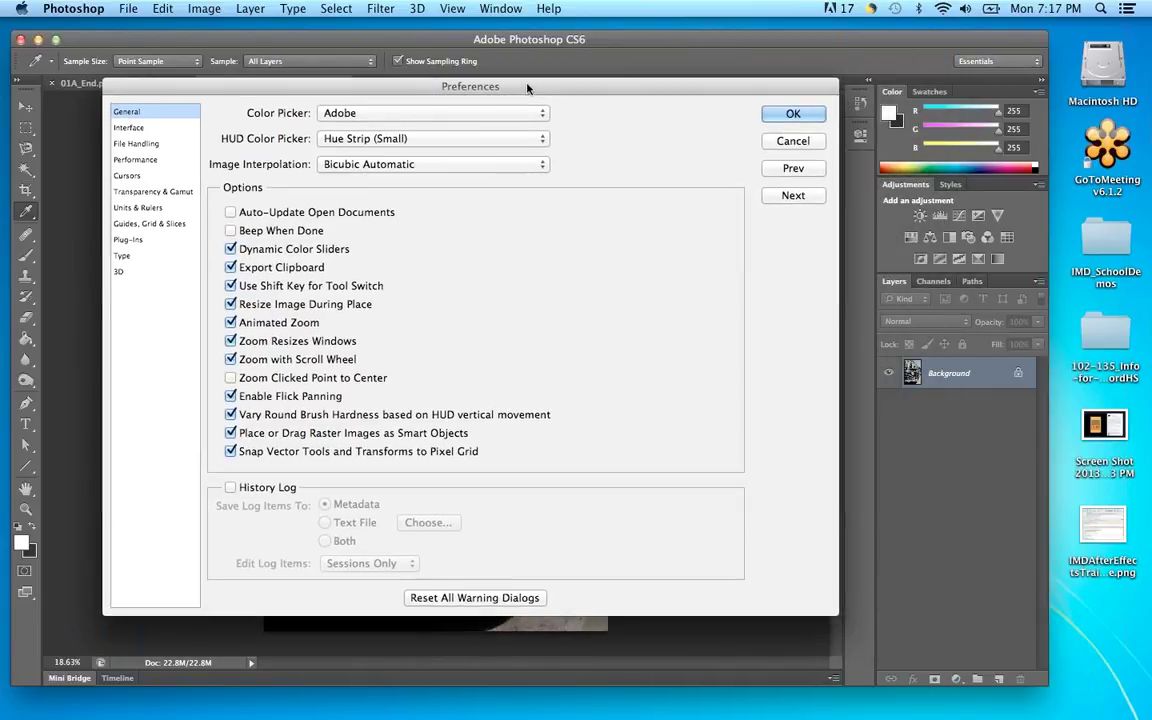
click(130, 128)
click(136, 113)
click(792, 141)
key(v)
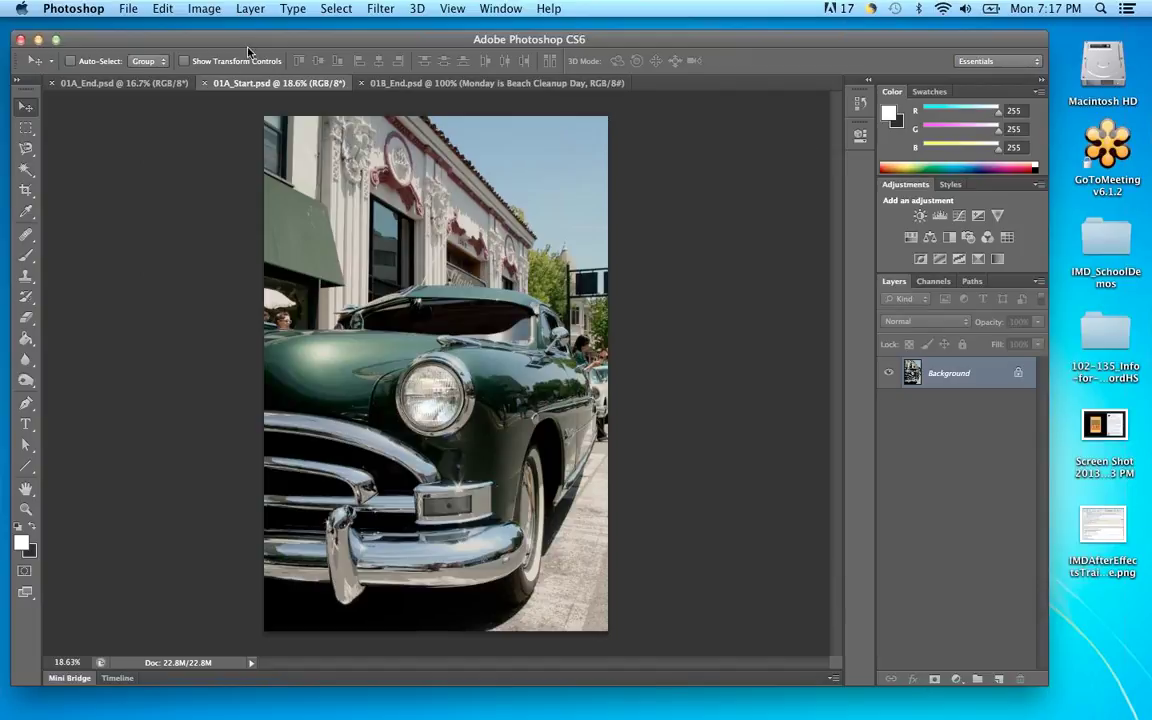
Shift the Photoshop application window slightly to the right and down on the desktop
drag(235, 43, 239, 44)
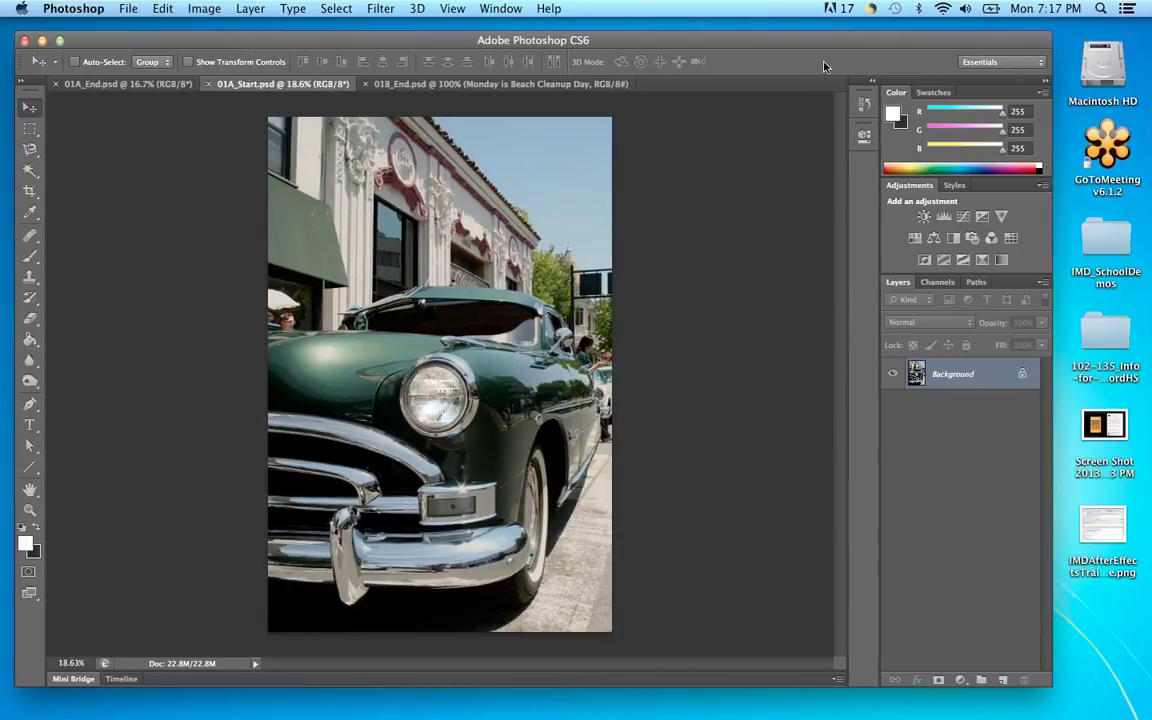
drag(823, 44, 849, 48)
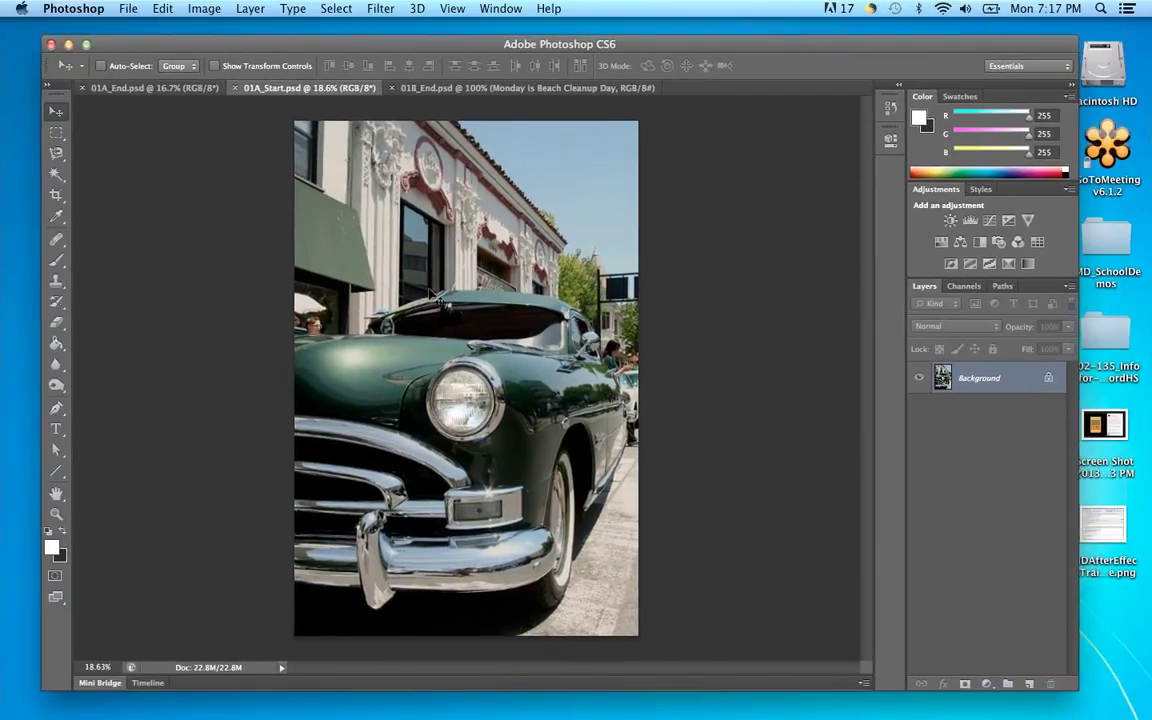
Zoom in on the car in 01A_Start.psd to about 23.9% with the Zoom tool and Scrubby Zoom
key(z)
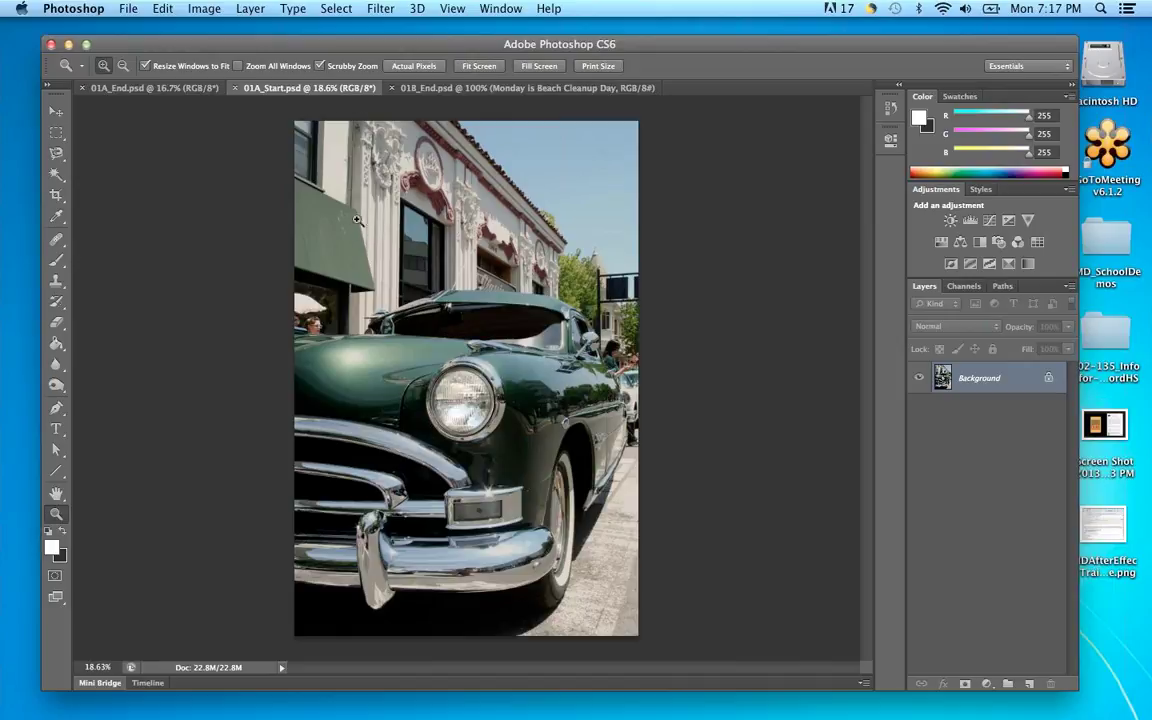
drag(460, 292, 418, 287)
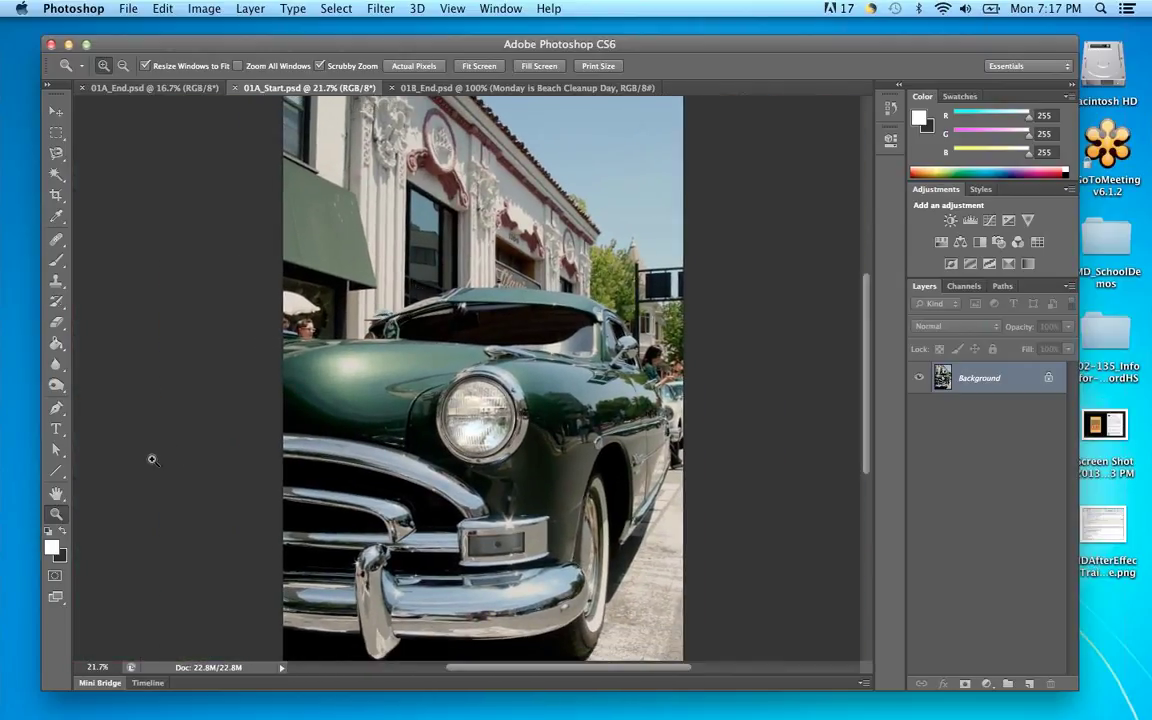
drag(412, 403, 381, 357)
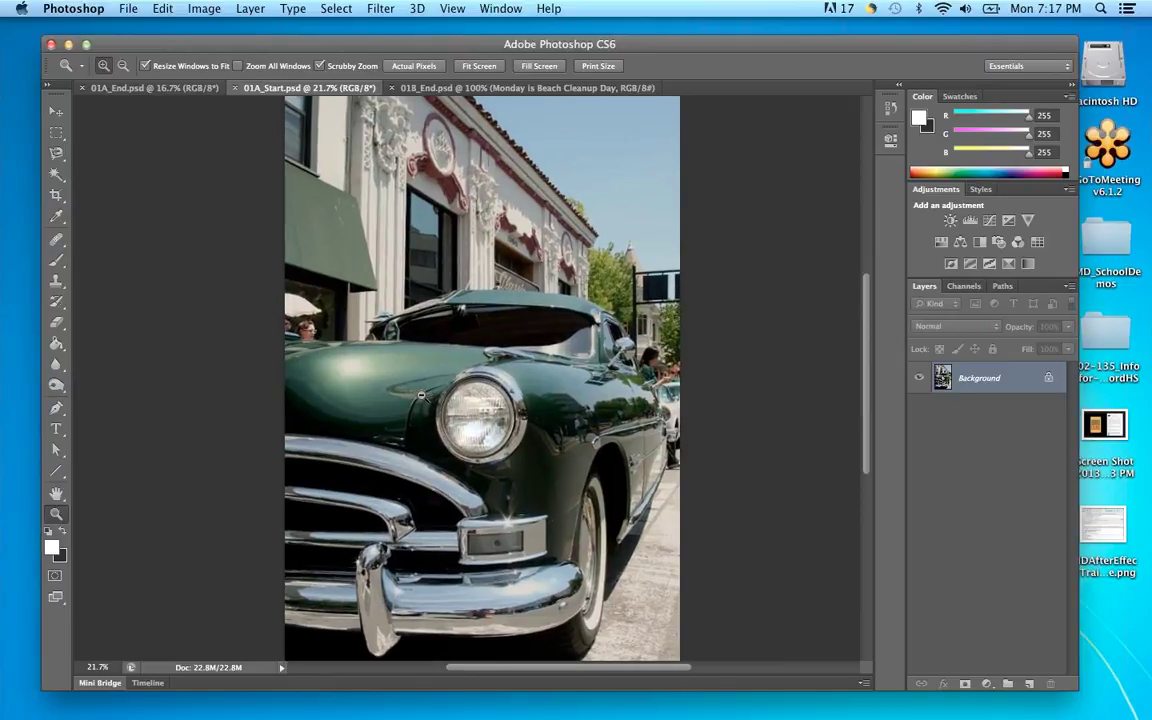
click(146, 66)
drag(448, 355, 222, 358)
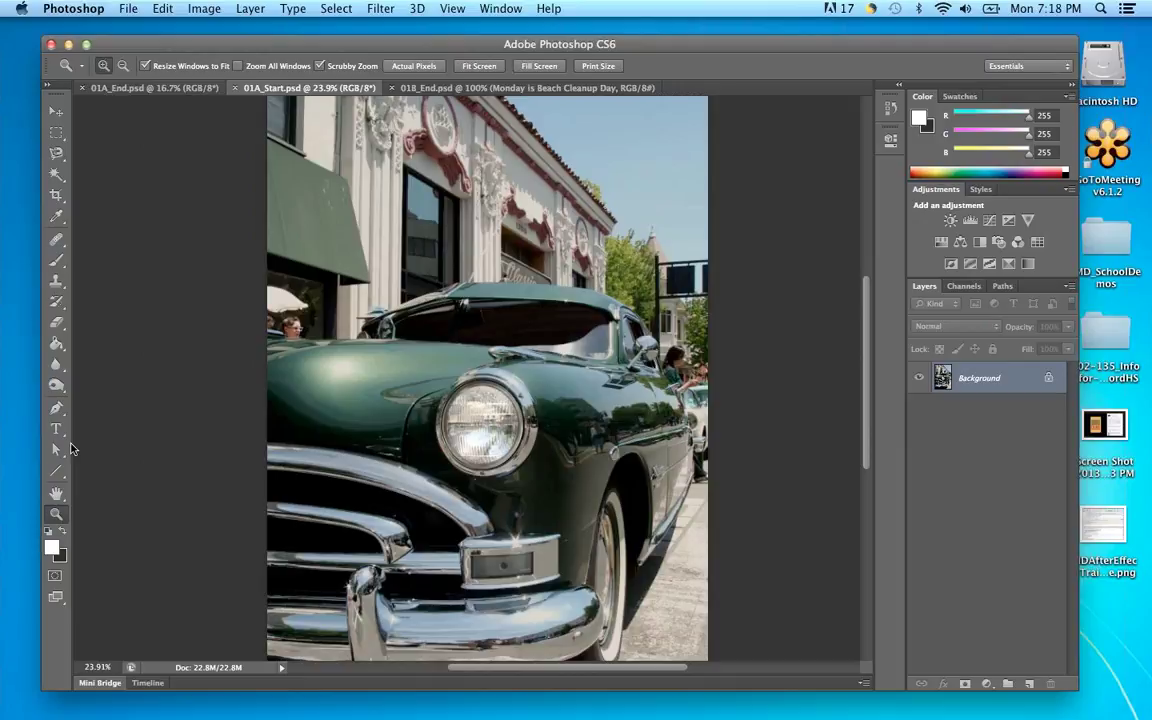
Switch the marquee tool group from the rectangular version to the Elliptical Marquee tool
click(62, 138)
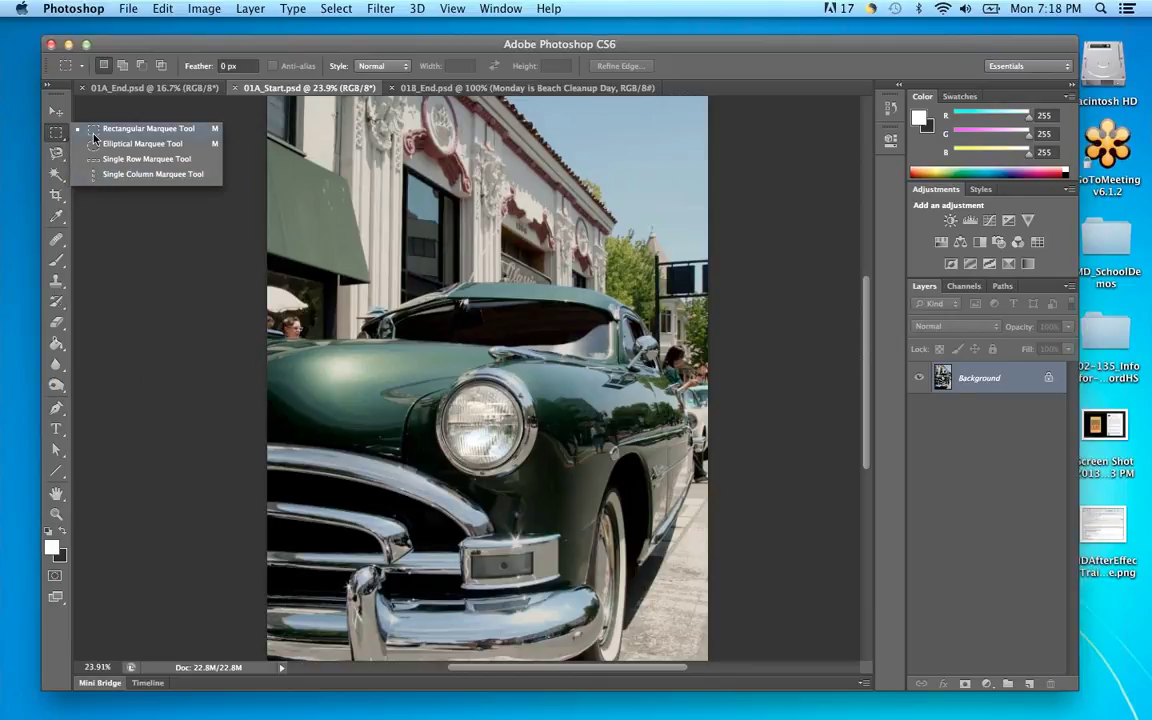
click(94, 145)
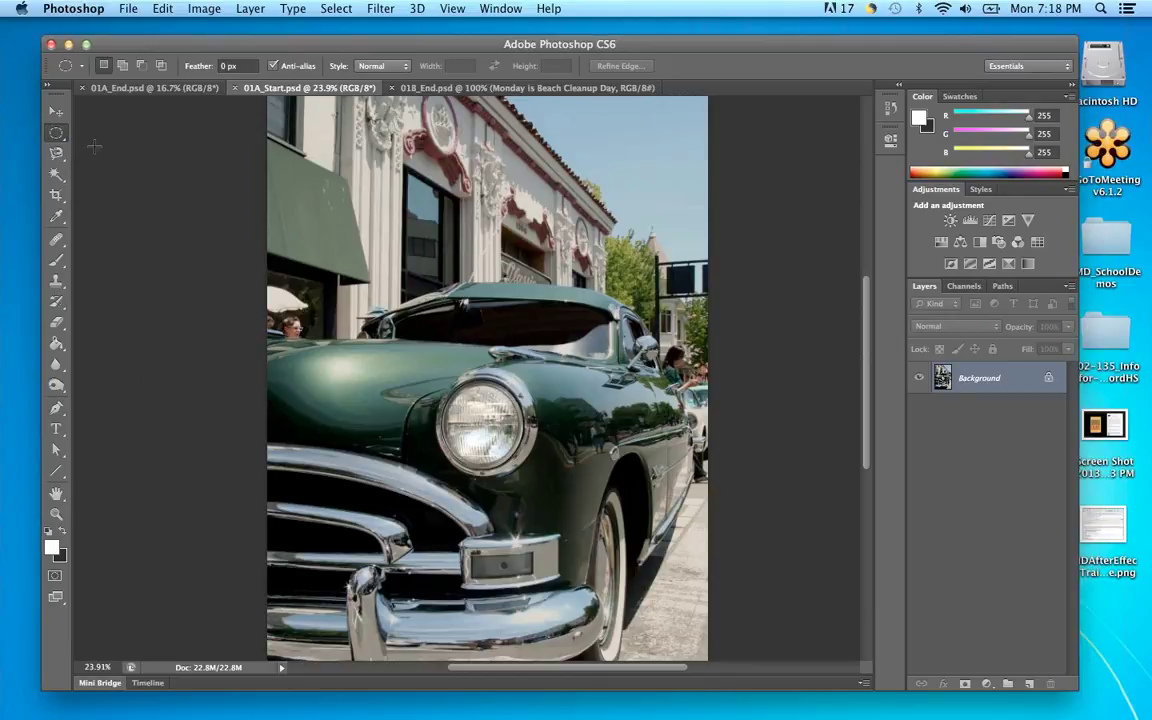
Look at the hidden tools grouped with the Crop tool and with the Healing Brush tool
click(63, 203)
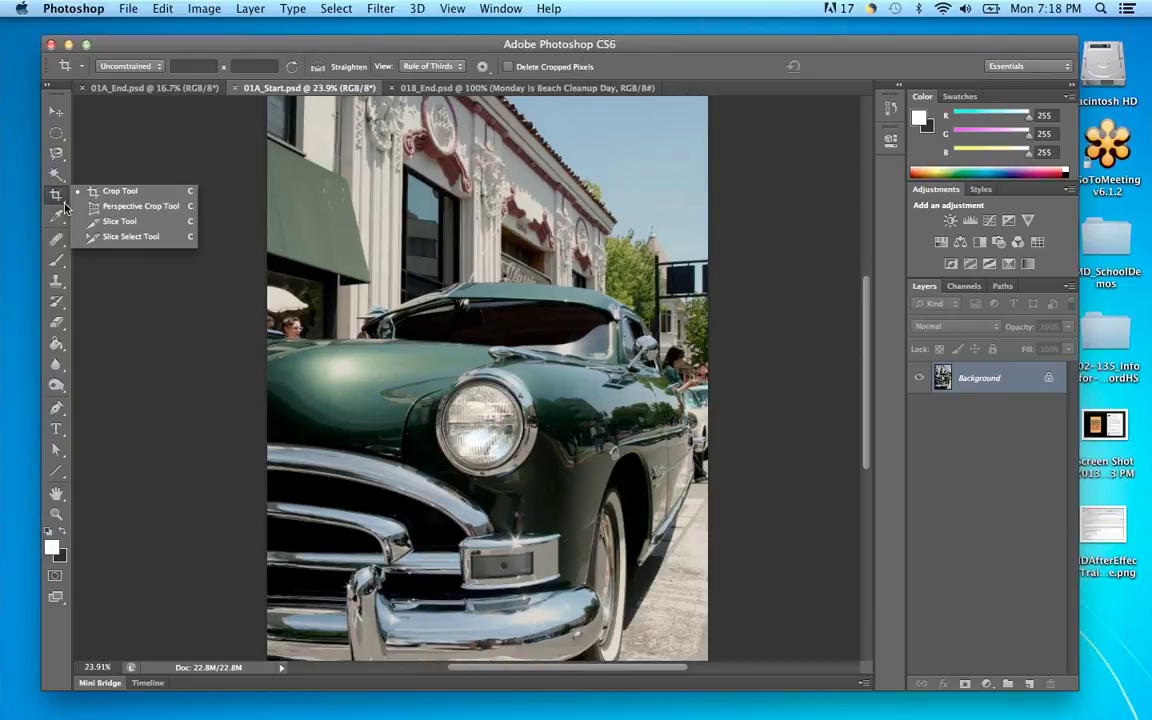
click(64, 207)
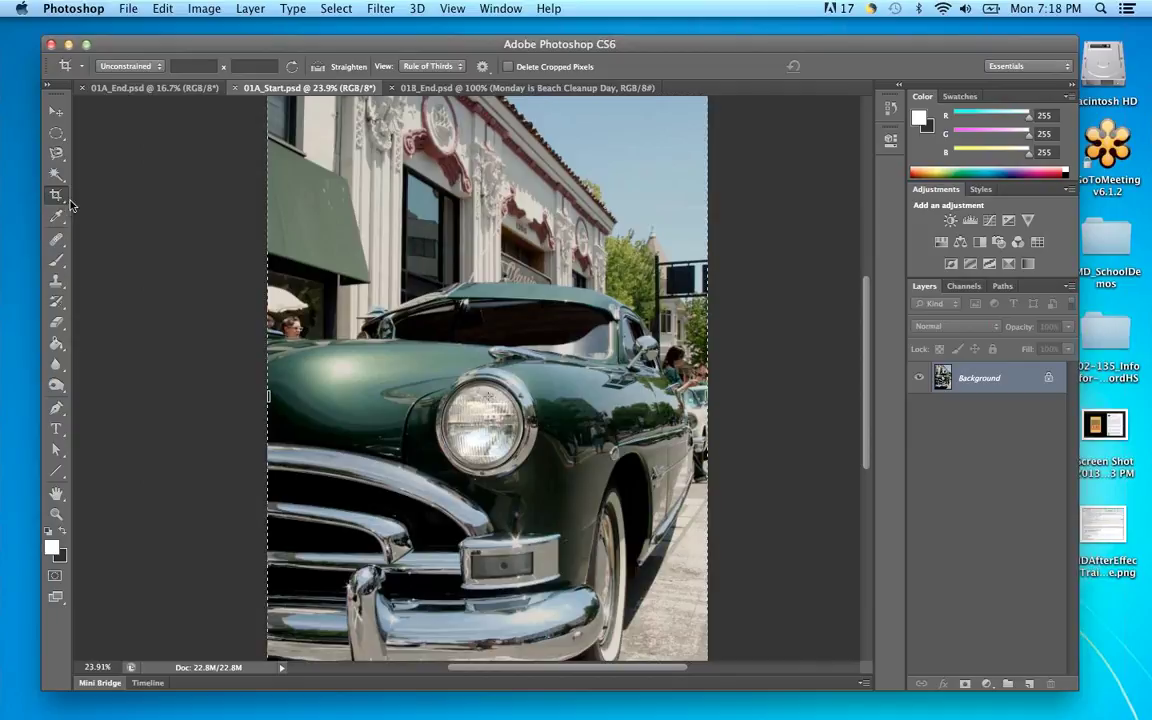
click(60, 242)
click(63, 250)
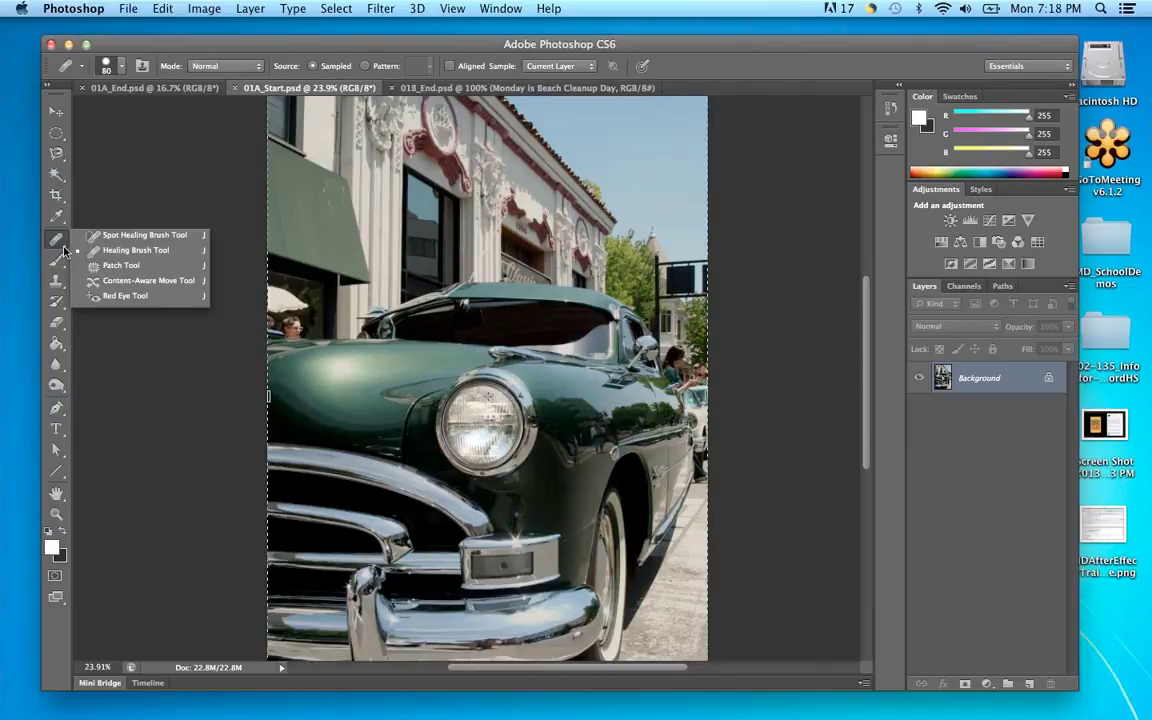
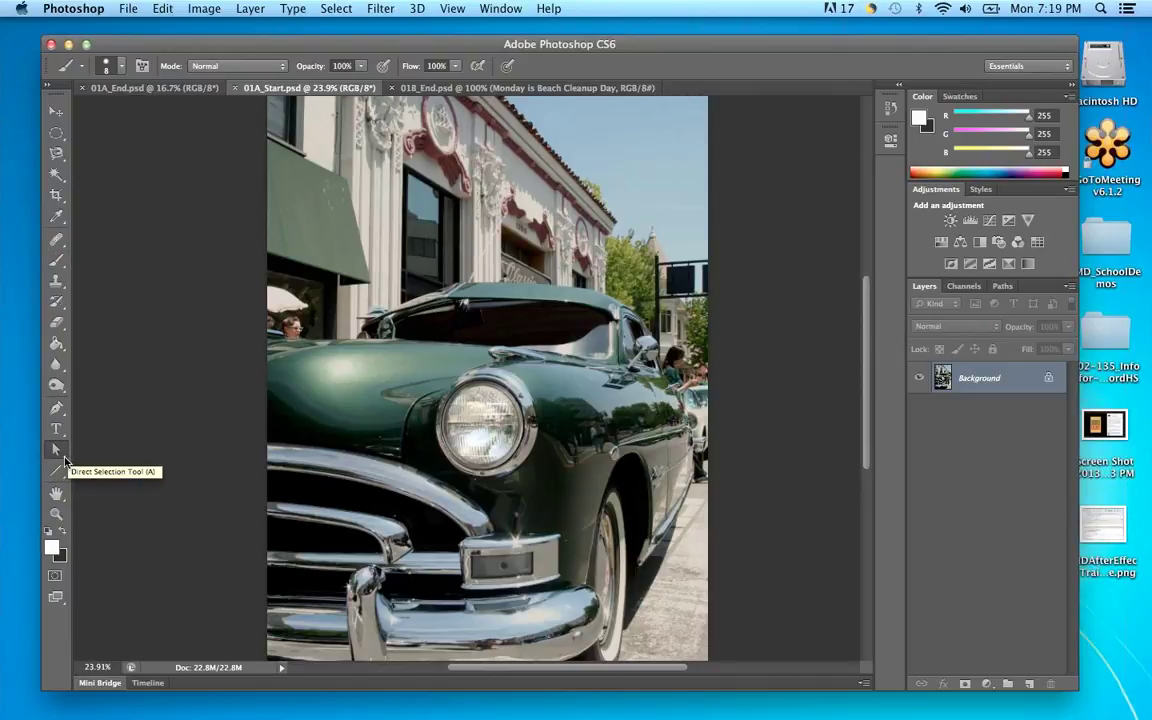
Choose the Path Selection tool in place of the Direct Selection tool
click(64, 457)
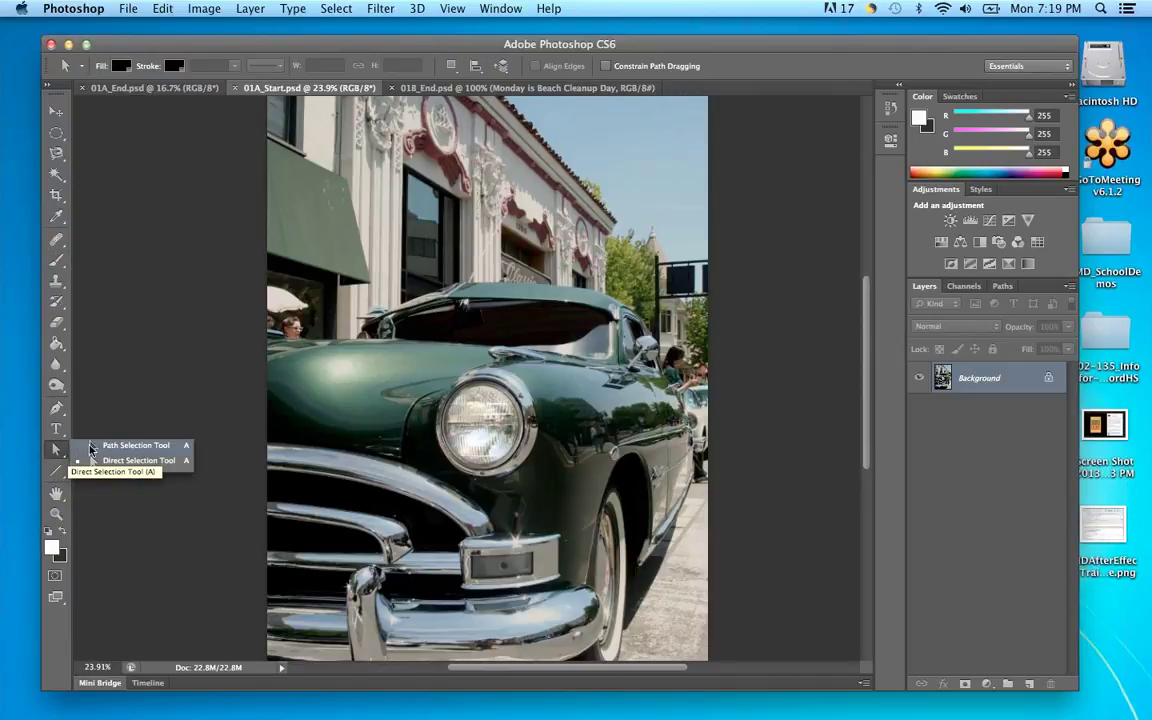
click(90, 447)
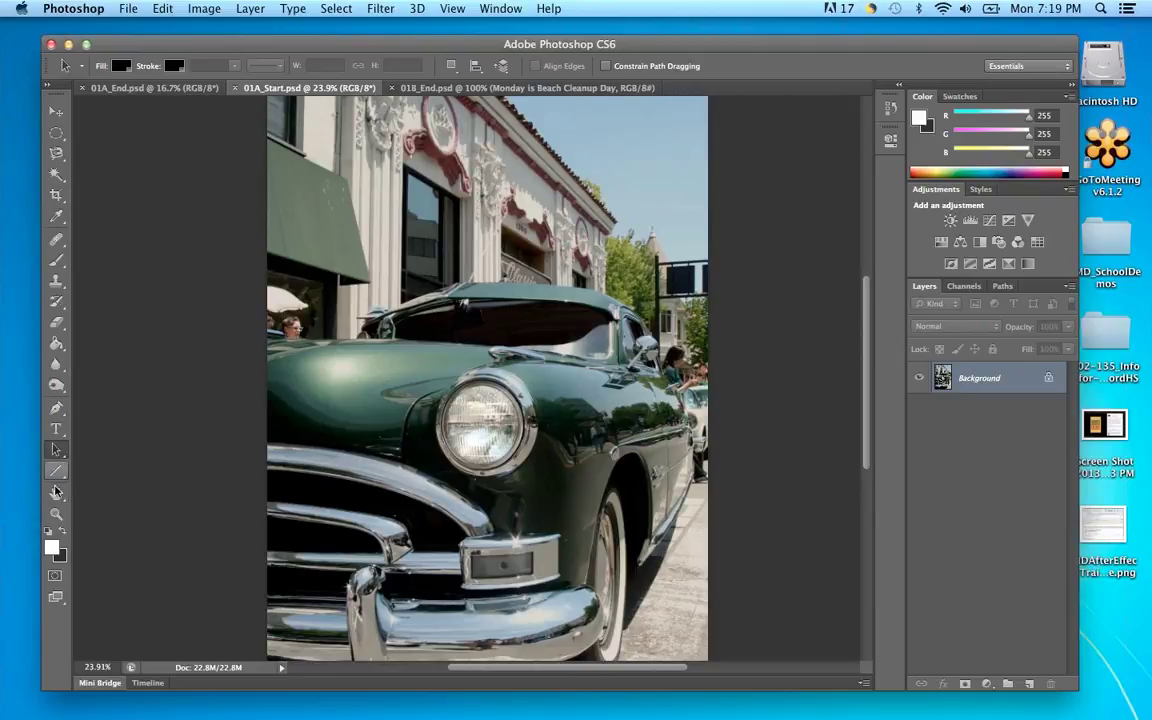
Choose the Hand tool from its group and look at the hidden Rotate View tool
click(56, 491)
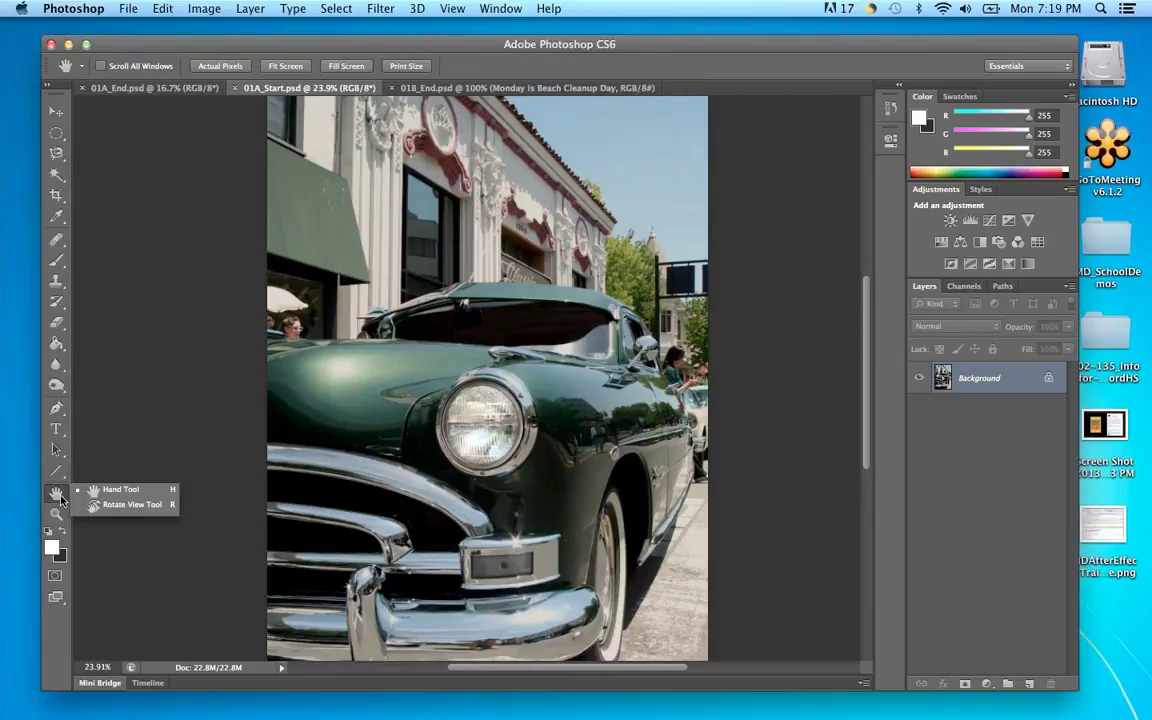
click(60, 497)
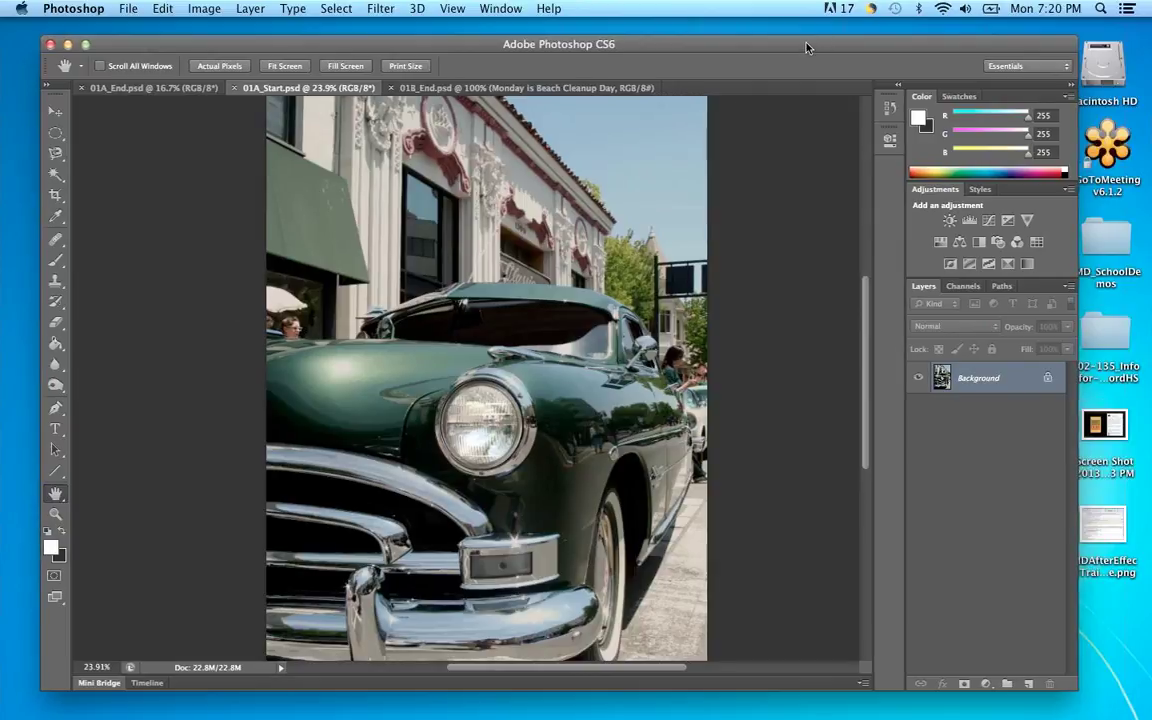
Move the application window to the screen's upper-left corner and enlarge it to cover most of the desktop
drag(806, 47, 769, 41)
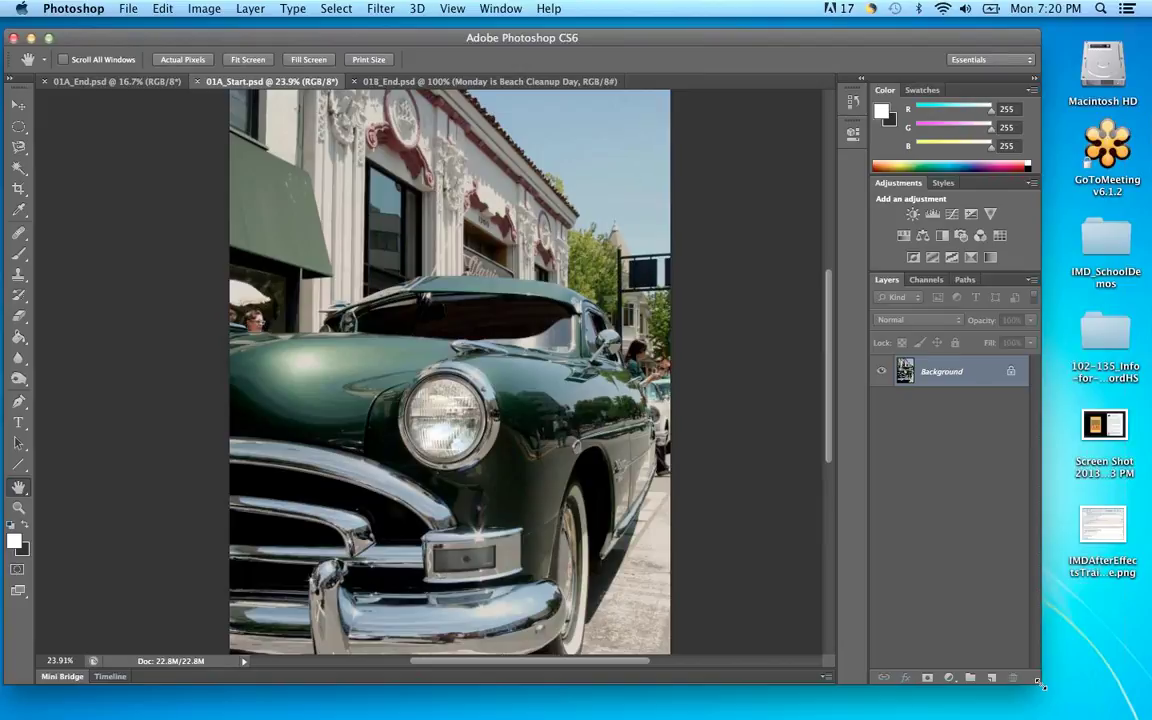
drag(1038, 682, 966, 660)
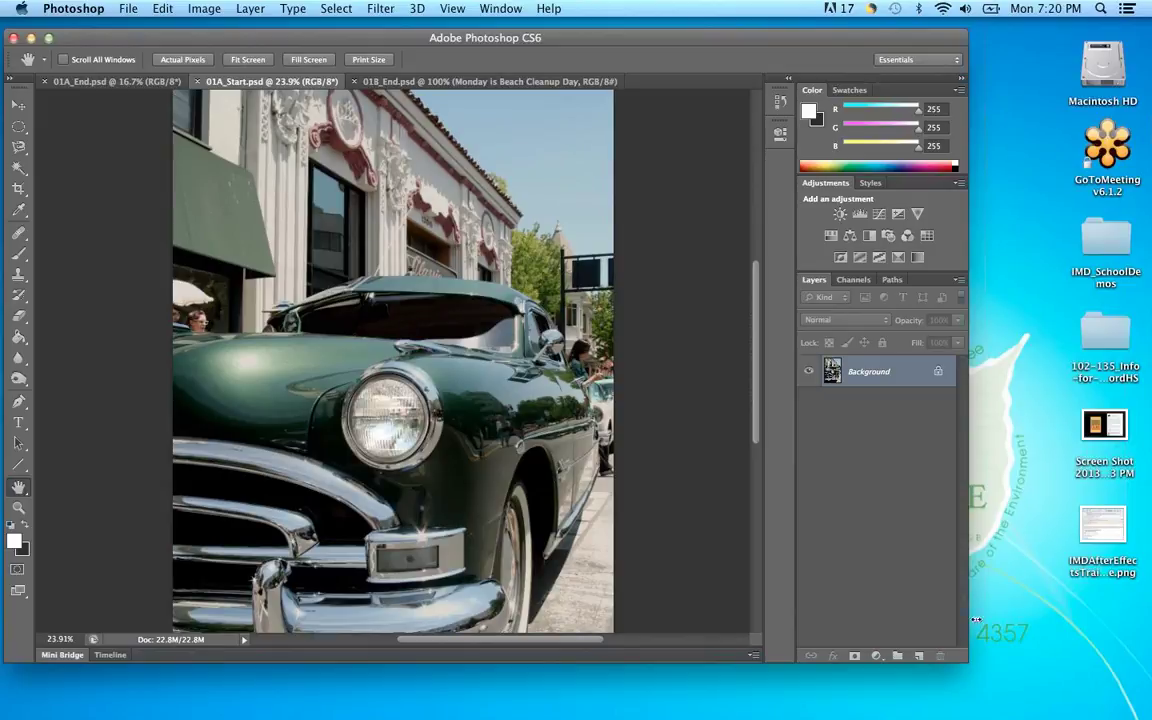
drag(962, 658, 1116, 694)
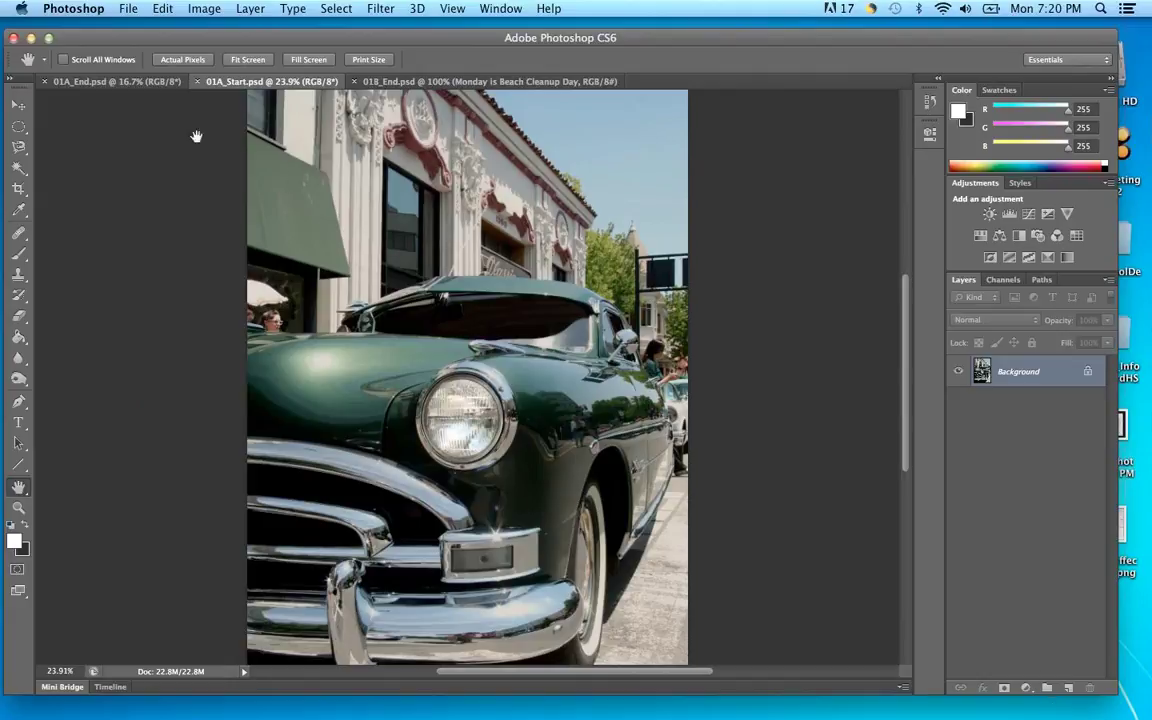
Activate the Elliptical Marquee tool in the toolbox
click(19, 128)
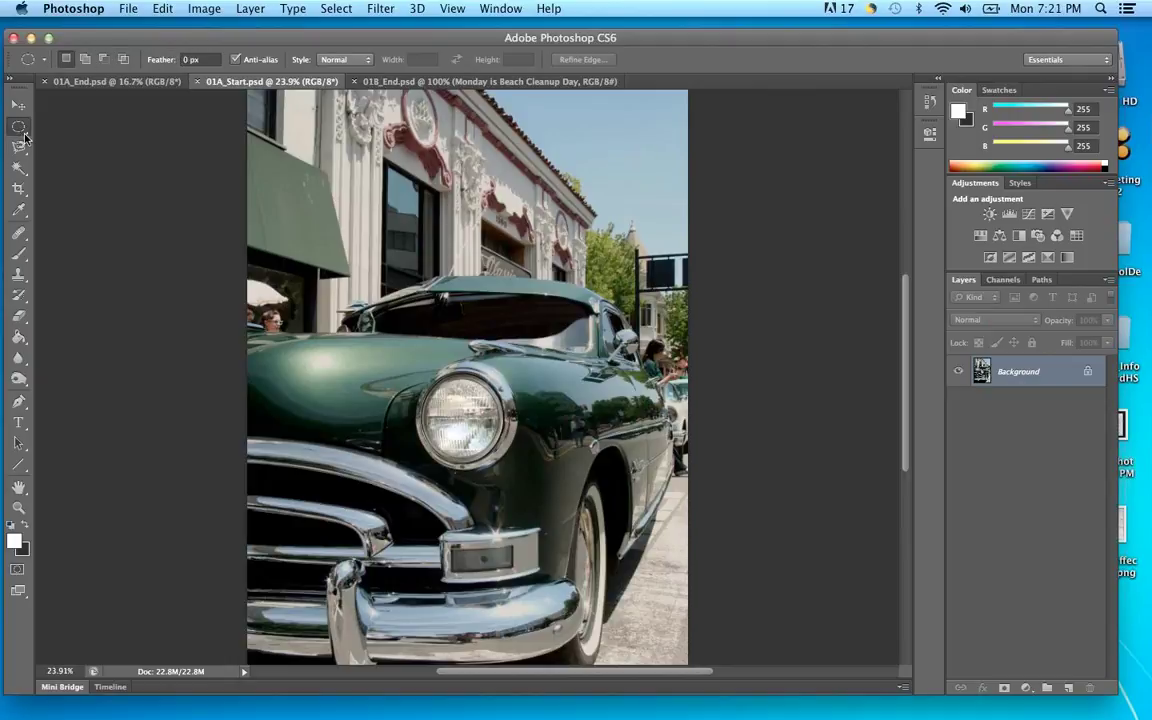
drag(24, 137, 48, 118)
drag(27, 132, 27, 132)
click(60, 137)
Zoom in on the awning's lower corner up to 600% with the Zoom tool, and back out to 500%
key(z)
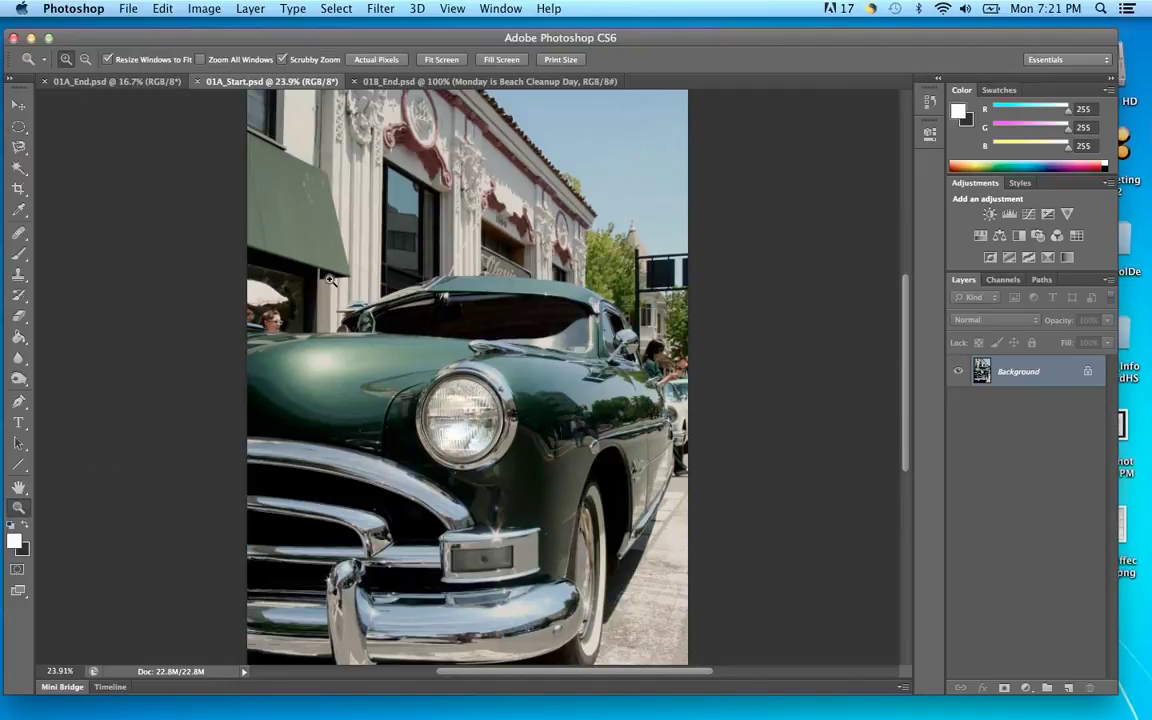
drag(330, 280, 496, 306)
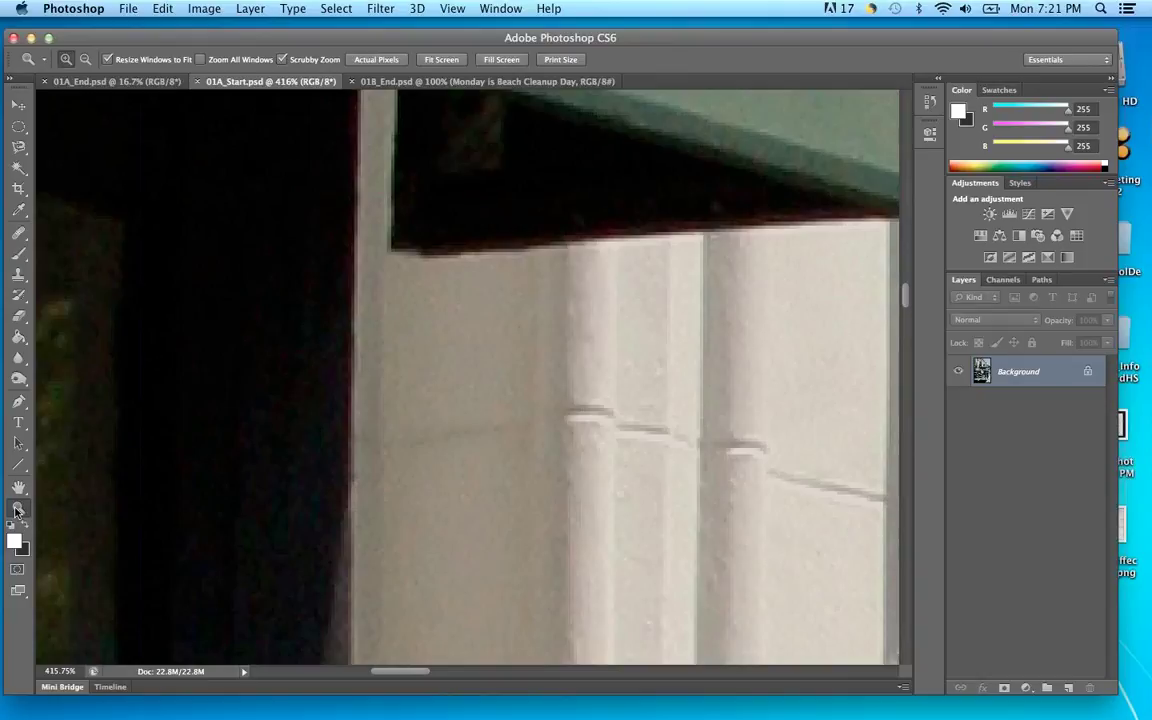
click(533, 257)
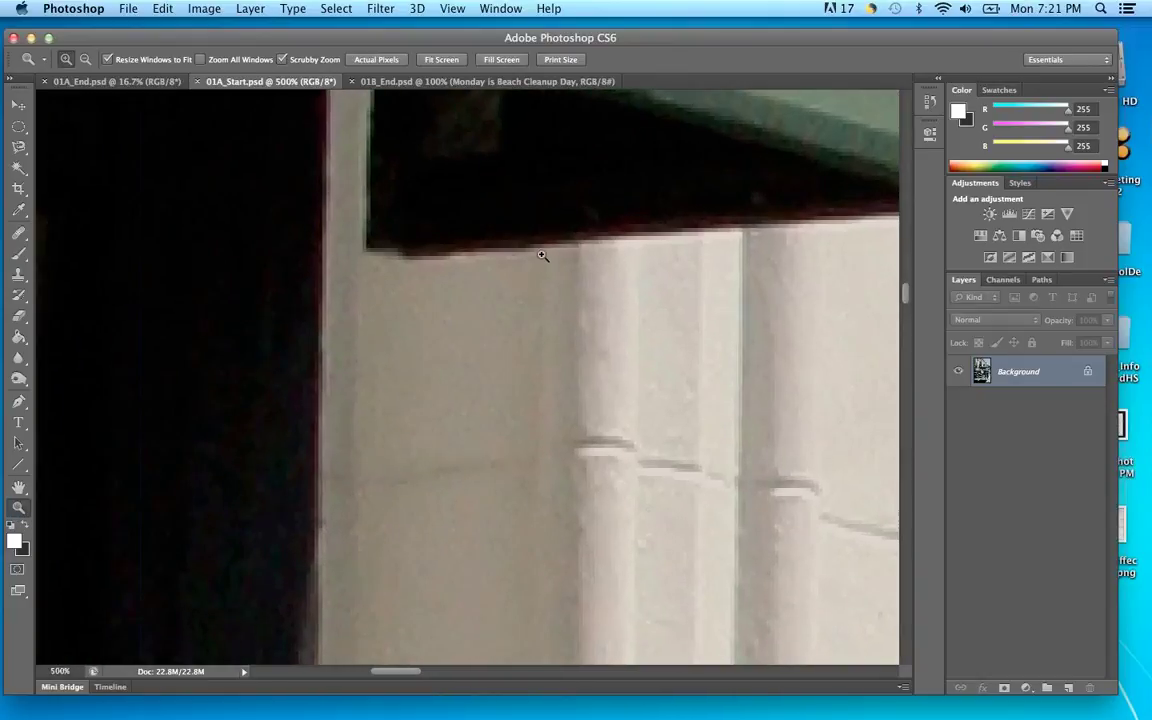
click(542, 252)
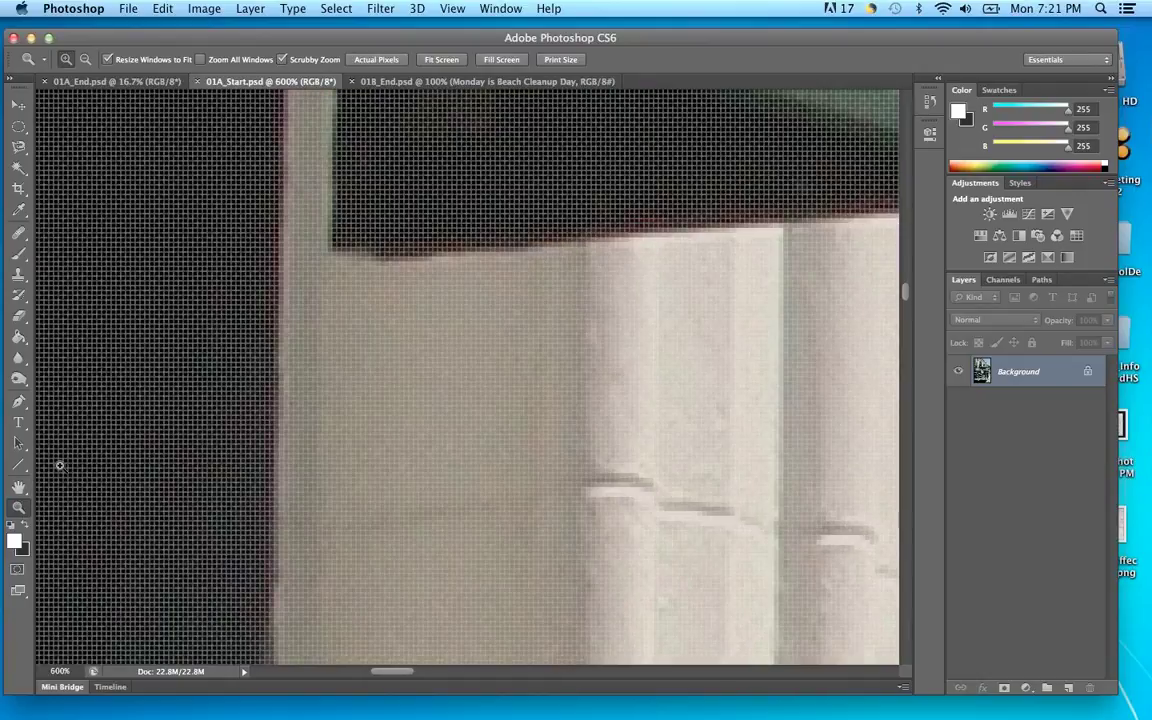
key(super+minus)
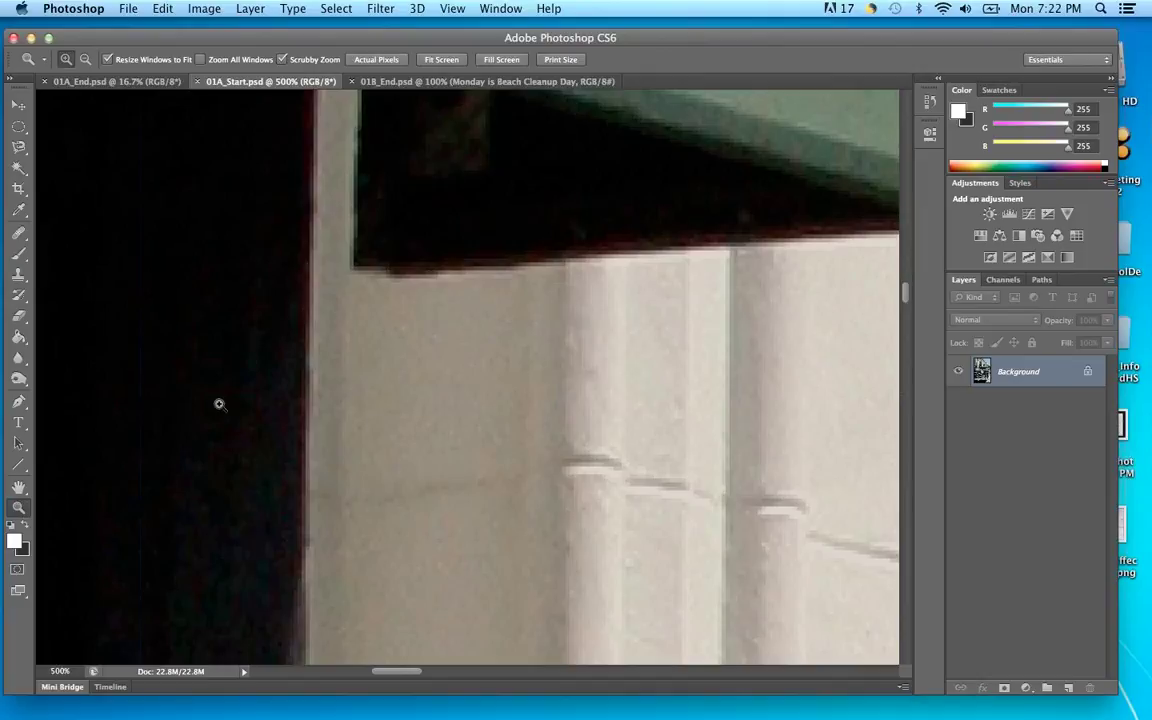
Draw a jagged vertical white line on the dark area beside the wall with the 3 px Pencil tool
click(19, 253)
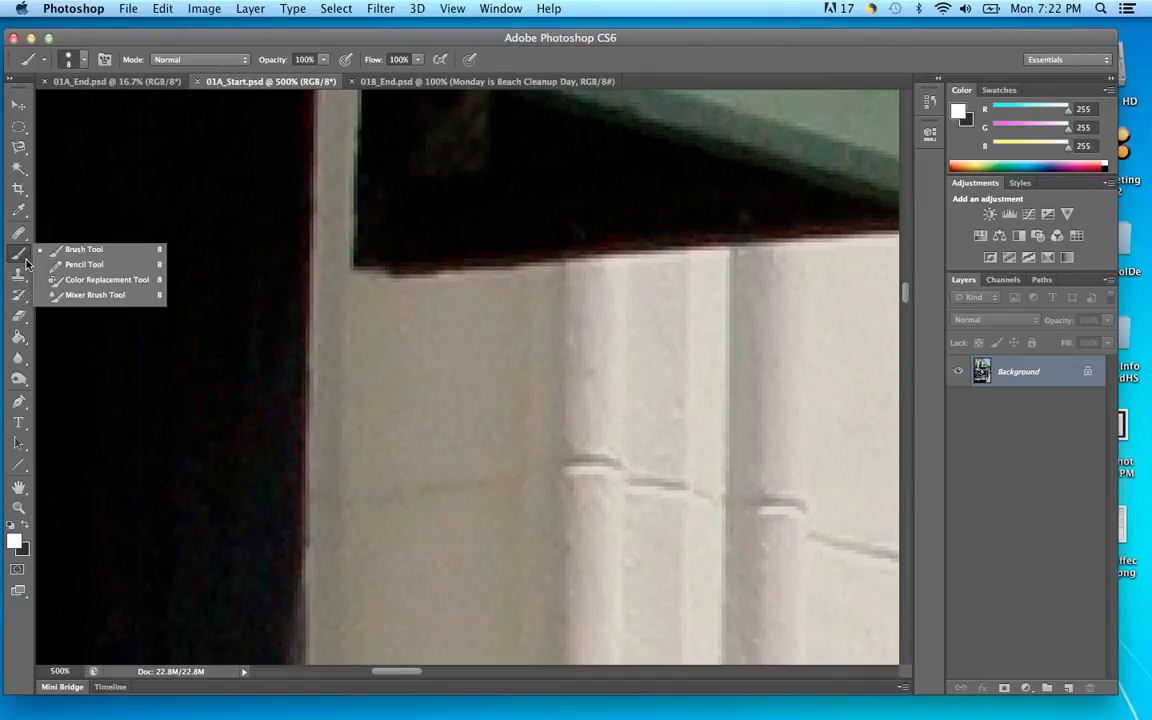
click(84, 264)
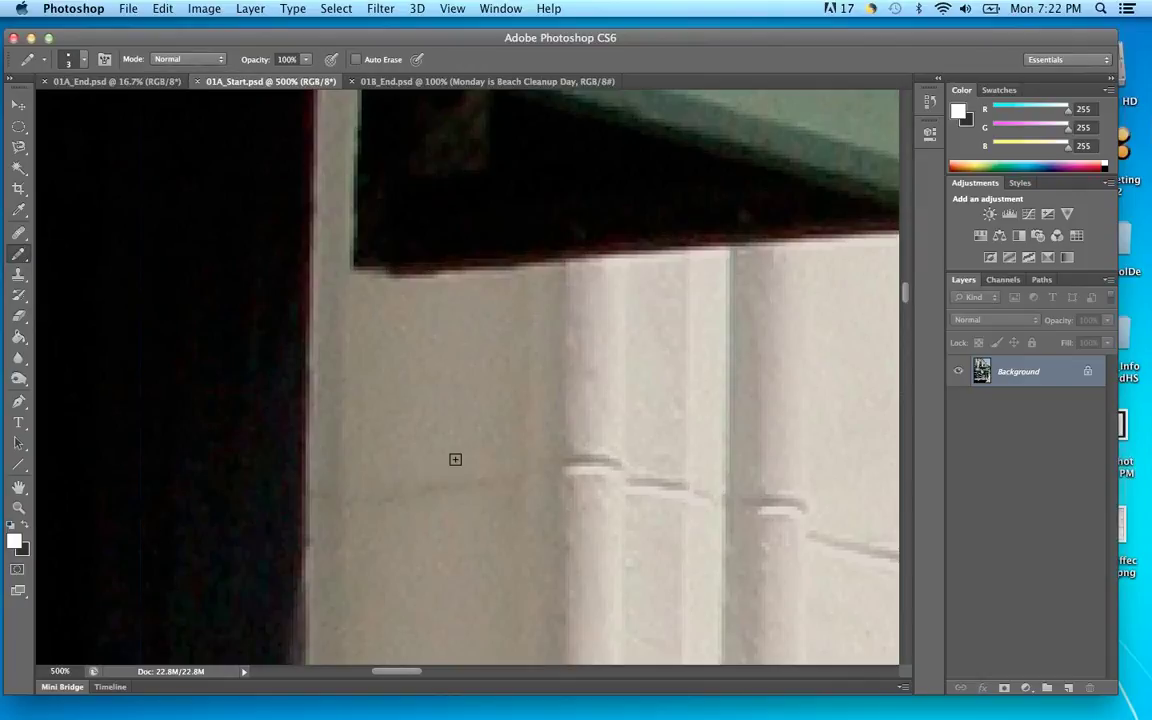
mouse_move(130, 262)
mouse_down()
mouse_move(118, 435)
mouse_move(148, 447)
mouse_move(152, 505)
mouse_up()
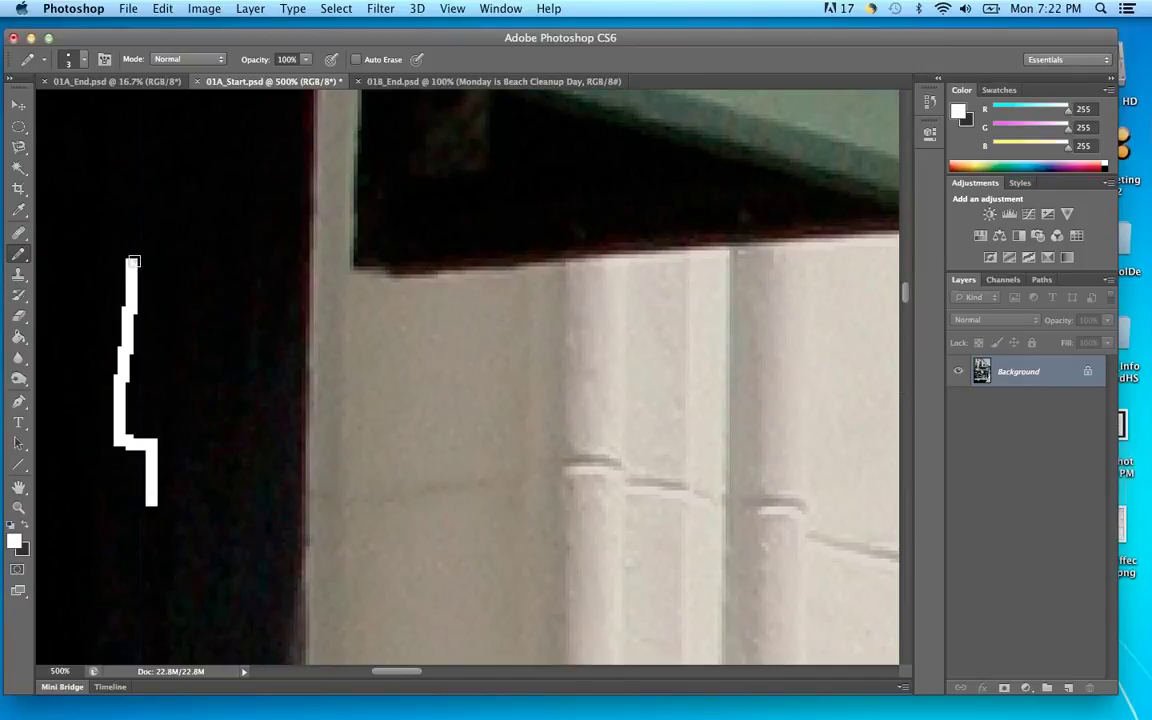
Paint a vertical white stroke beside the pencil line with the 8 px Brush tool
click(22, 256)
click(52, 252)
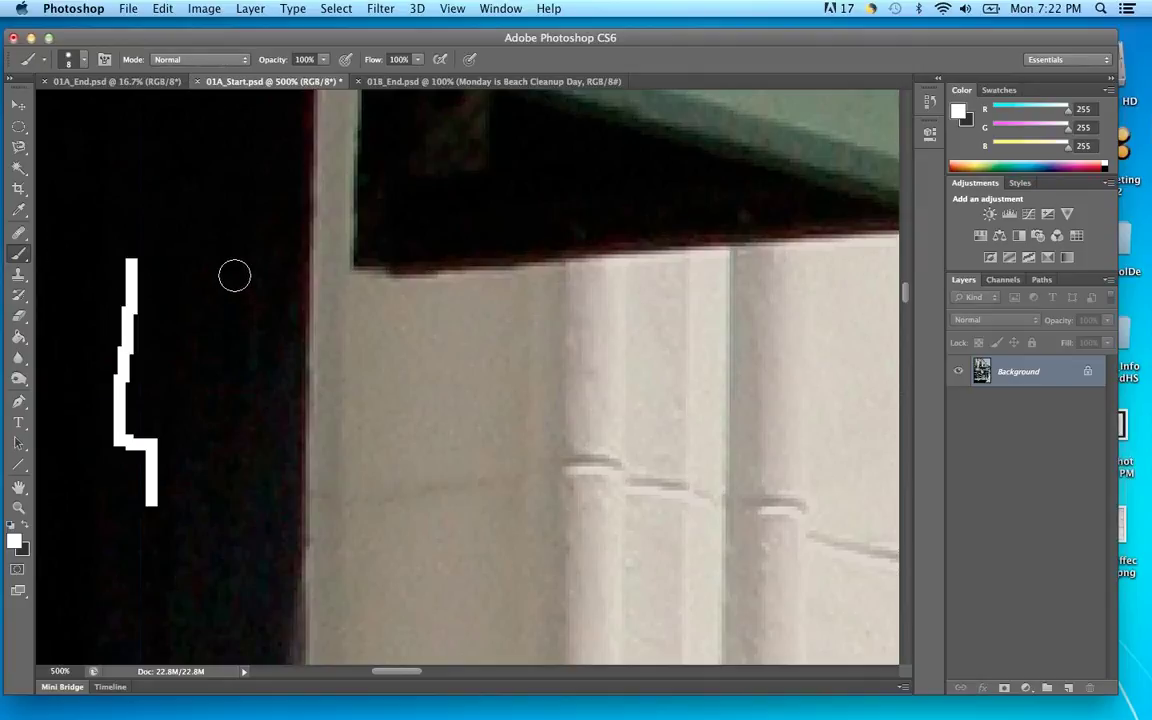
drag(229, 265, 227, 472)
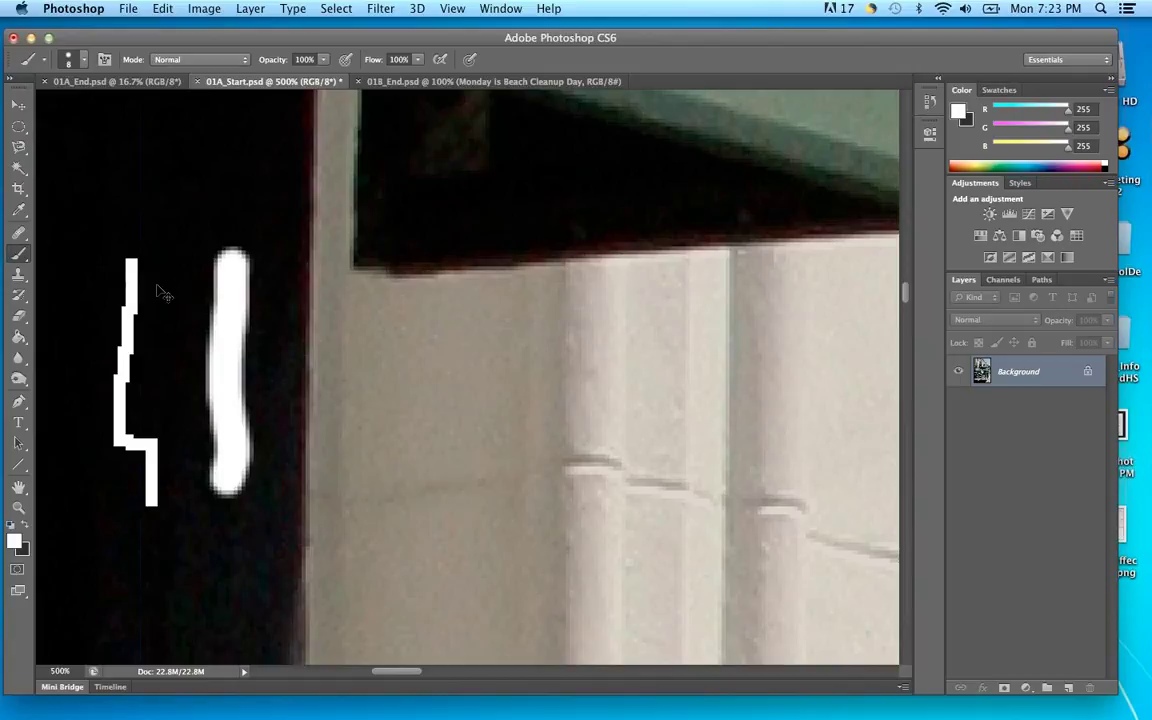
Toggle the brush stroke off and on with undo and redo, and remove both the brush and pencil strokes
key(super+z)
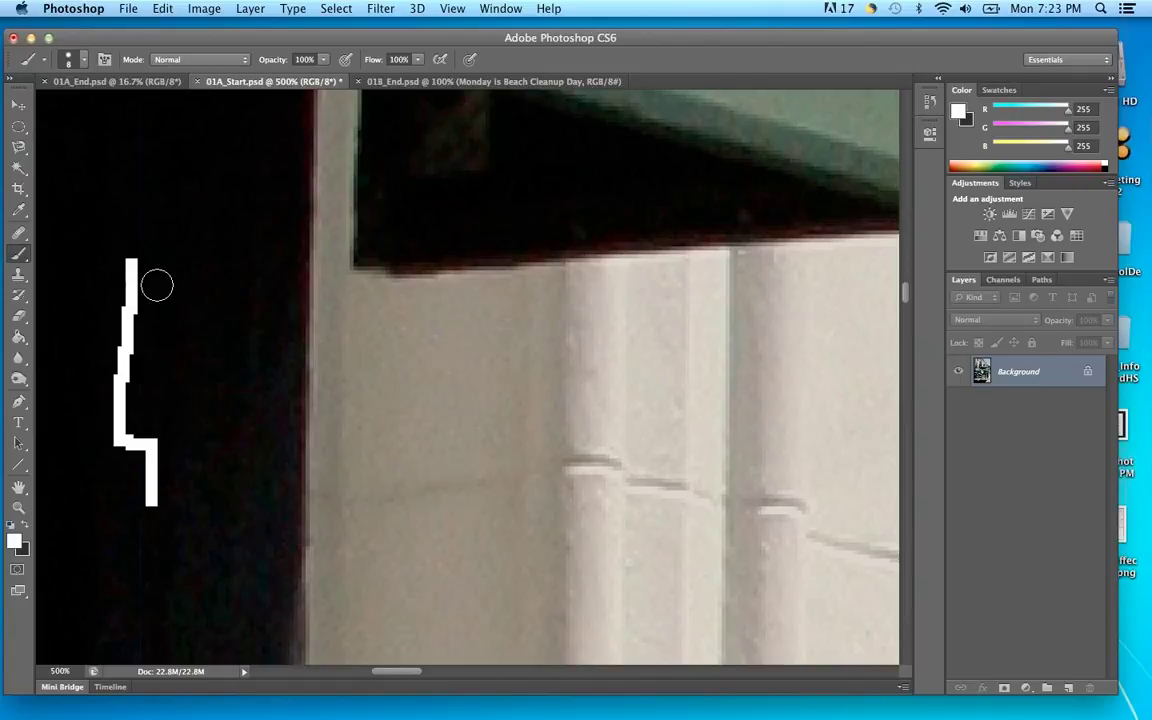
key(super+z)
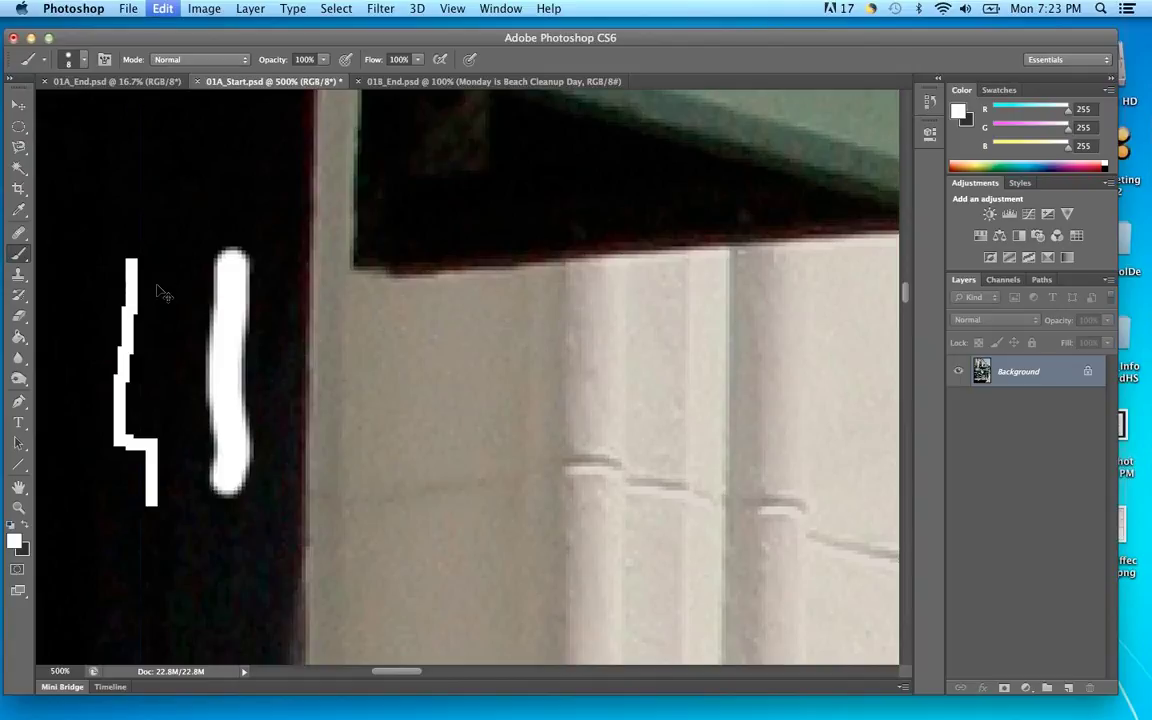
key(super+z)
key(super+z)
key(super+z)
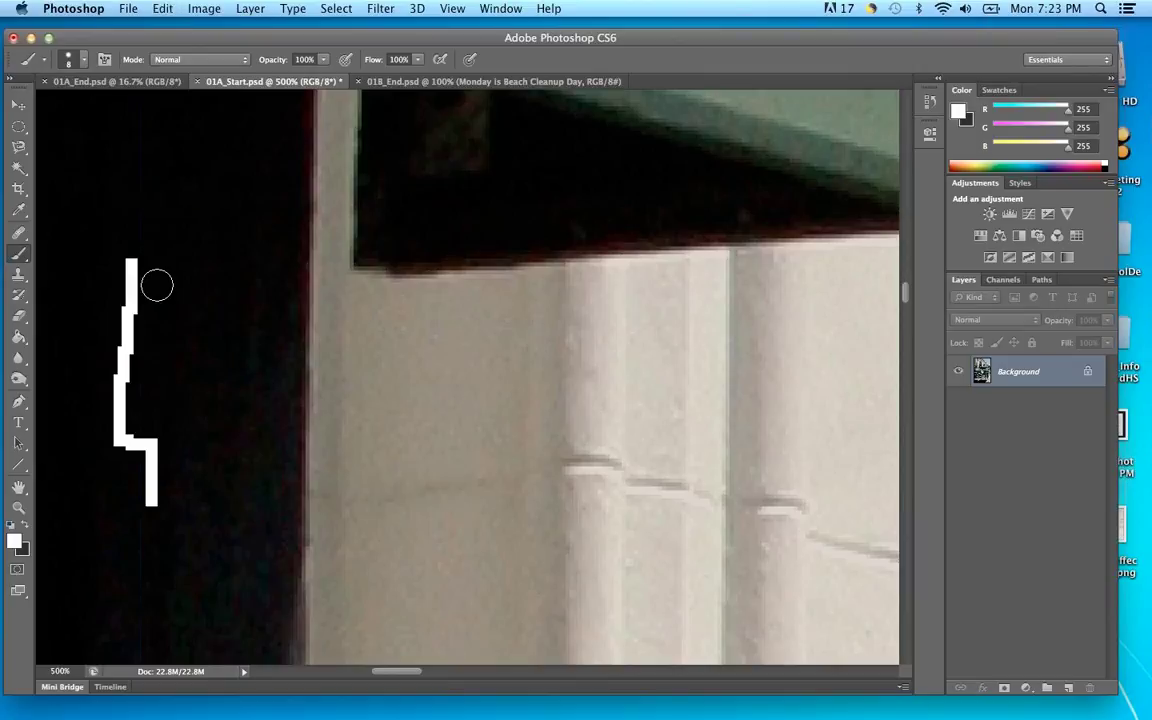
key(super+z)
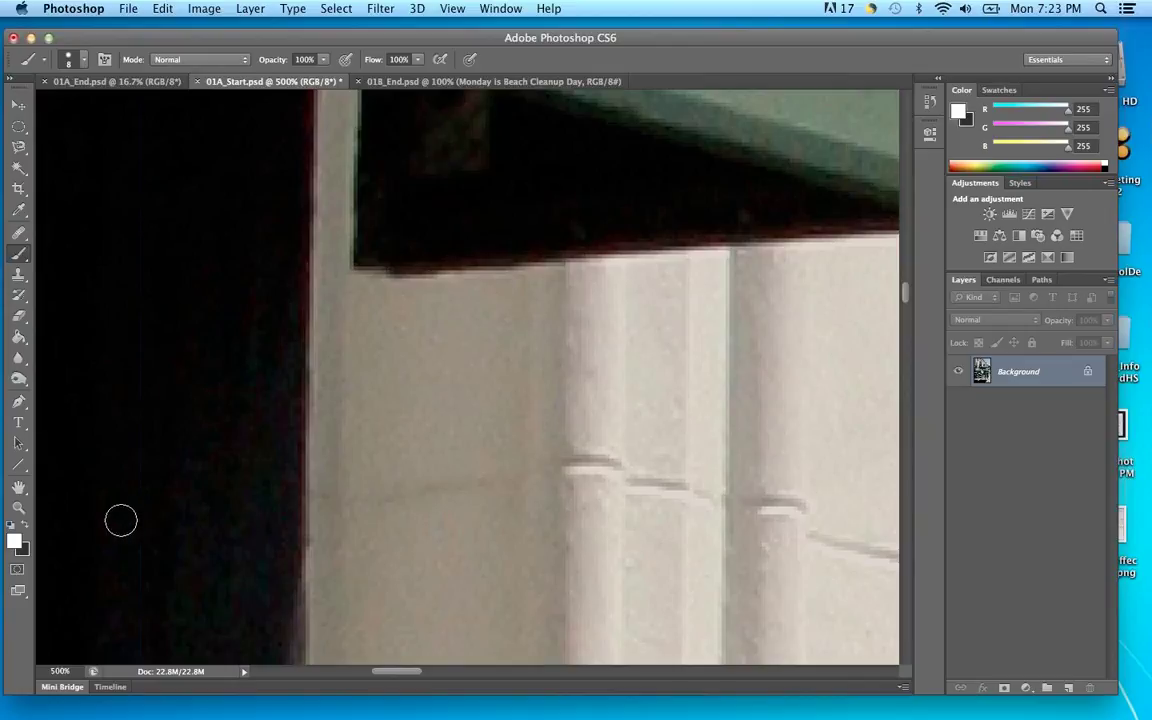
Reset the view to 100%, rezoom to about 57.4% with Scrubby Zoom, and pan over the windshield and building front
double_click(18, 512)
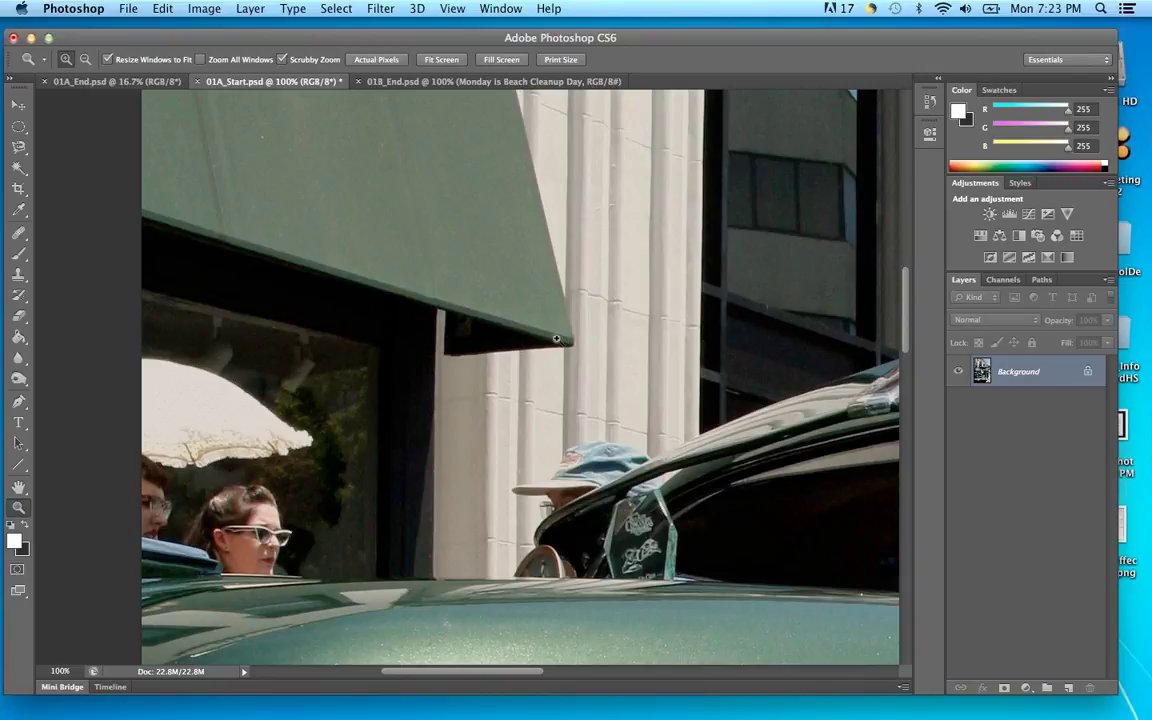
drag(643, 347, 533, 349)
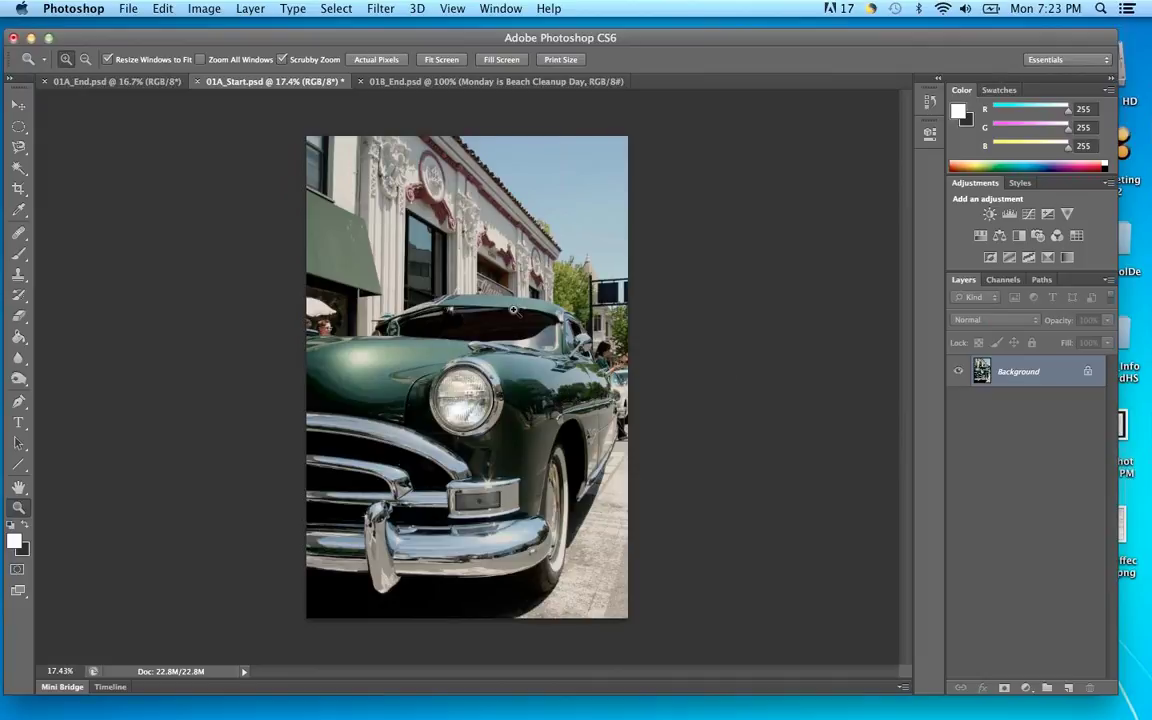
mouse_move(433, 320)
mouse_down()
mouse_move(482, 352)
mouse_move(436, 318)
mouse_up()
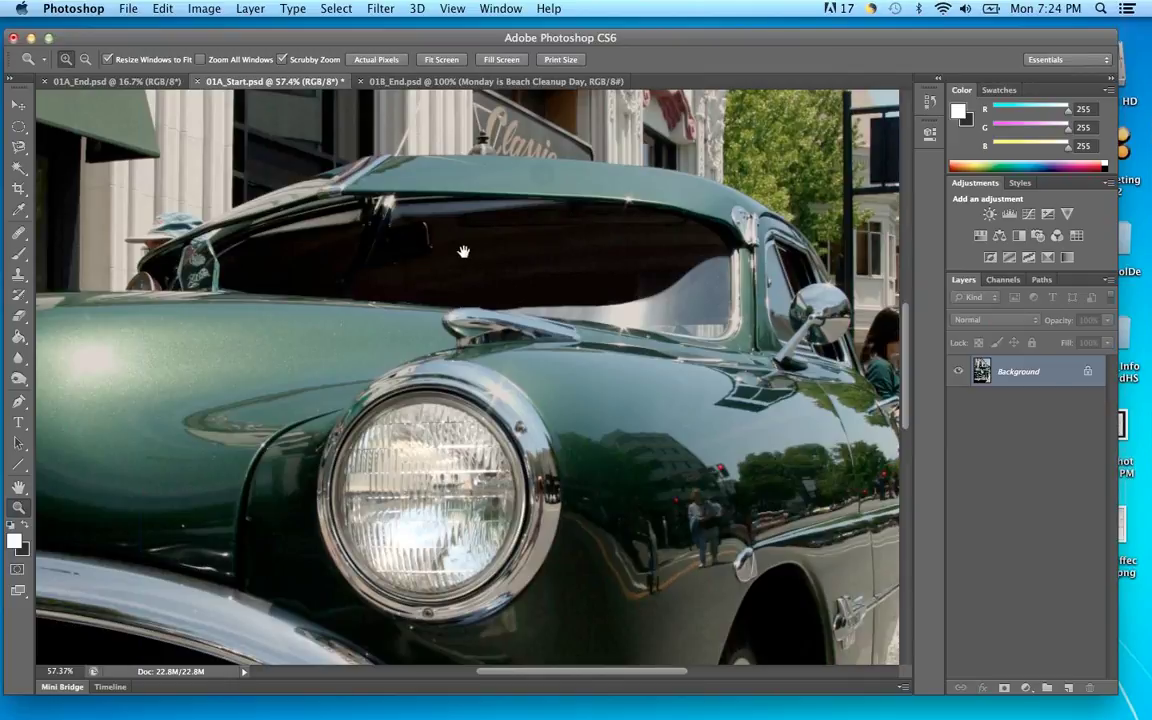
drag(288, 198, 430, 272)
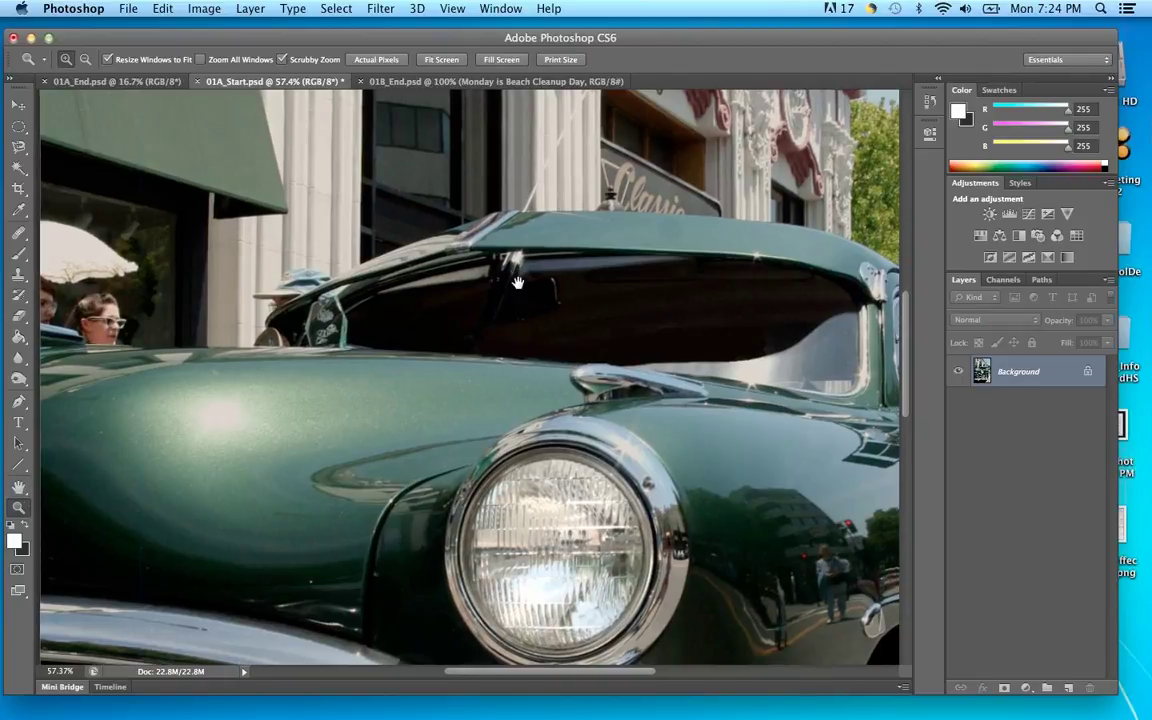
drag(507, 187, 506, 300)
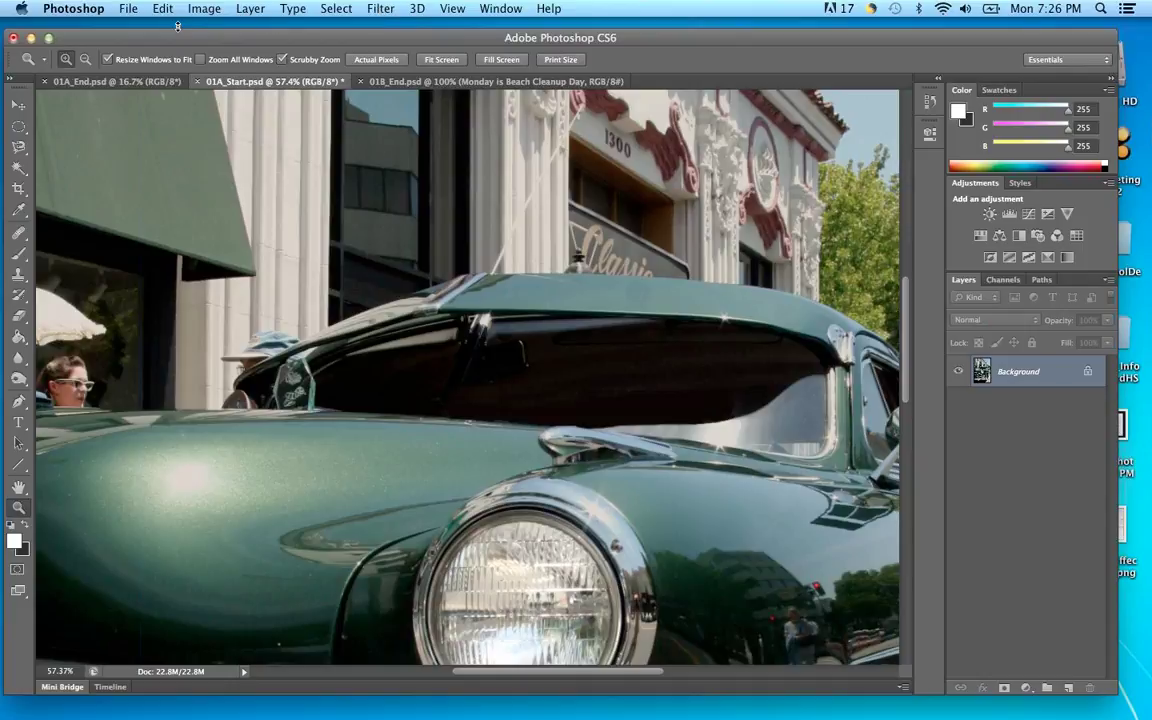
Look through the color modes and bit depths available for 01A_Start.psd without changing them
click(203, 10)
mouse_move(209, 30)
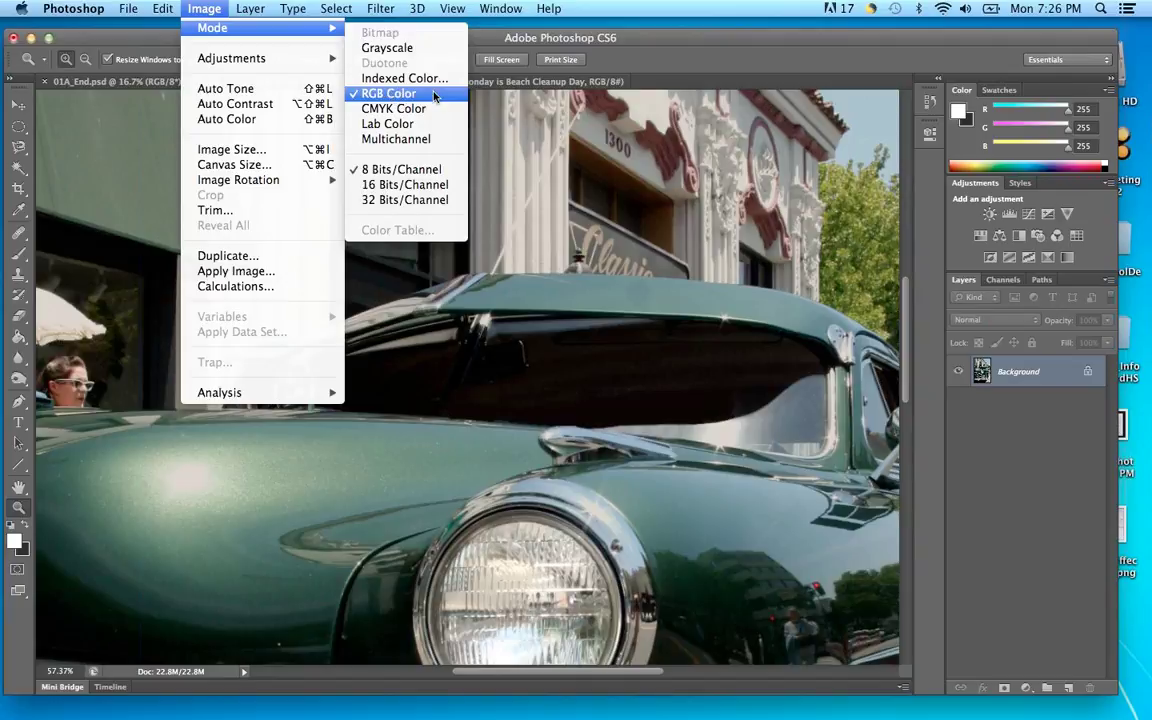
click(699, 44)
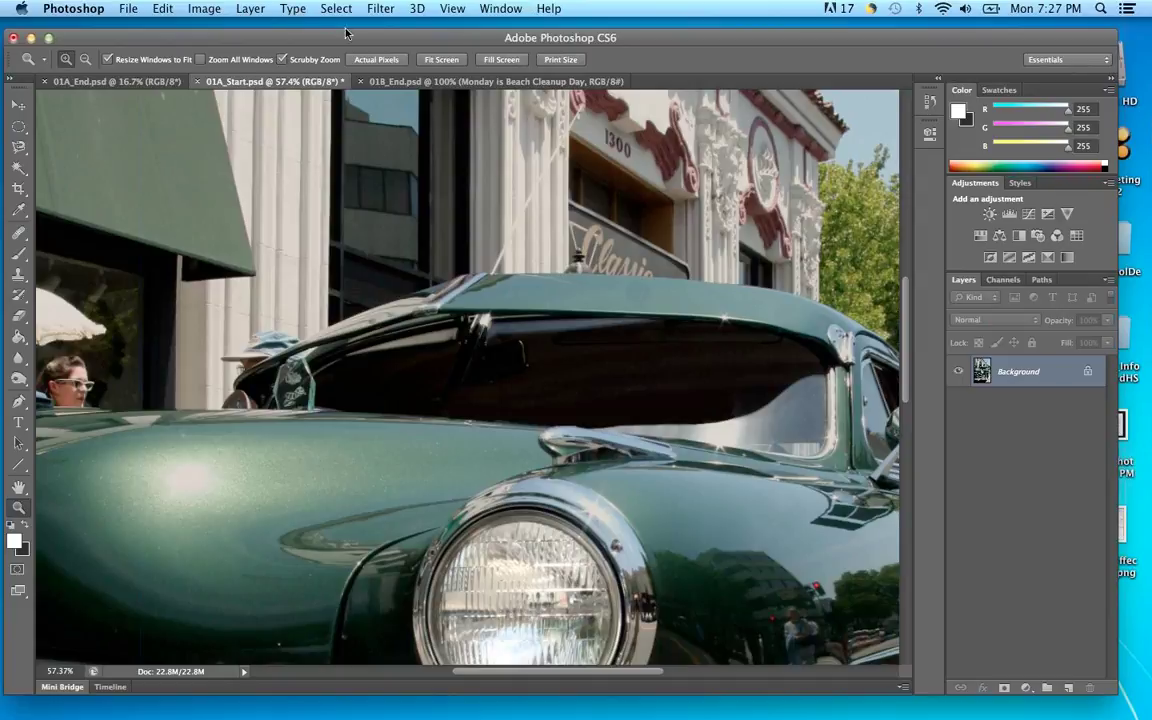
Look at the available color swatches and return to the RGB color sliders
drag(346, 34, 357, 34)
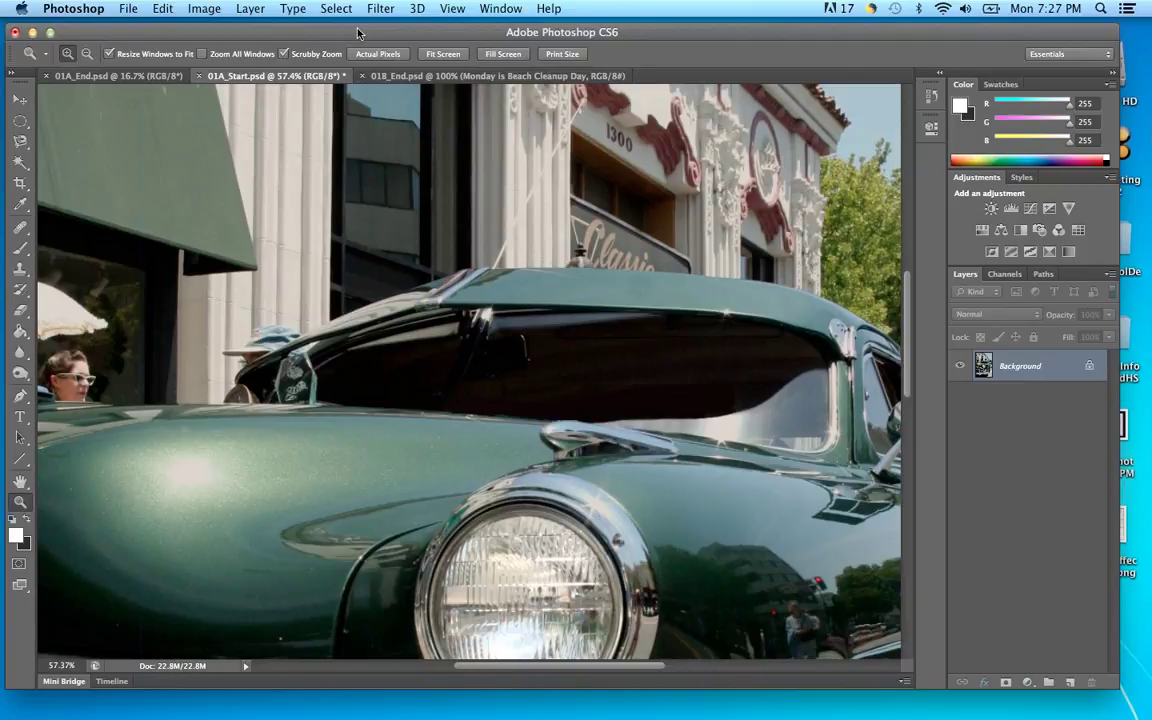
click(1001, 84)
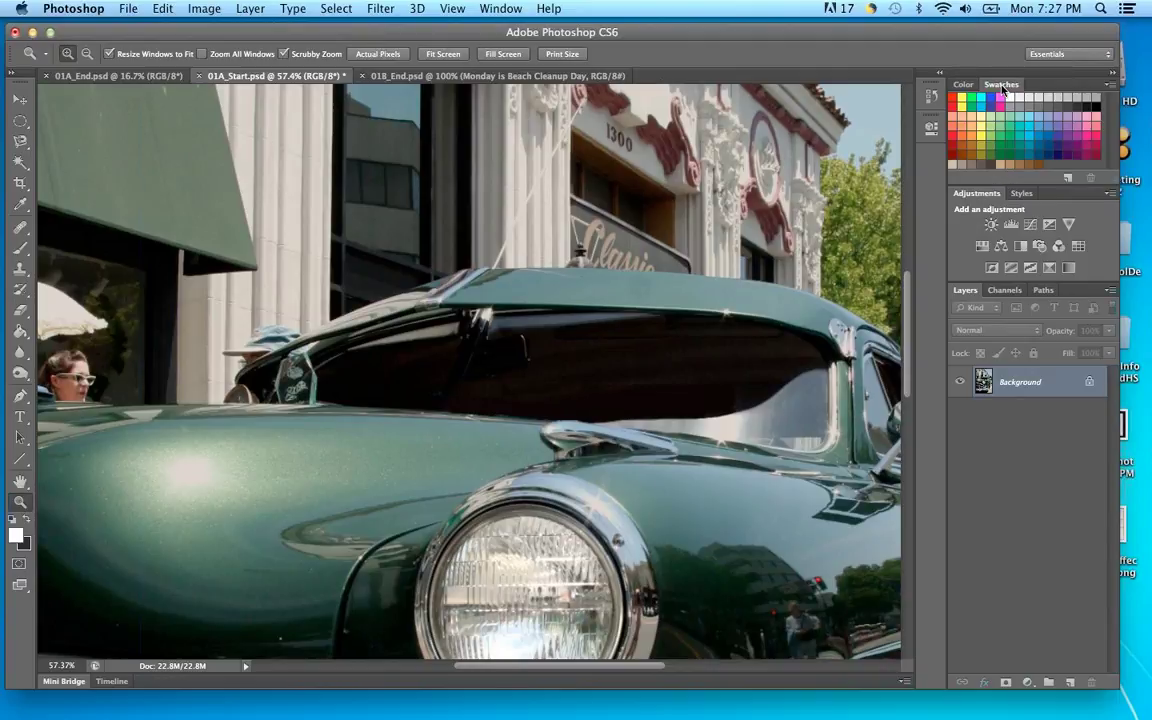
click(963, 84)
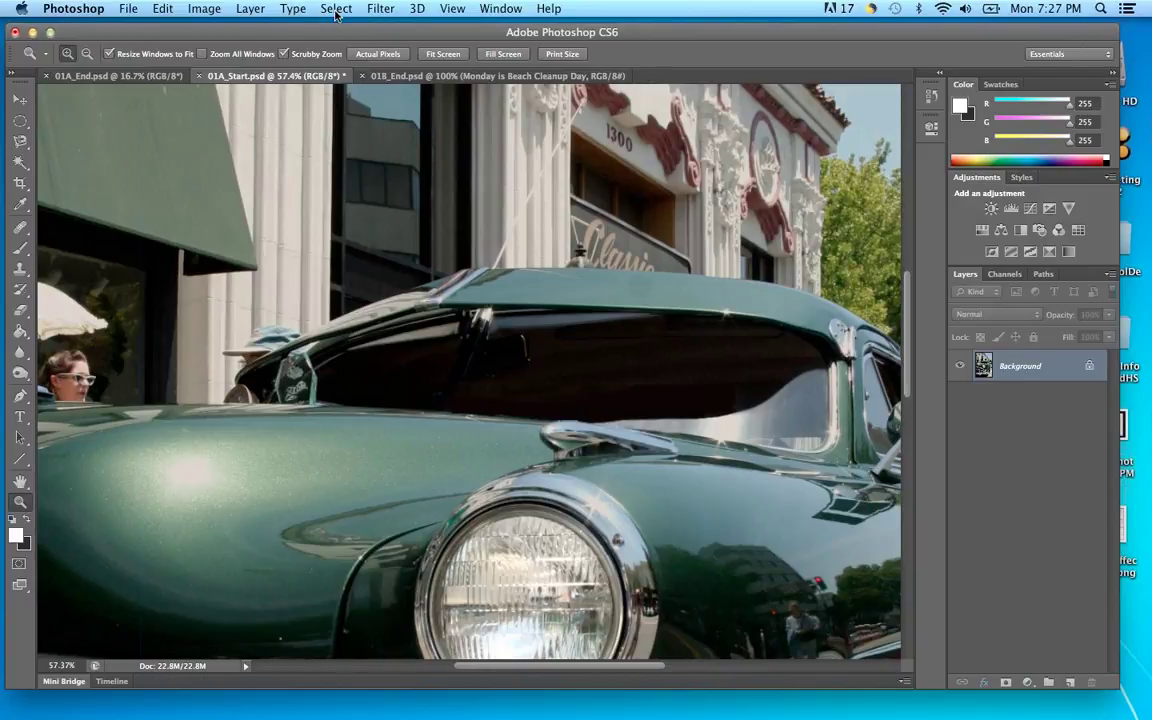
Examine the Indexed Color conversion settings for 01A_Start.psd and close them without applying
click(204, 9)
mouse_move(212, 28)
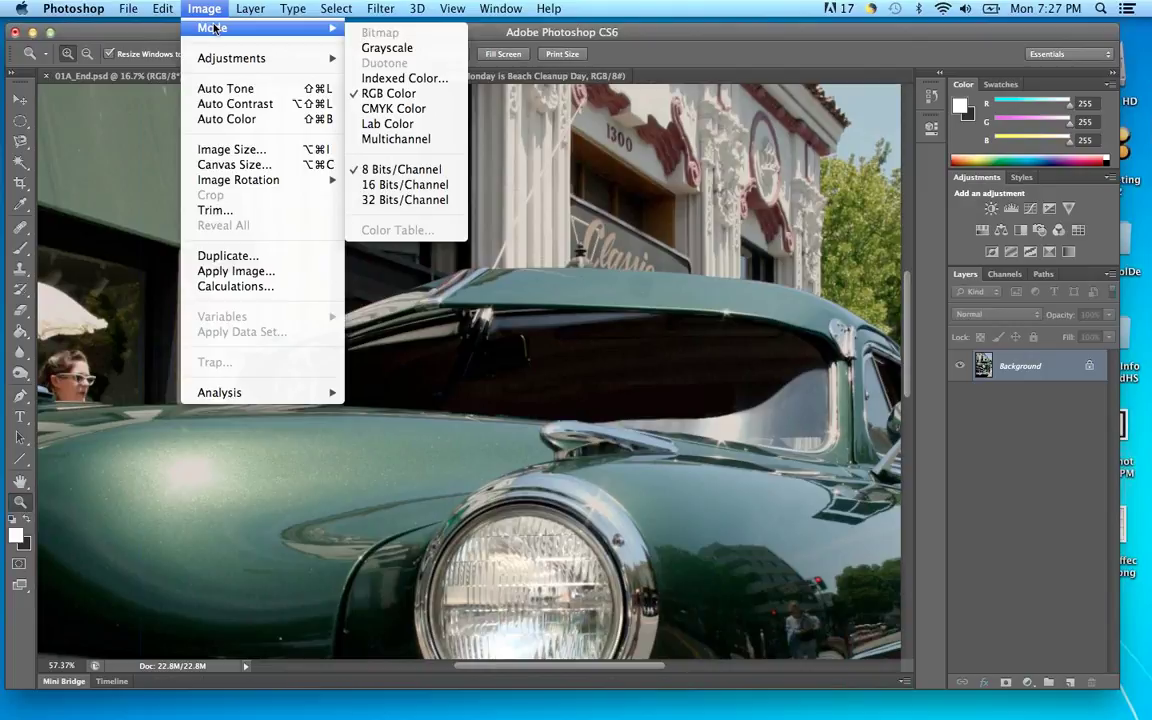
click(391, 78)
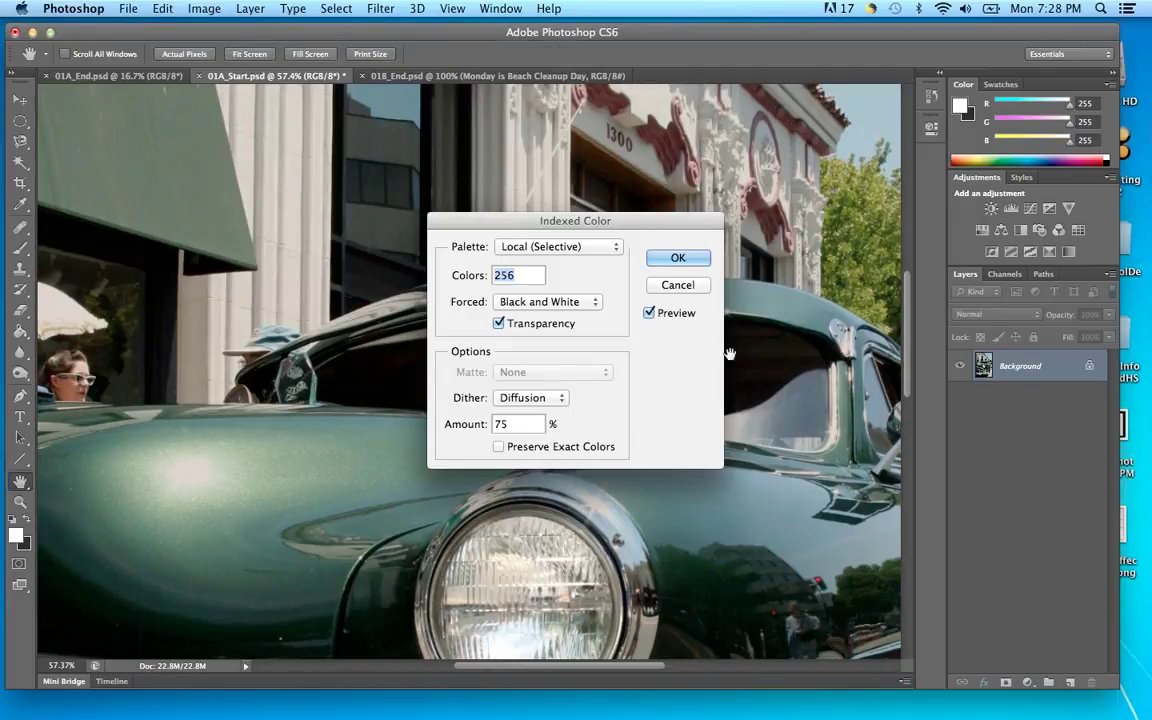
click(678, 285)
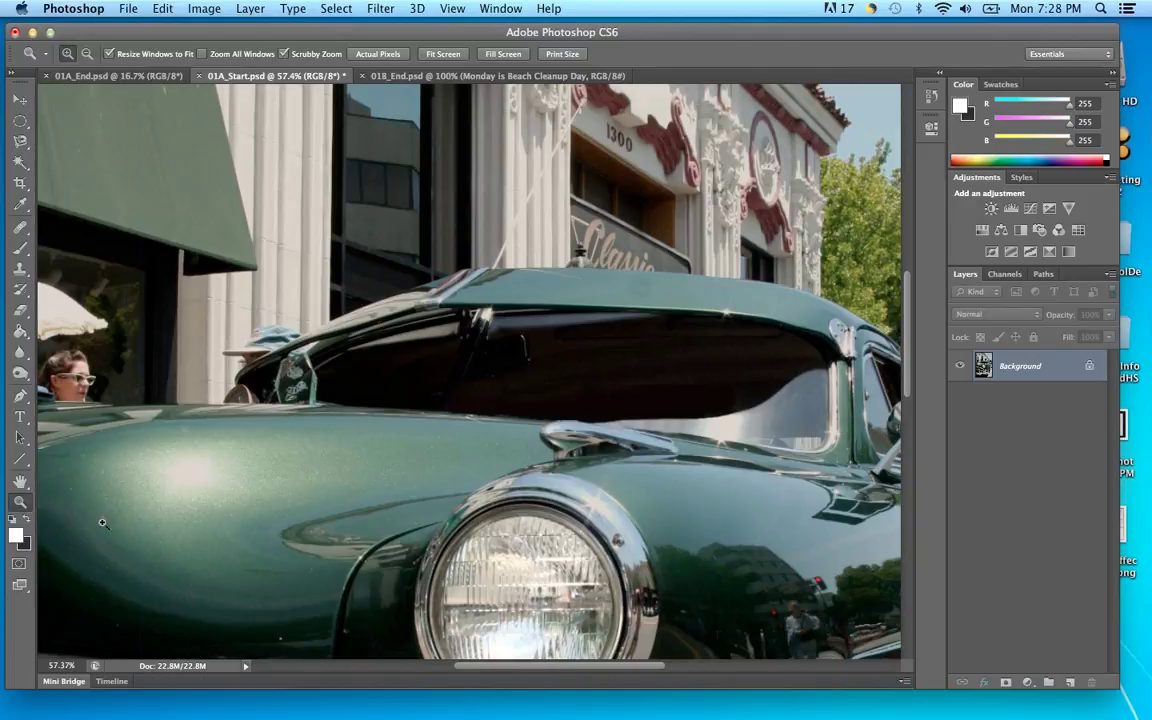
Try the hex value 00000 for the foreground color in the Color Picker and cancel the change
click(16, 535)
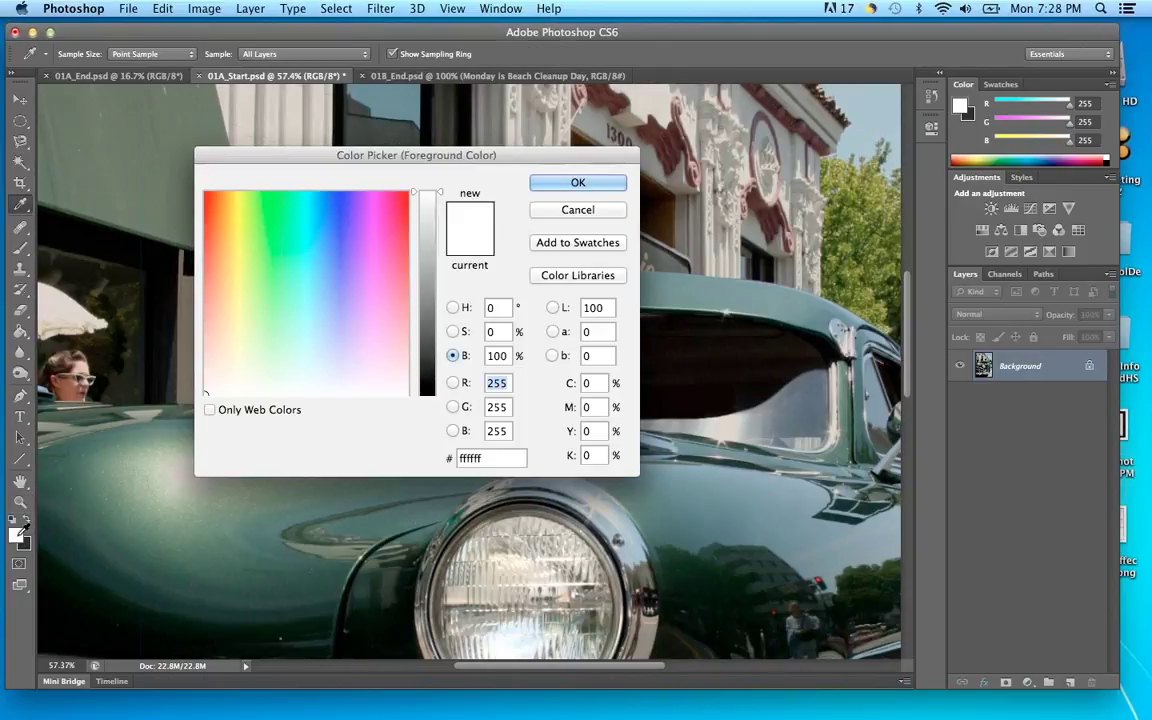
click(468, 458)
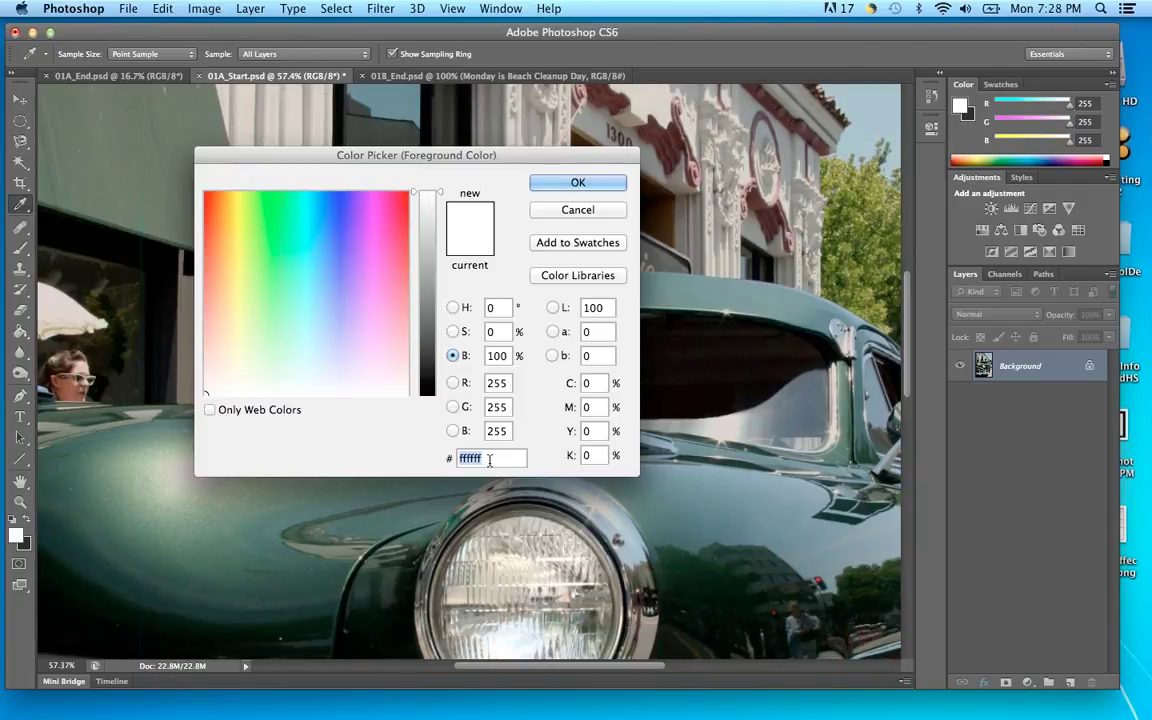
text(00000)
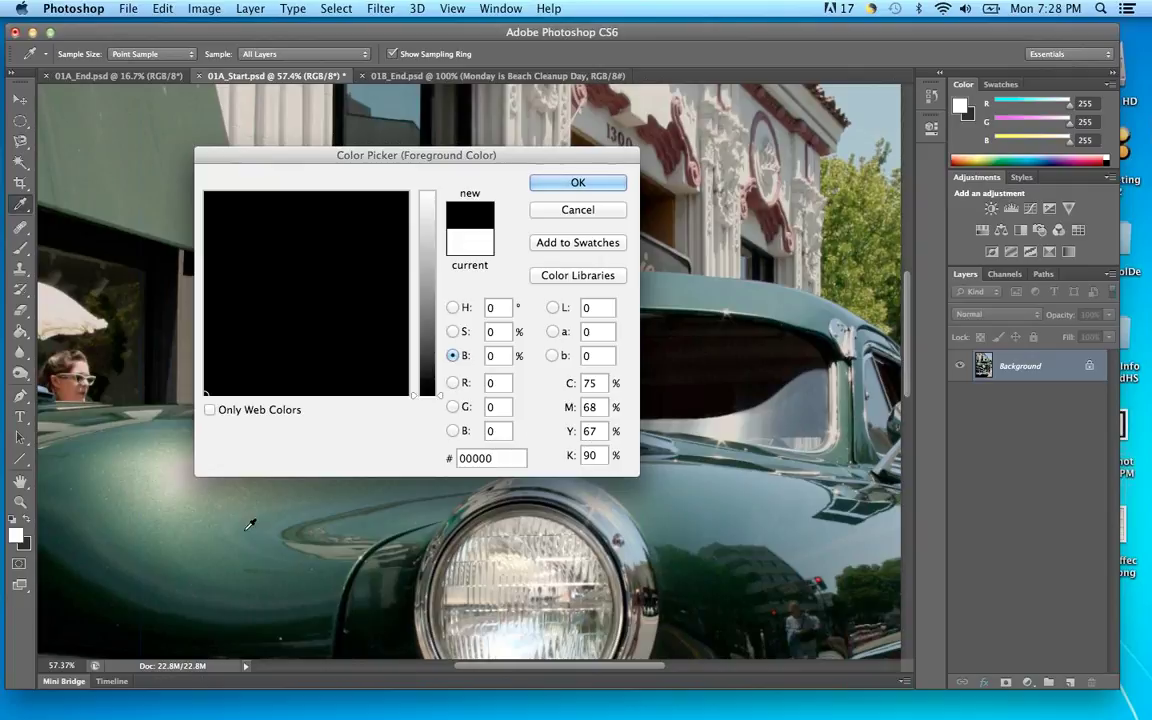
click(602, 211)
key(z)
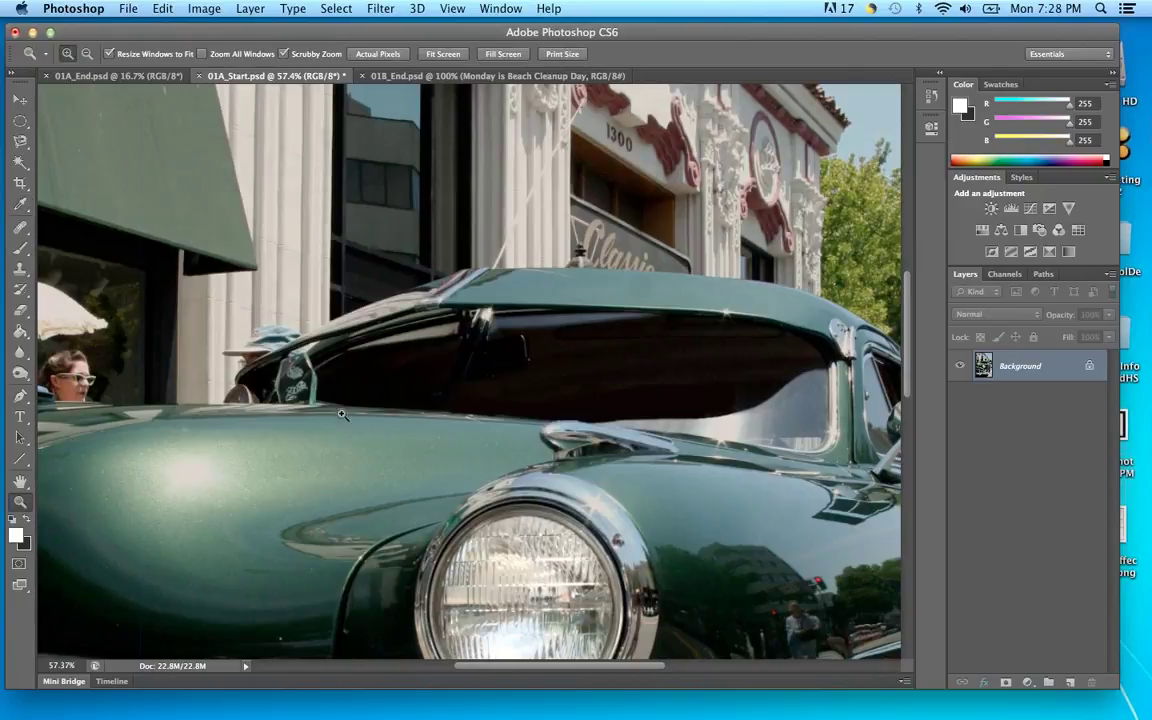
Swap the foreground and background colors and try several blues at hue 237° in the foreground Color Picker, ending on 1820c9
click(27, 519)
click(15, 534)
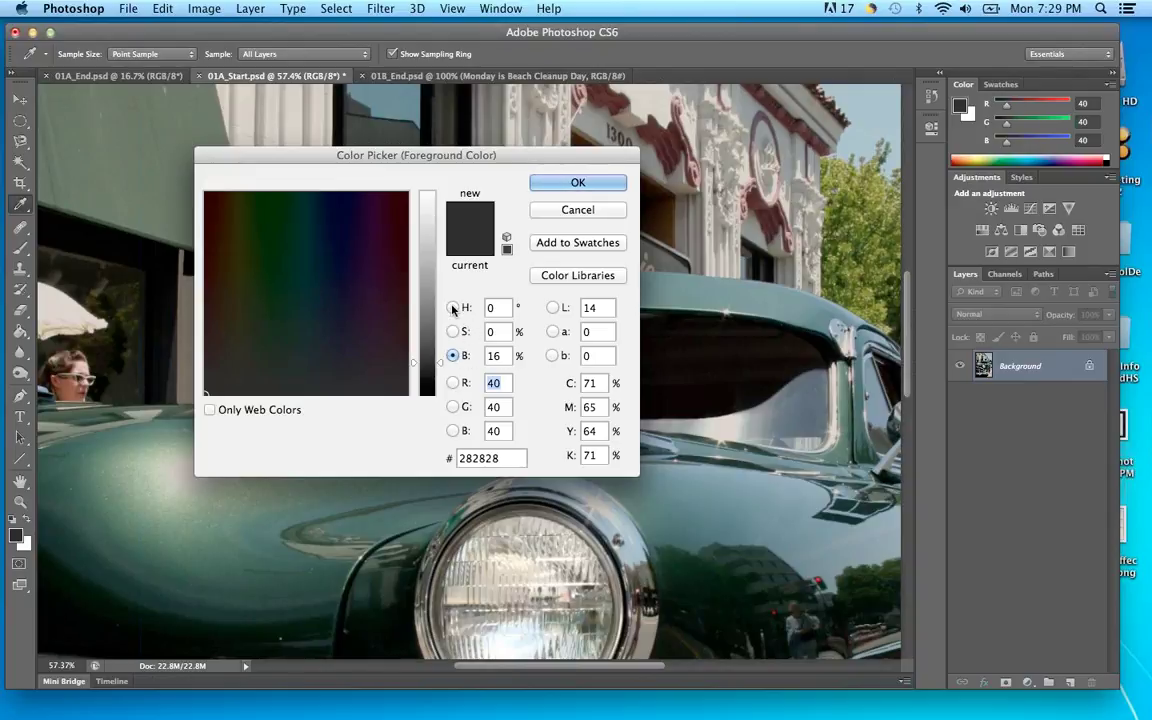
click(454, 307)
click(422, 261)
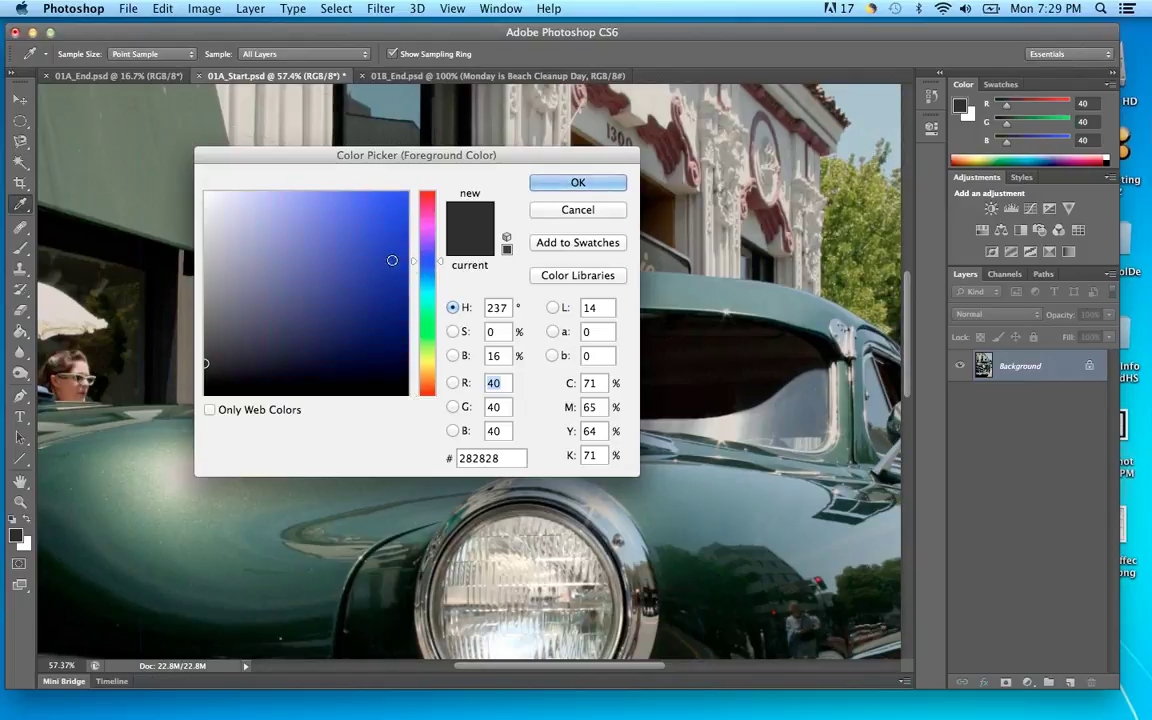
click(347, 239)
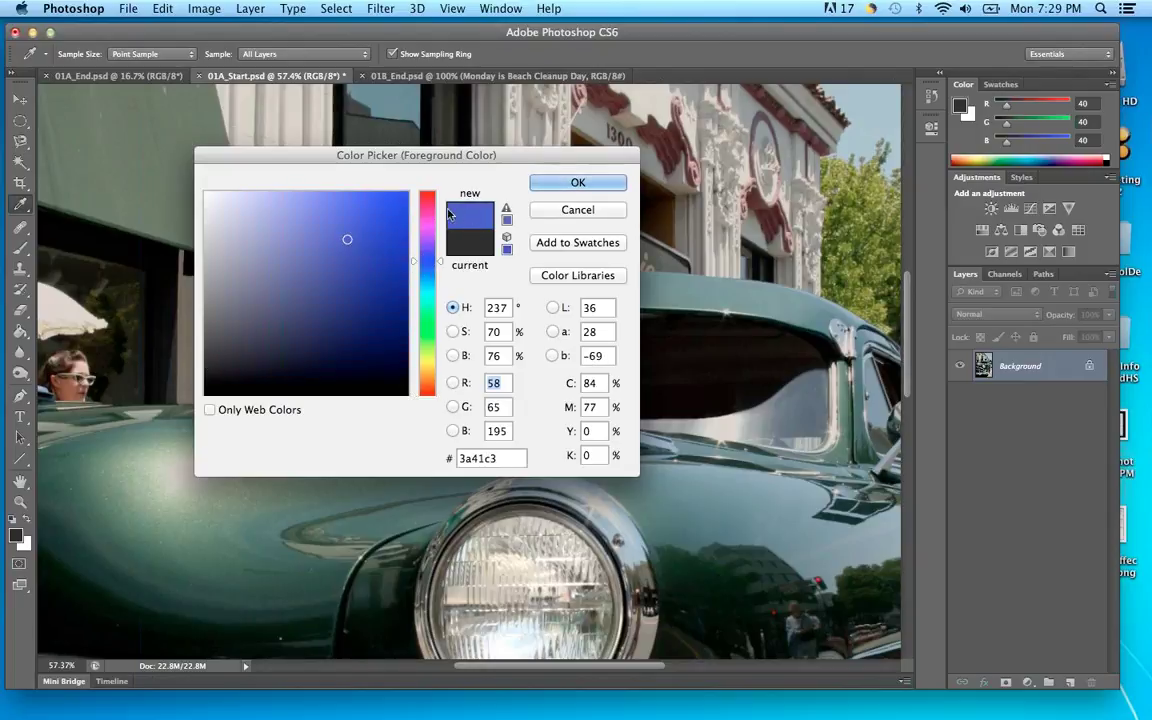
click(286, 209)
drag(286, 290, 275, 303)
click(355, 213)
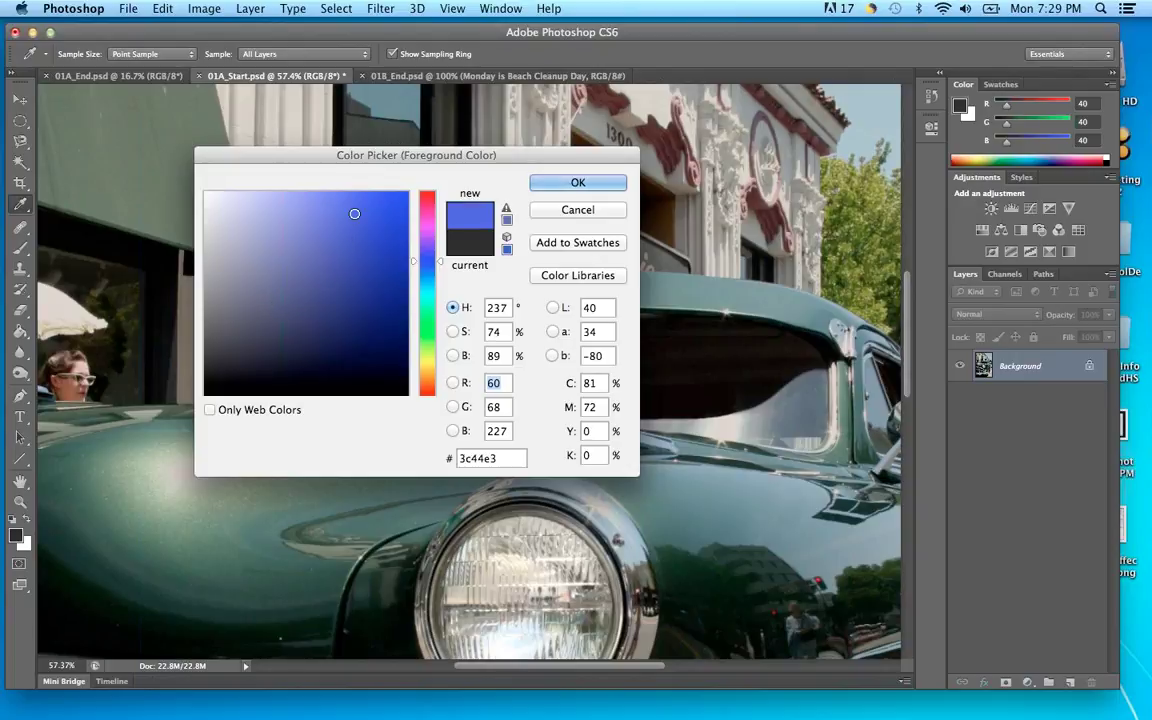
click(352, 274)
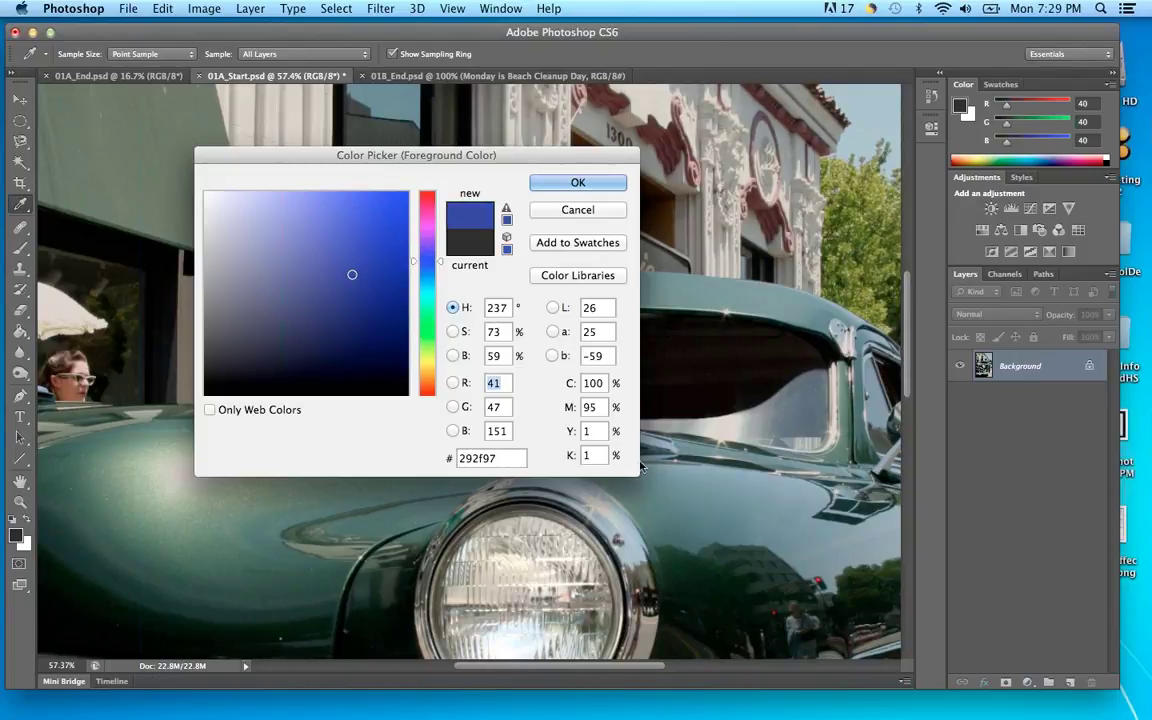
click(316, 234)
click(384, 234)
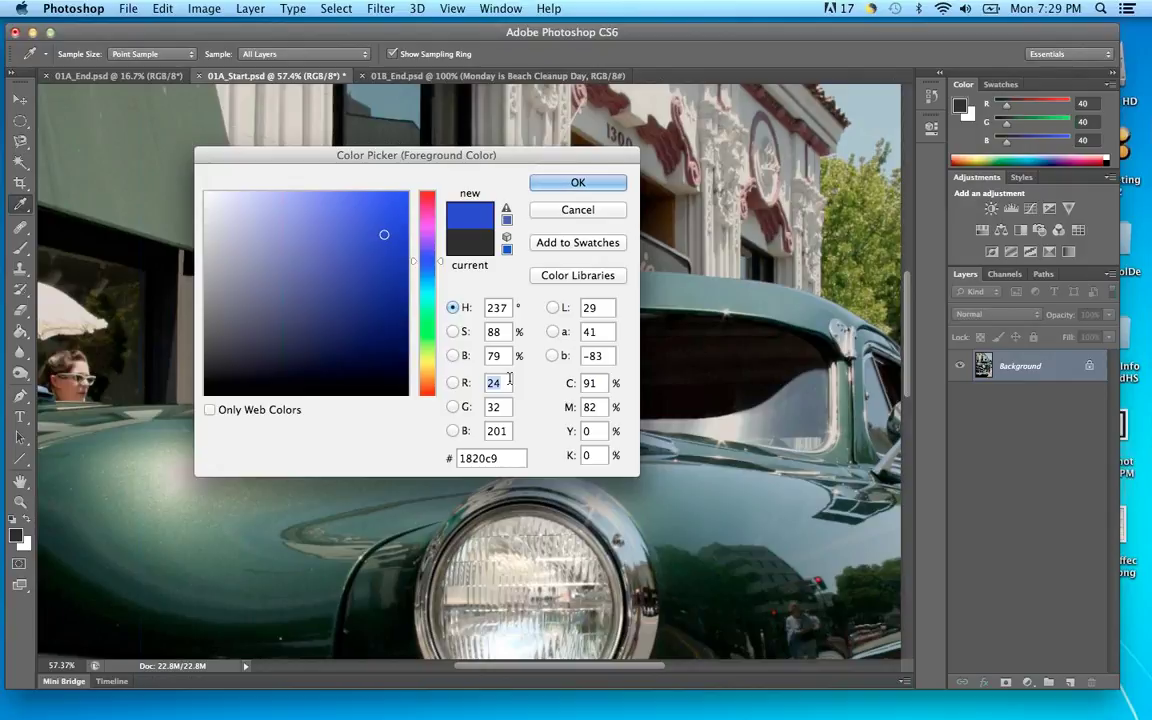
Limit the Color Picker to web colors, try 6666cc and 6699cc, remove the limit and cancel the foreground color change
click(210, 410)
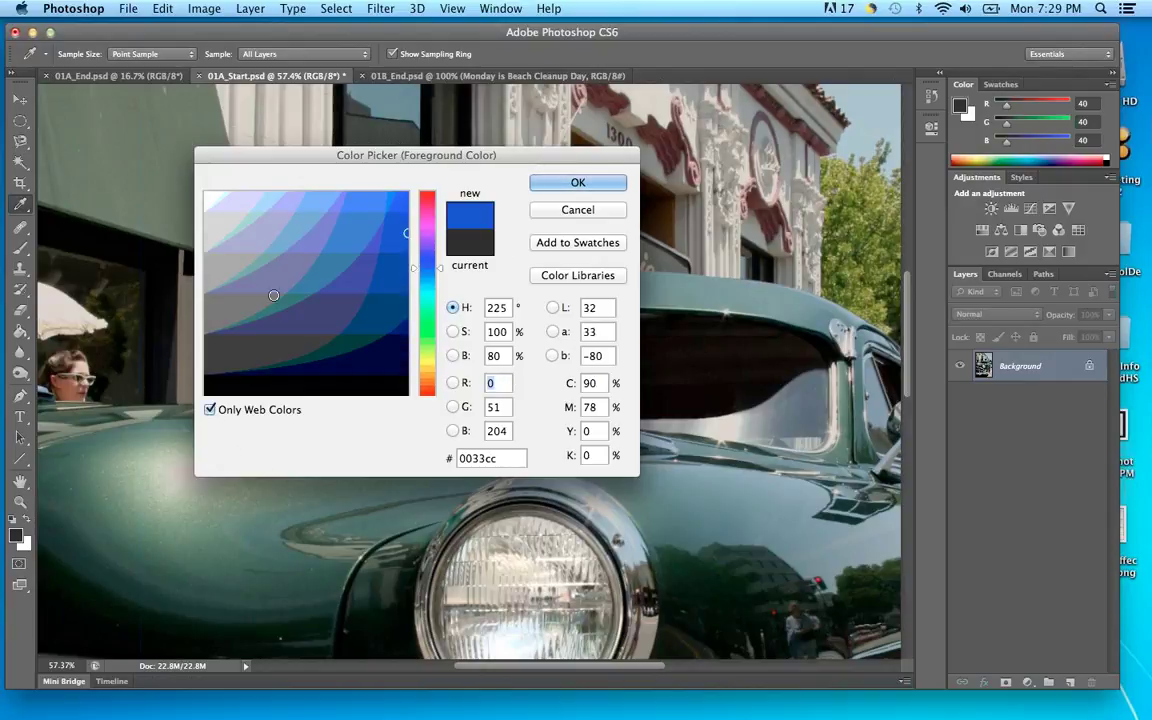
click(309, 240)
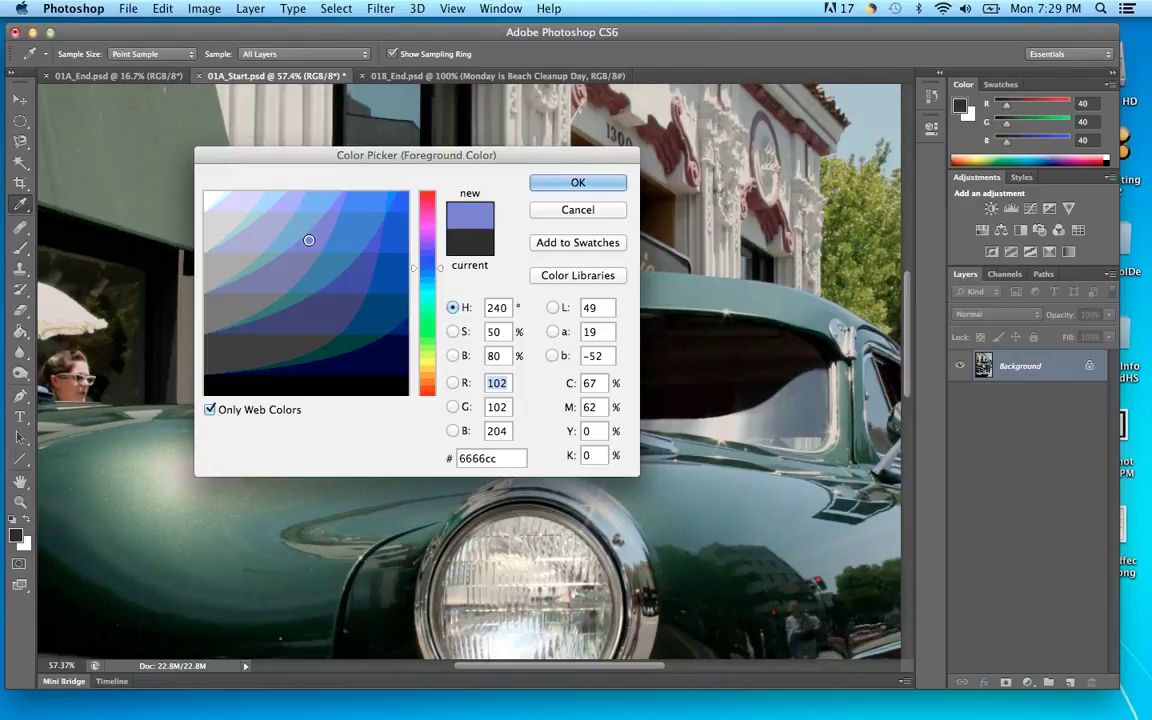
click(296, 233)
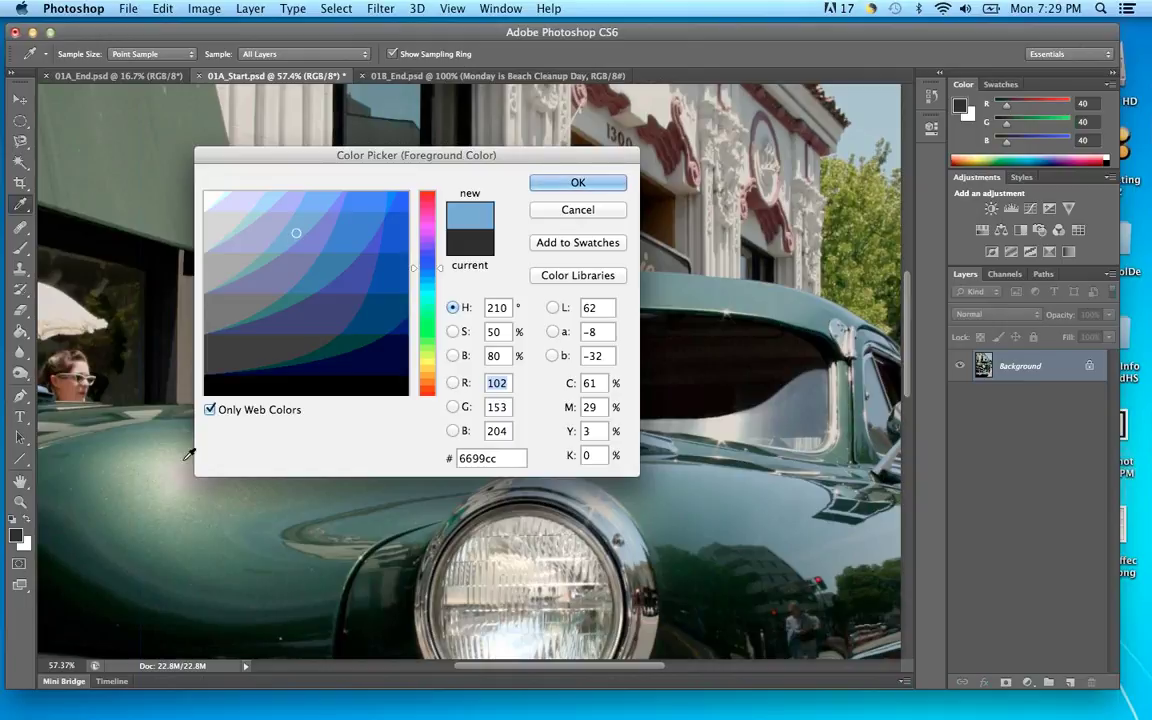
click(210, 409)
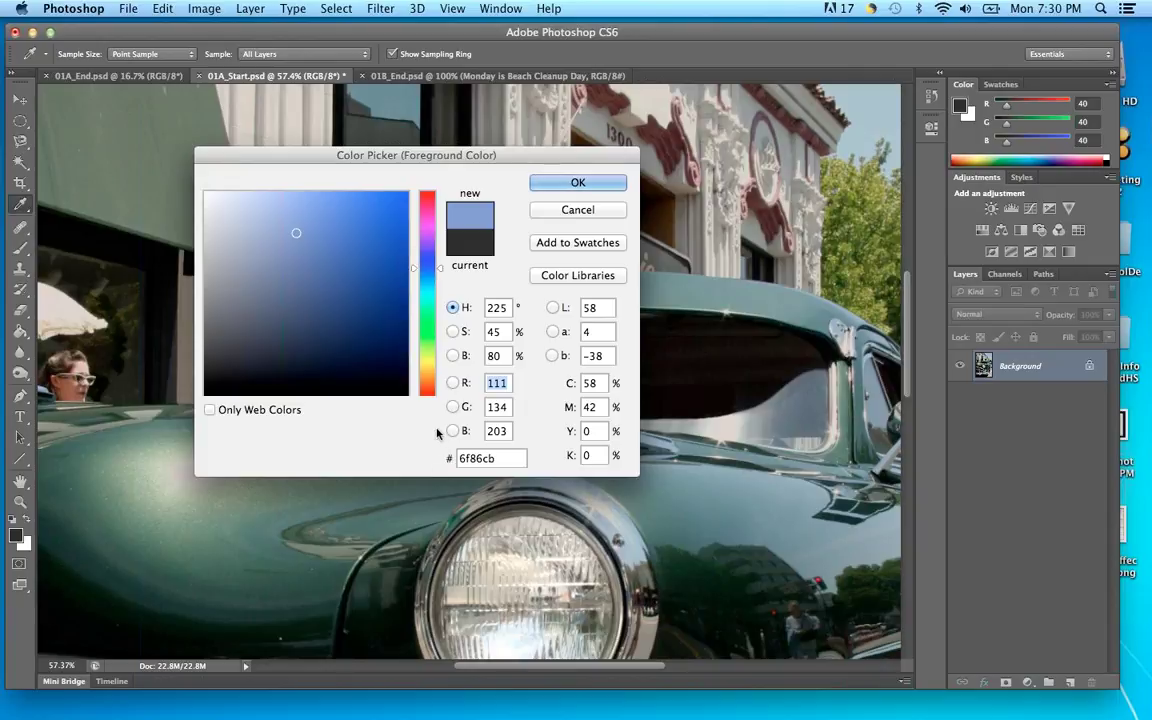
click(577, 210)
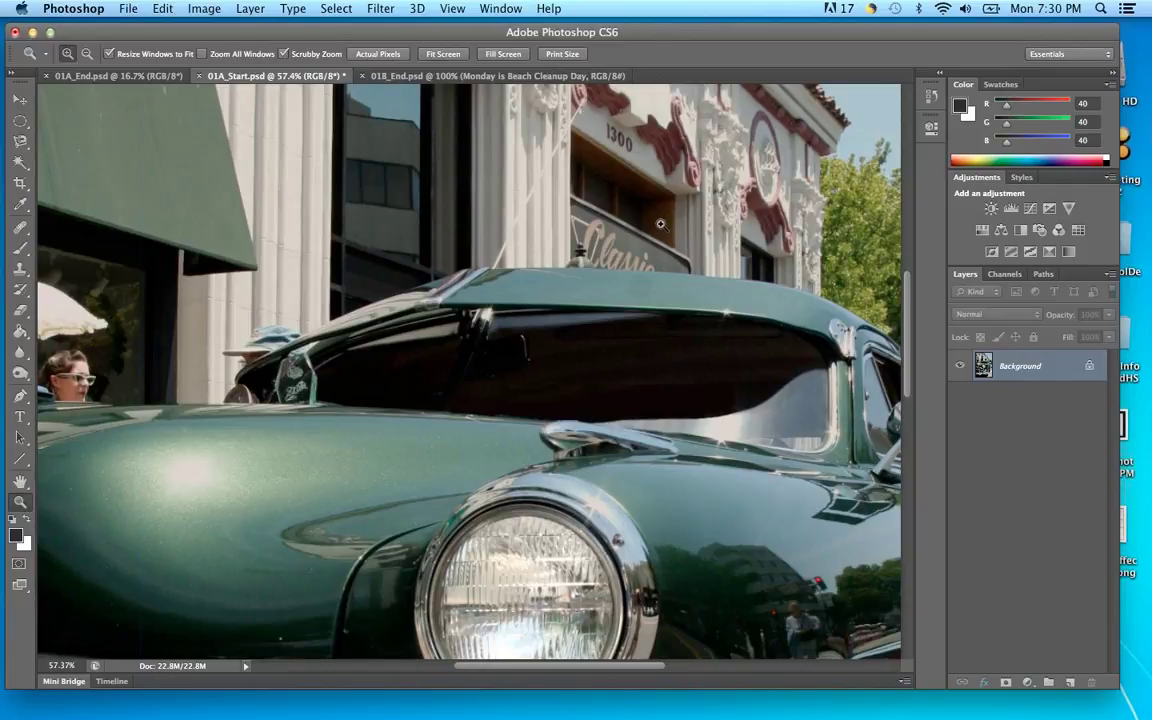
Choose the lavender swatch with RGB 134, 126, 188 as foreground color and lower its red value to 98
click(1002, 84)
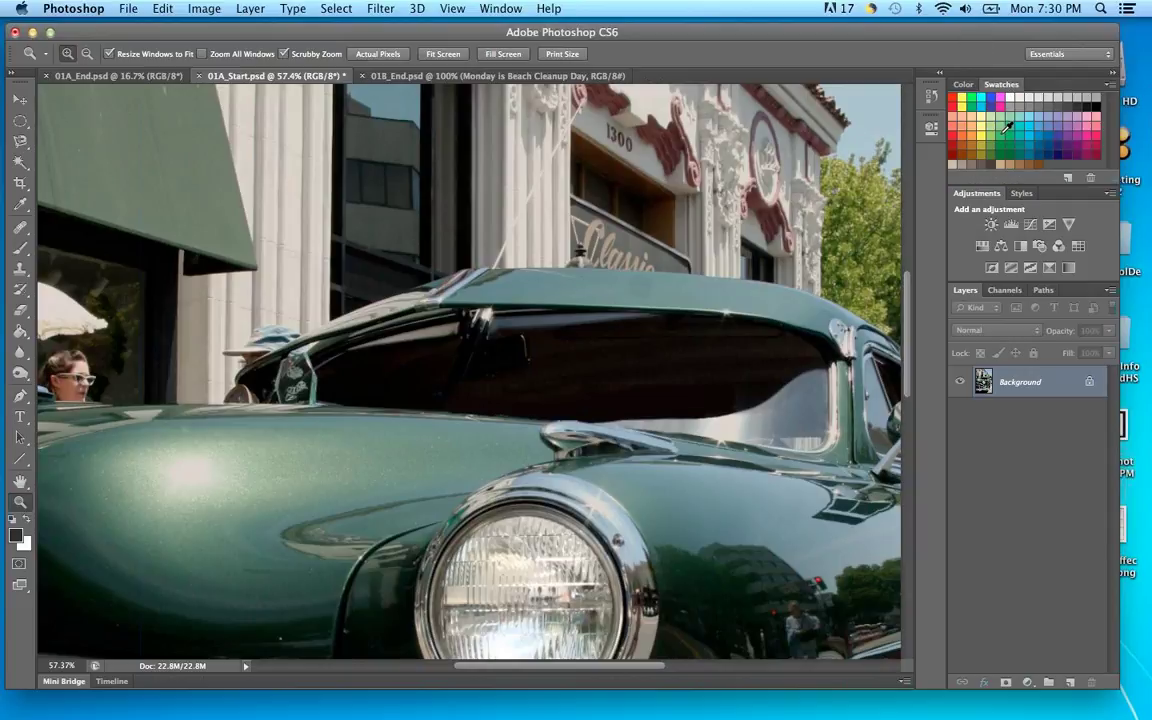
click(1052, 124)
click(1057, 116)
click(963, 85)
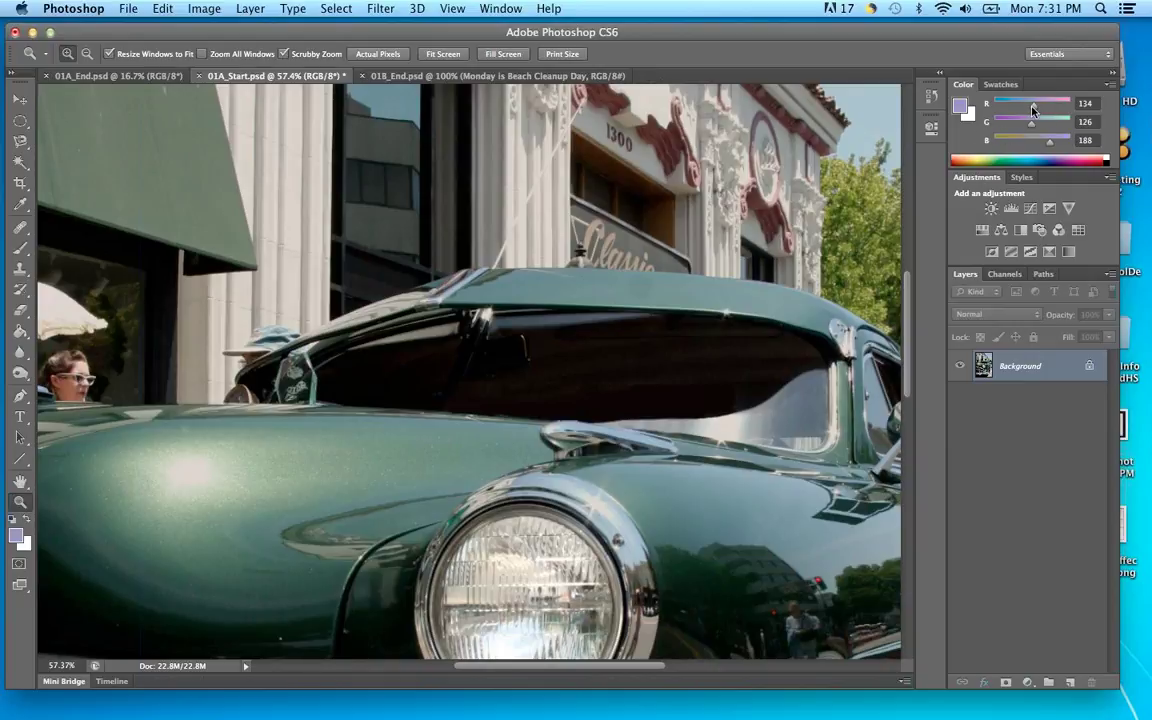
drag(1033, 106, 1022, 106)
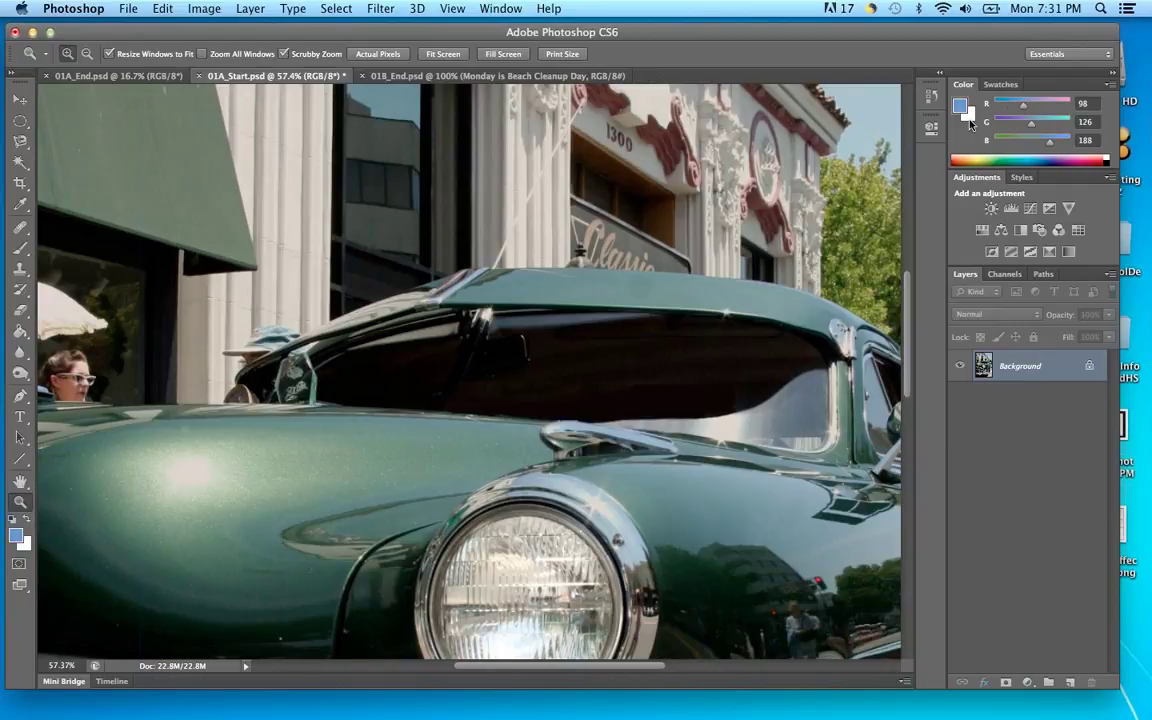
Set the green value of the foreground color to 176 and that of the background color to 81
click(970, 121)
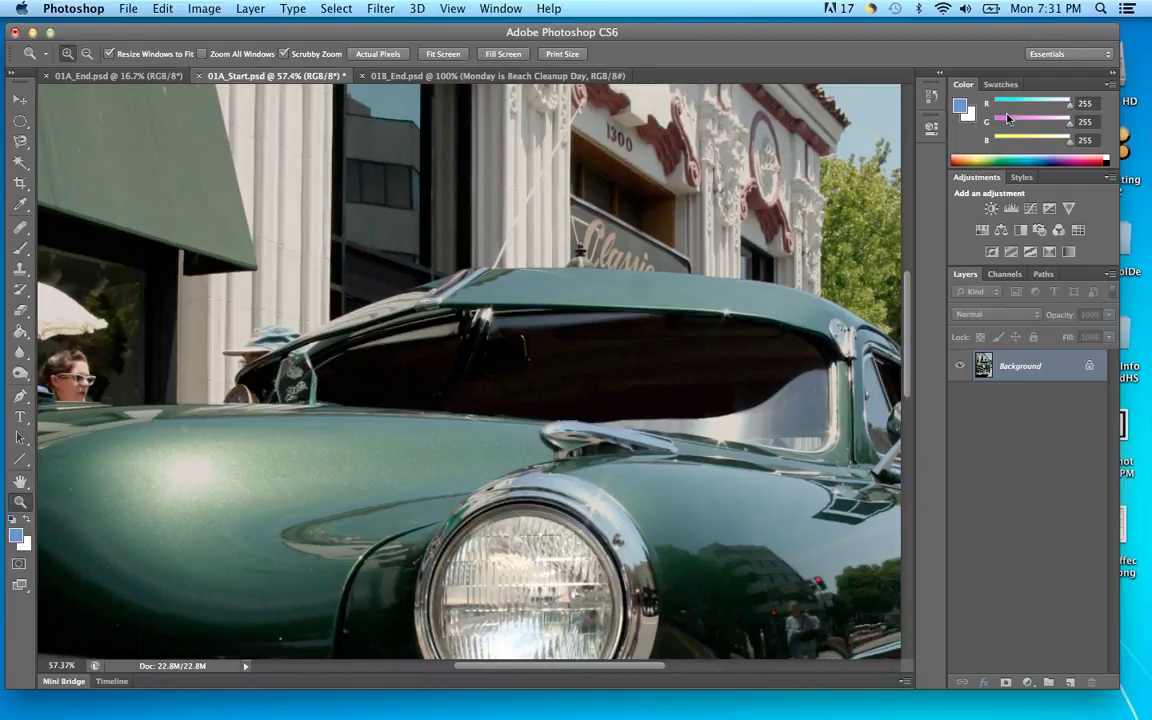
drag(1062, 128, 1044, 126)
click(961, 106)
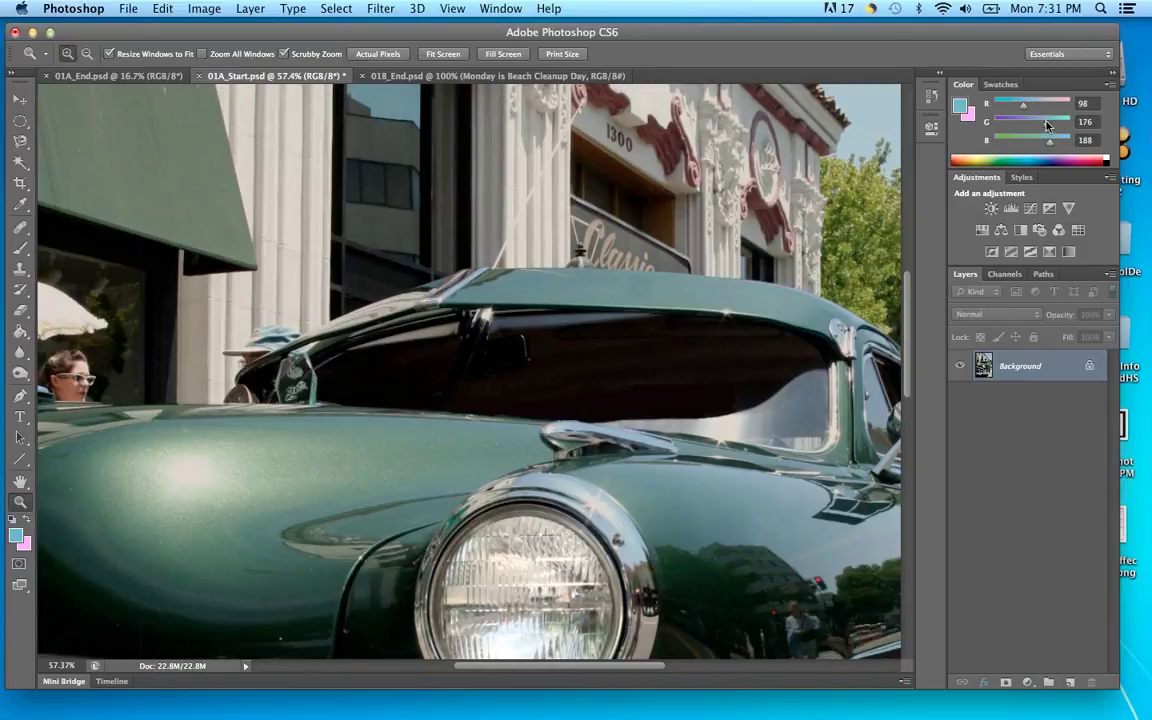
click(968, 114)
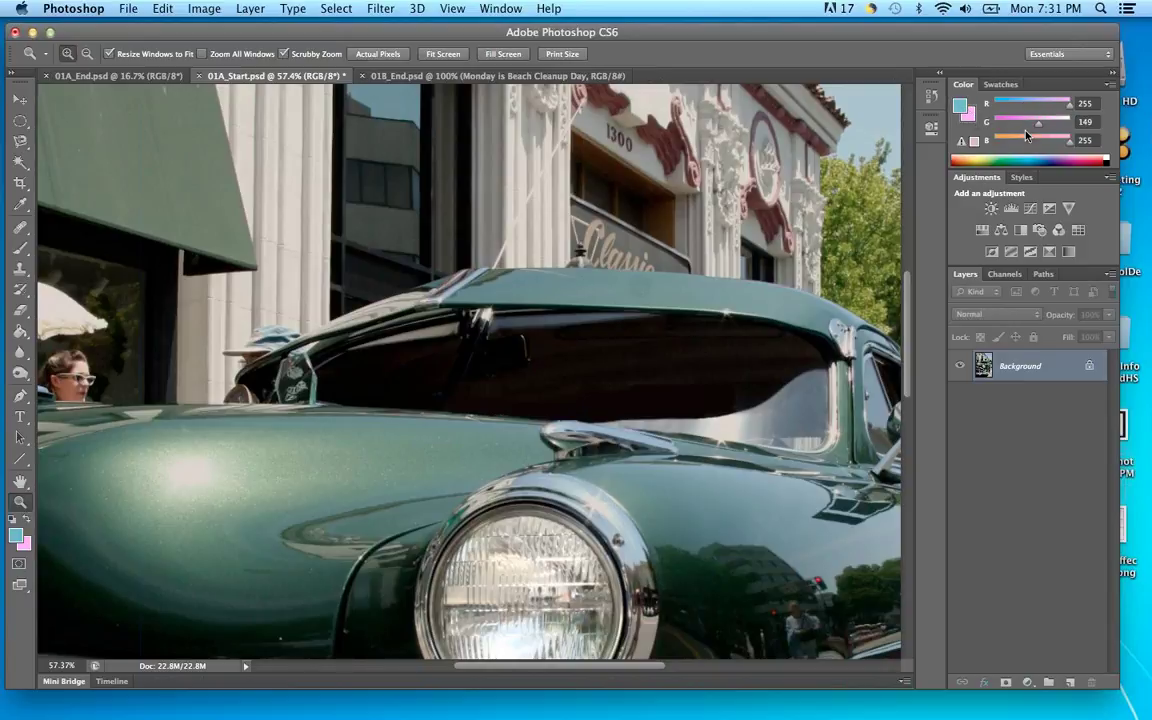
drag(1025, 128, 1018, 124)
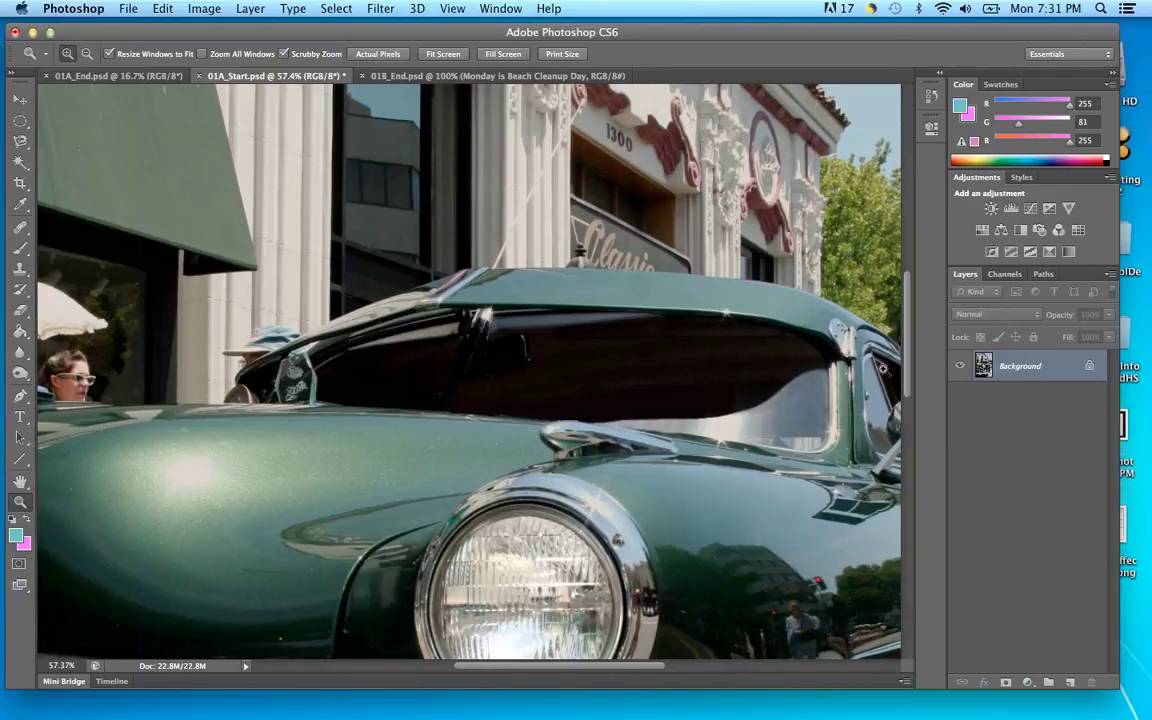
Choose a teal swatch, RGB 46, 188, 178, as foreground color and a light blue swatch, RGB 112, 206, 246, as background color
click(1001, 85)
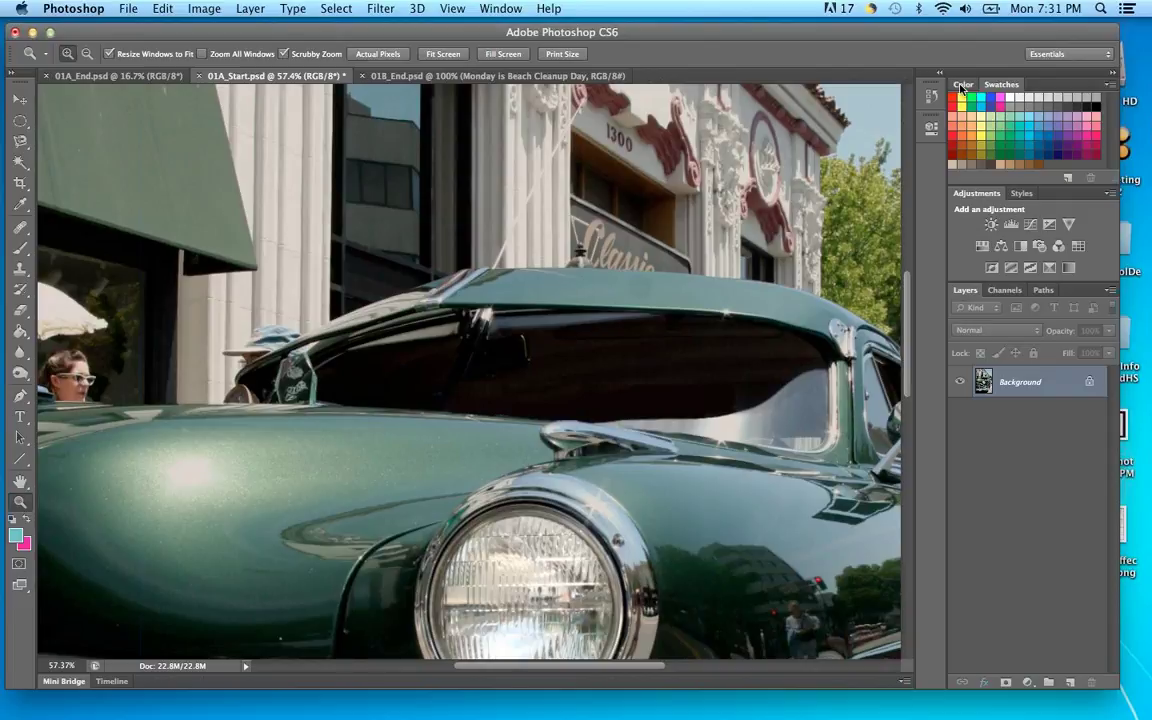
key(F6)
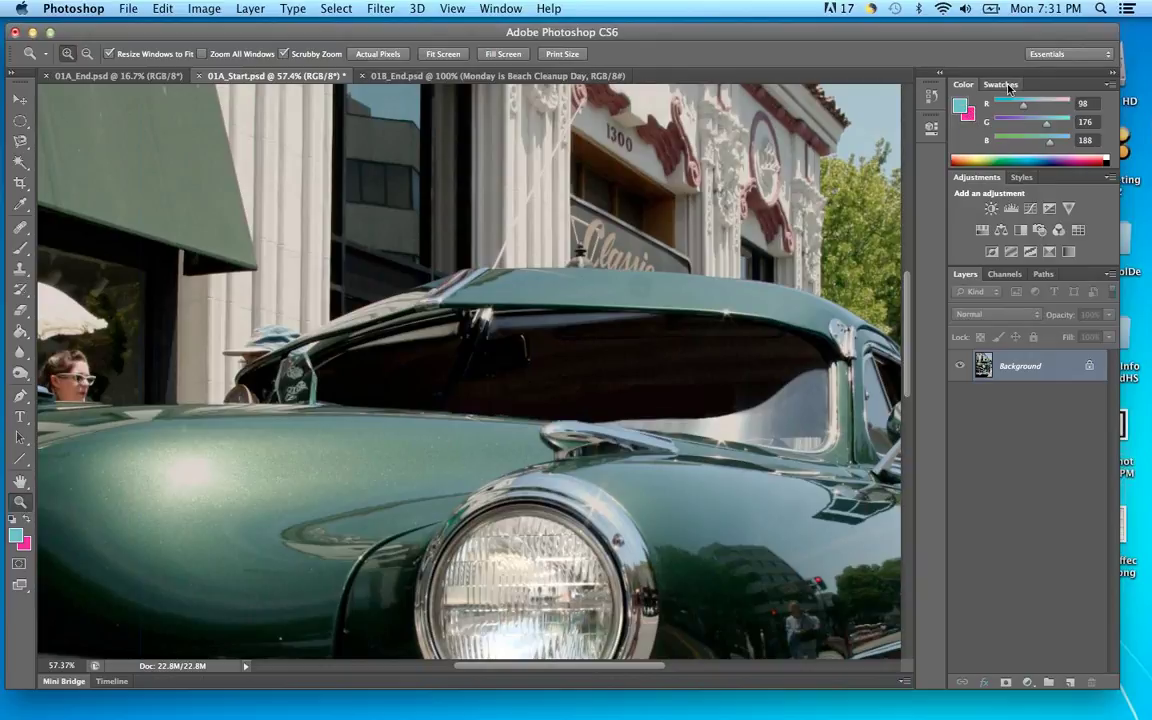
click(1001, 84)
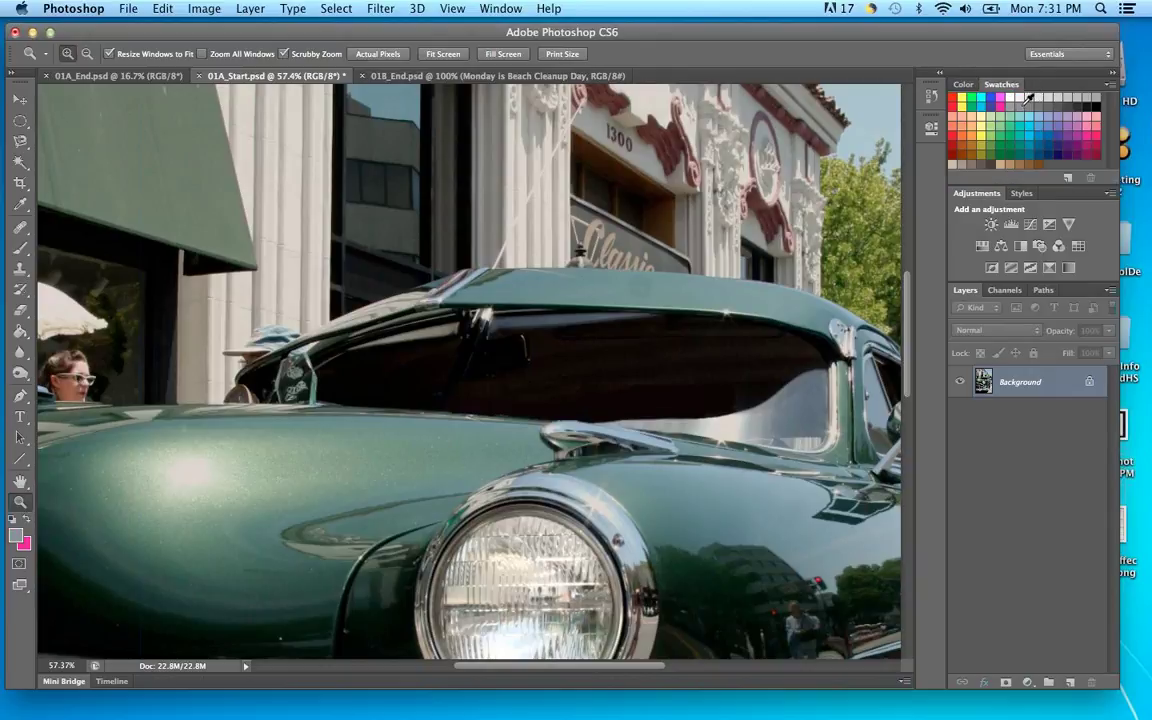
click(978, 84)
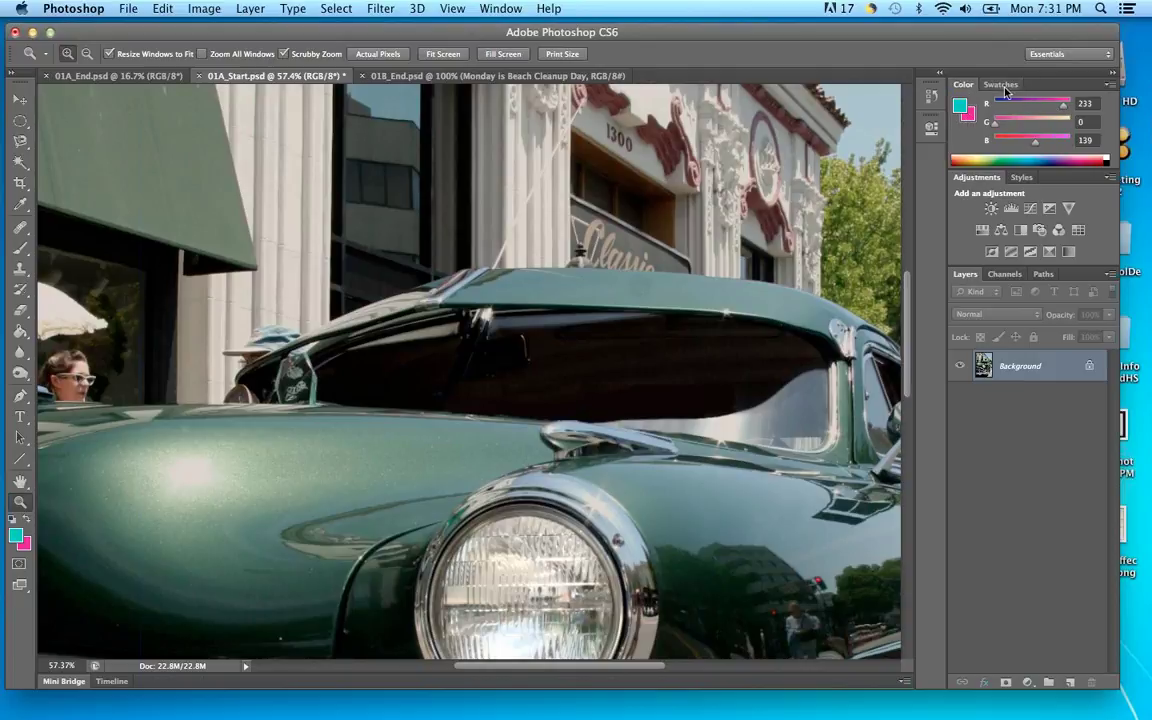
click(1001, 84)
super+click(1010, 99)
click(963, 84)
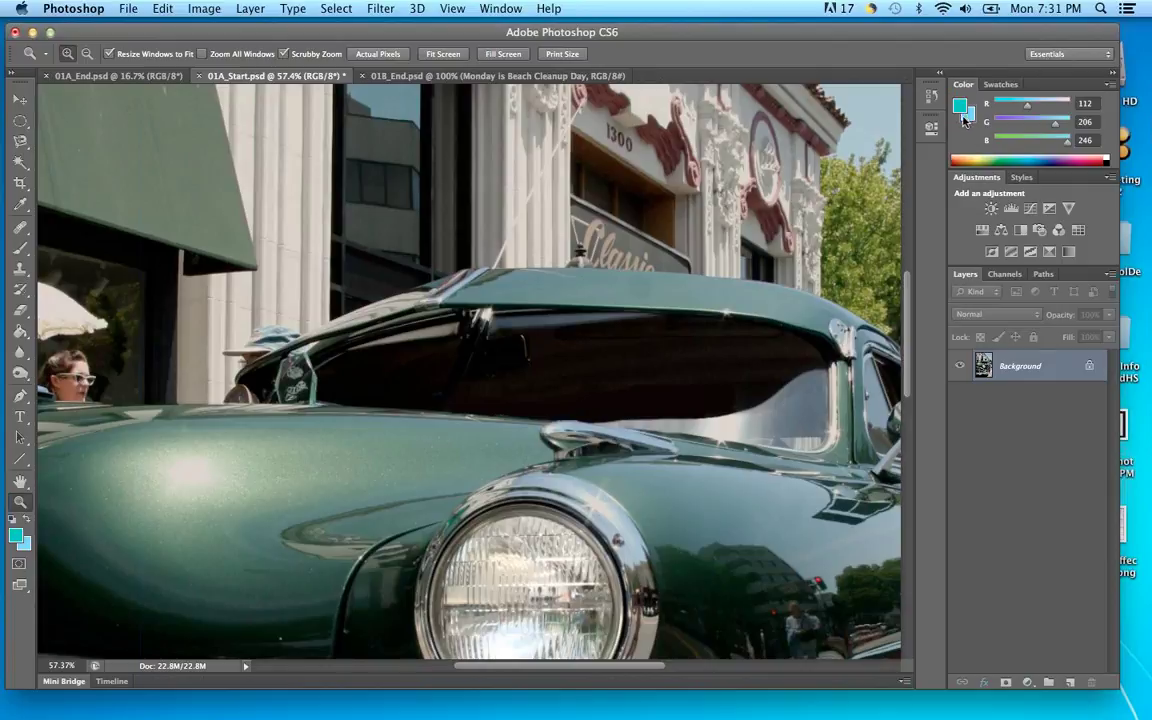
Swap the foreground and background colors back and forth, ending with teal as the foreground
click(27, 521)
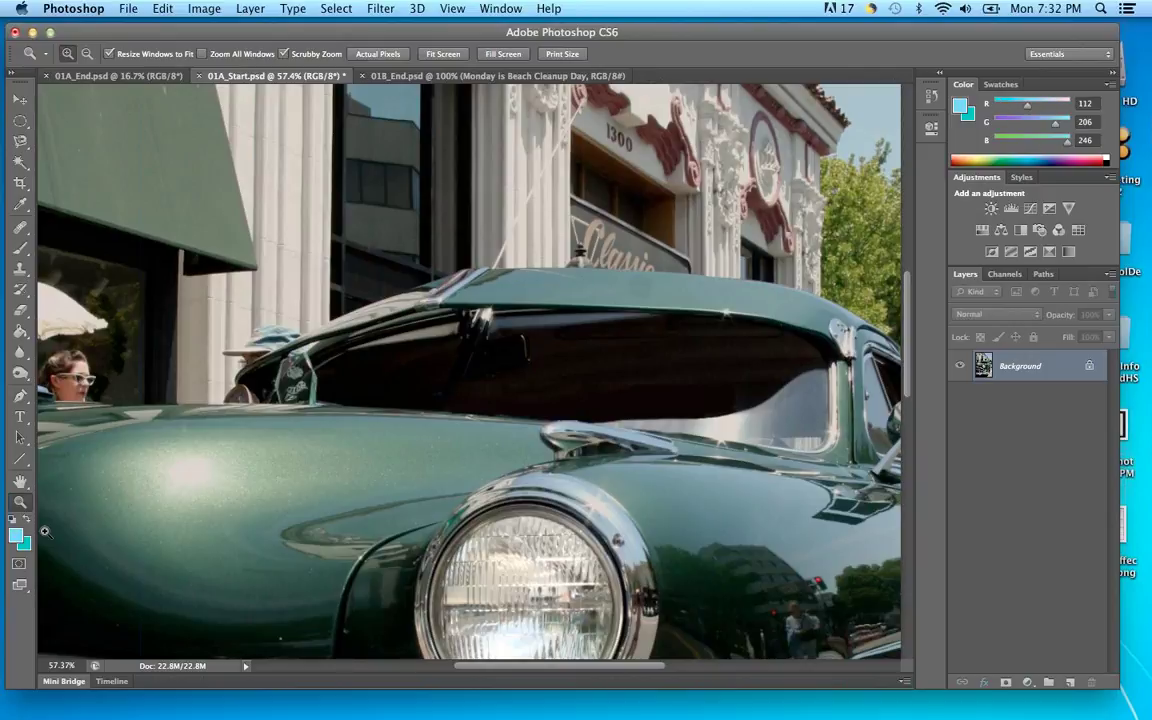
key(x)
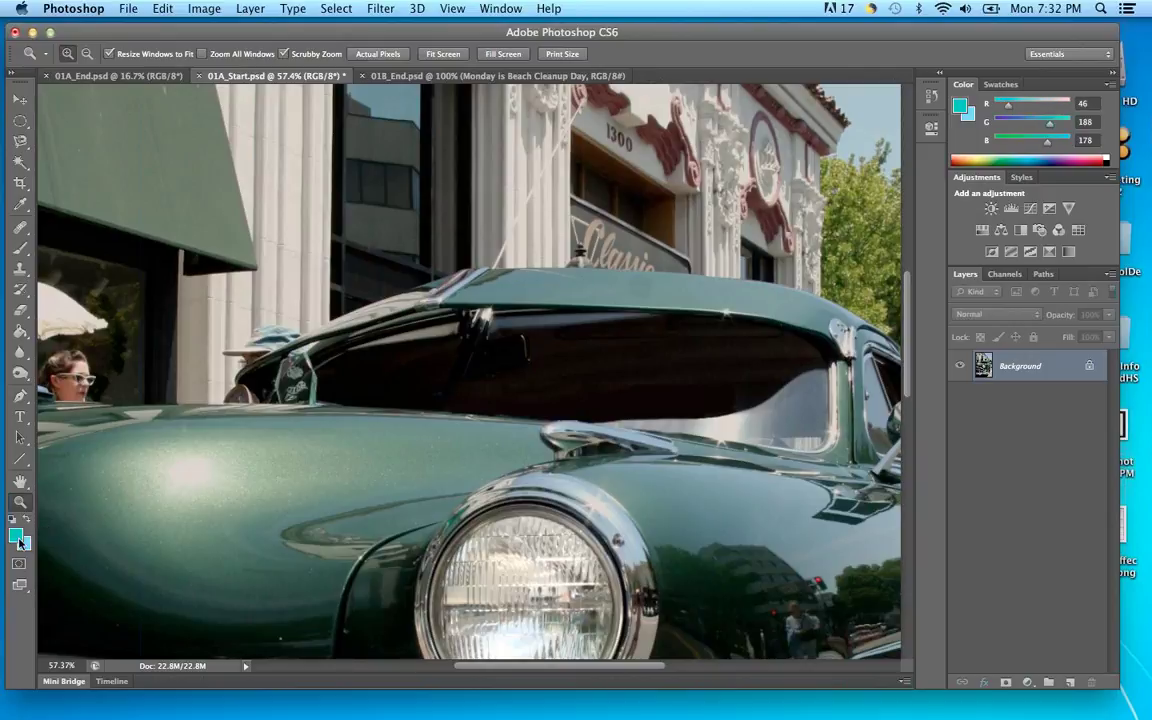
key(x)
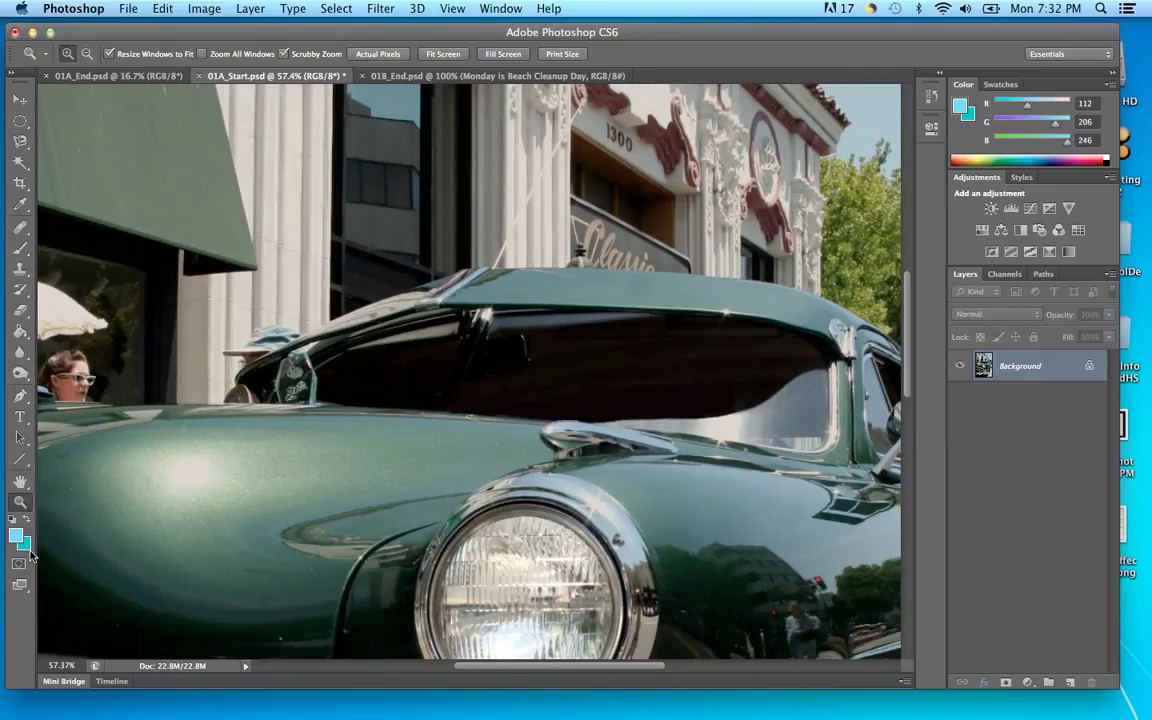
key(x)
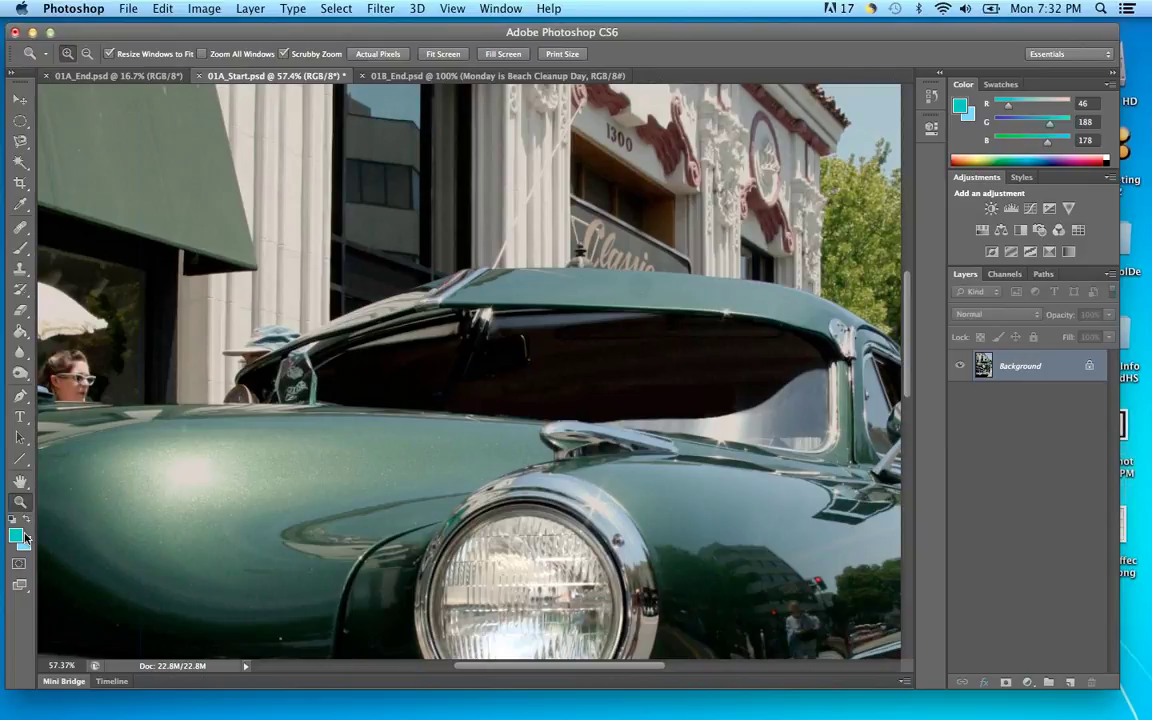
Brush a wavy pink stroke, RGB 234, 0, 106, across the car hood, swap colors, and brush a light blue stroke below it
click(21, 247)
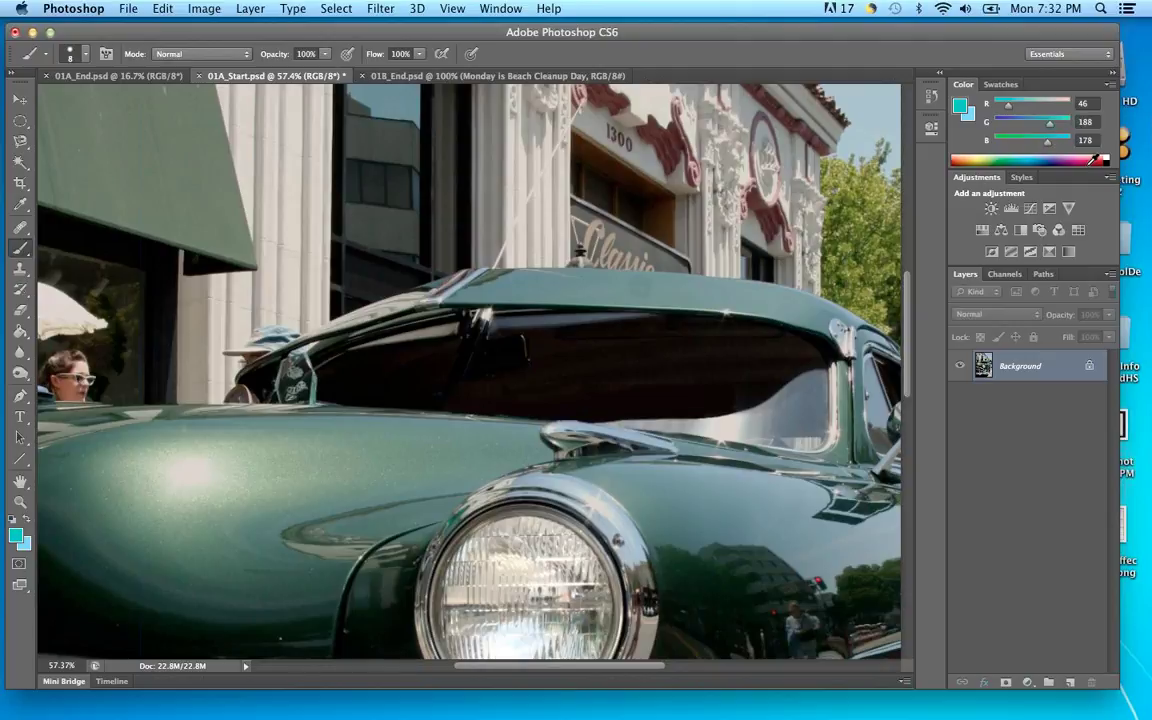
click(1086, 157)
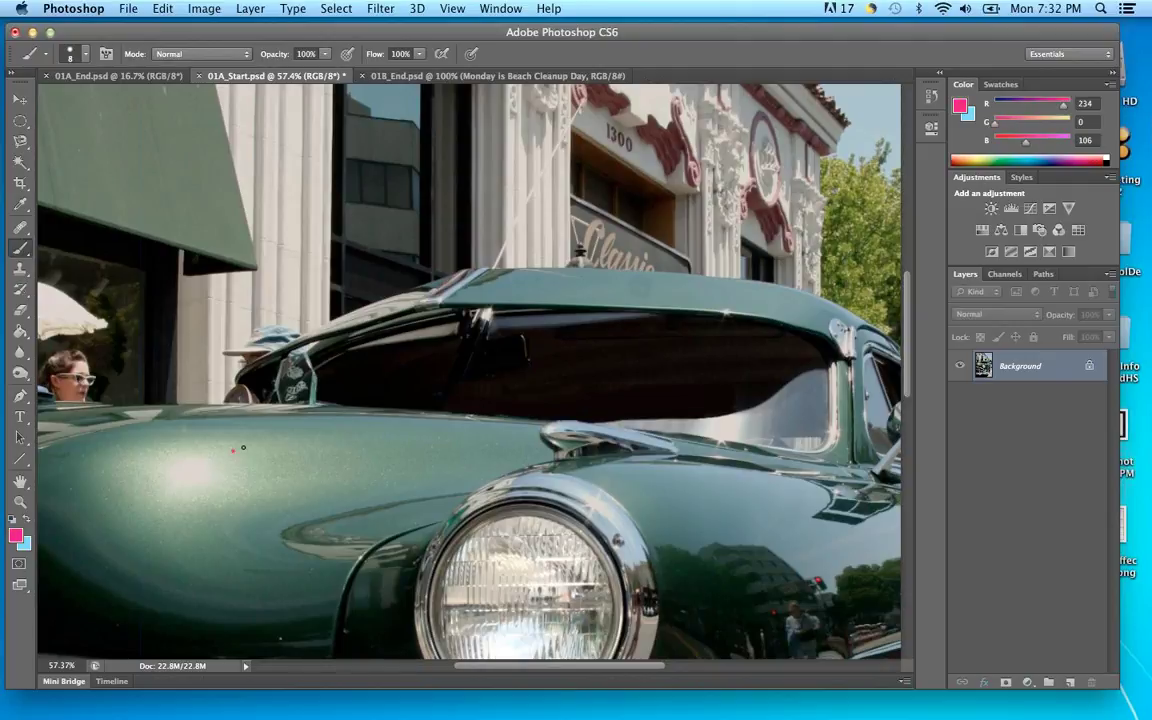
drag(243, 448, 417, 467)
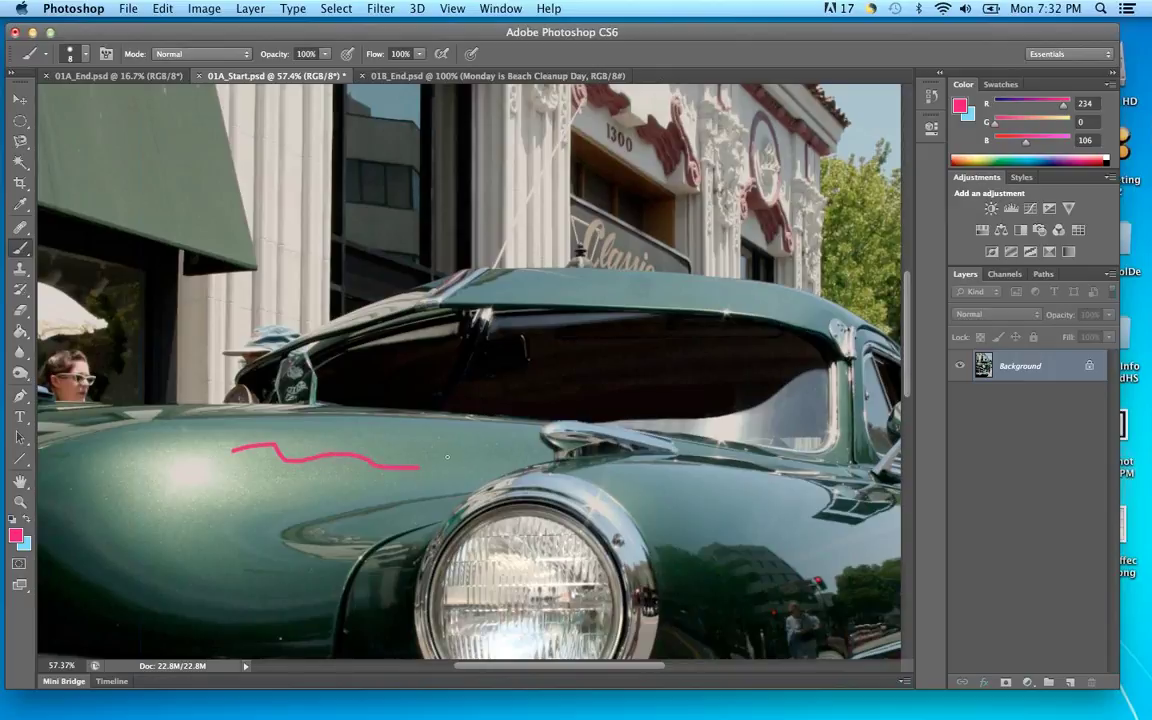
key(x)
drag(237, 473, 410, 496)
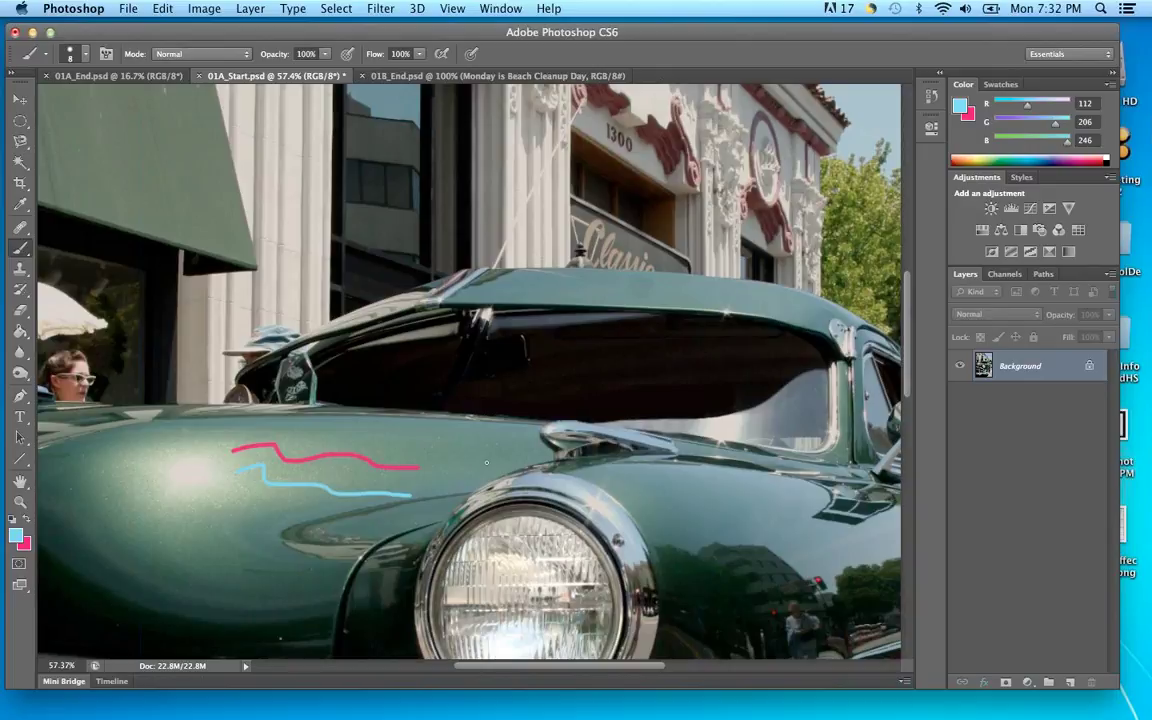
Swap the foreground and background colors back and forth, and reset them to the default black and white
key(x)
key(x)
click(26, 519)
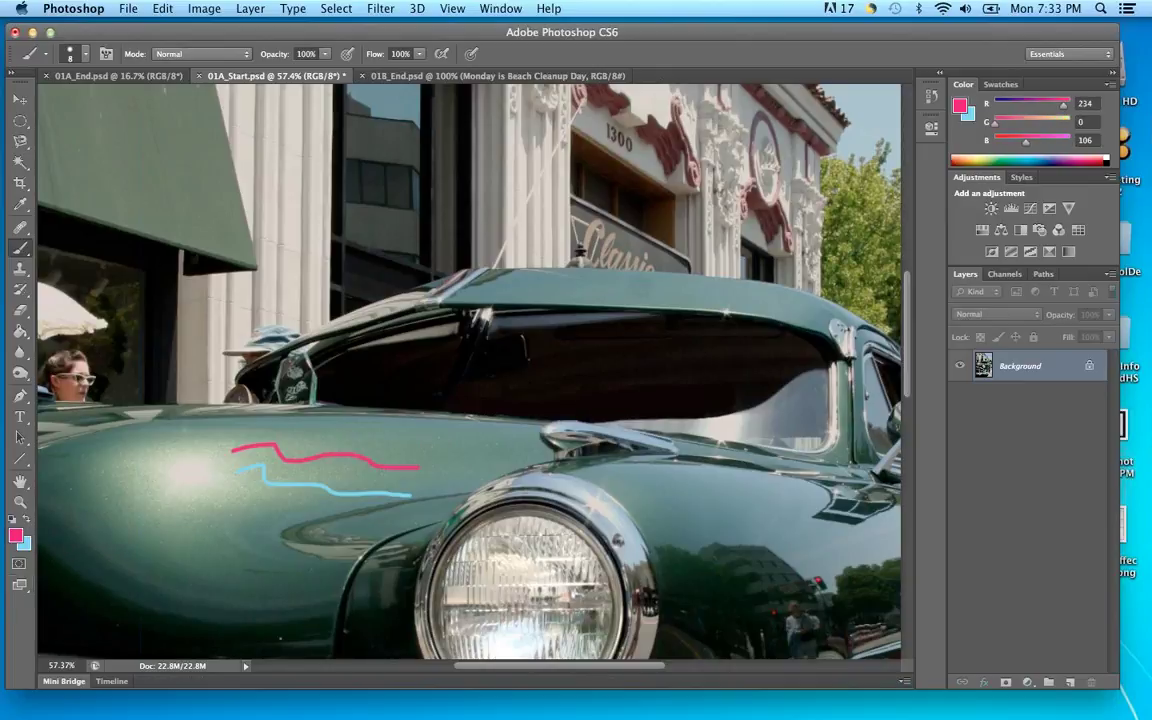
click(14, 520)
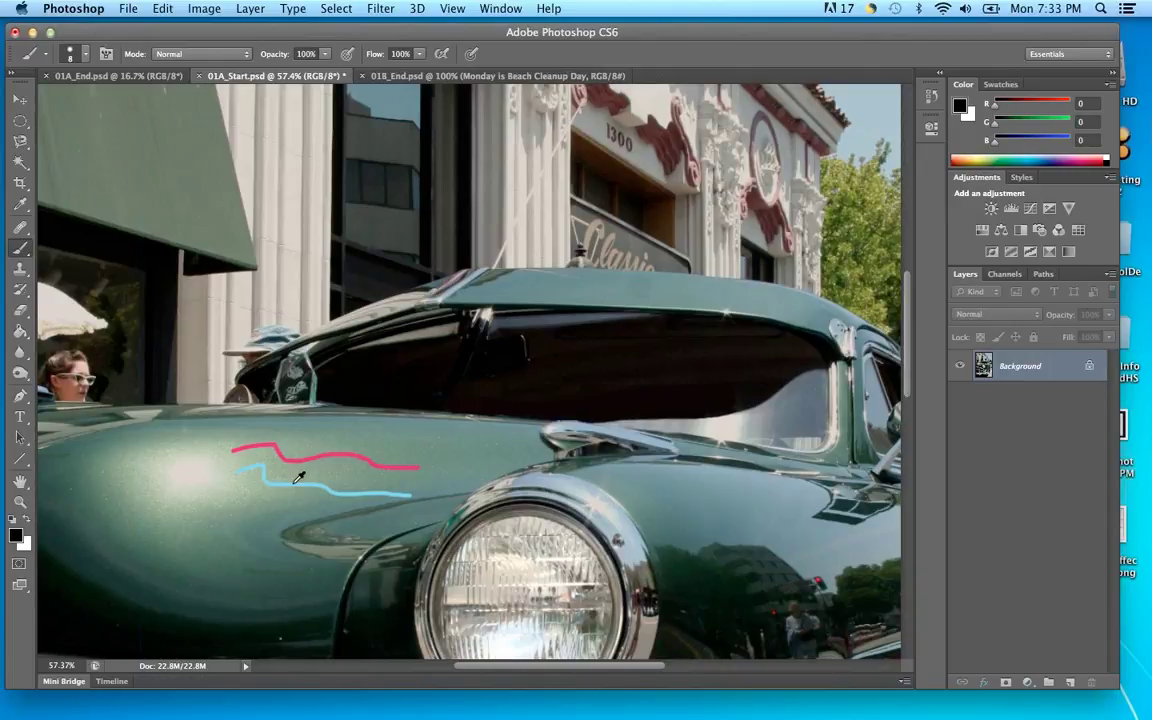
Step back through both brush strokes on the car hood and step forward again to restore them
key(super+z)
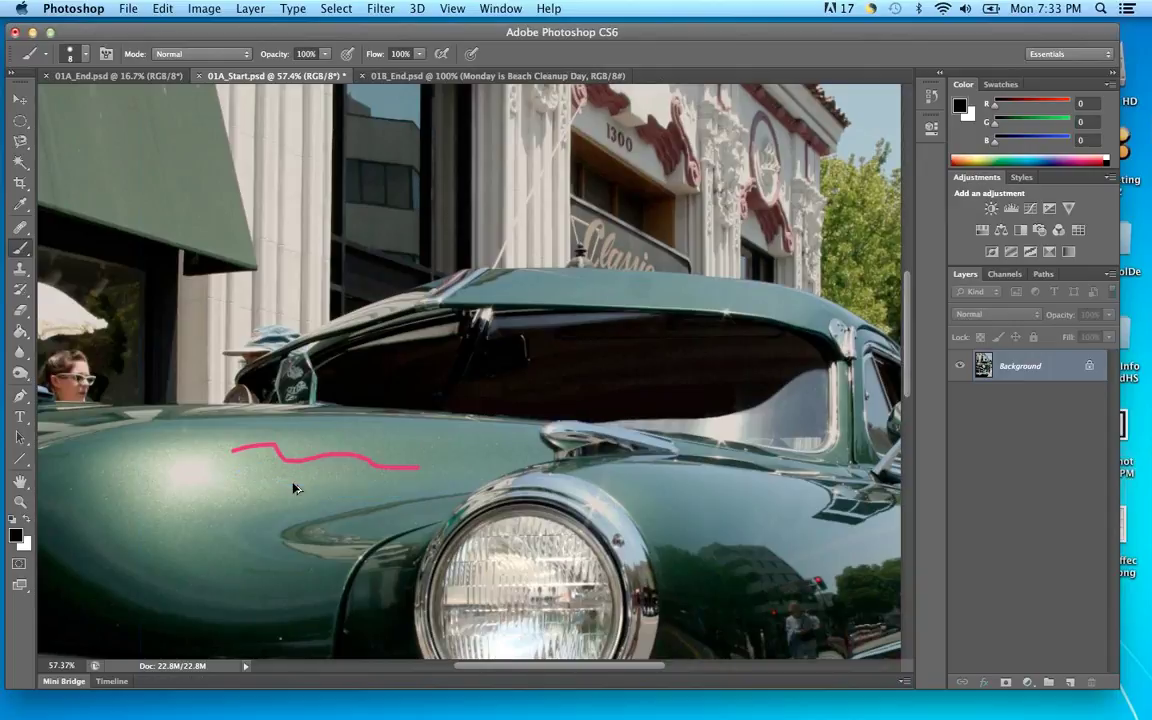
key(super+alt+z)
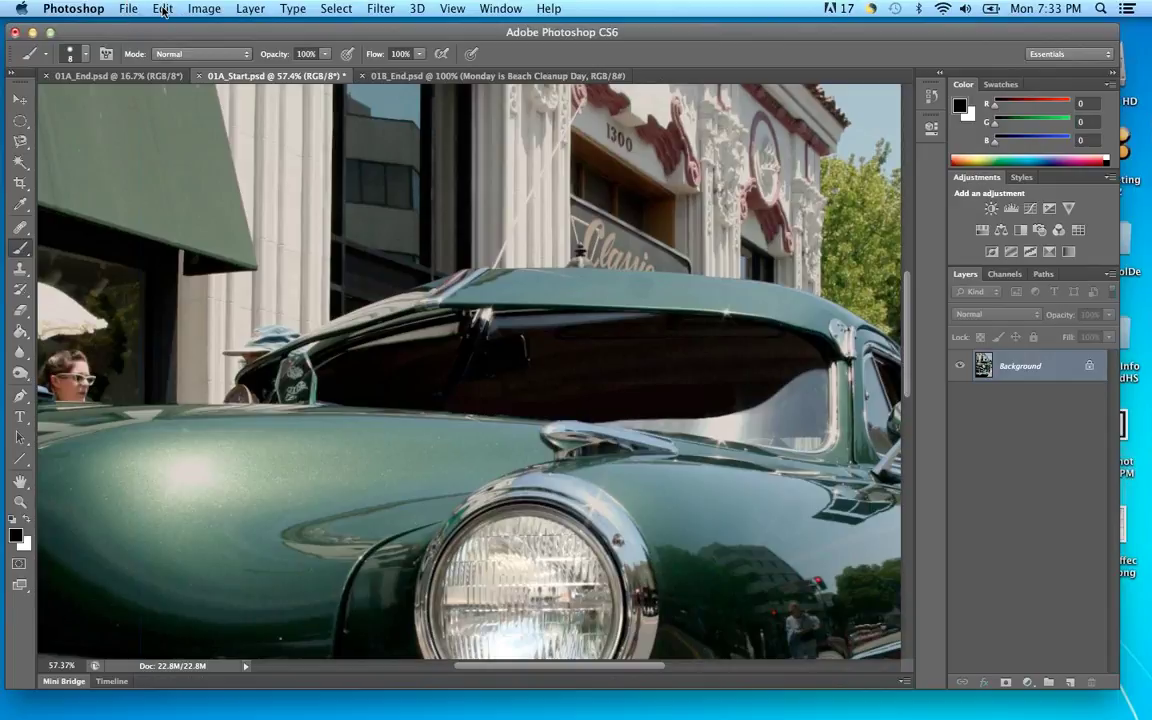
key(super+shift+z)
key(super+shift+z)
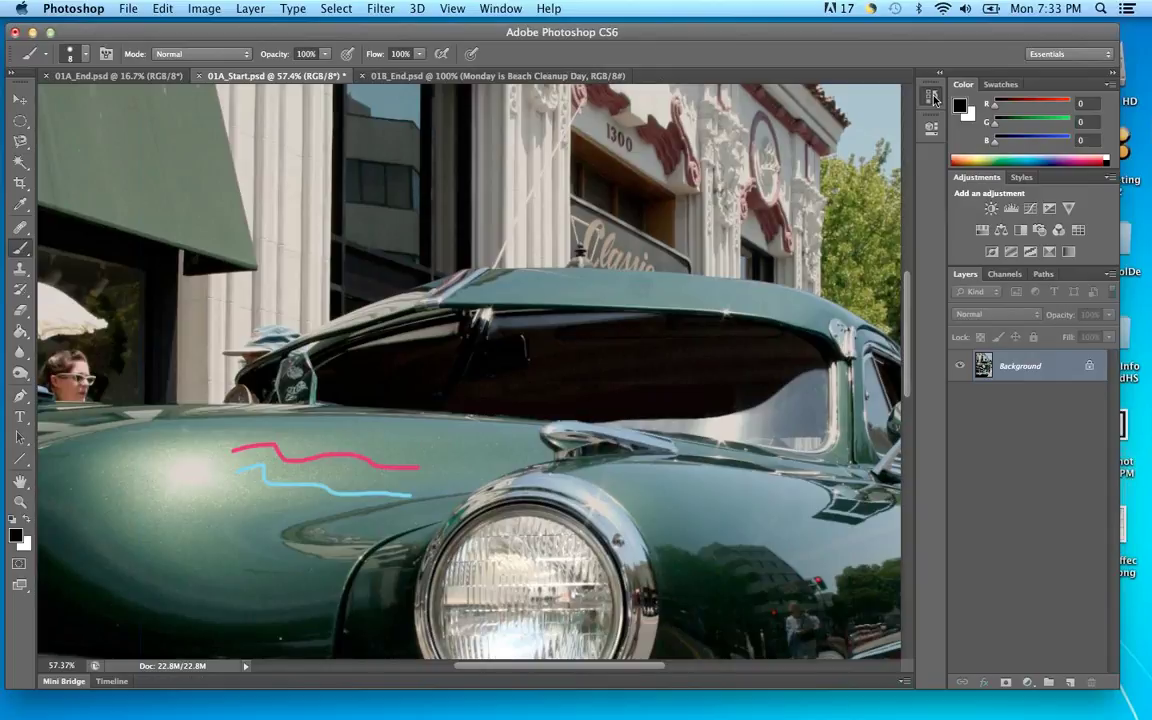
Revert the image in the history to the first brush stroke and paint a short black stroke below the pink one
click(933, 97)
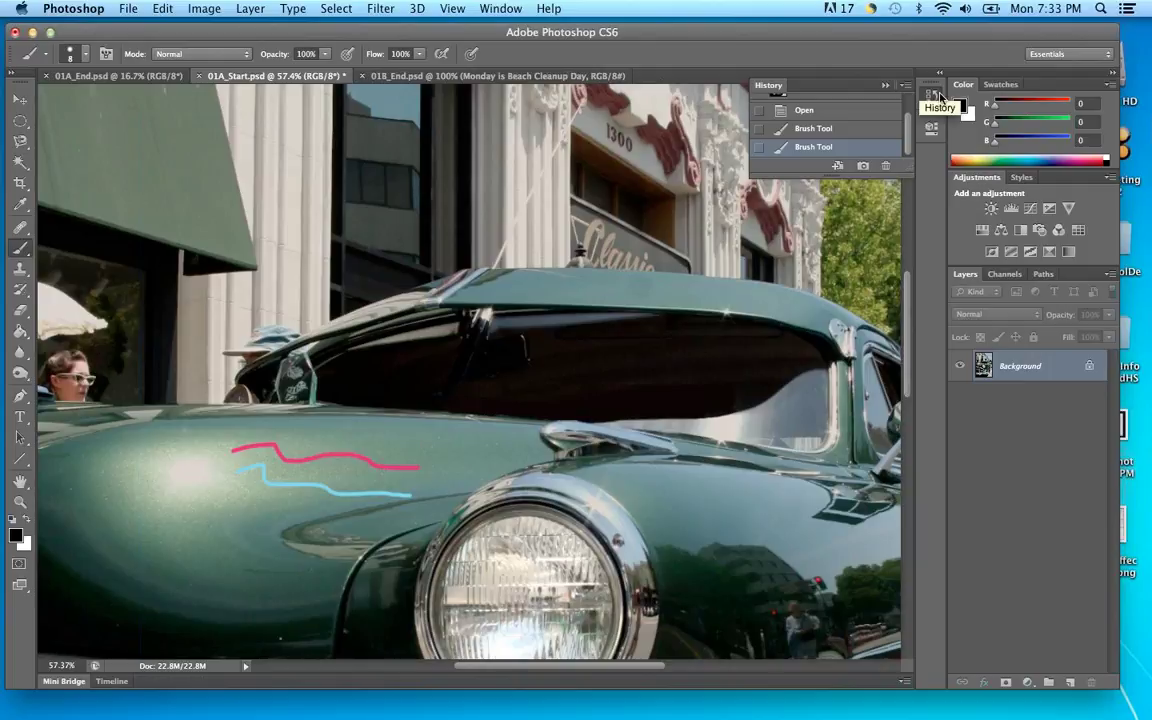
click(837, 128)
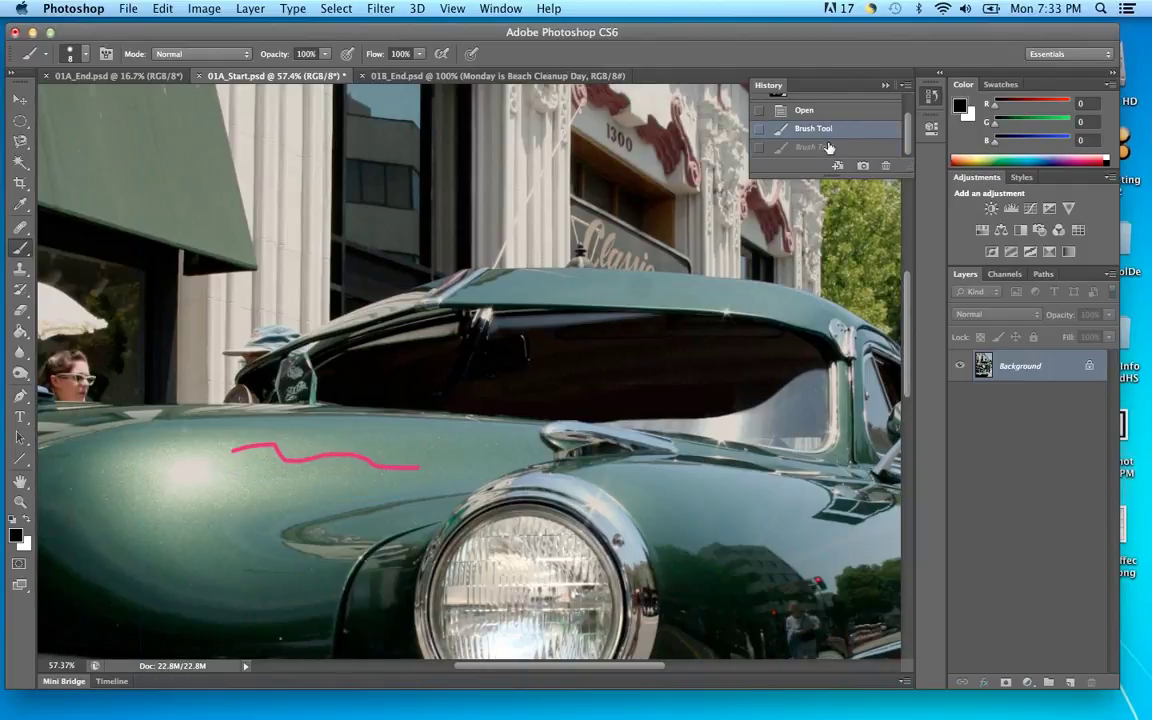
key(super+z)
click(831, 131)
key(super+z)
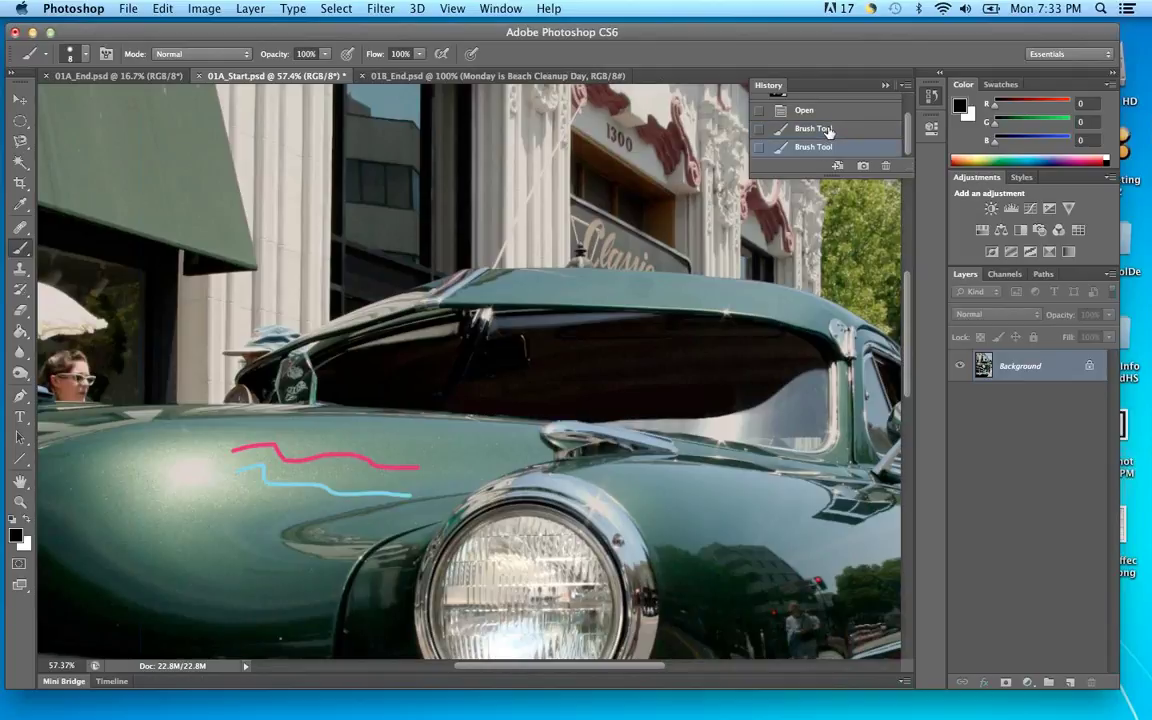
click(829, 130)
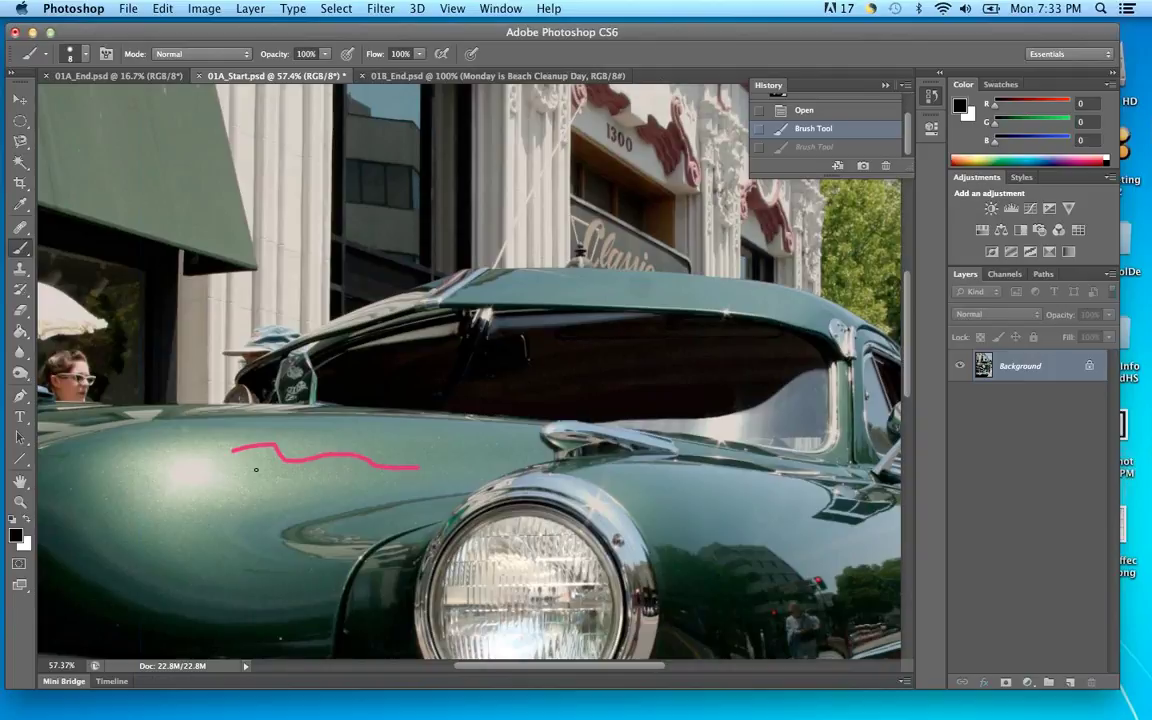
drag(263, 480, 328, 498)
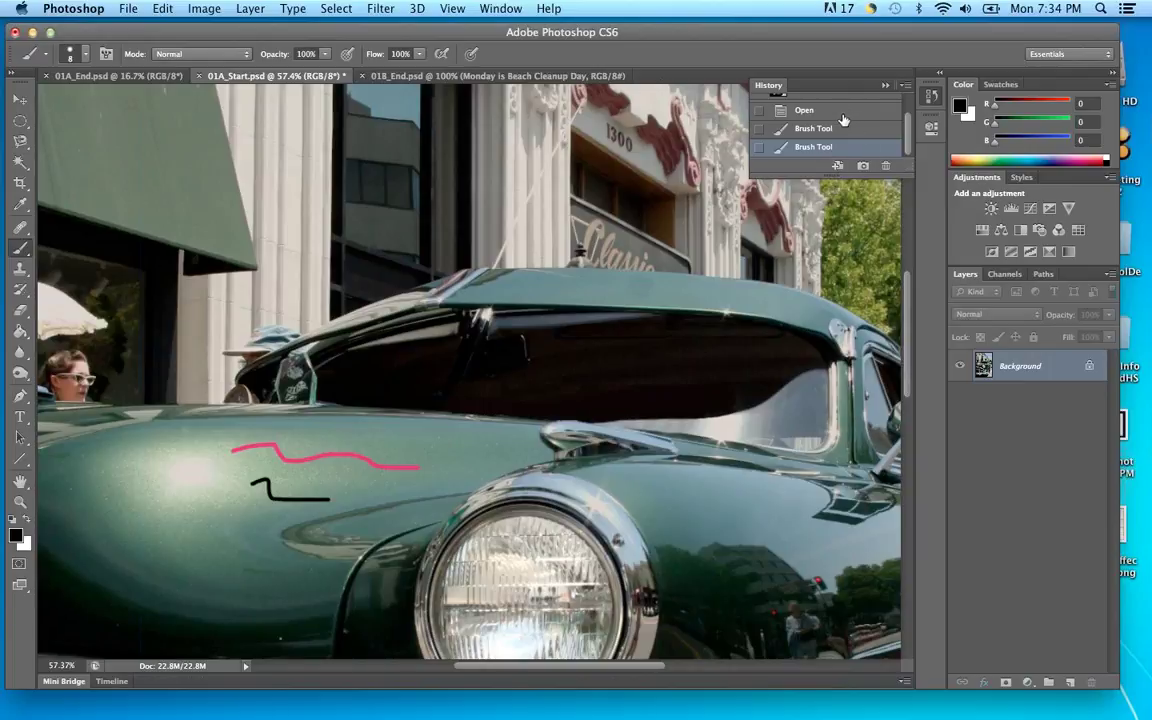
Revert the image to its Open history state, and enlarge and collapse the history list
click(843, 112)
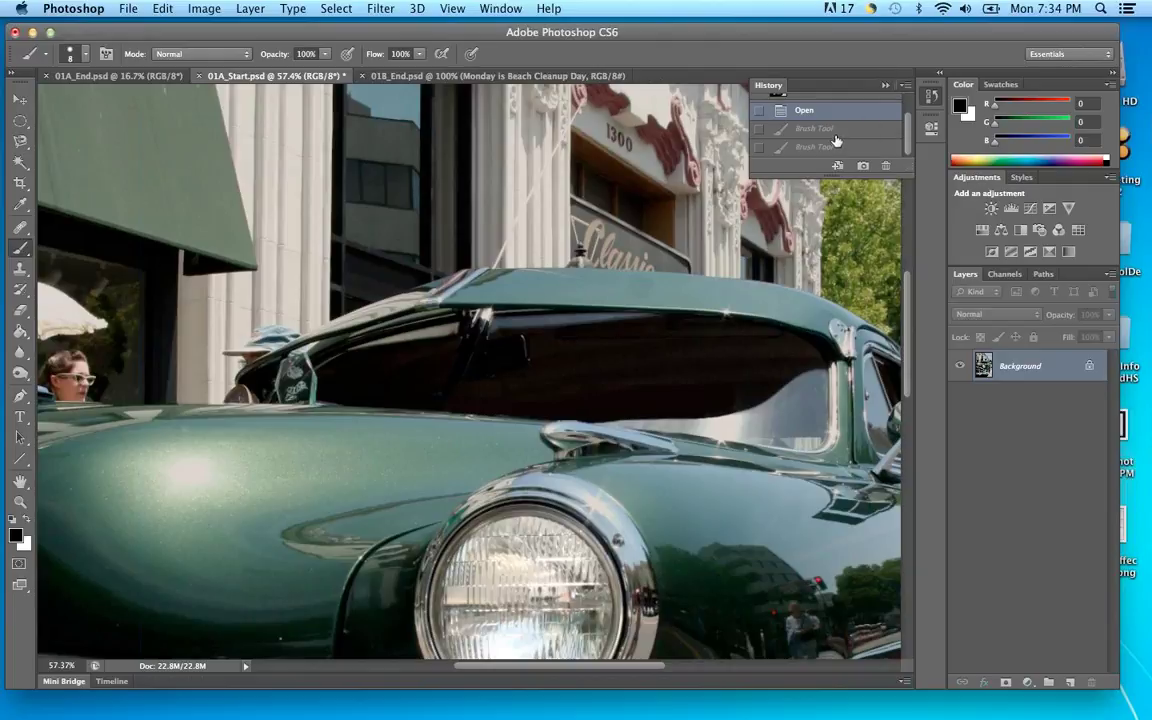
drag(899, 172, 907, 258)
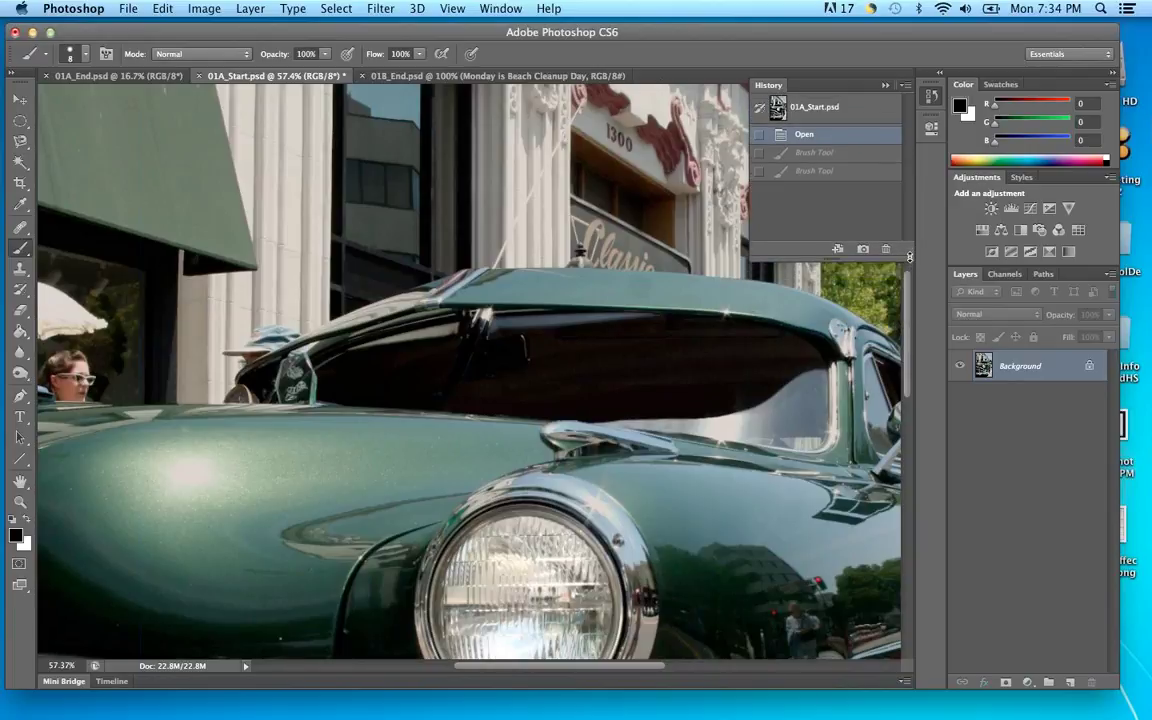
click(885, 88)
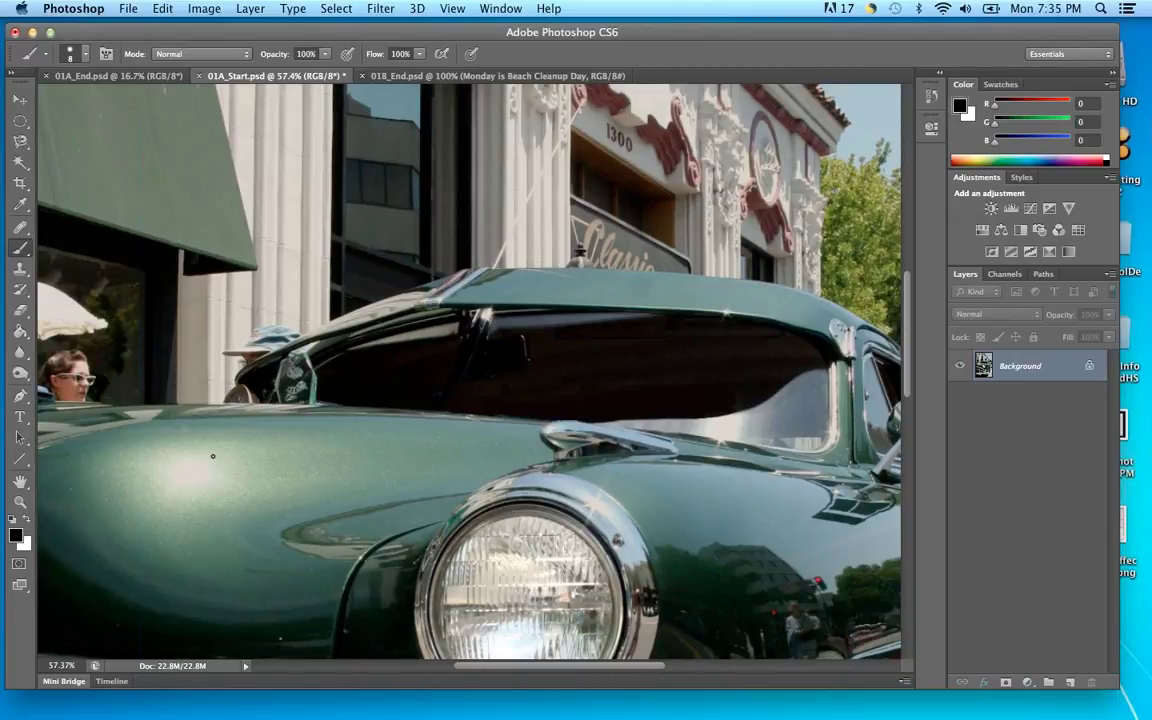
Brush a wavy black stroke across the car hood and undo it
mouse_move(222, 458)
mouse_down()
mouse_move(276, 438)
mouse_move(351, 460)
mouse_move(404, 458)
mouse_up()
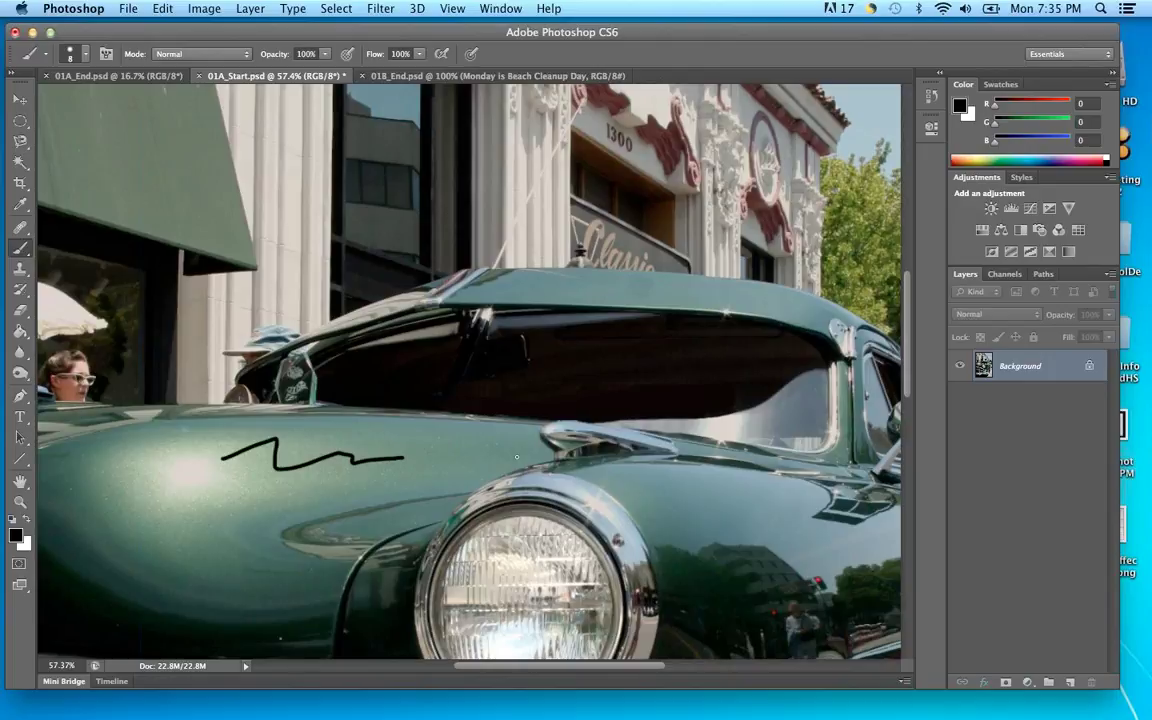
scroll(470, 470, down, 3)
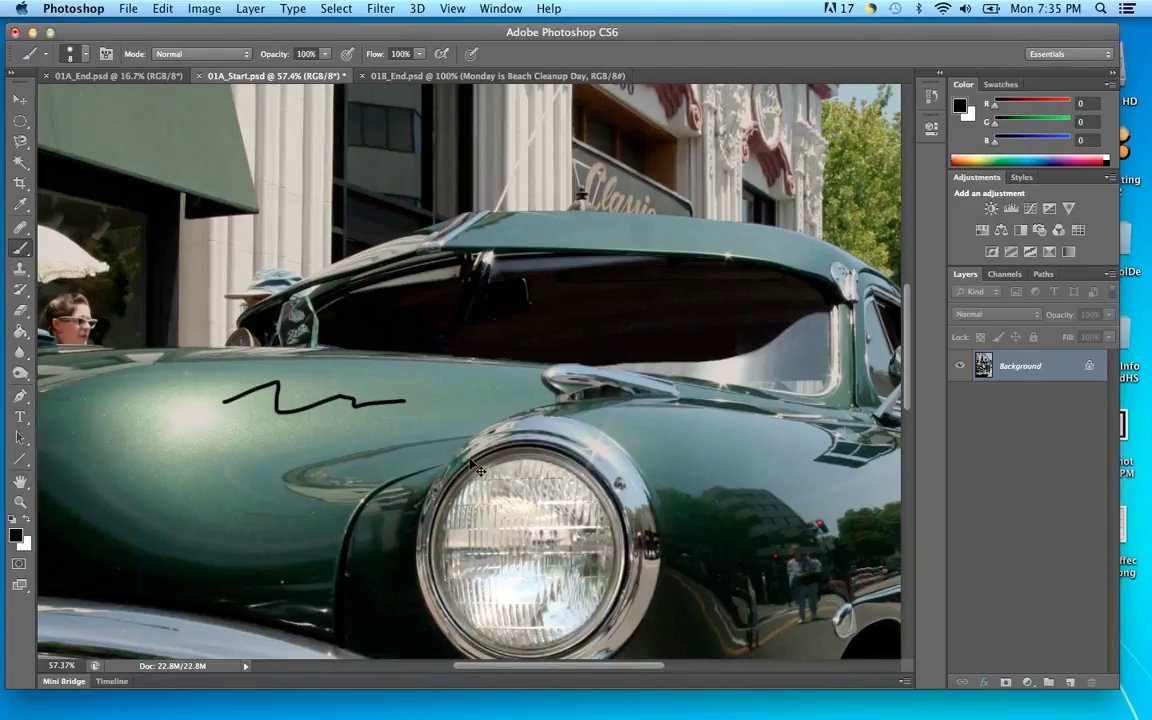
key(super+z)
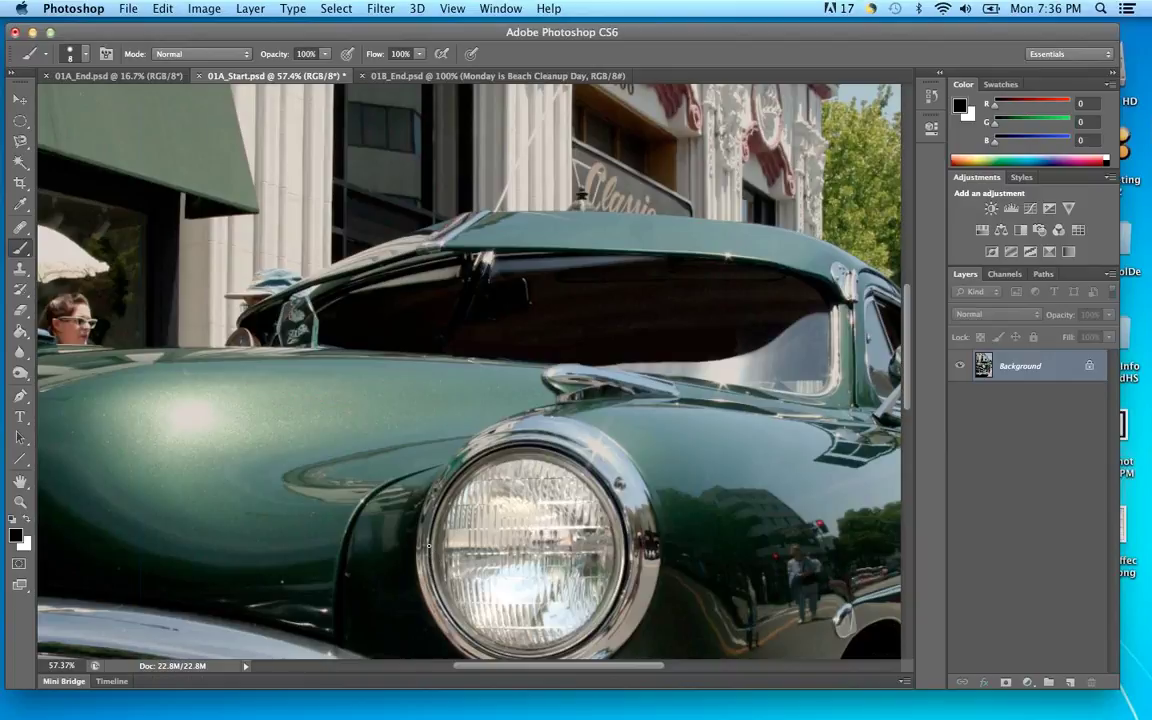
Undo the last state change and step forward through the brush stroke history
click(163, 9)
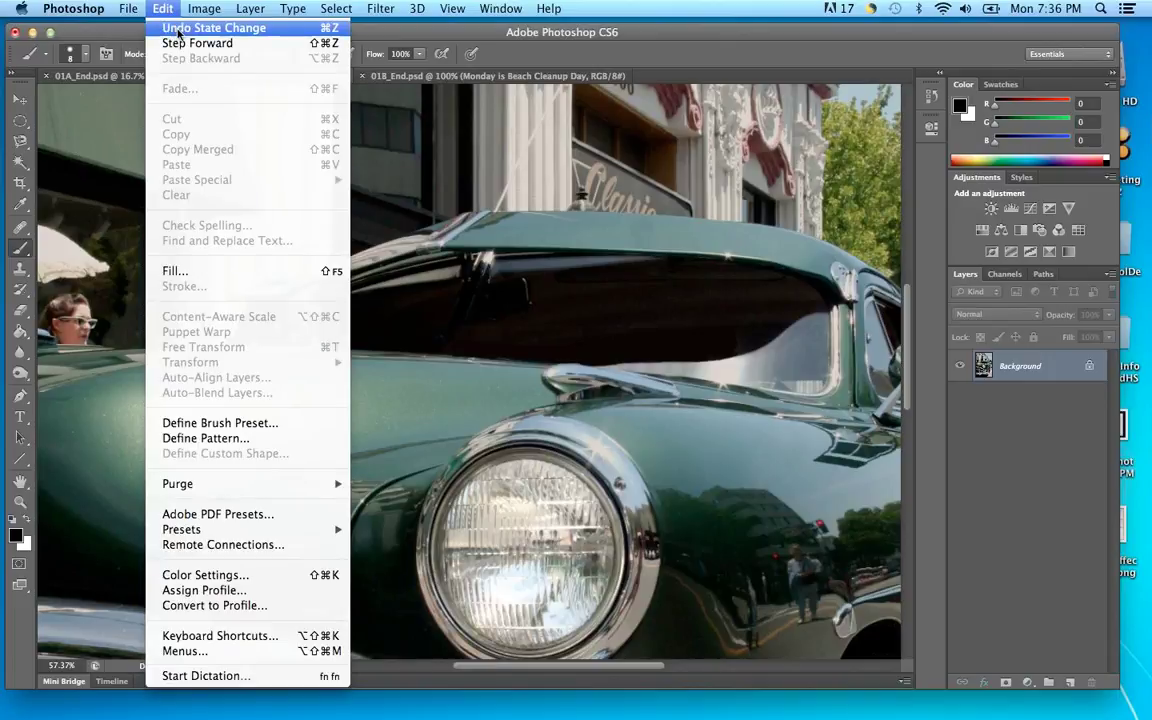
click(179, 30)
click(163, 9)
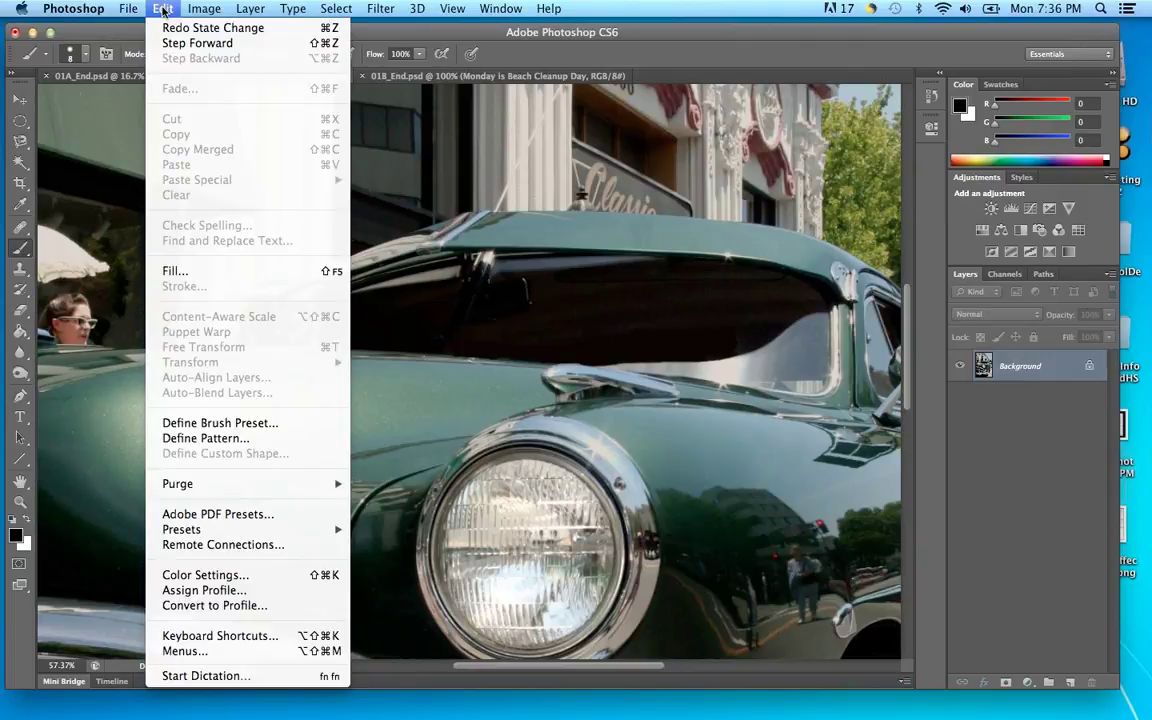
click(165, 43)
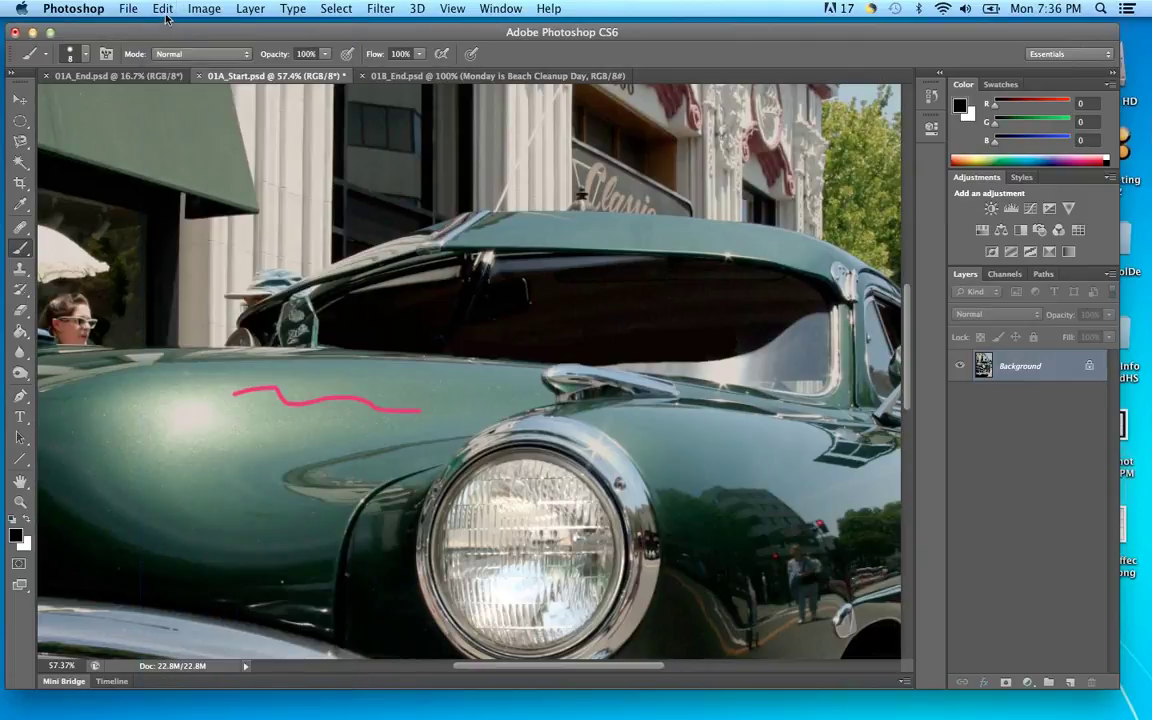
click(164, 10)
click(172, 44)
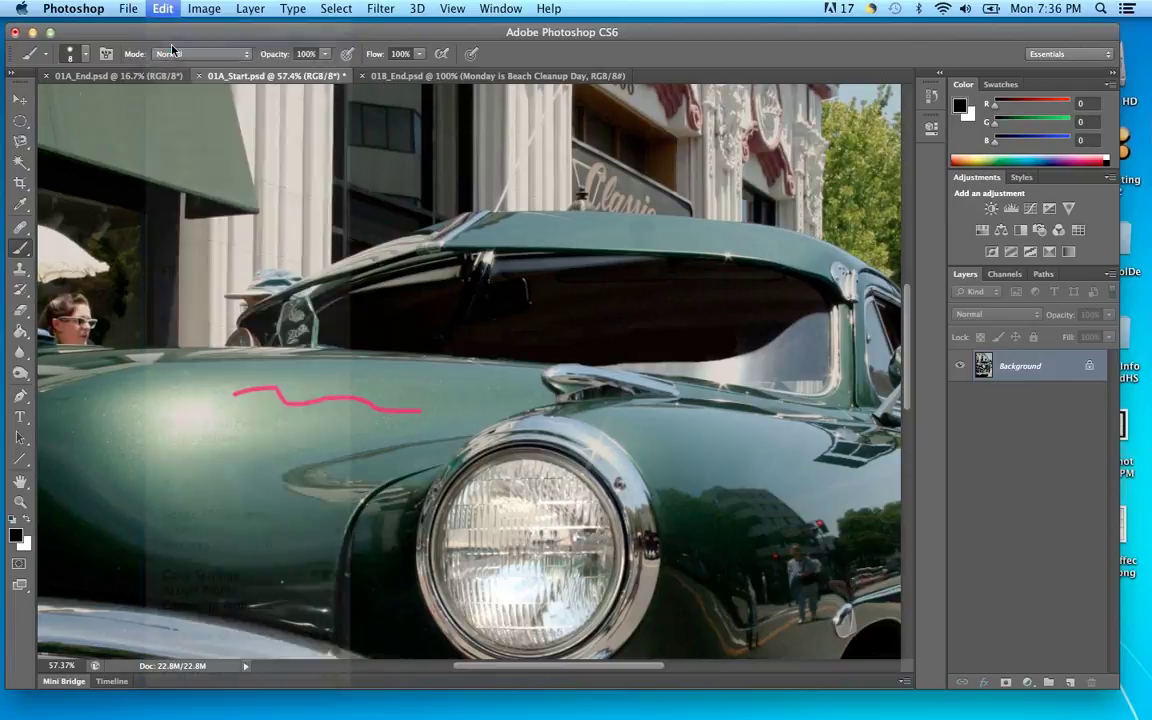
Step backward one state in the brush stroke history
click(162, 9)
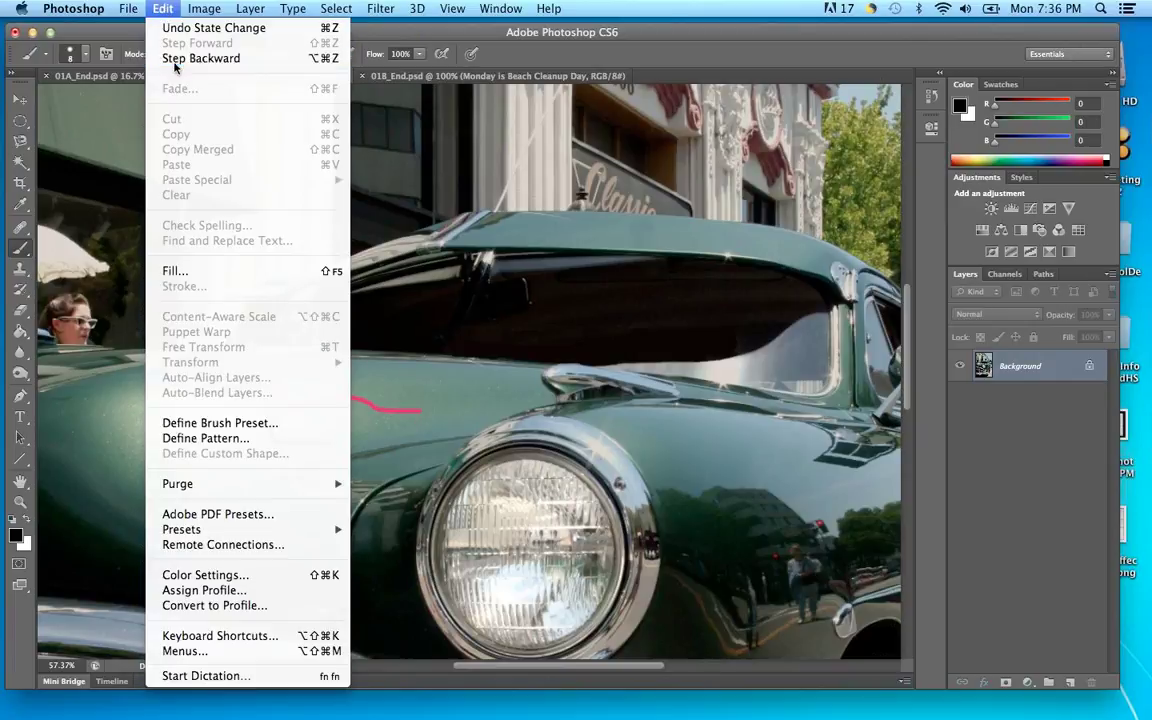
click(174, 60)
click(163, 10)
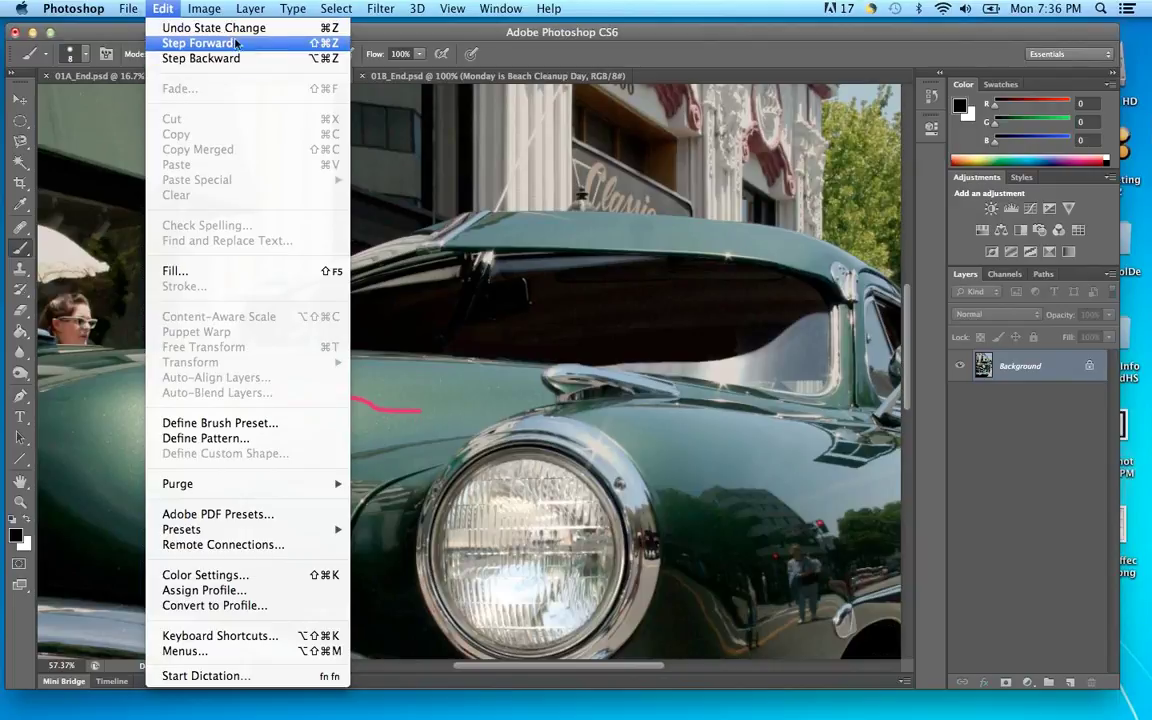
click(160, 10)
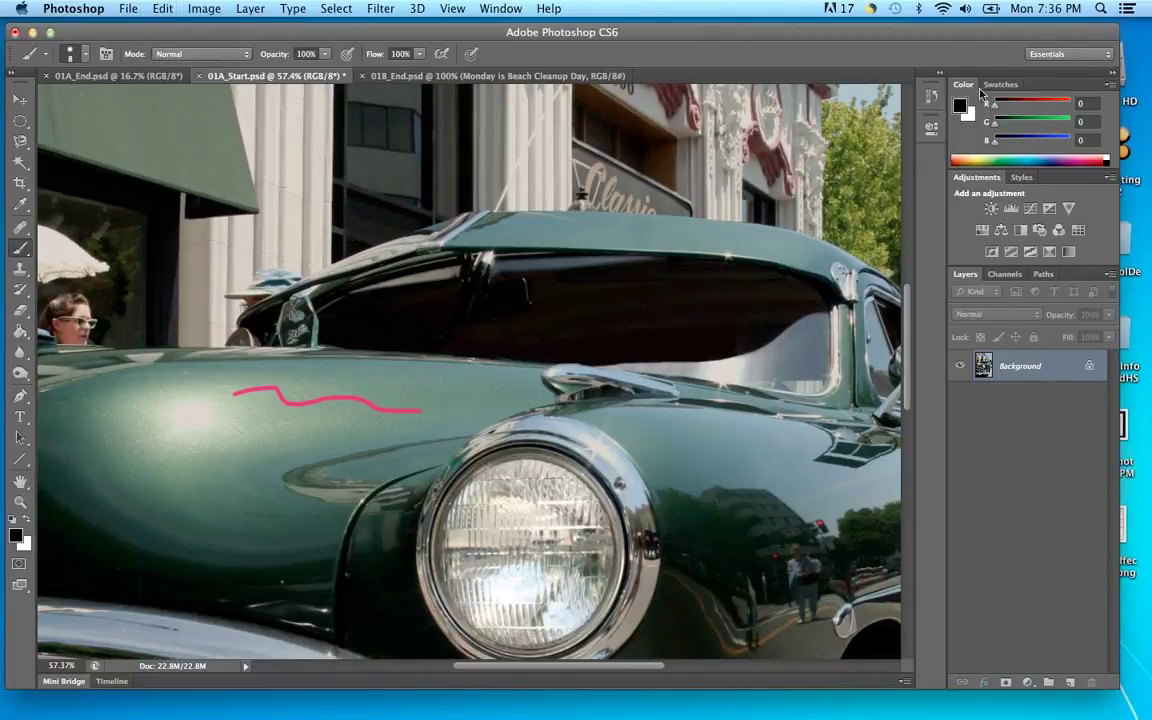
Remove the pink stroke by returning to the Open state in the history, and collapse the history list
click(933, 99)
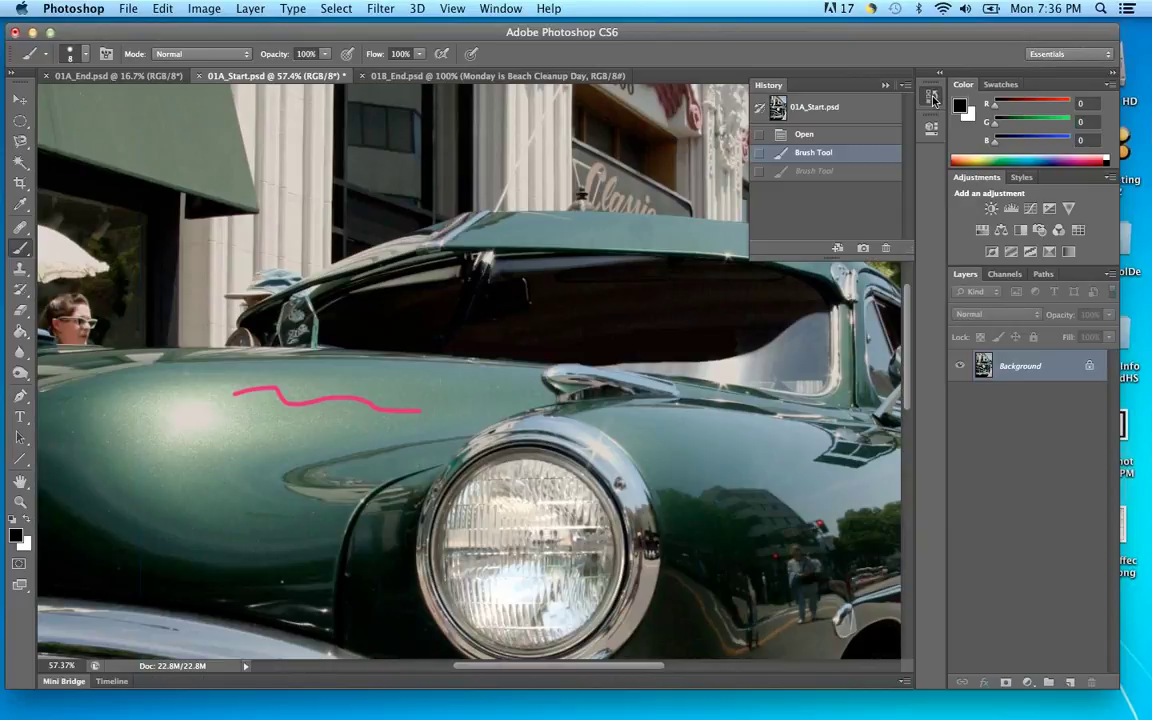
click(834, 136)
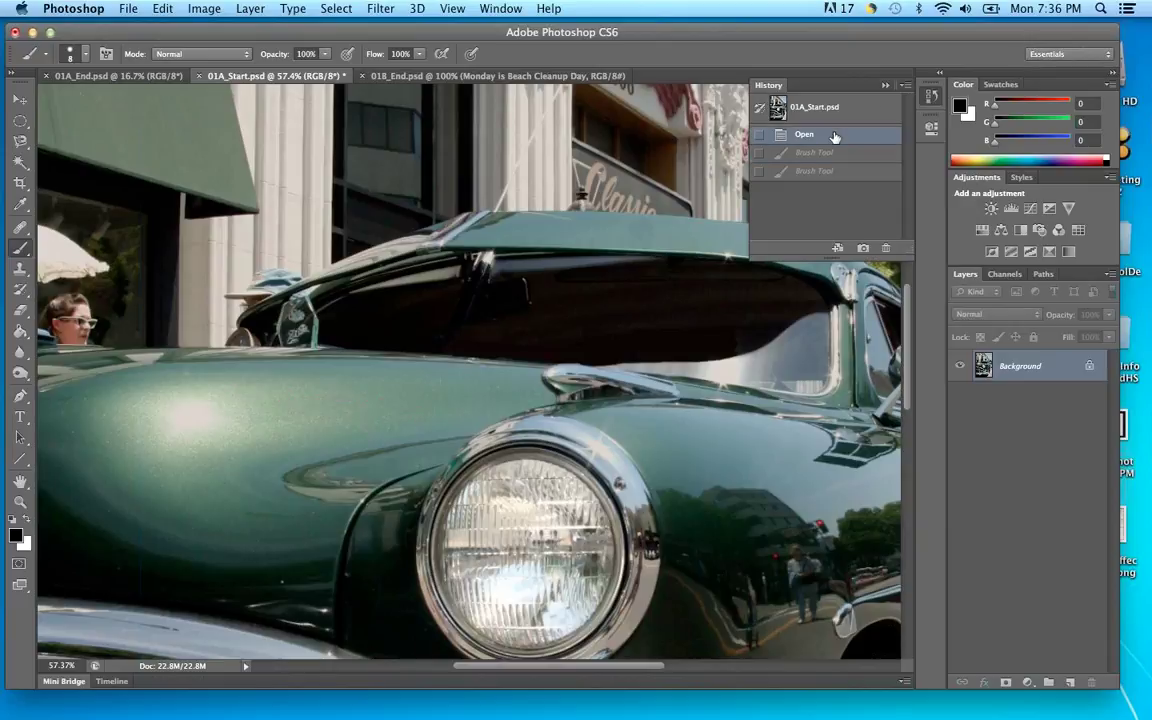
click(885, 85)
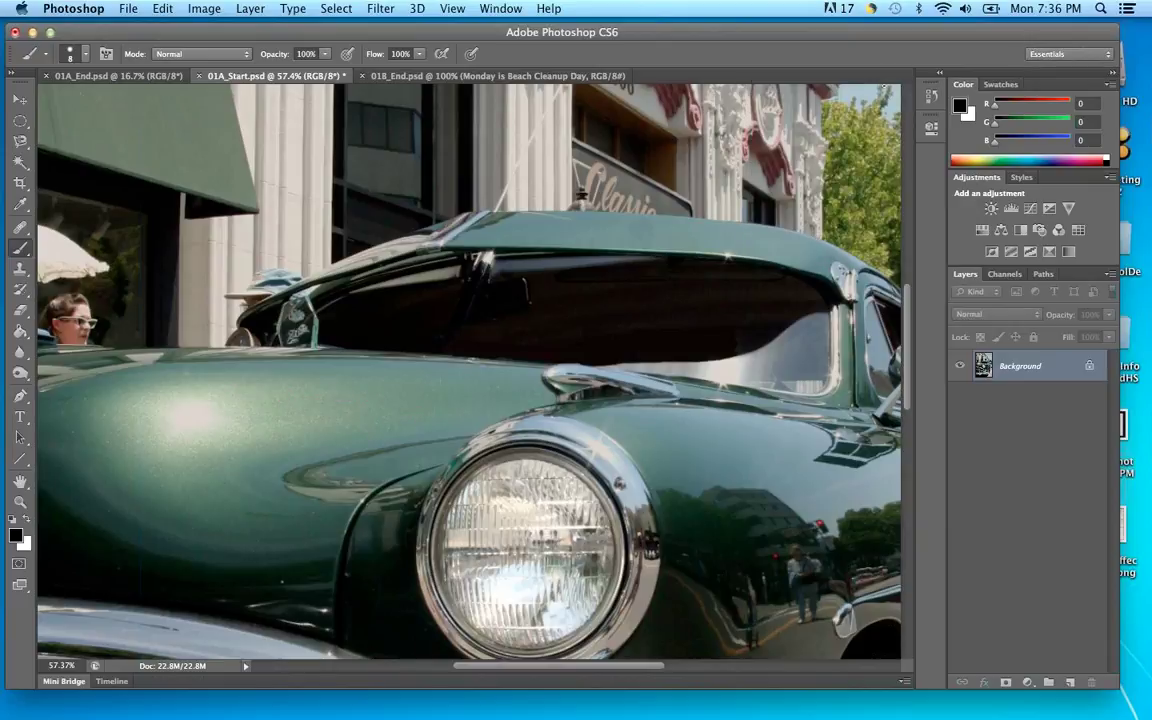
Examine the available workspaces, the Reset Essentials option and the file commands
click(501, 9)
mouse_move(517, 40)
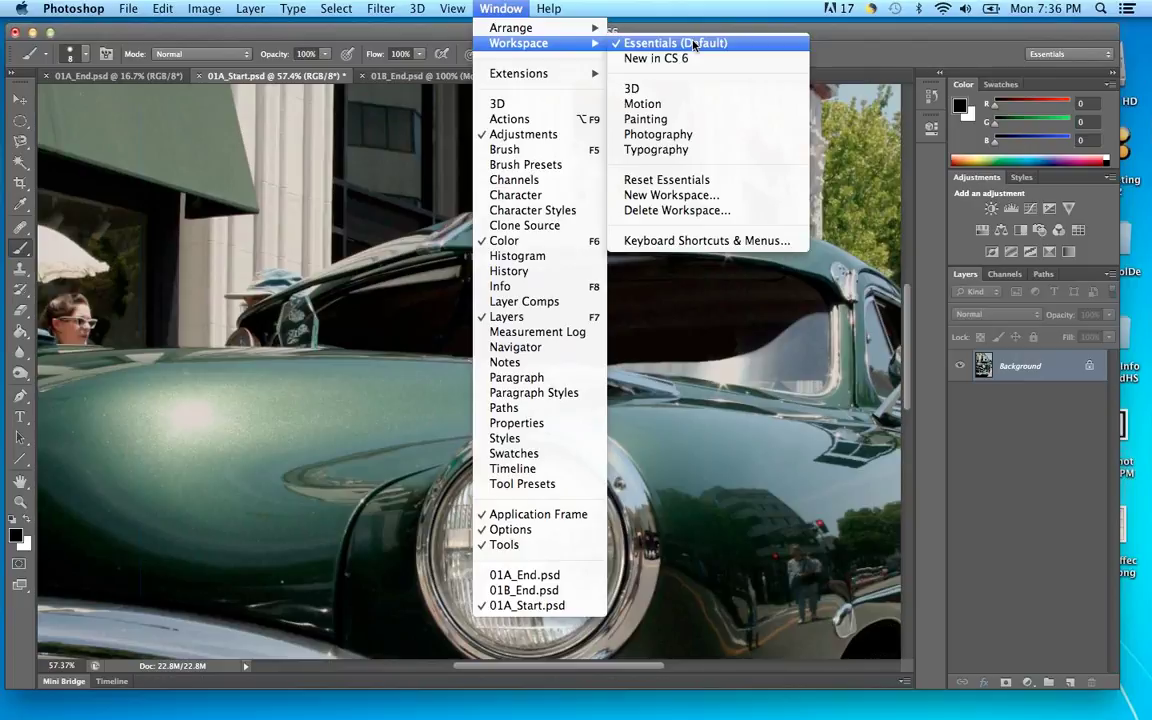
click(703, 181)
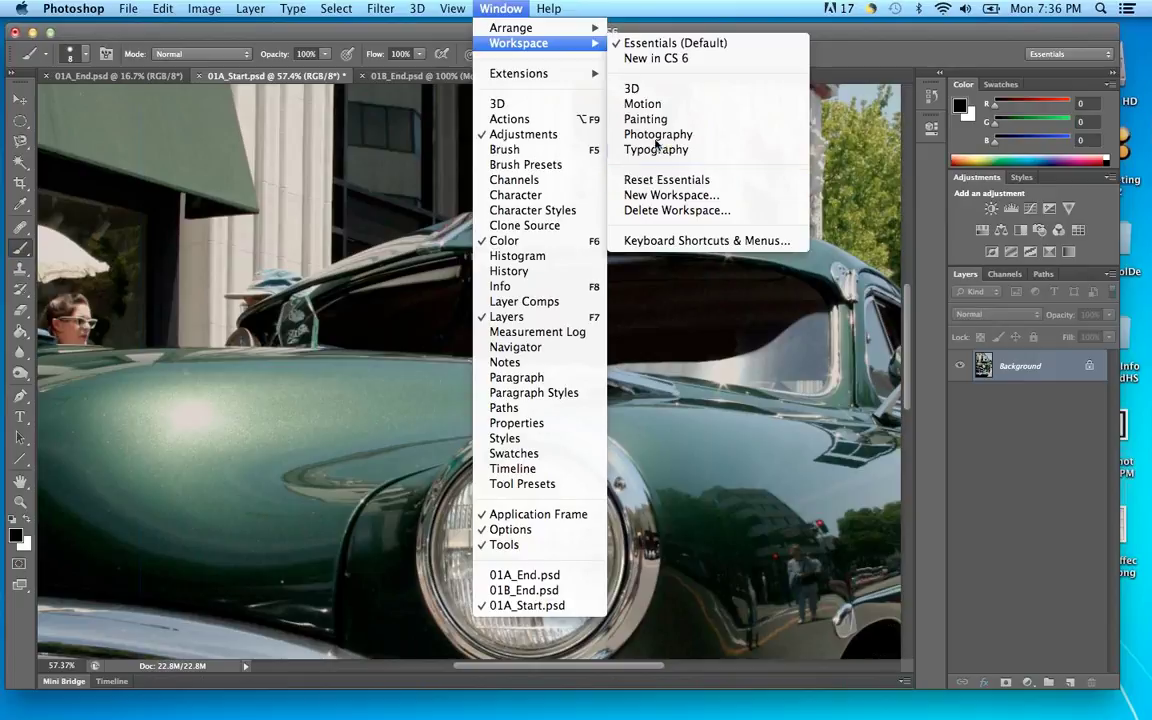
click(548, 8)
mouse_move(522, 12)
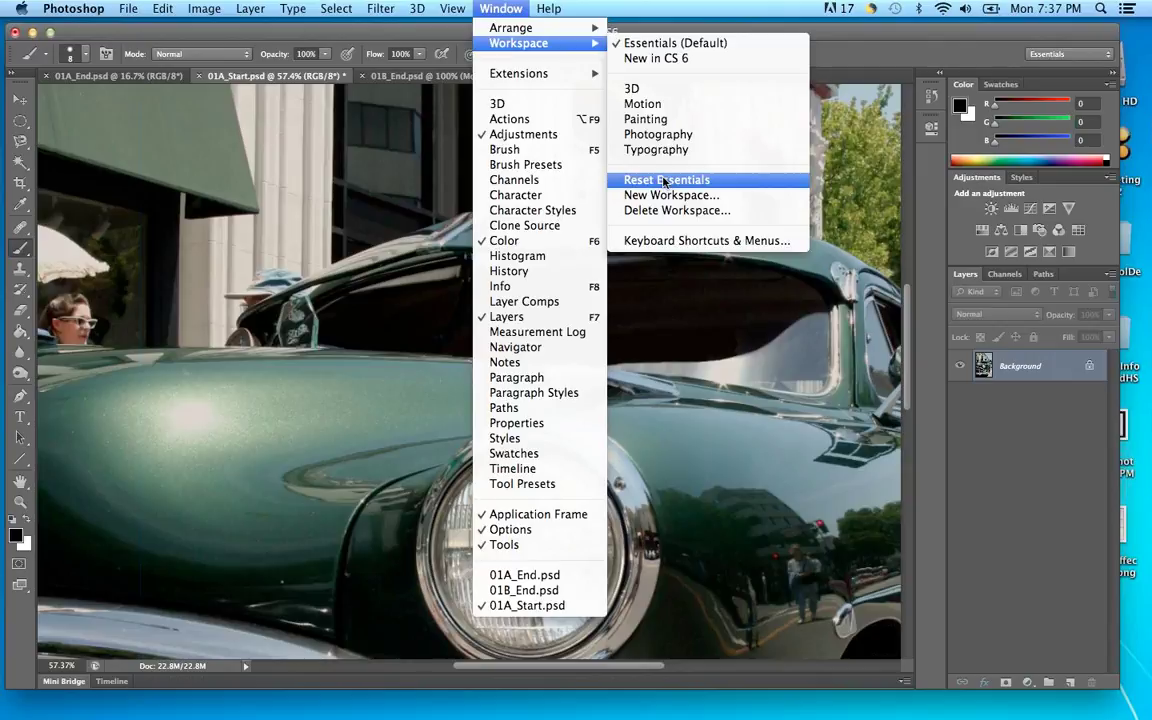
mouse_move(129, 12)
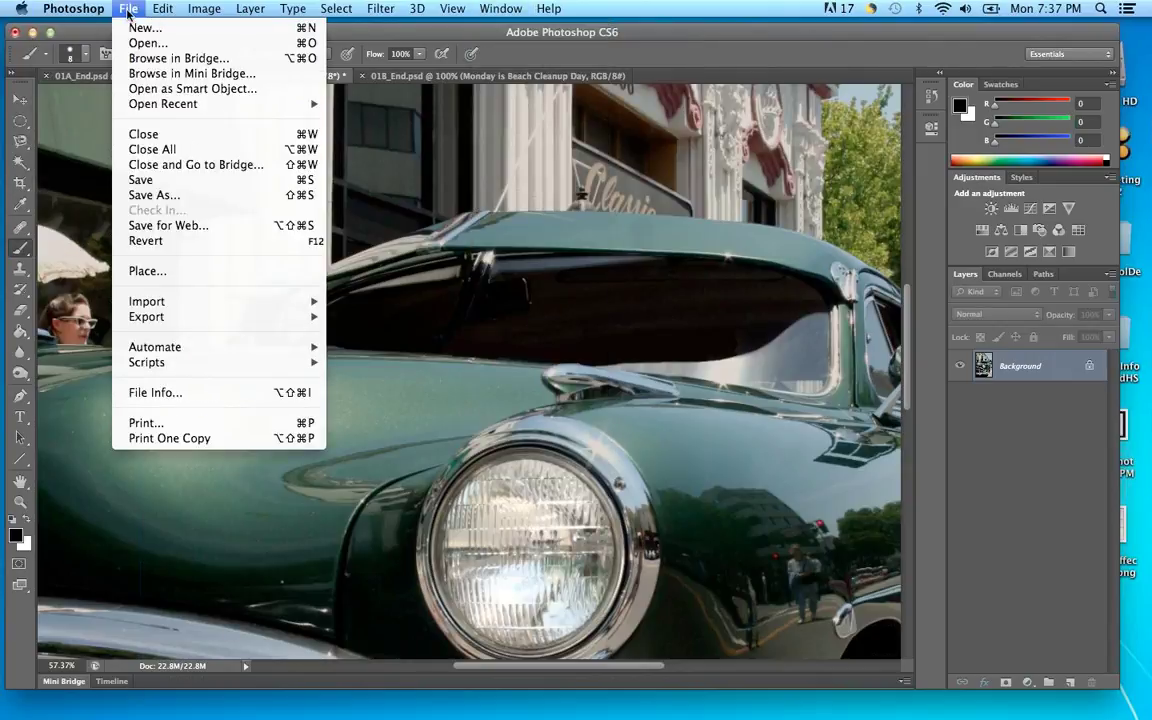
click(124, 11)
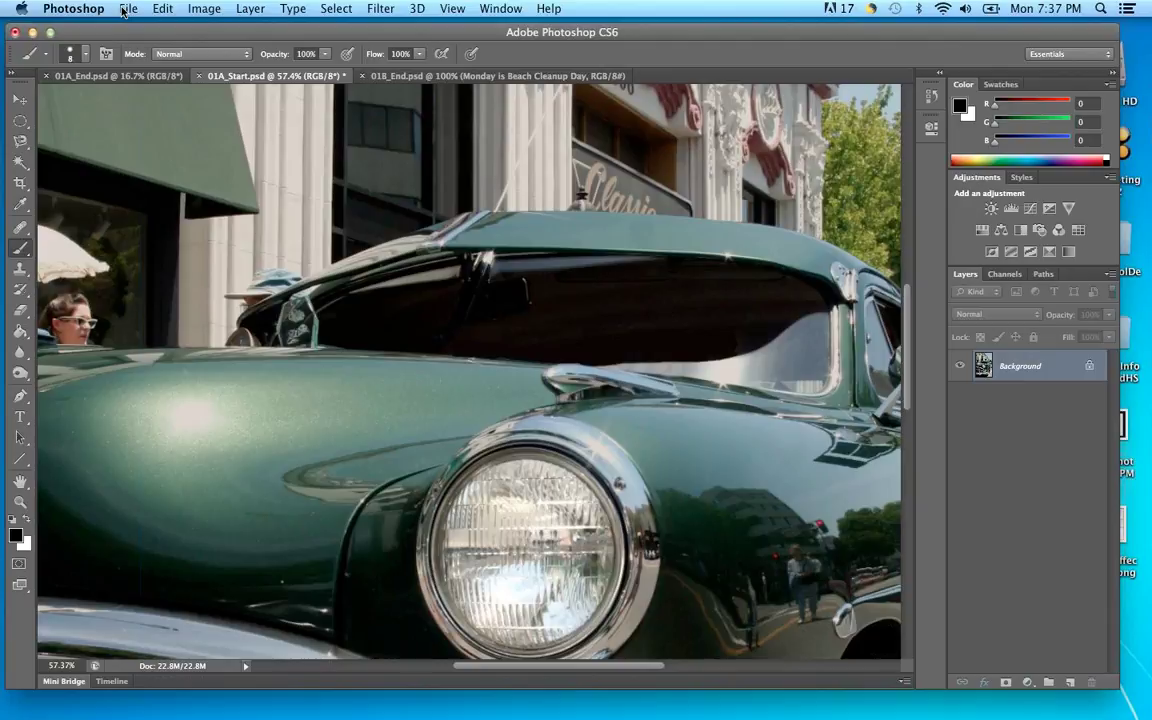
click(124, 11)
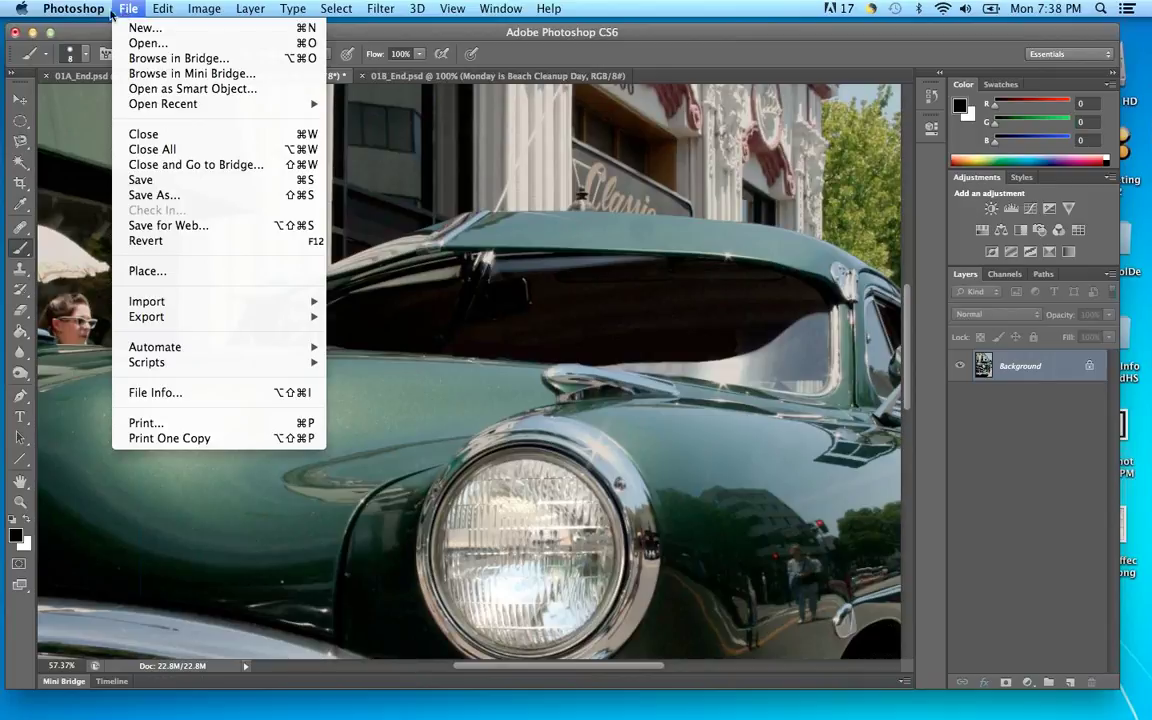
mouse_move(513, 8)
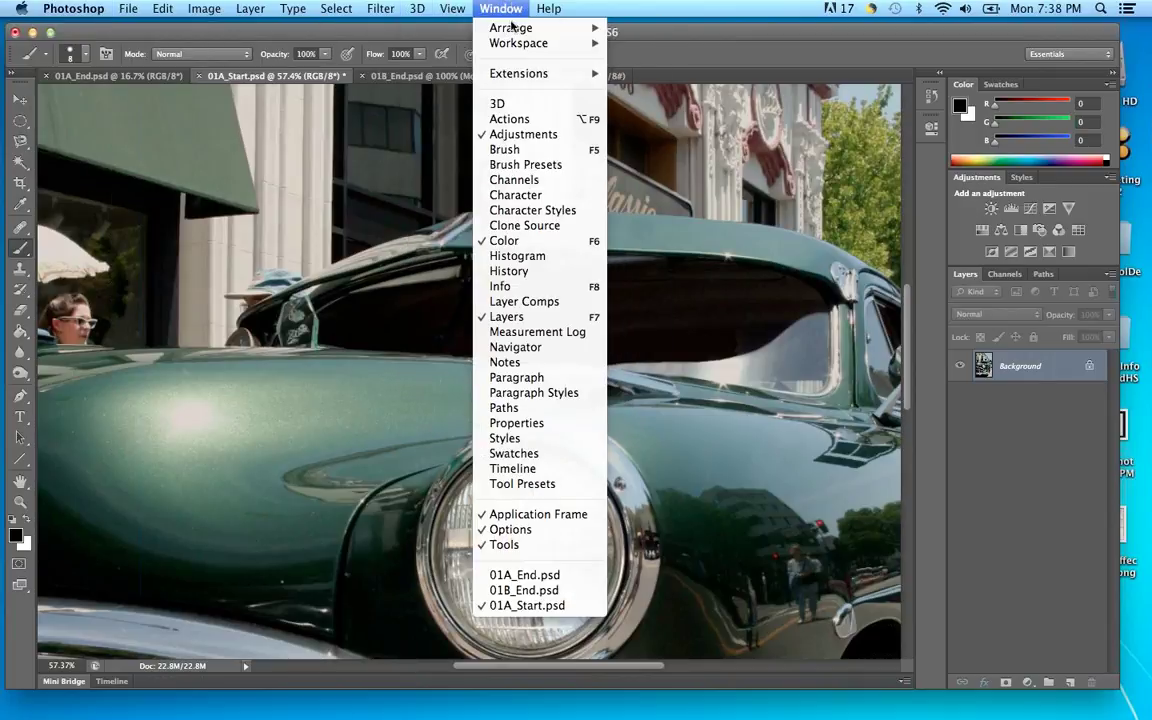
mouse_move(513, 45)
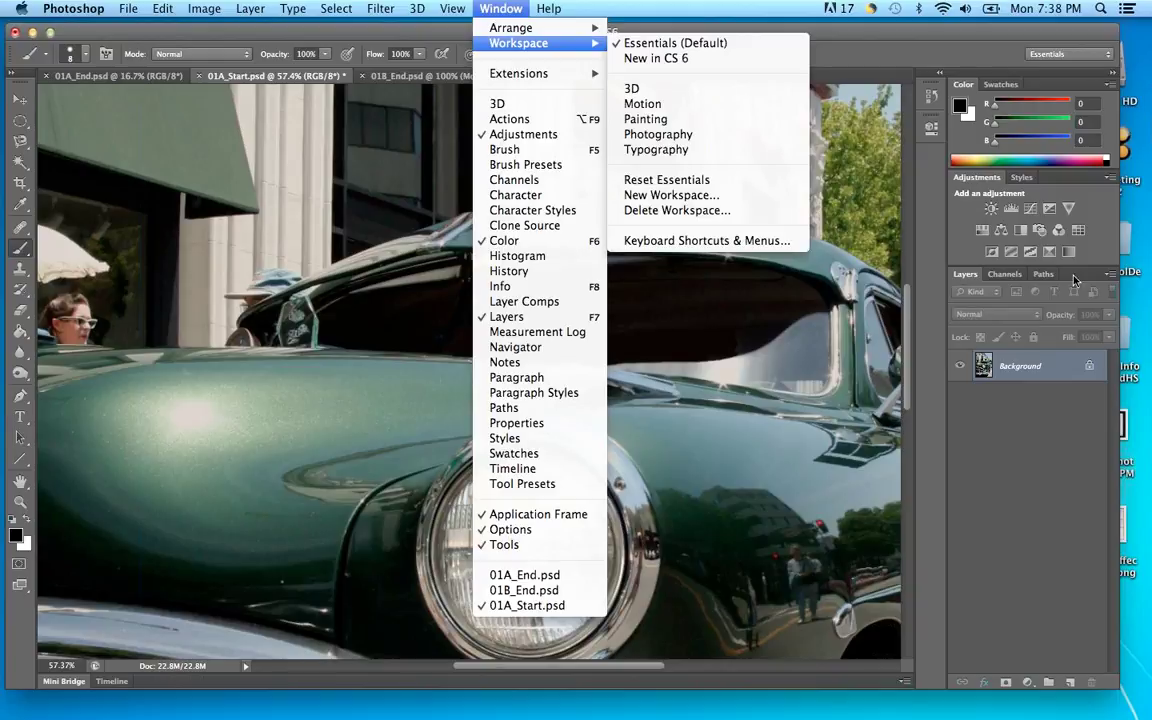
click(975, 280)
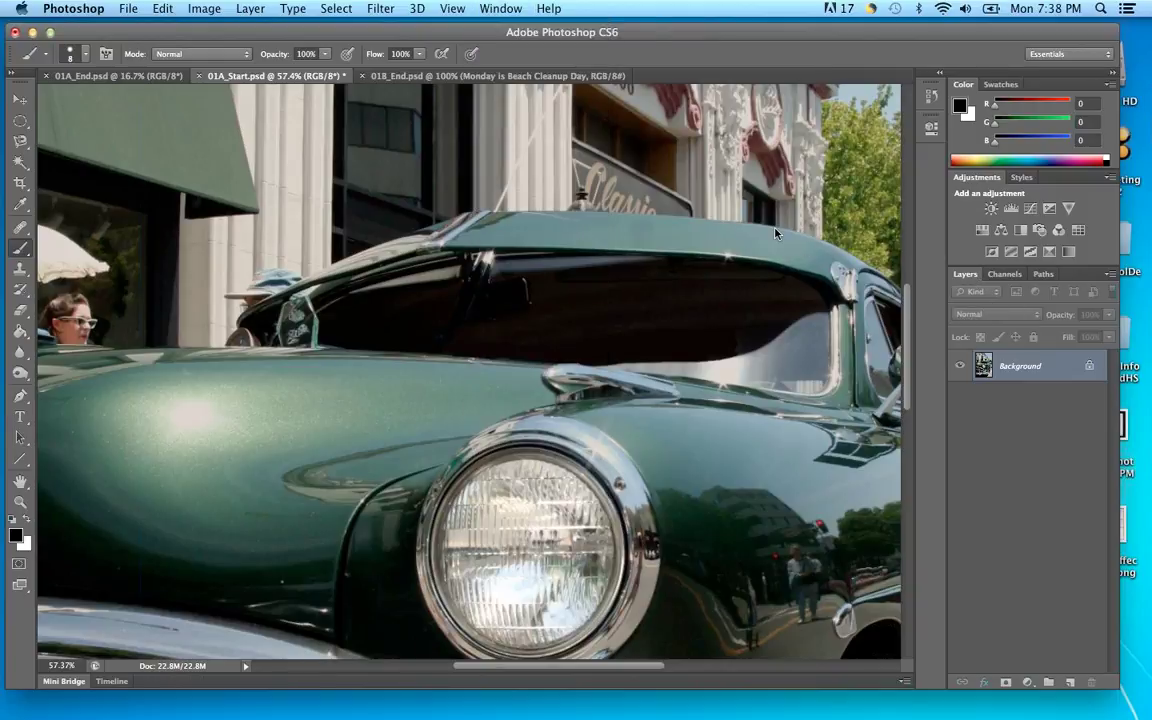
Float the Layers panel over the image, dock it as an icon, and expand and float it over the image again
drag(965, 281, 686, 148)
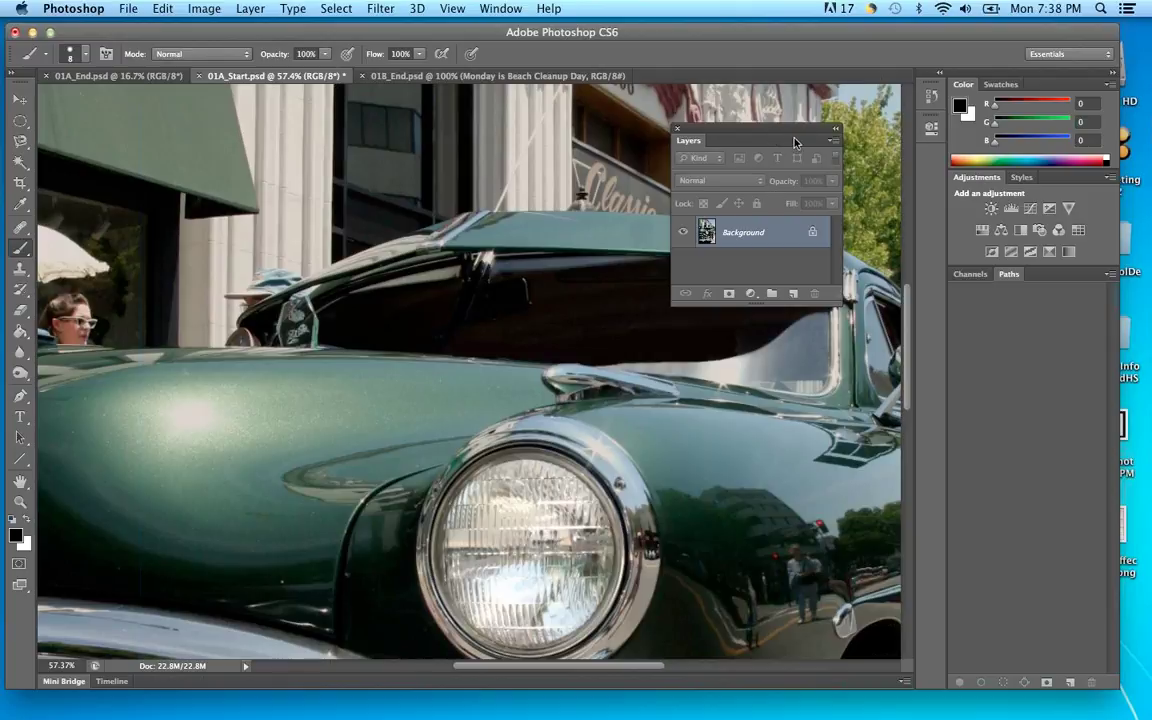
drag(747, 140, 931, 163)
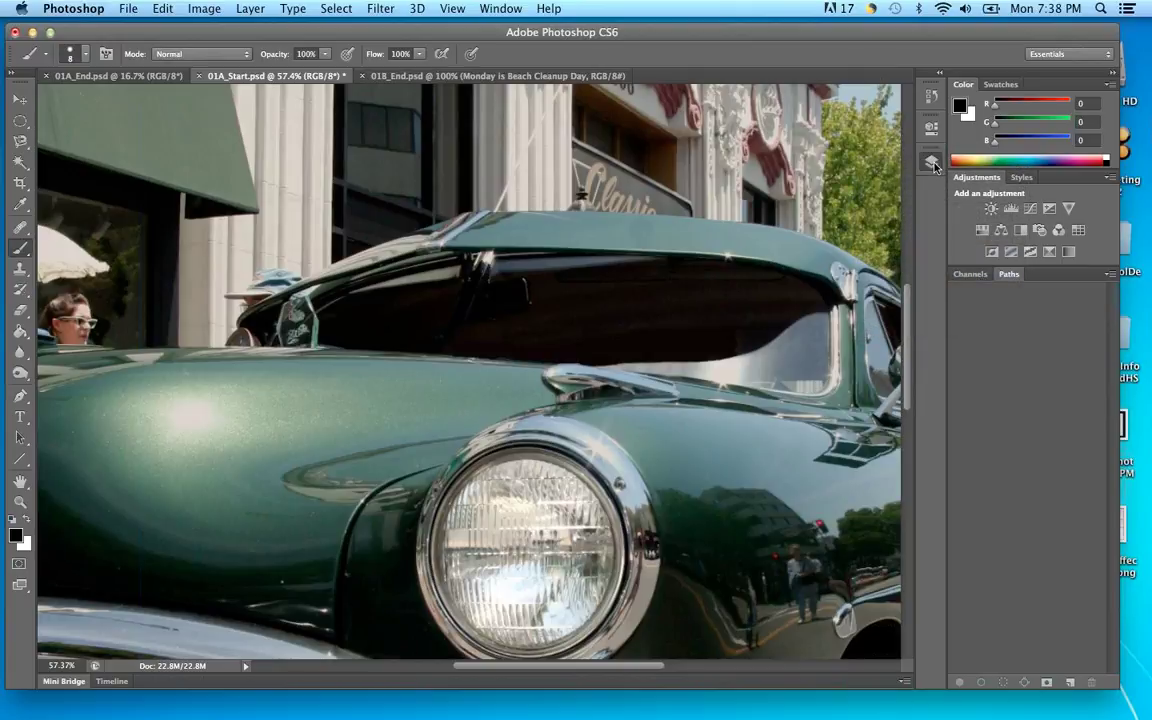
click(933, 164)
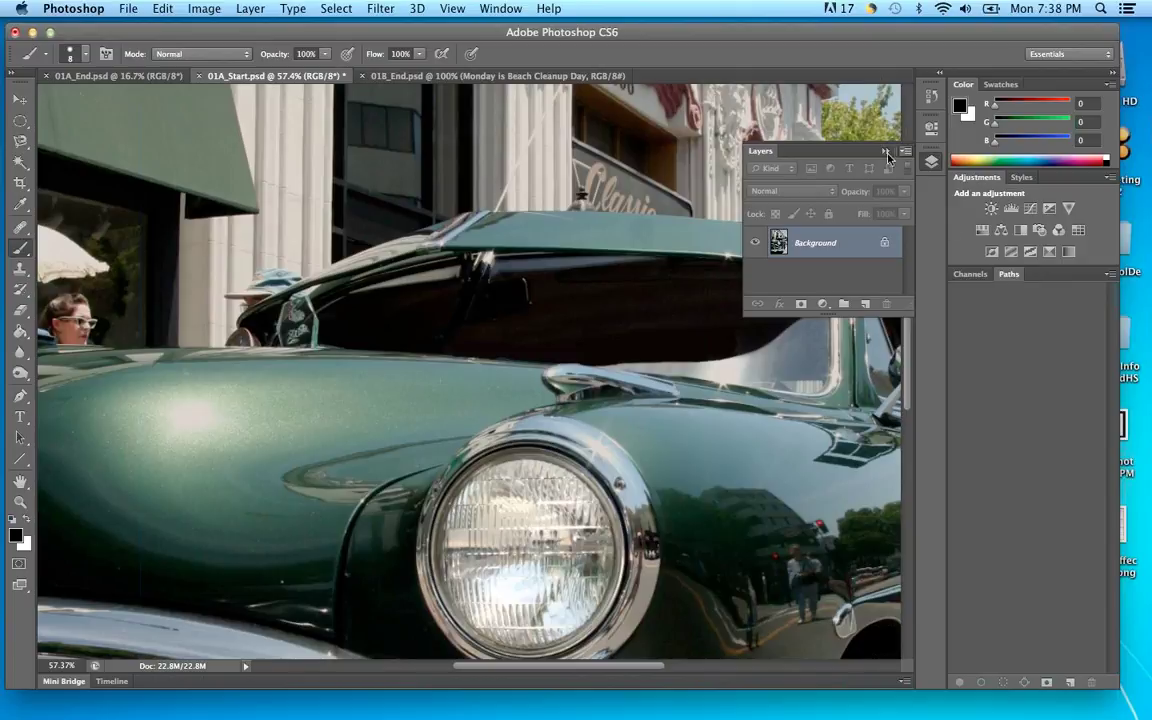
drag(838, 151, 570, 140)
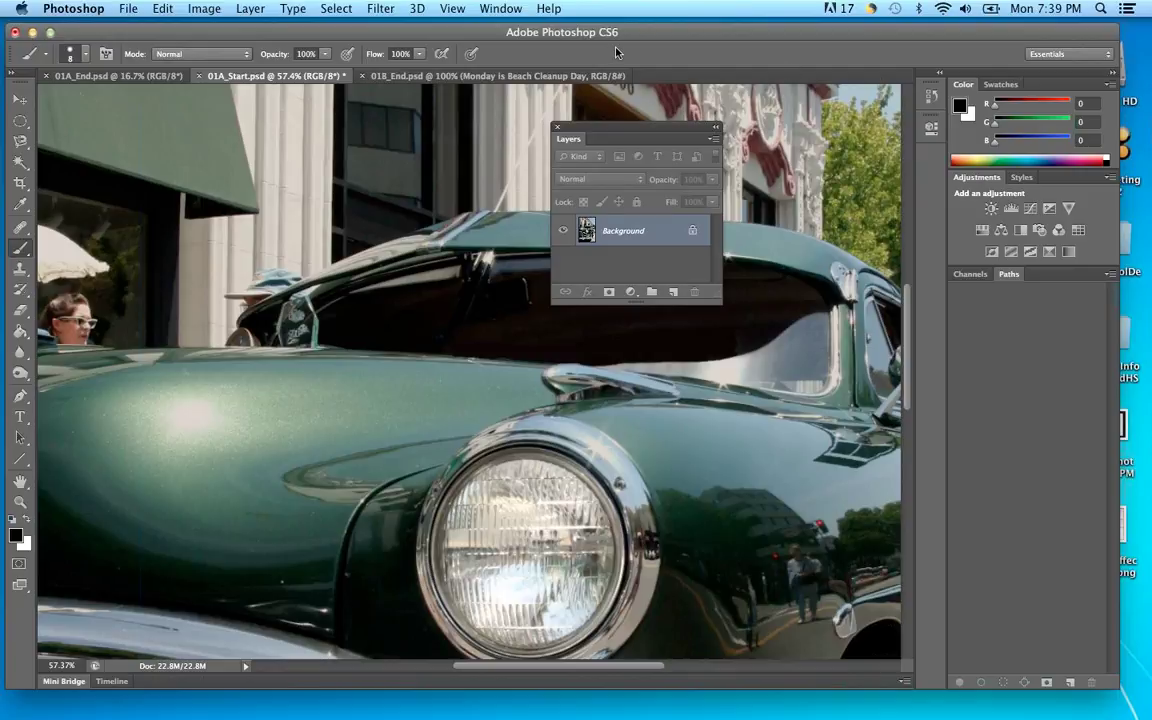
Reset the Essentials workspace to restore its default panel arrangement
click(507, 12)
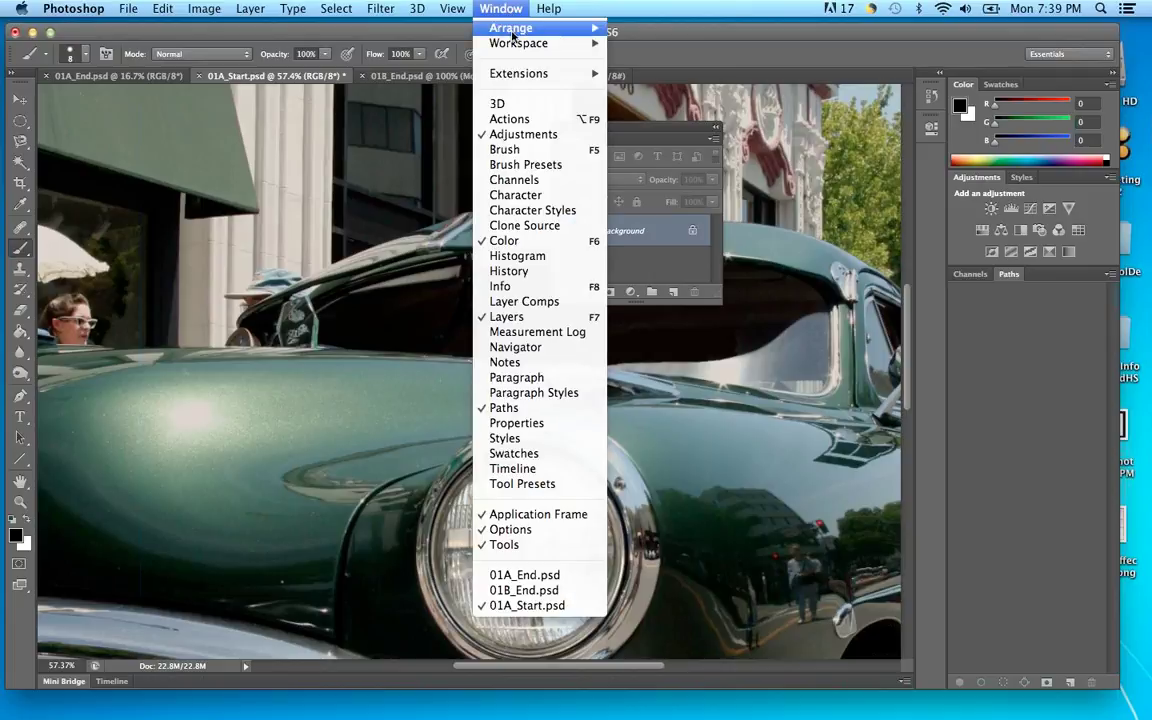
mouse_move(560, 43)
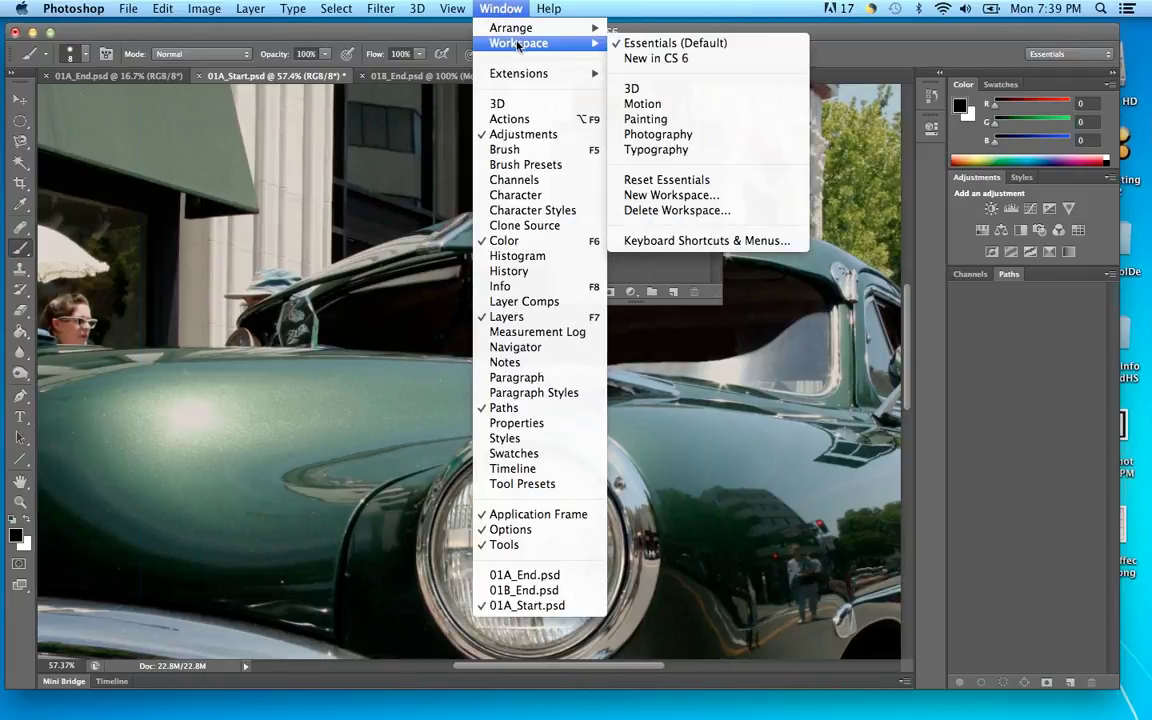
click(731, 184)
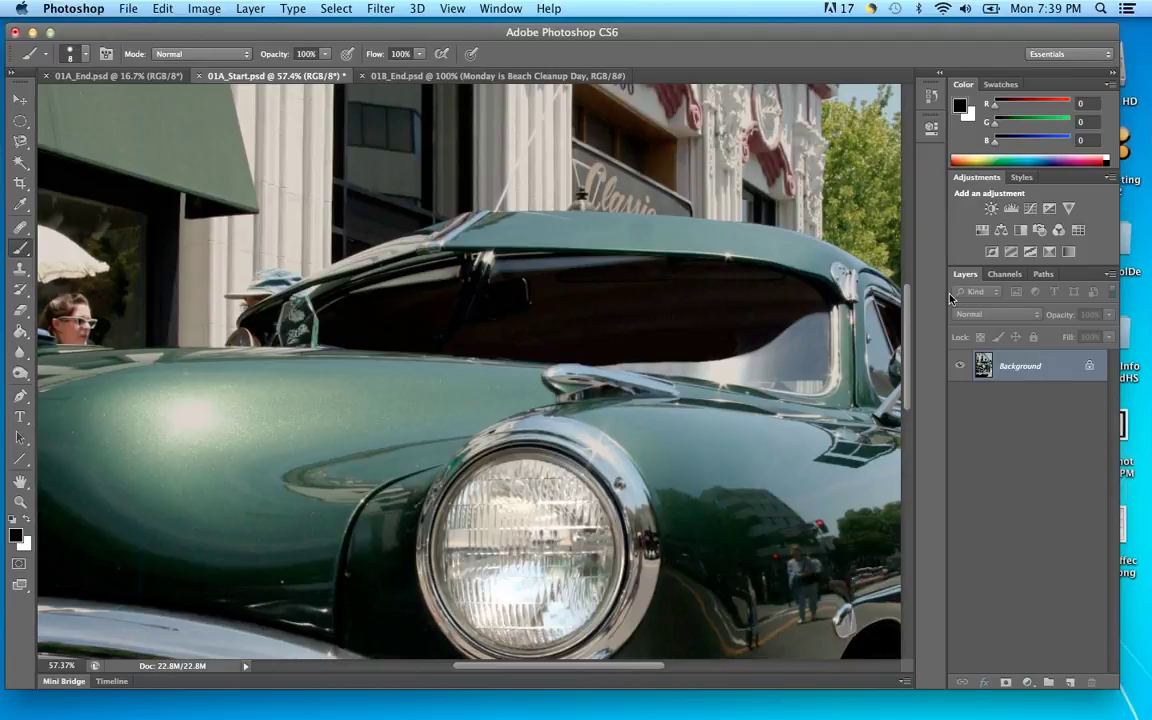
click(496, 9)
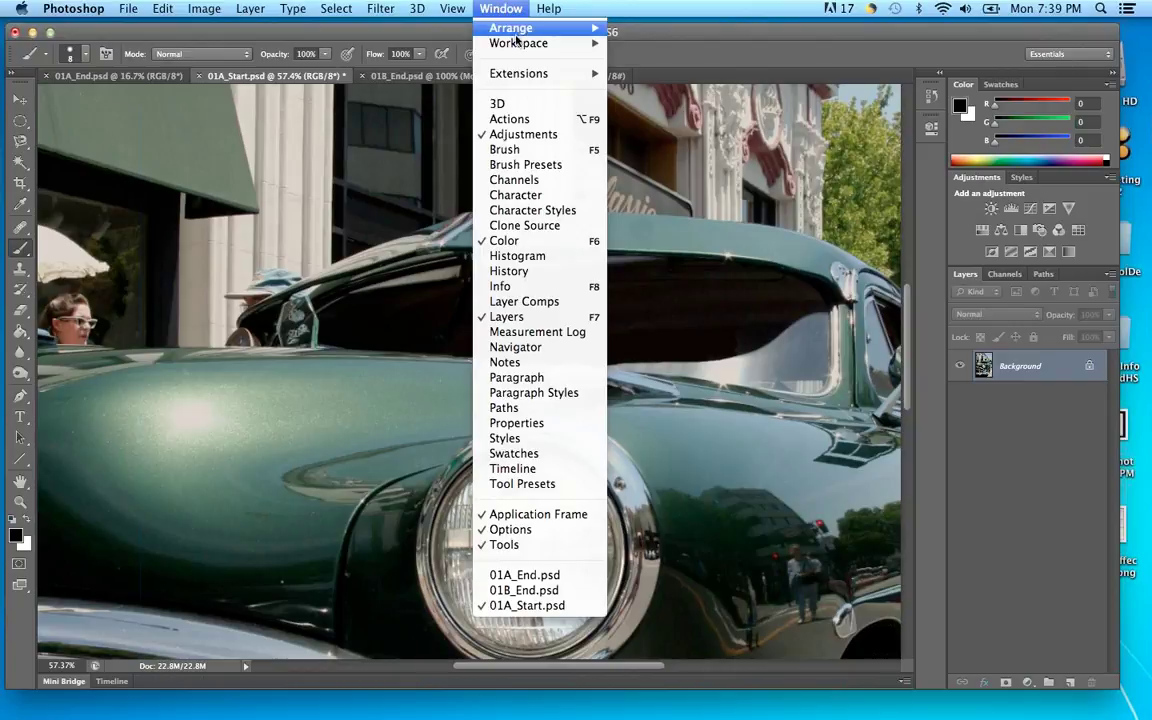
mouse_move(517, 42)
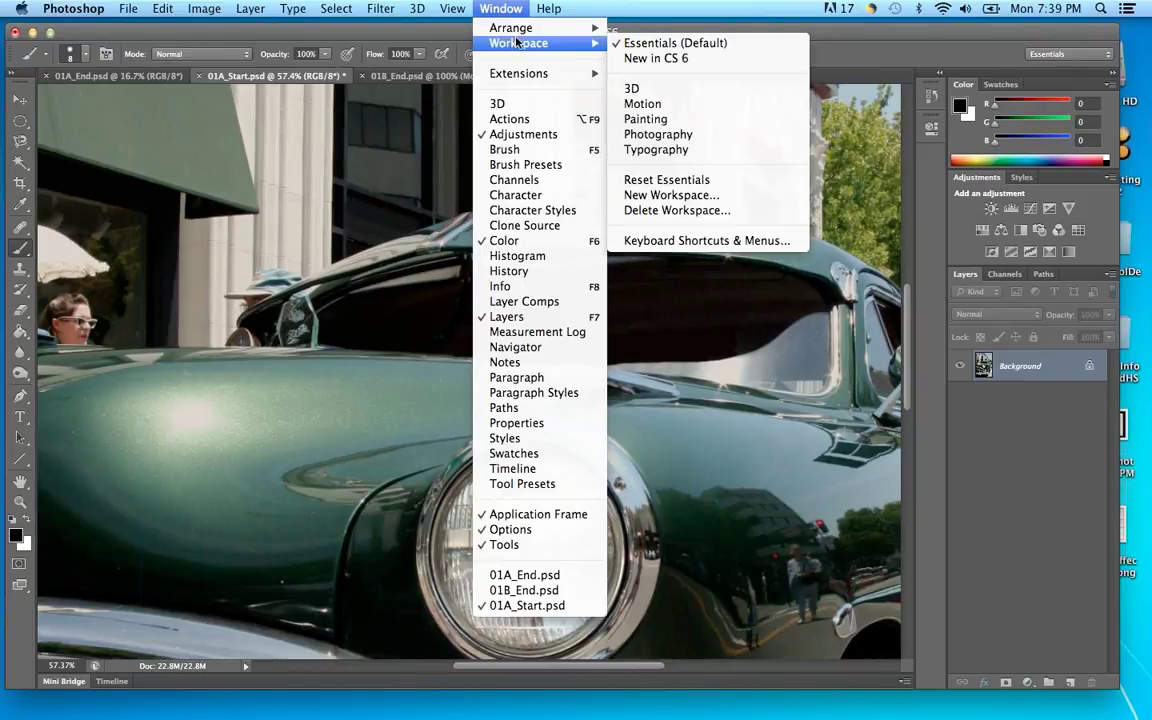
click(682, 182)
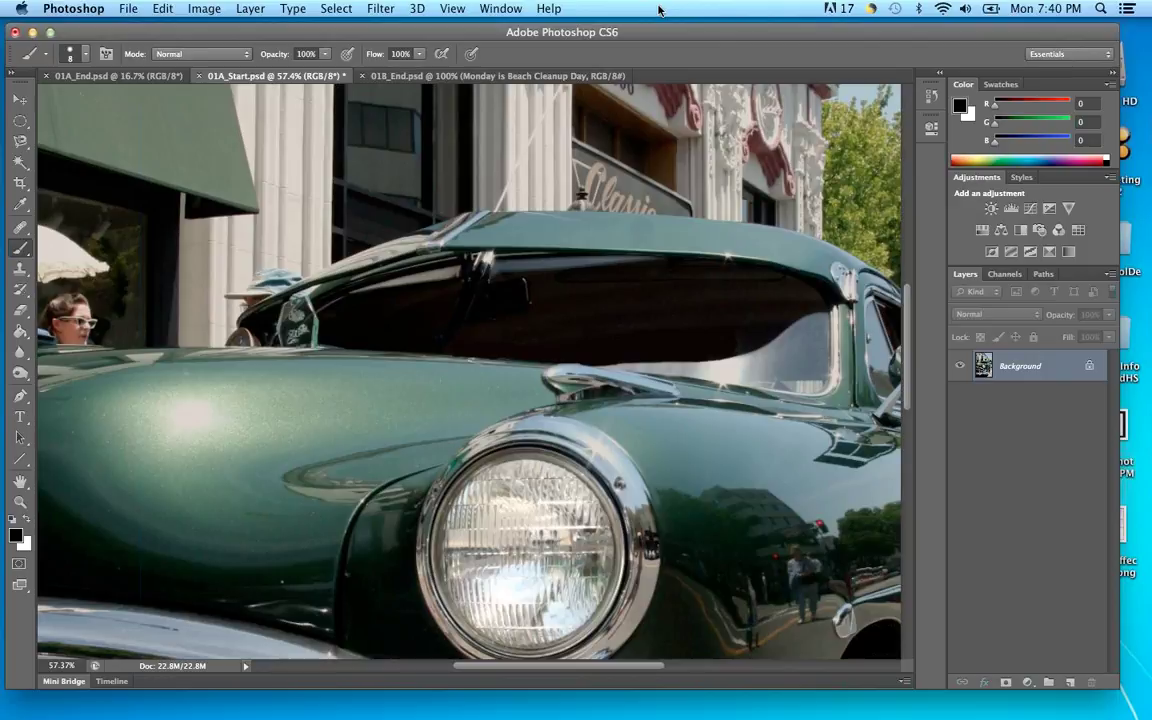
Examine the document's History and Properties panels, collapsing each back to its icon
click(505, 10)
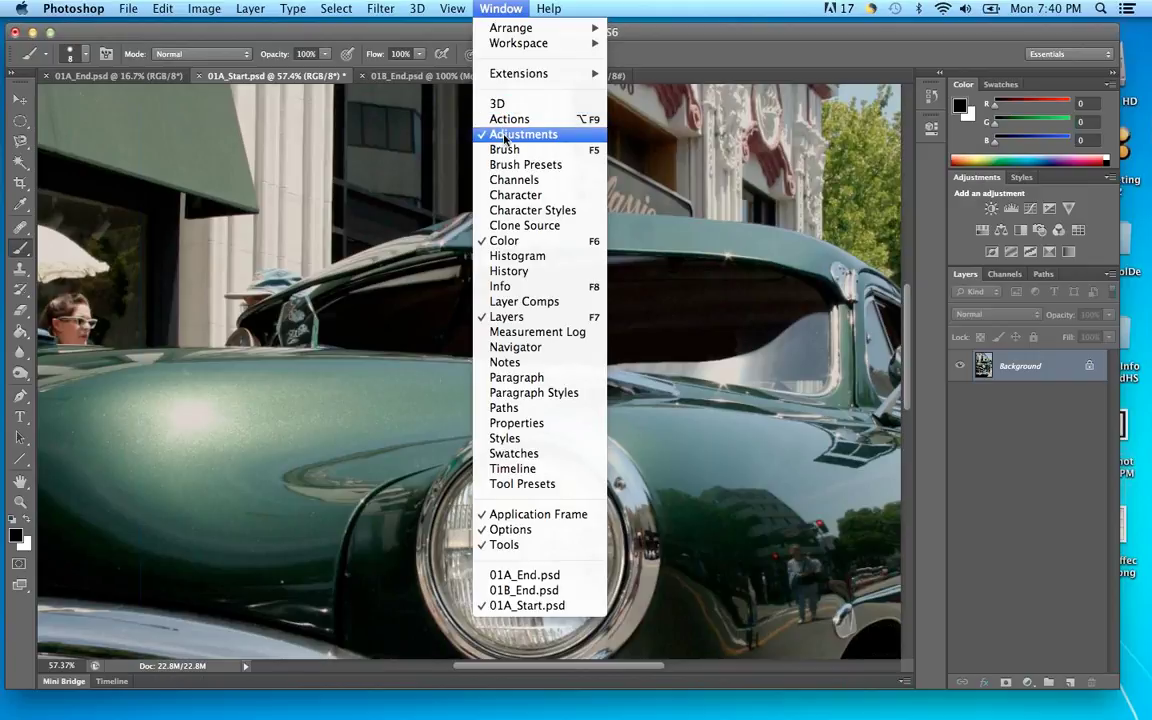
click(513, 276)
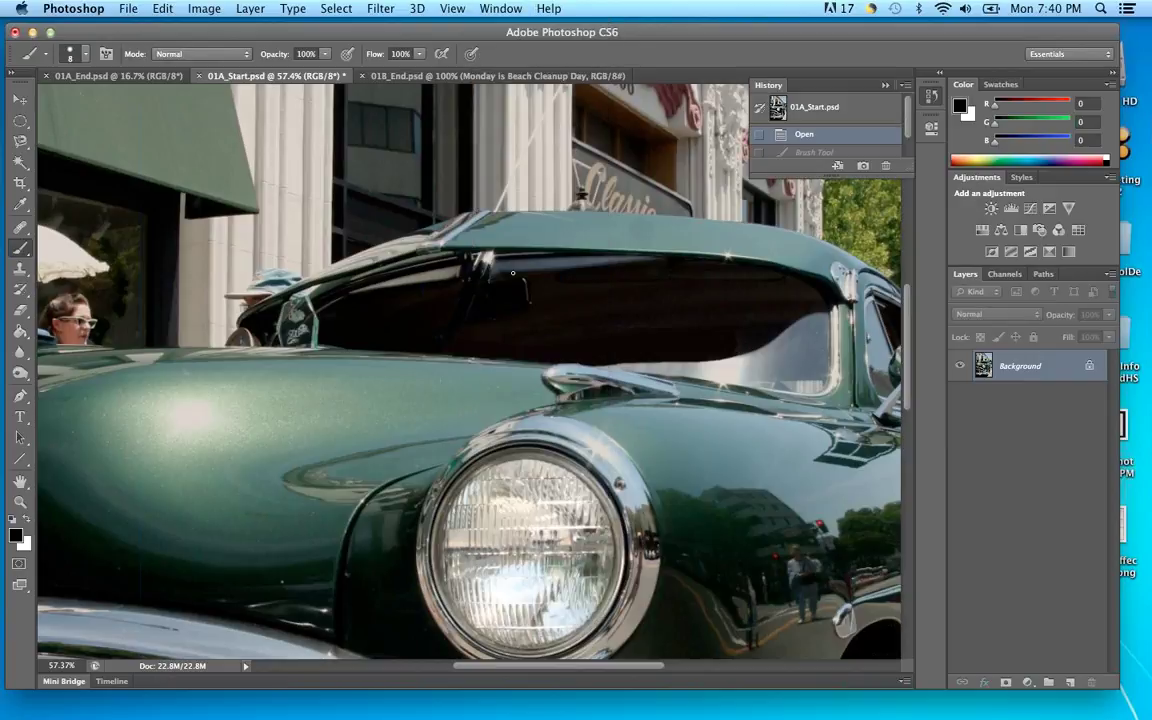
click(931, 130)
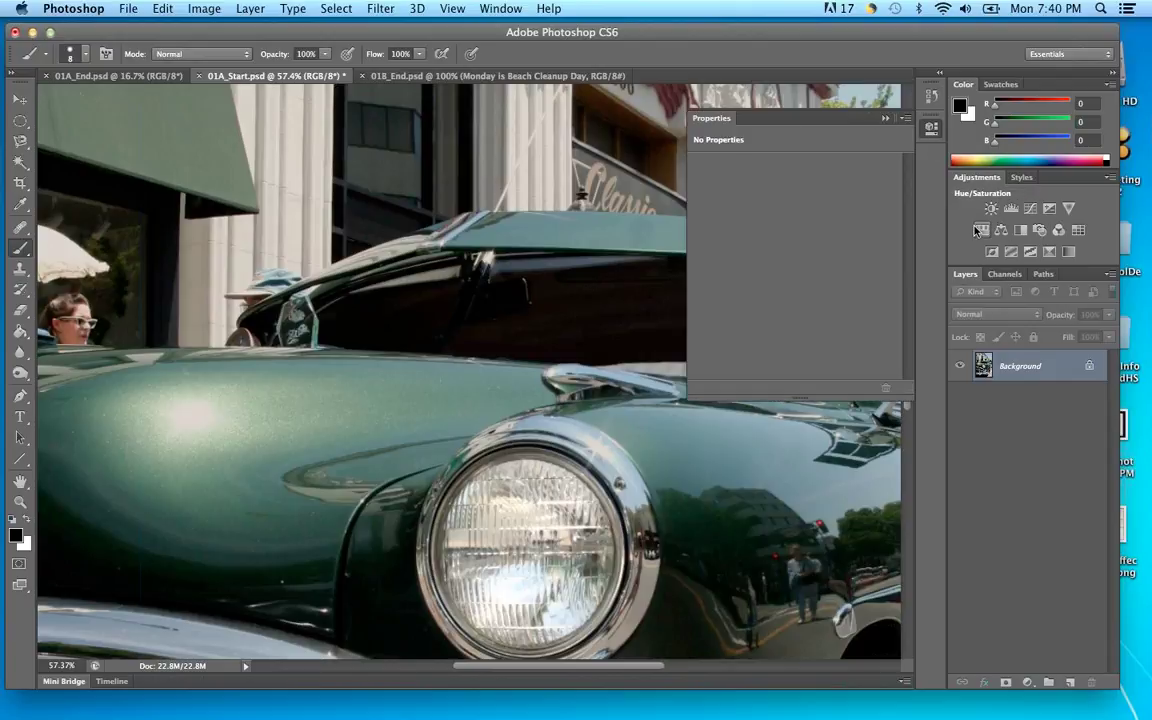
click(886, 119)
click(930, 97)
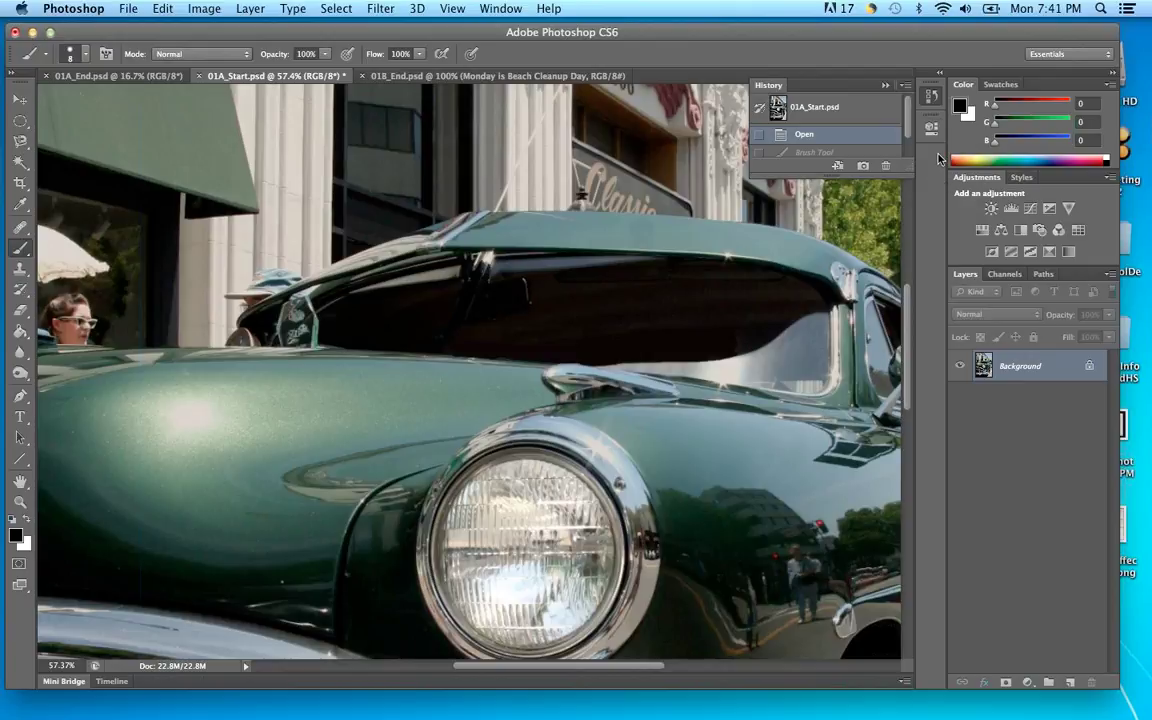
click(885, 86)
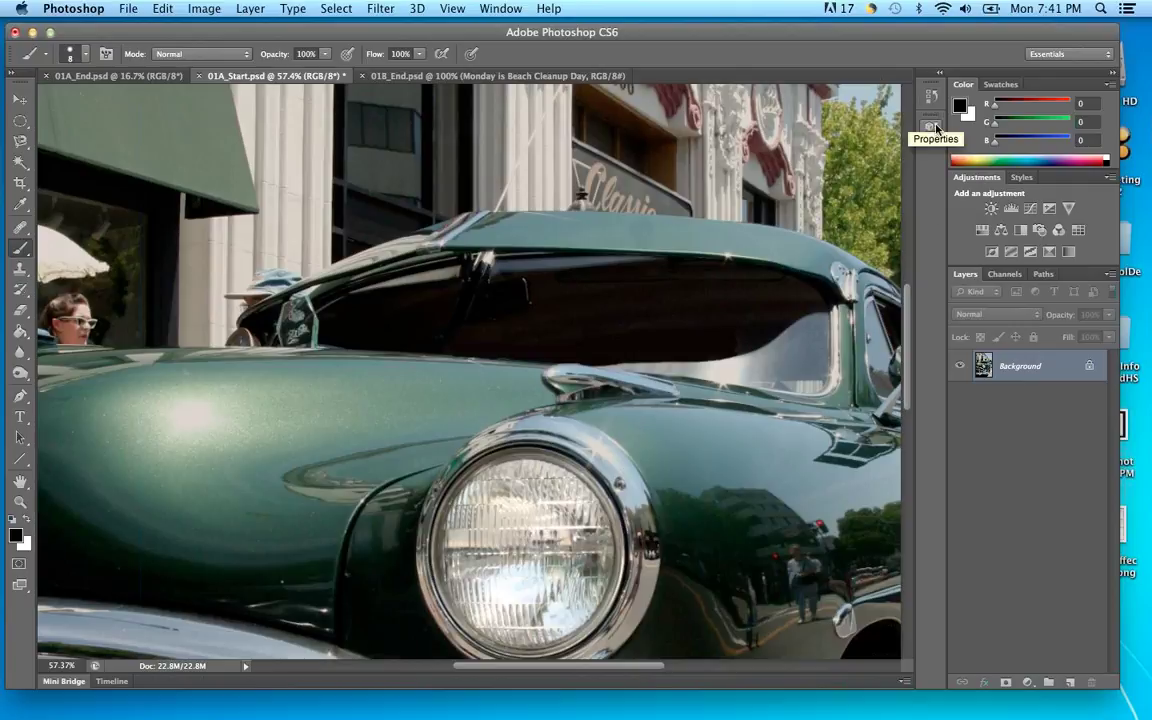
Add the Actions panel to the workspace, fold up the tw-Actions set, and collapse the panel to its icon
click(503, 9)
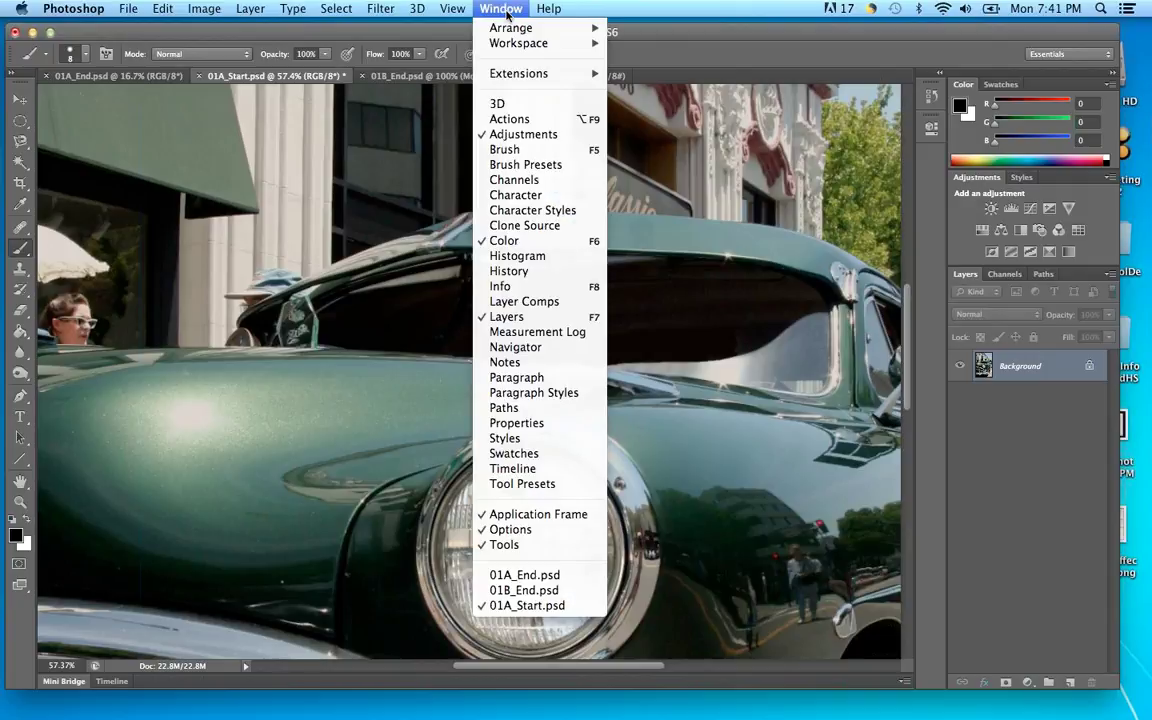
click(506, 118)
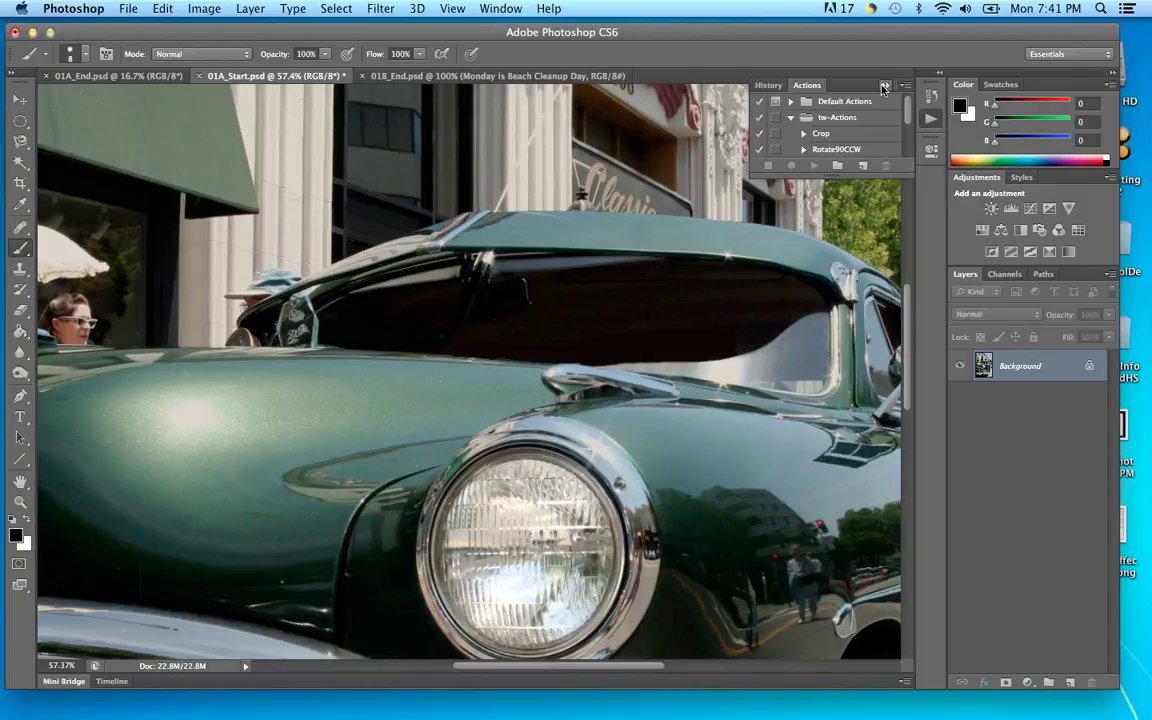
click(883, 88)
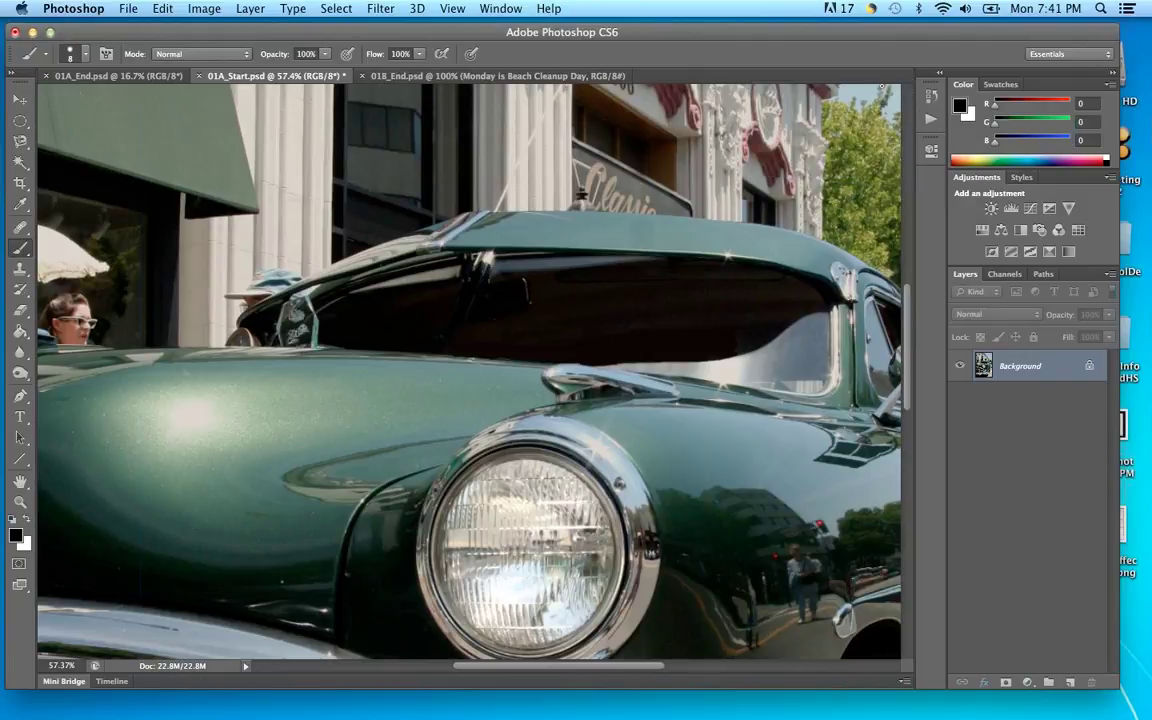
click(929, 121)
click(929, 121)
click(791, 117)
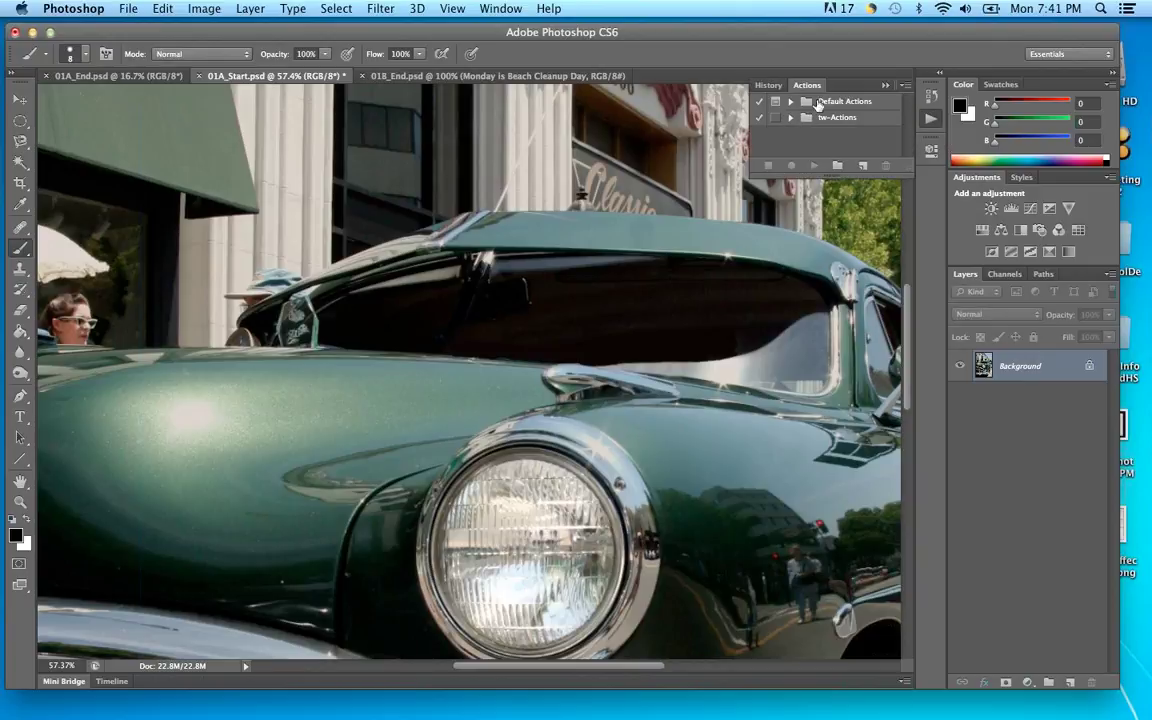
click(929, 121)
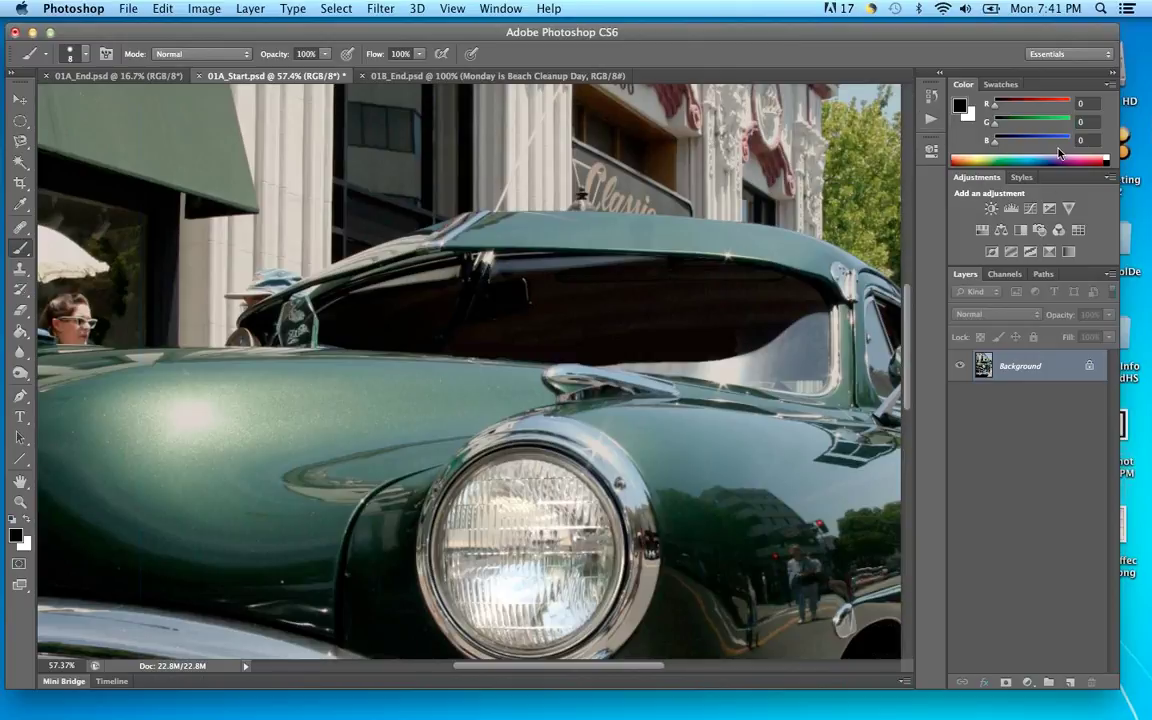
View the preset color swatches and return to the RGB color sliders
click(1001, 85)
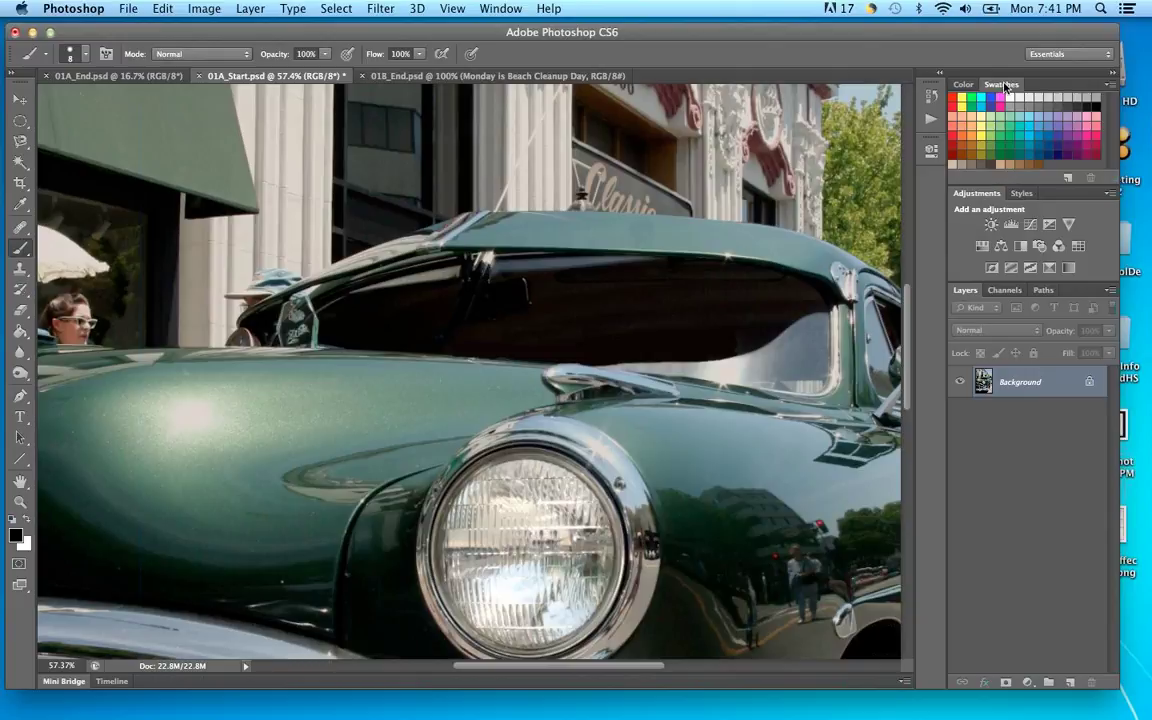
click(963, 84)
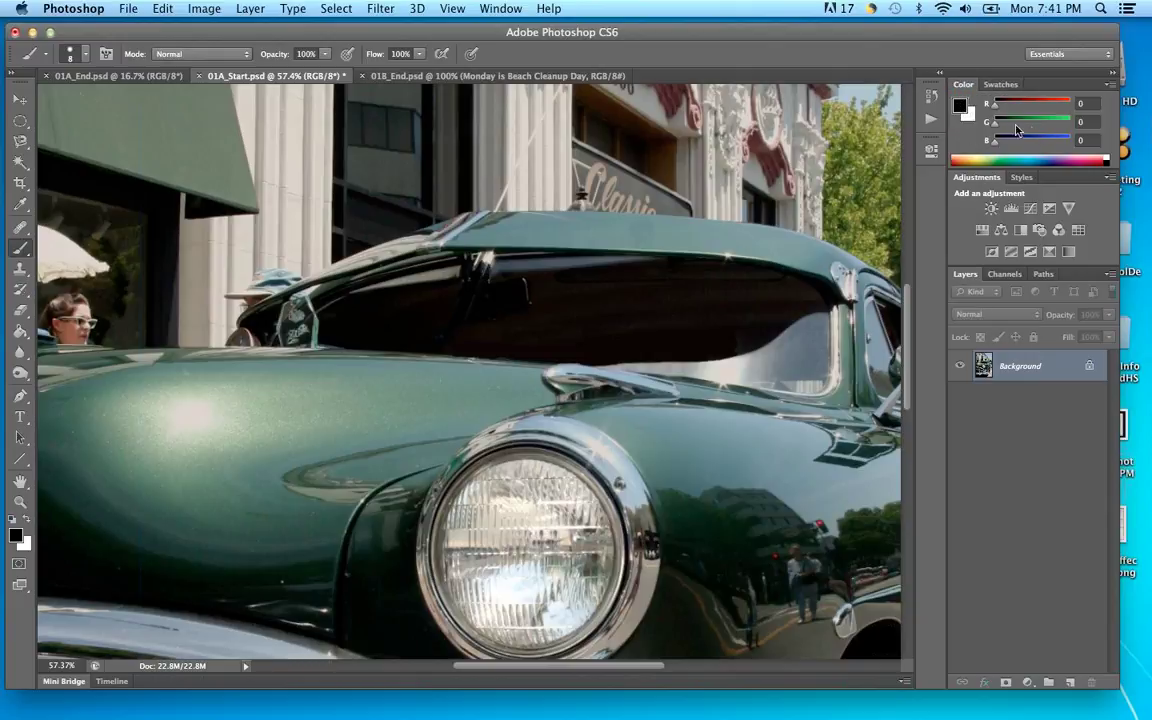
mouse_move(996, 126)
mouse_down()
mouse_move(1022, 128)
mouse_move(996, 128)
mouse_up()
Switch the color sliders to HSB and on to Web Color
click(1112, 85)
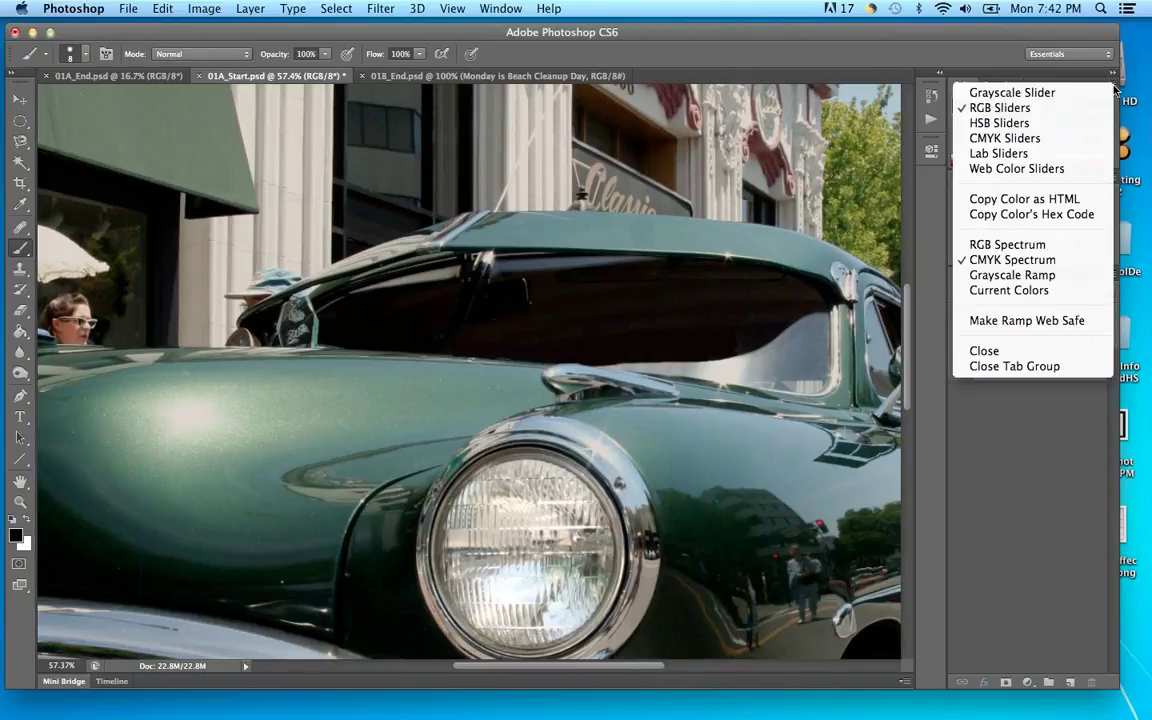
click(1015, 127)
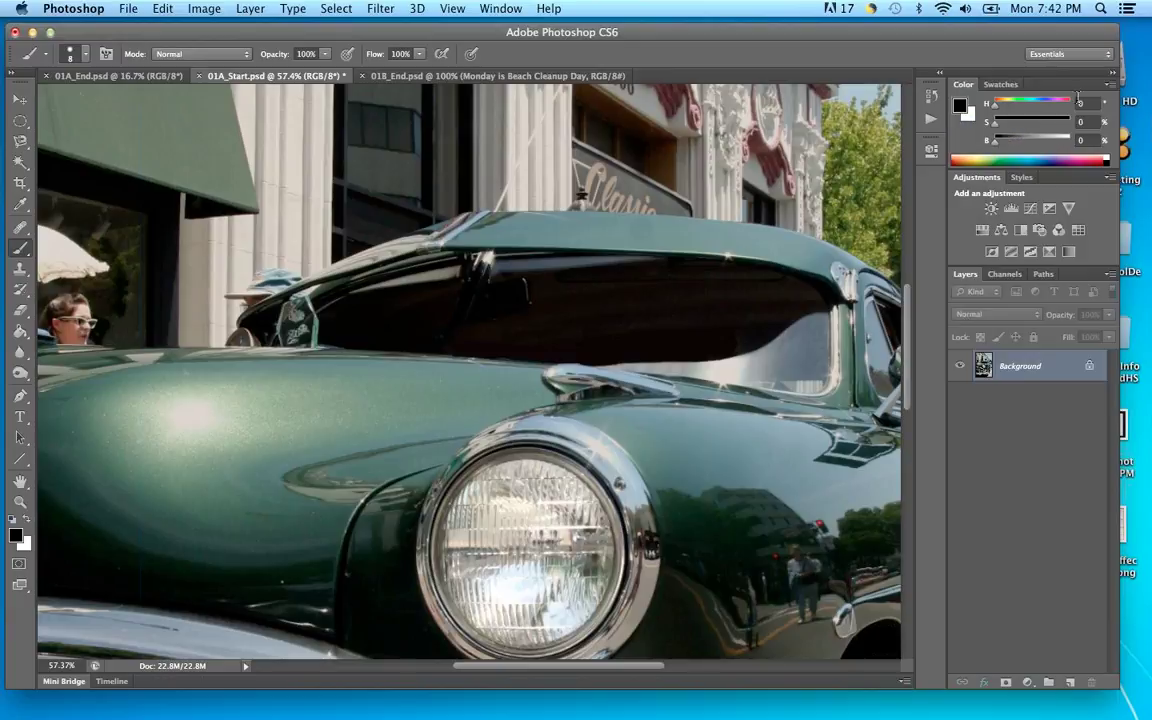
click(1114, 88)
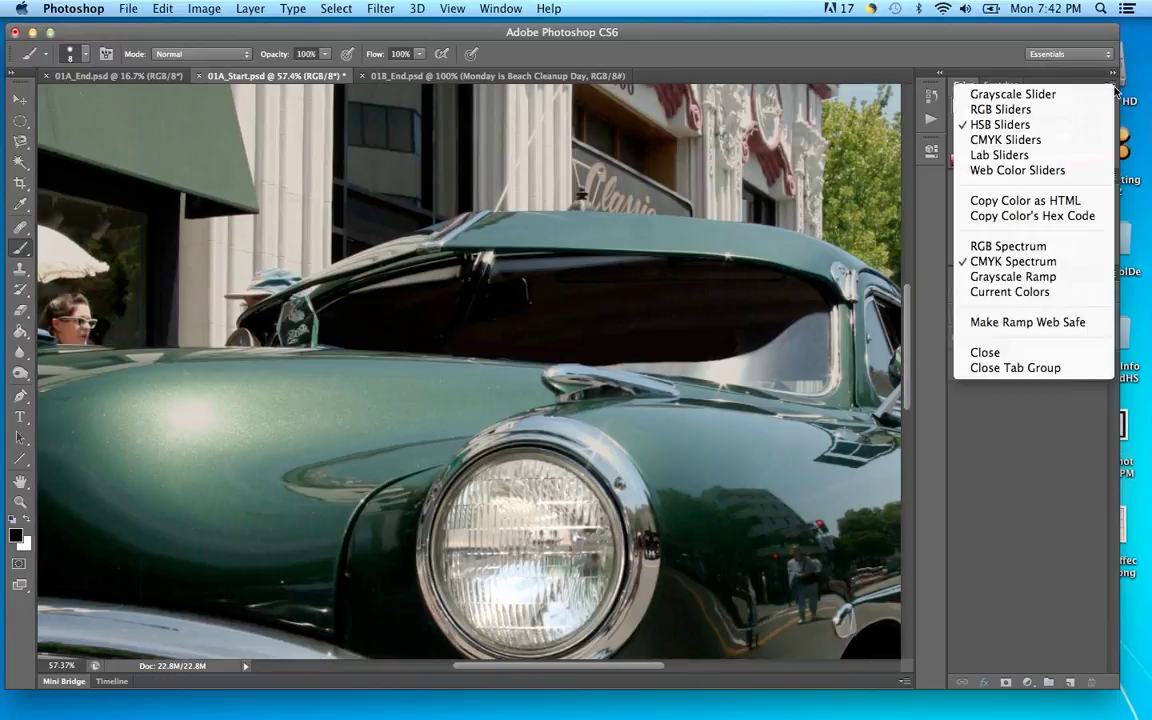
click(1036, 172)
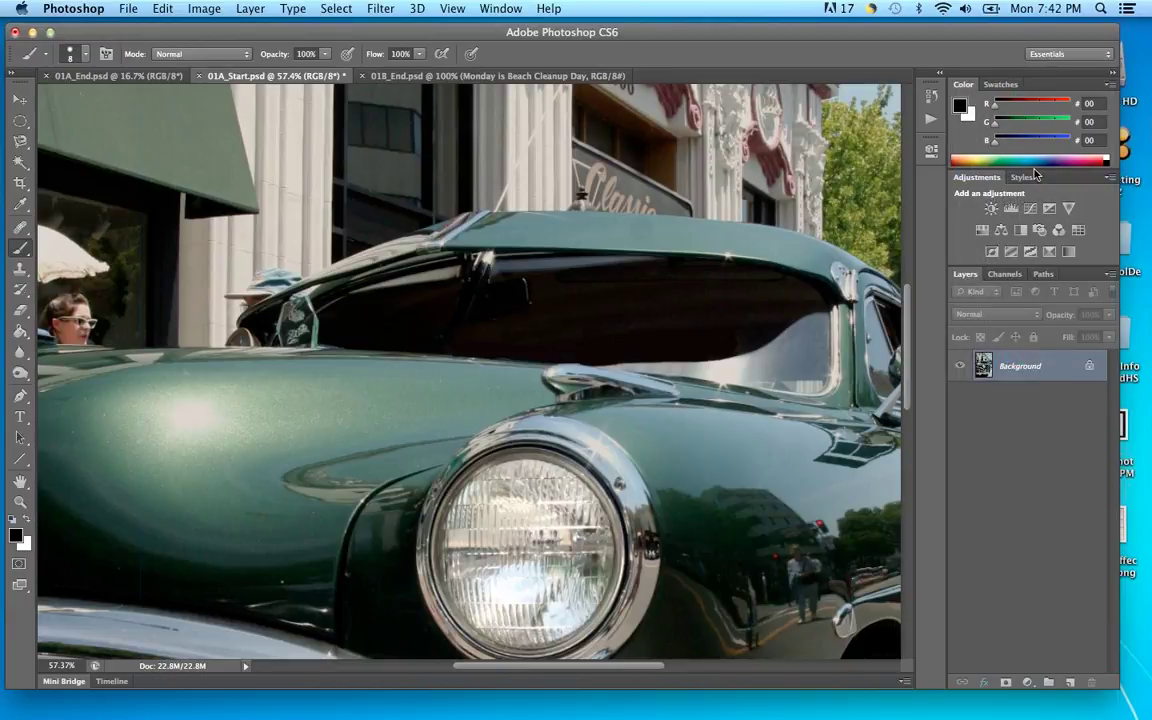
Try a light blue foreground color with web values R 66, G 99 and B ff, and restore the default black
click(1008, 110)
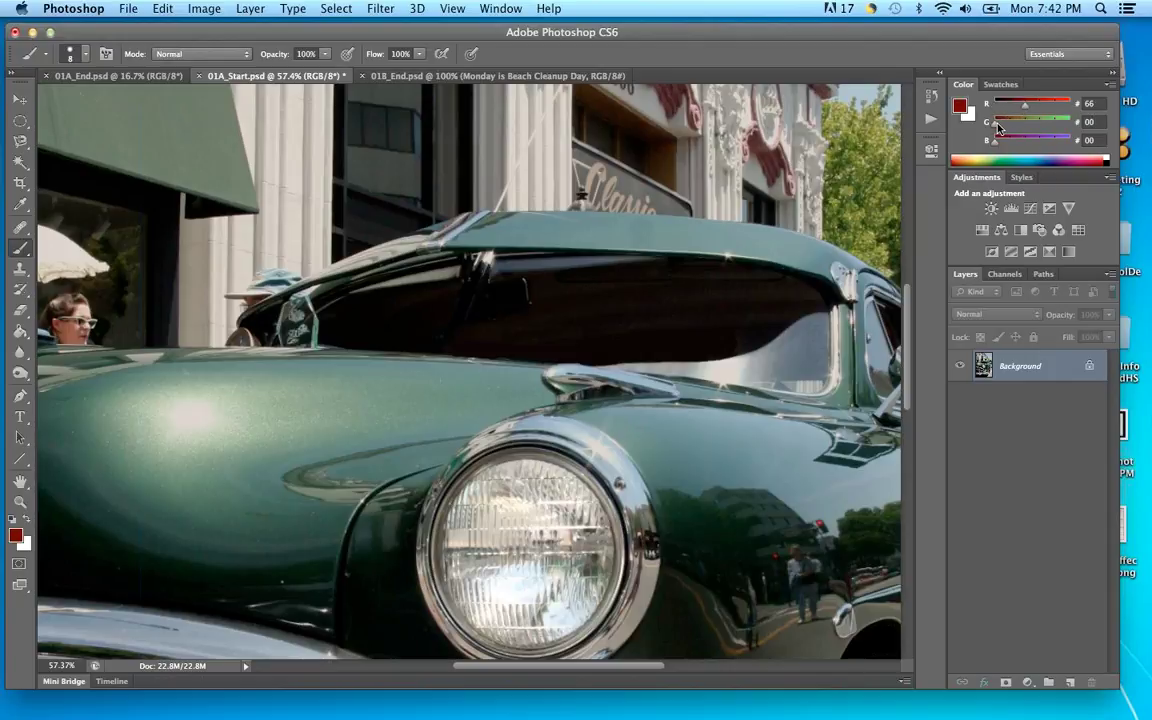
click(1034, 126)
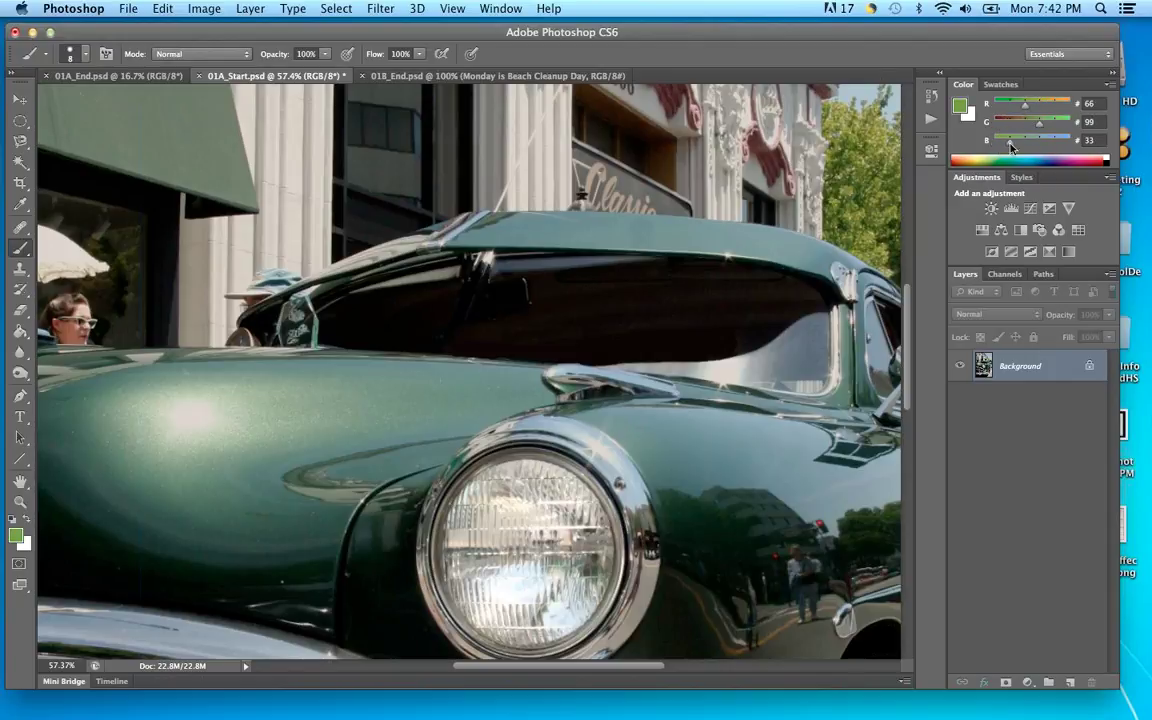
drag(997, 140, 1039, 140)
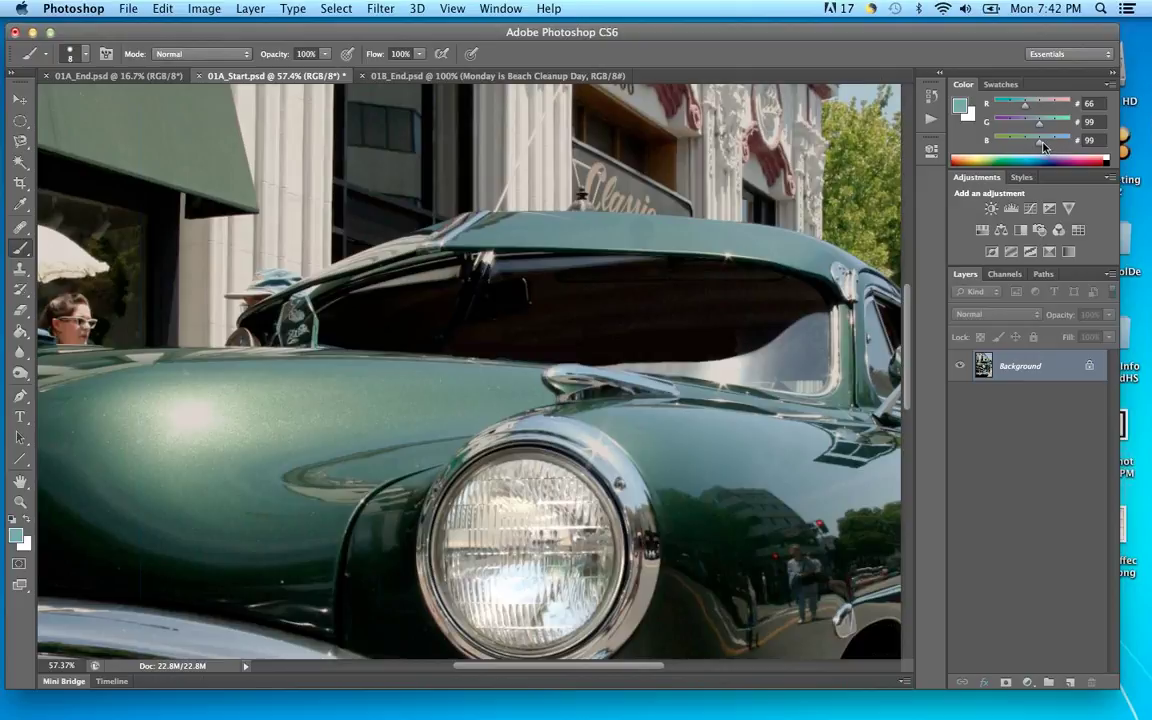
click(1059, 143)
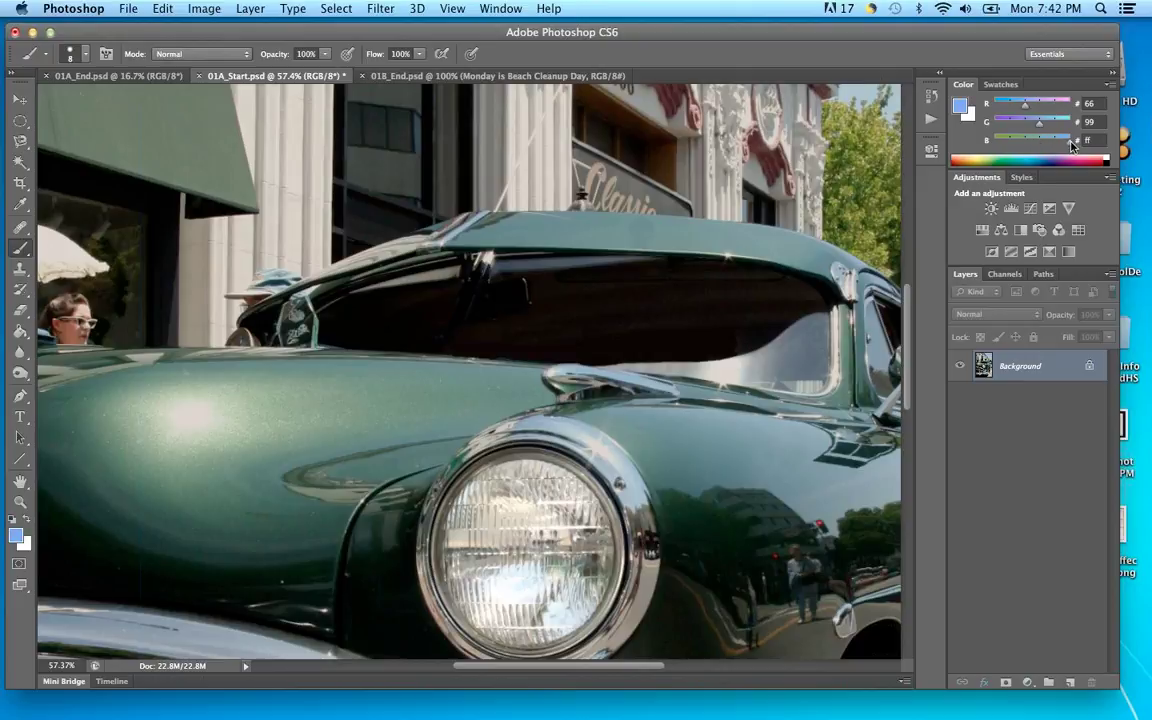
click(1072, 145)
drag(1072, 145, 995, 143)
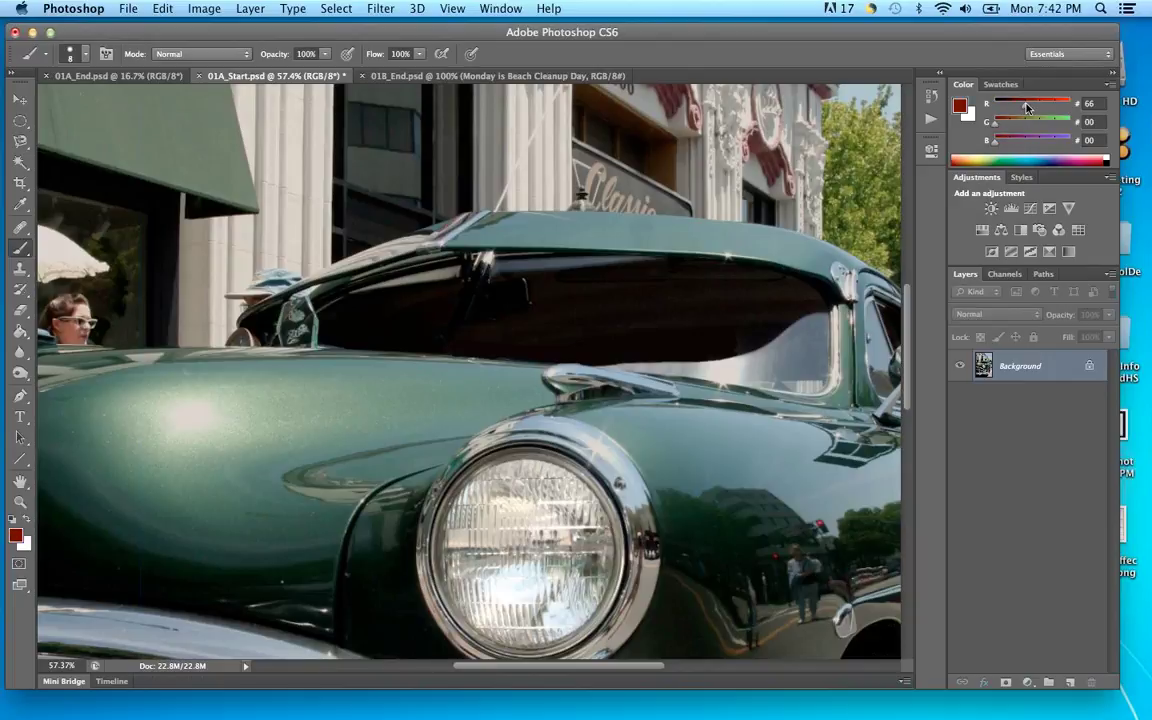
key(d)
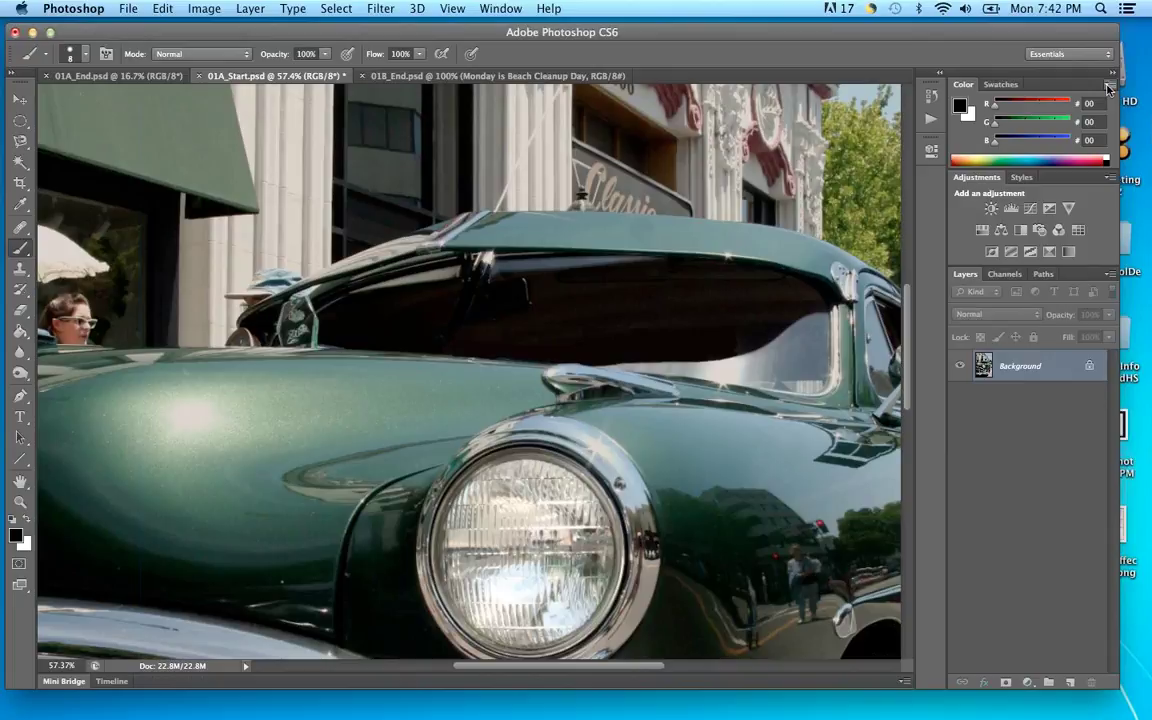
Switch the color sliders to Lab and mix an olive foreground color with L 28, a -3 and b 37
click(1108, 89)
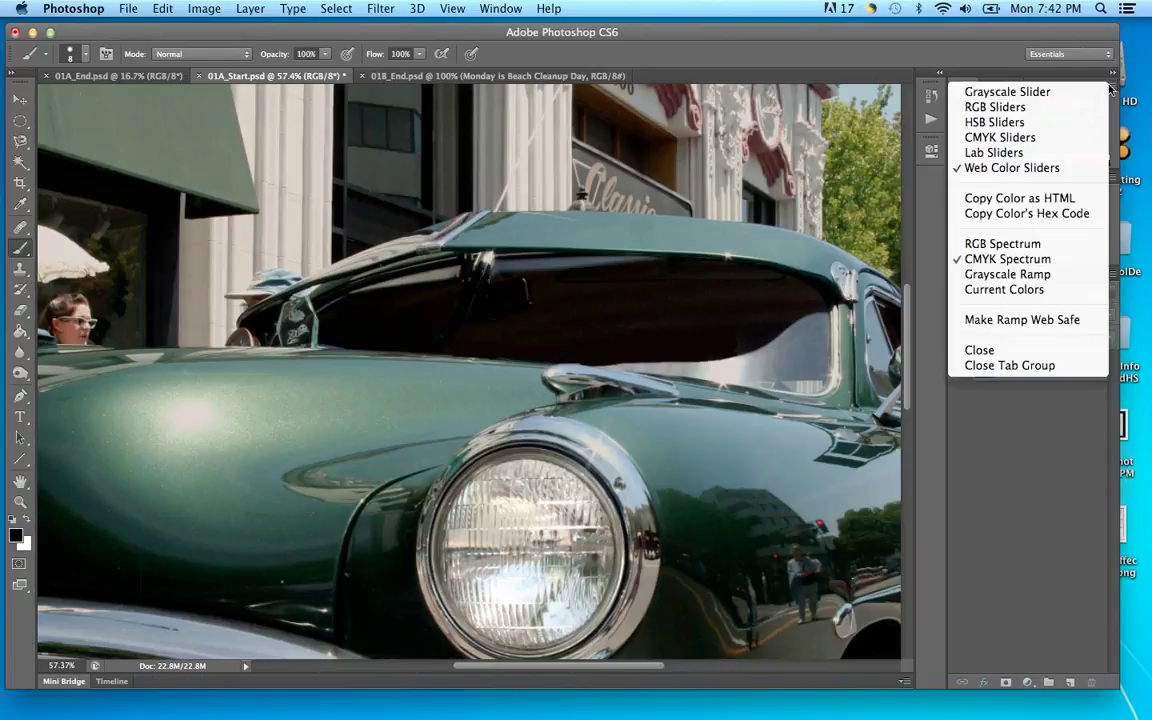
click(1016, 154)
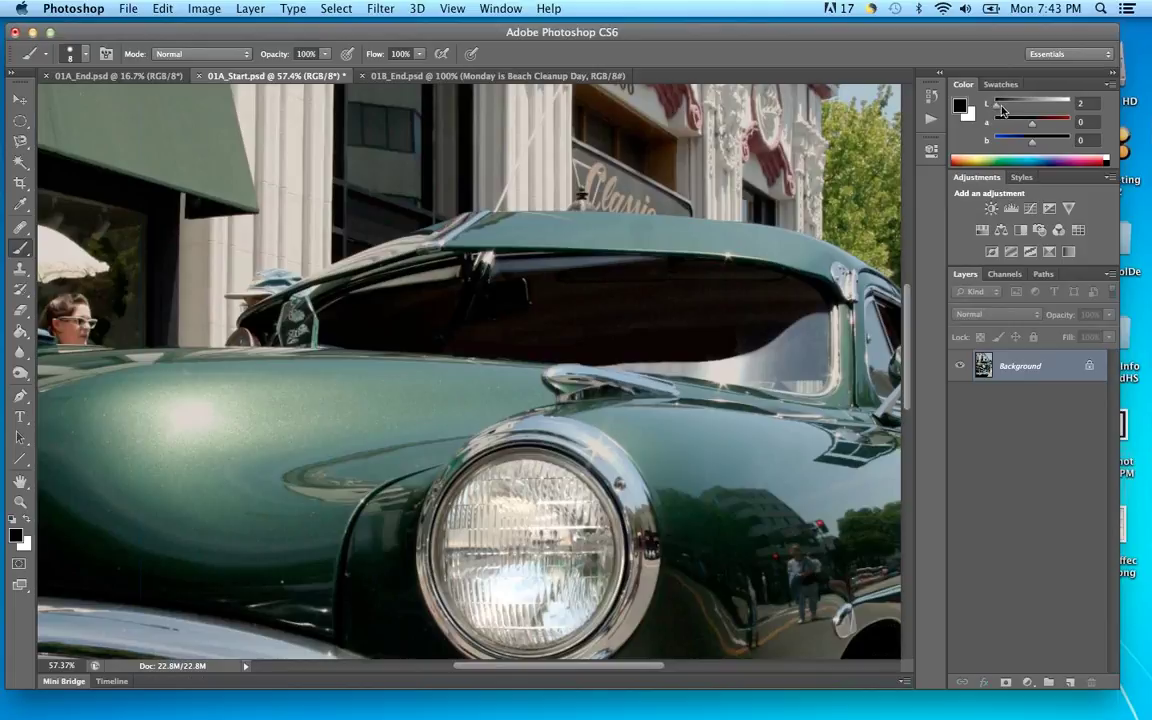
drag(995, 106, 1043, 143)
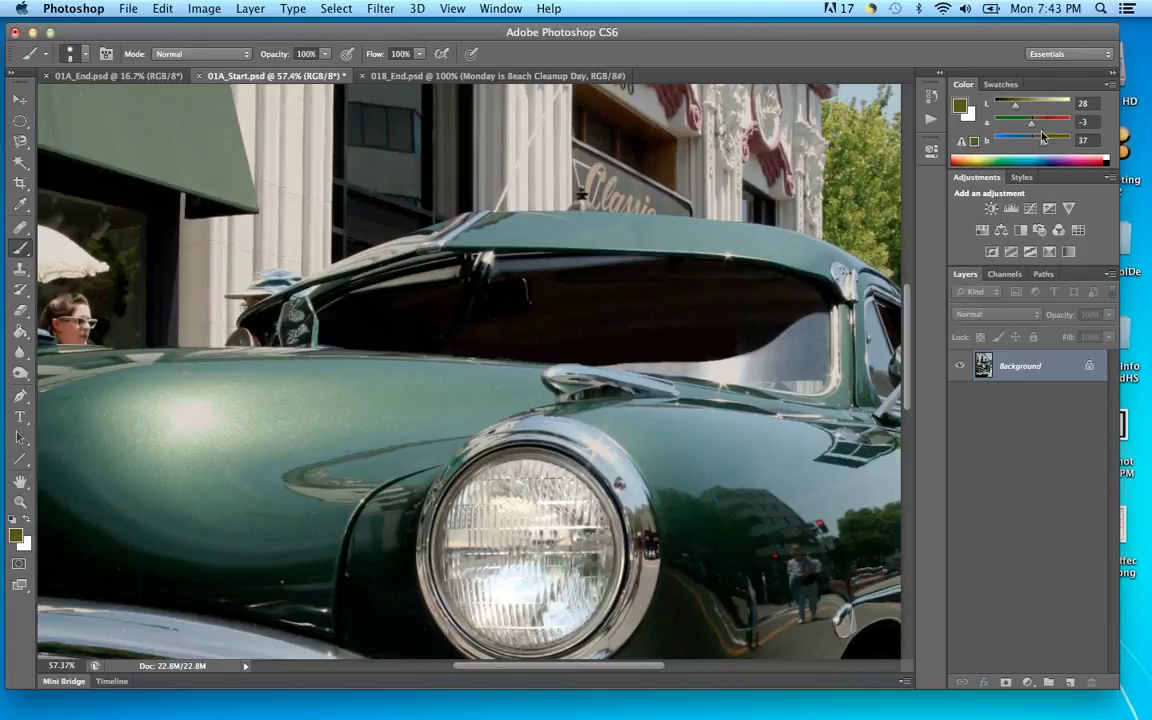
Switch the color sliders to RGB, on to CMYK and finally to Web Color
click(1110, 86)
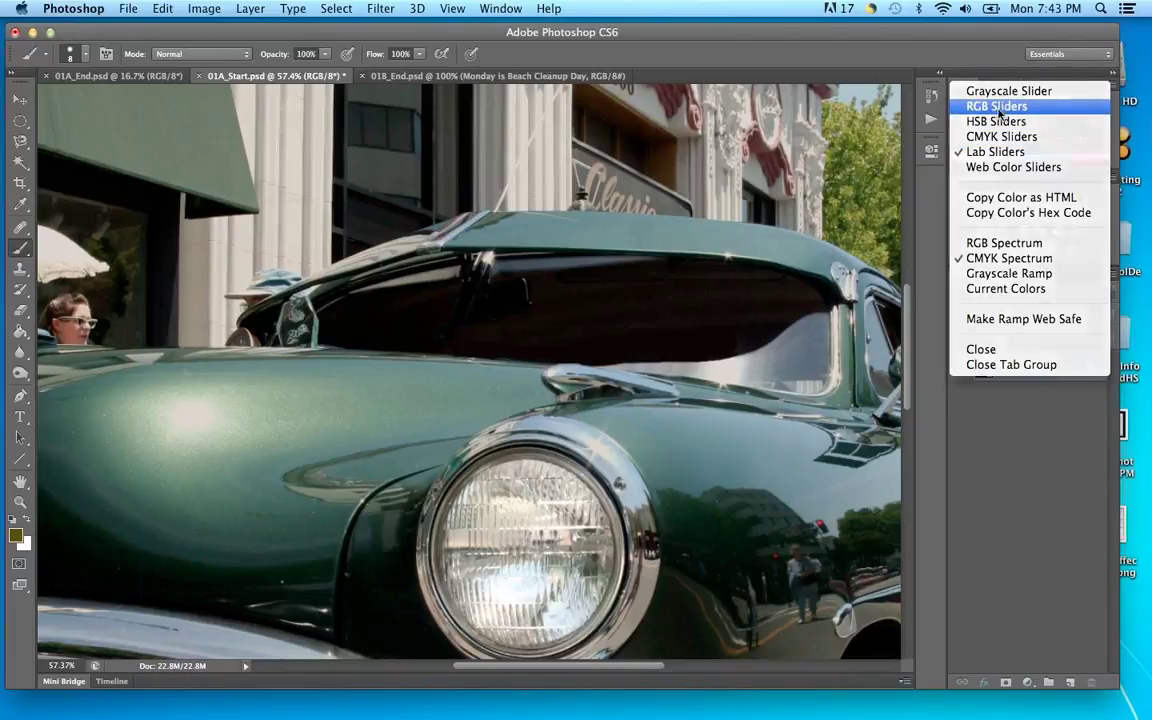
click(996, 106)
click(1108, 84)
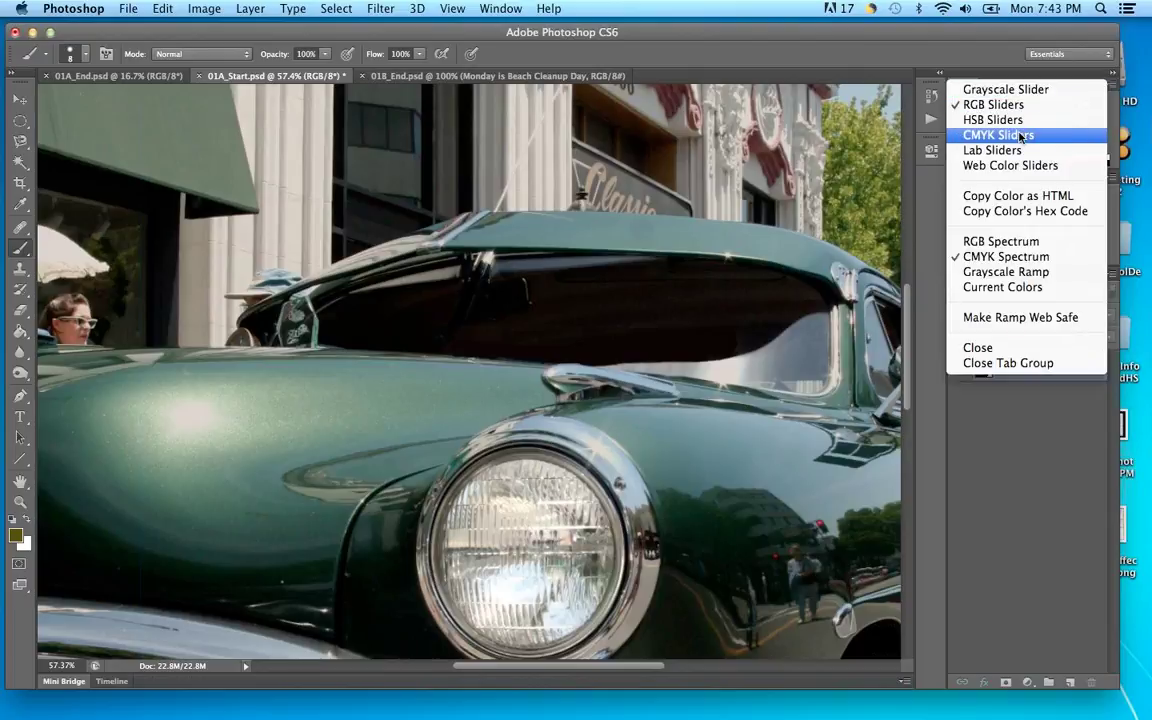
click(1027, 134)
click(1106, 85)
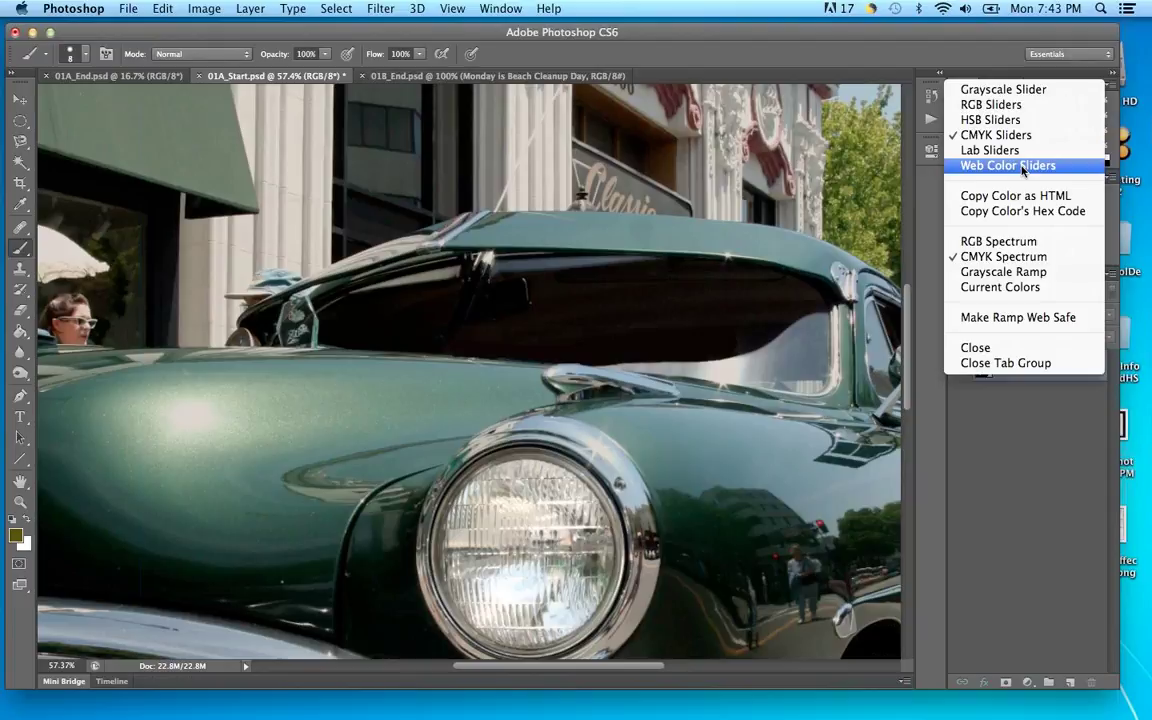
click(1022, 167)
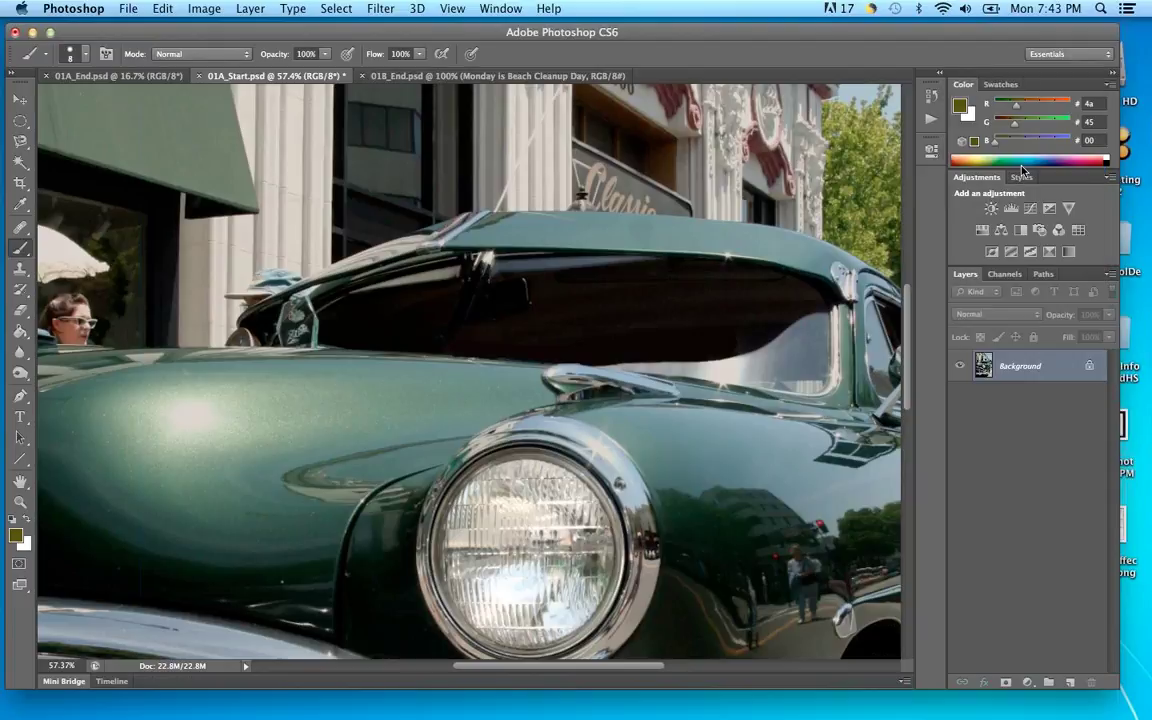
click(1109, 86)
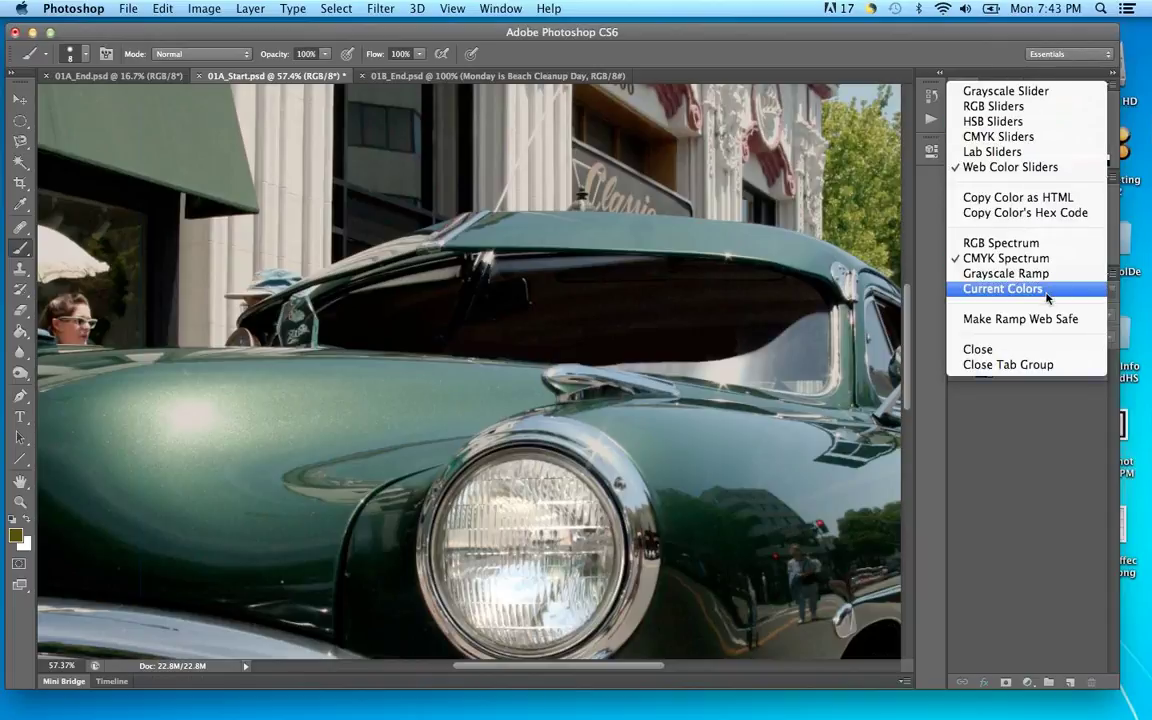
click(991, 68)
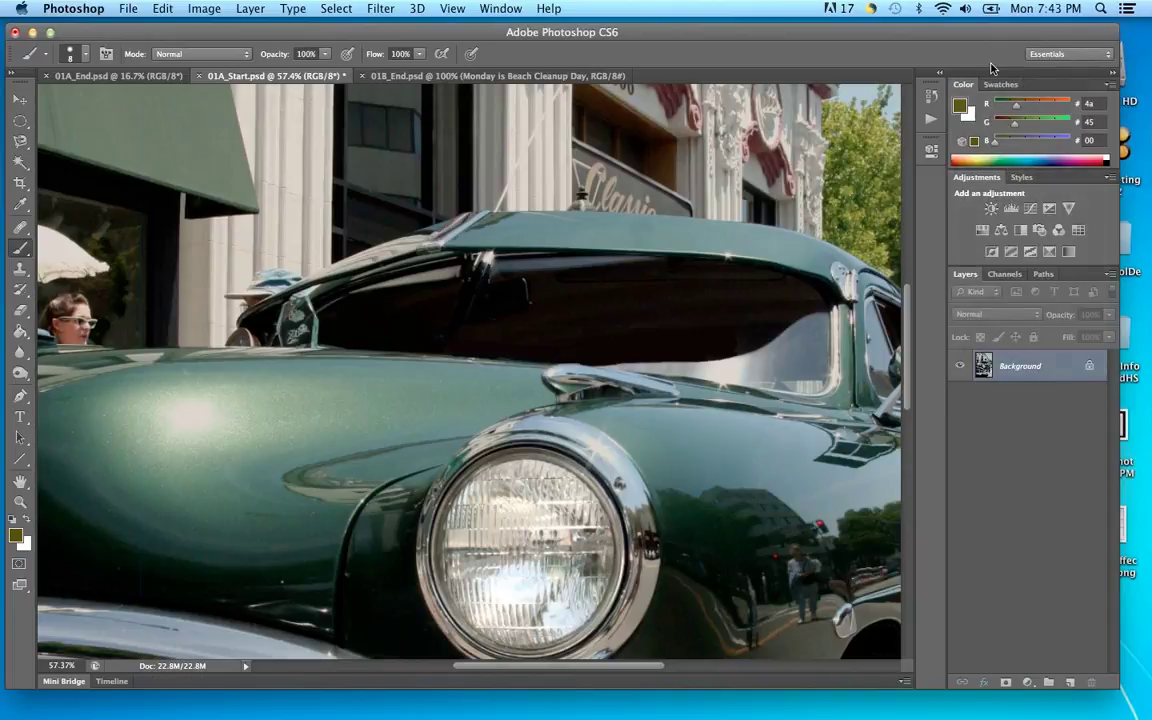
Look through the available adjustment types and preset styles, and return to the adjustments
click(1110, 178)
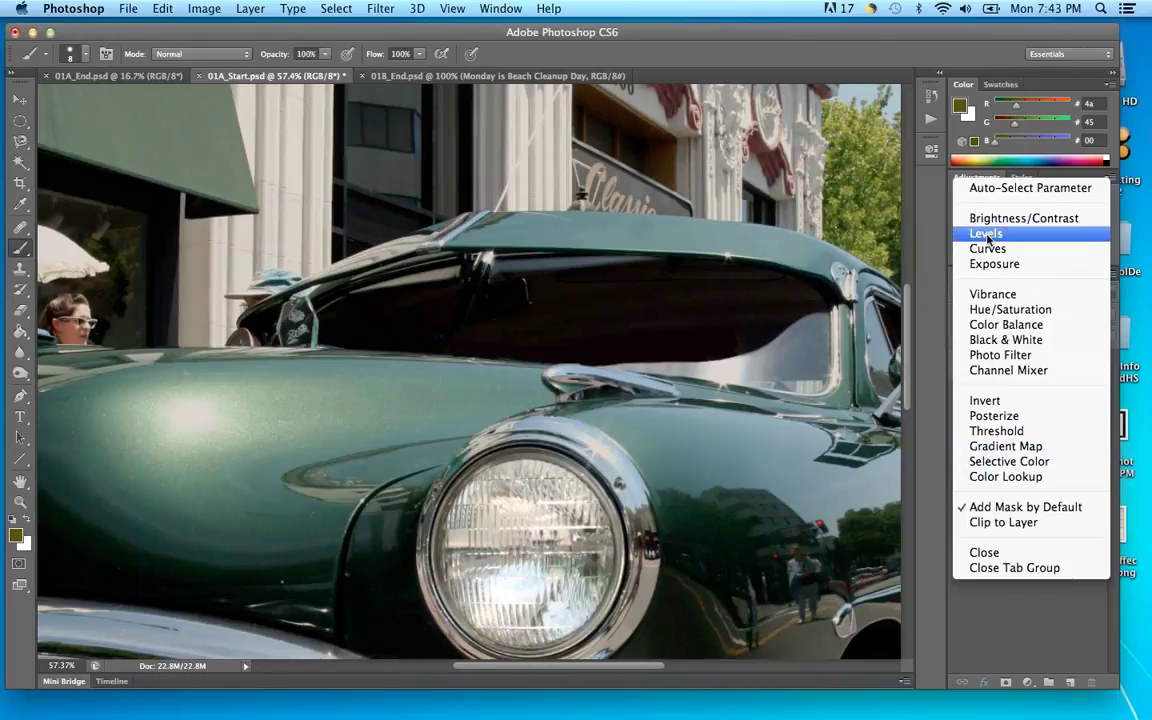
click(935, 265)
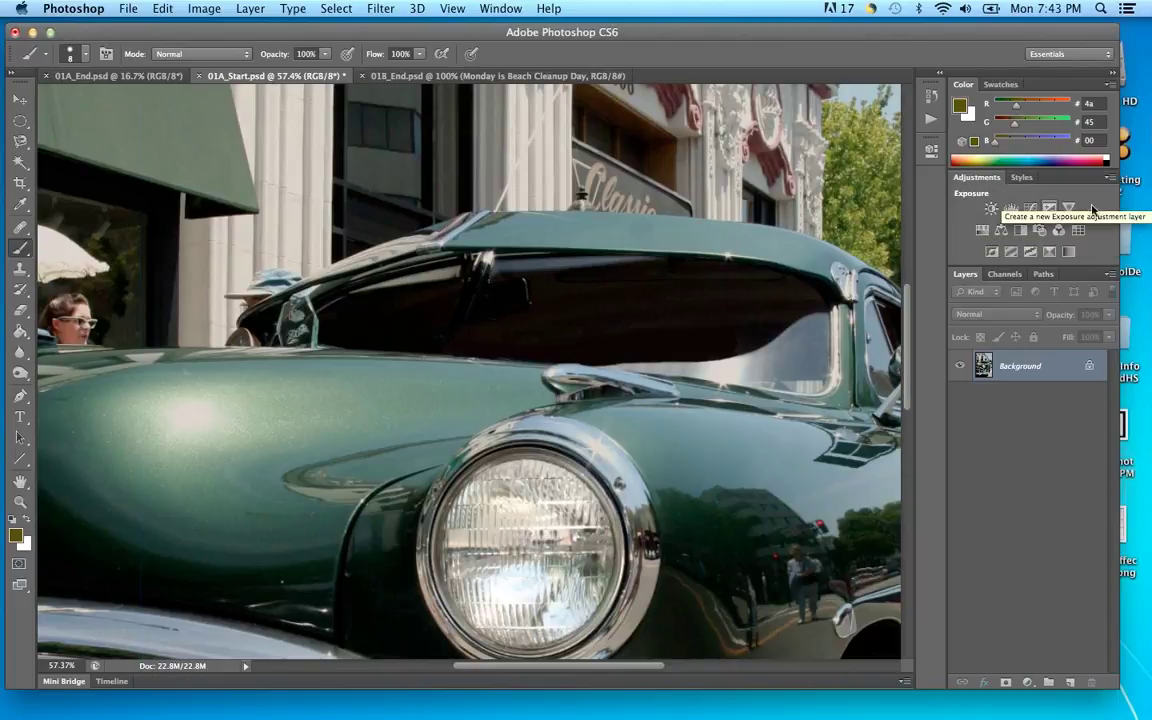
click(1024, 178)
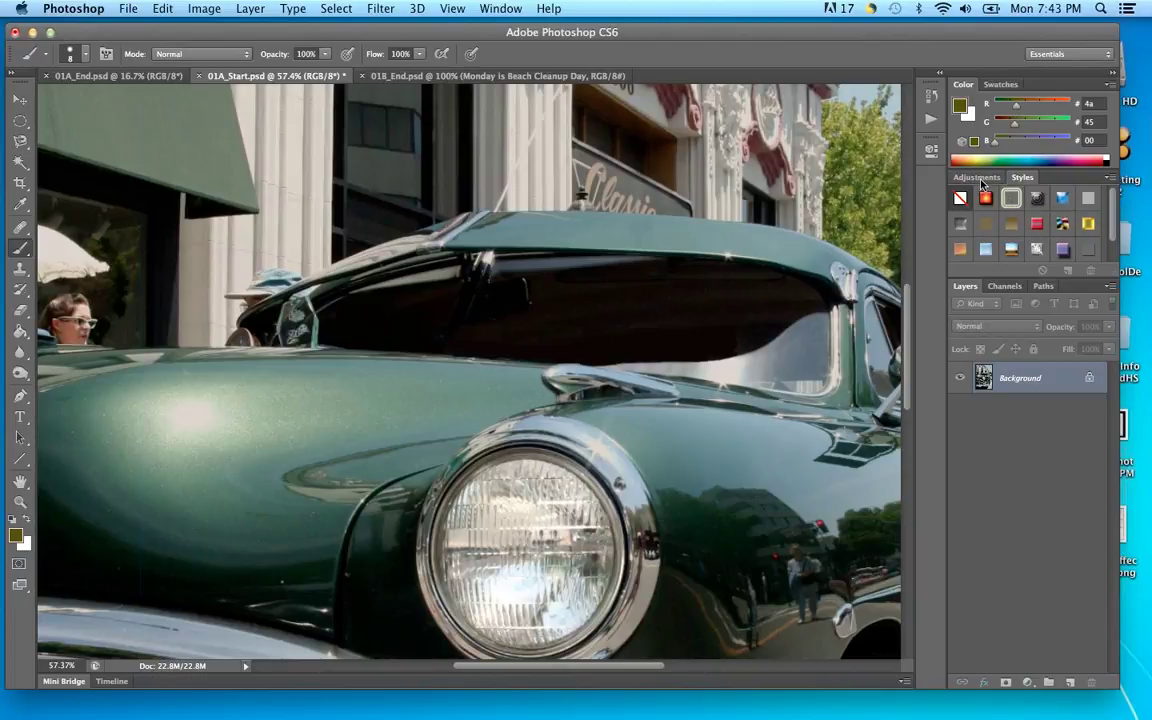
click(980, 178)
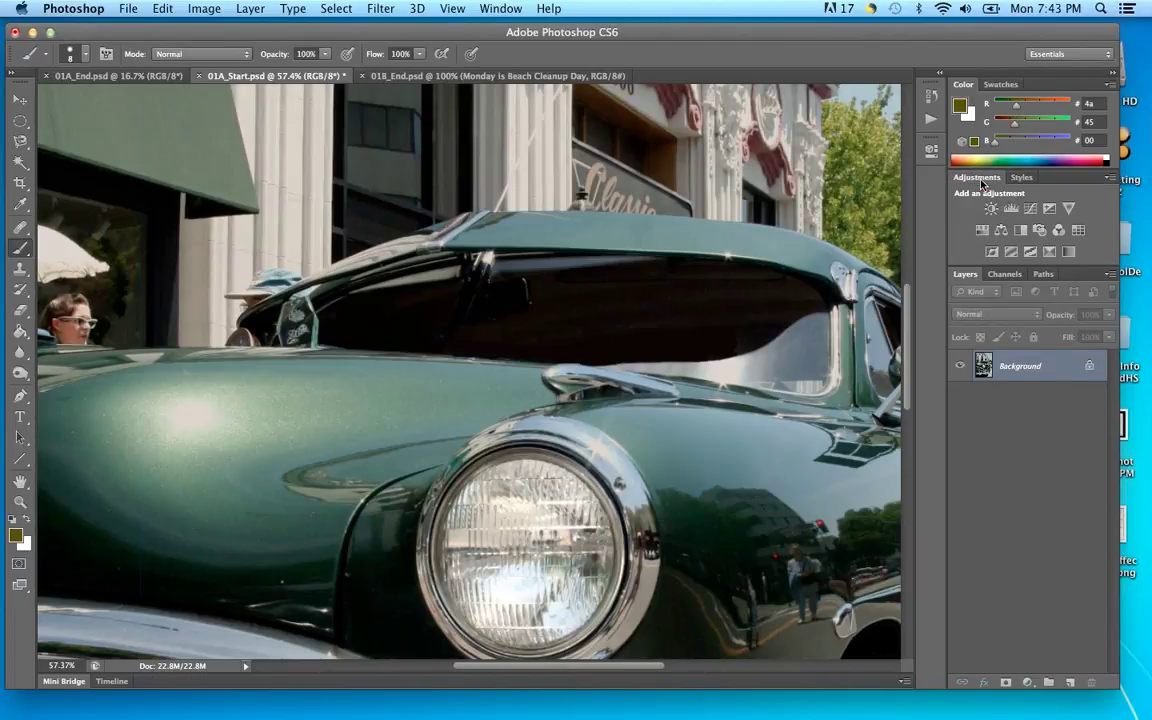
View the image's color channels and its paths, and return to the layer list
click(1005, 275)
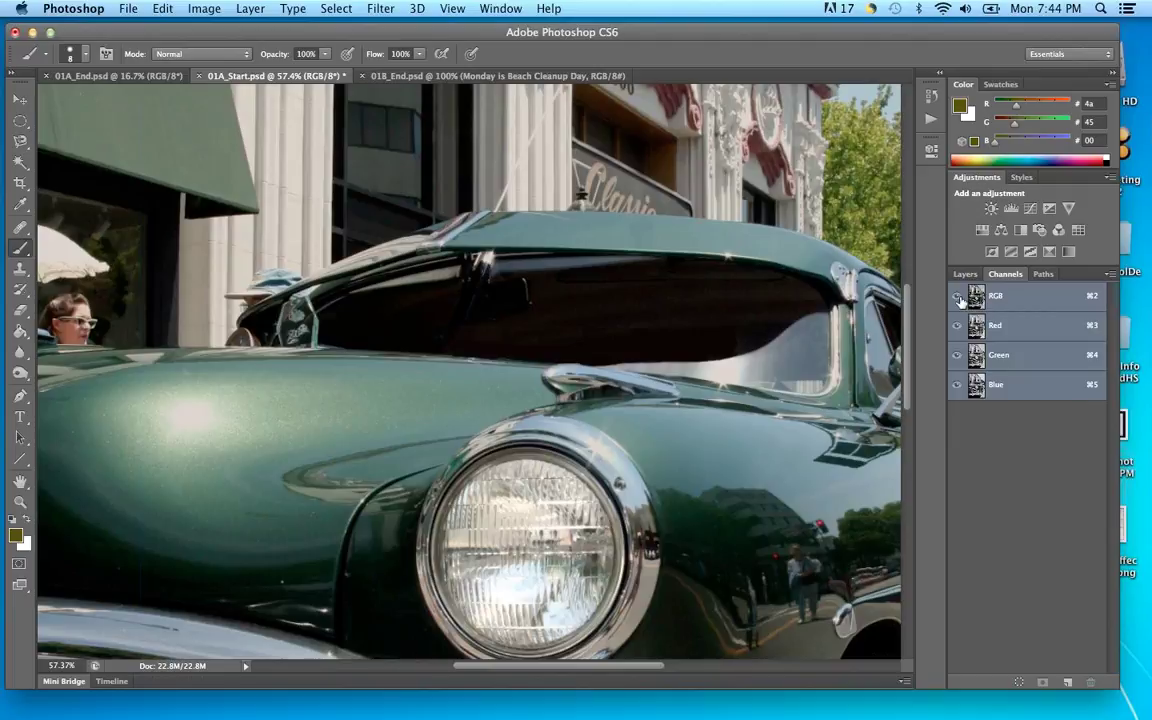
click(1044, 275)
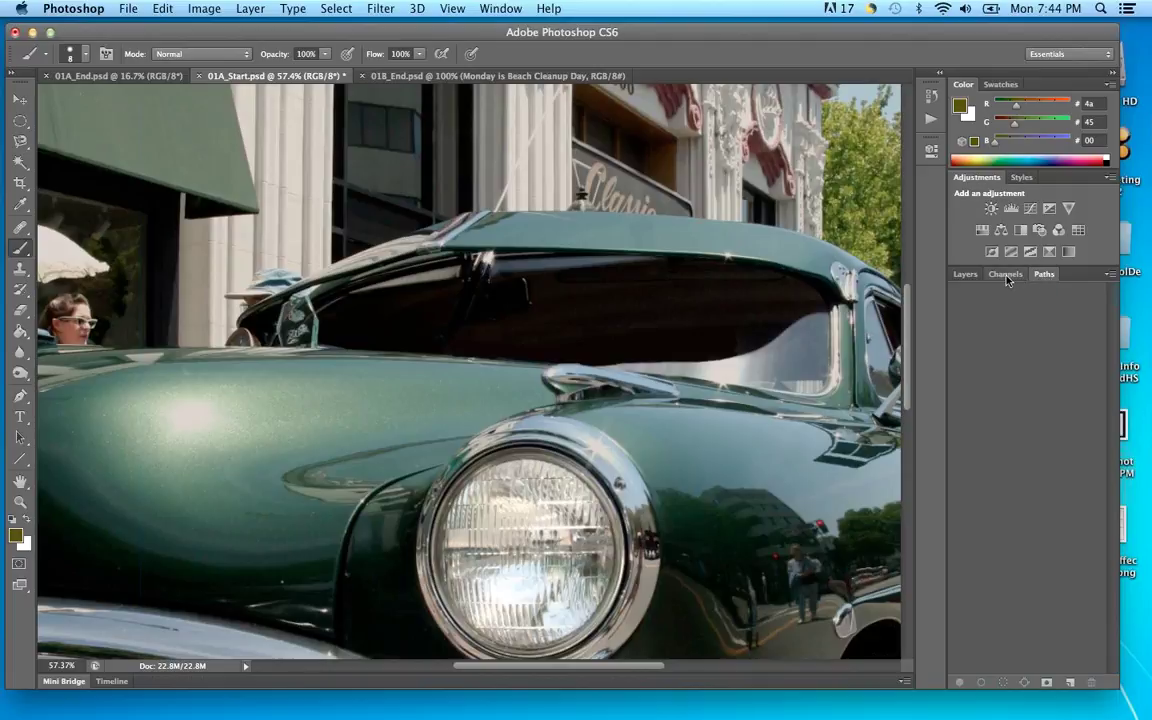
click(1006, 275)
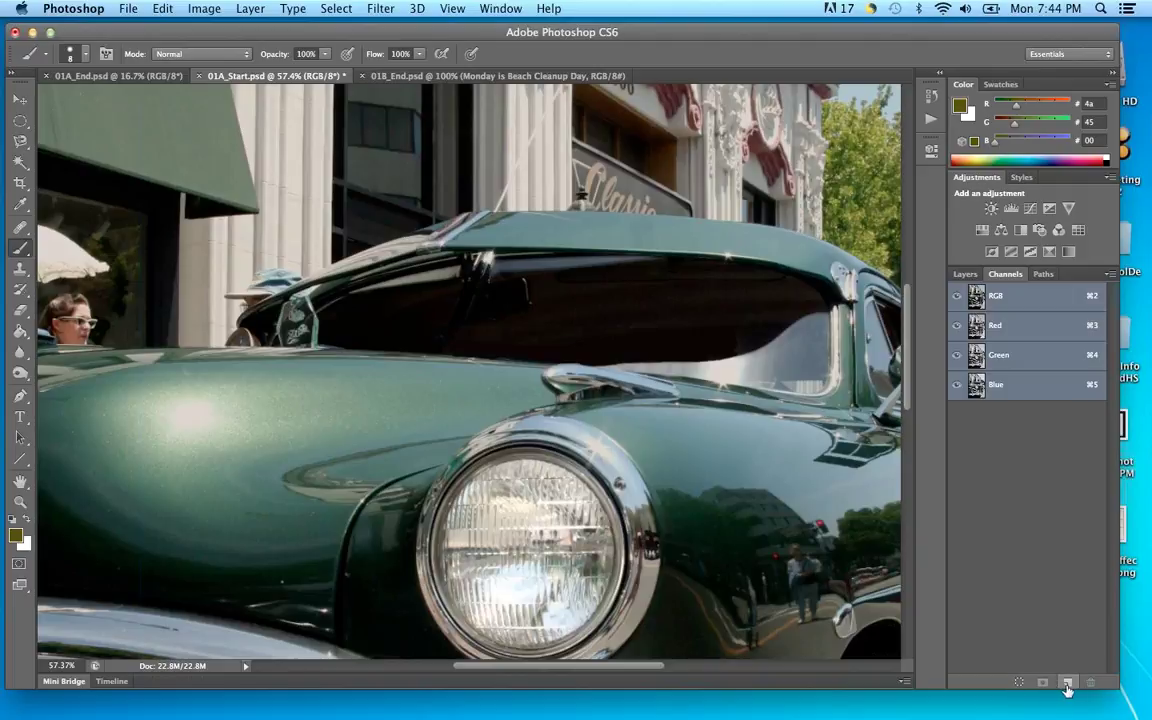
click(964, 275)
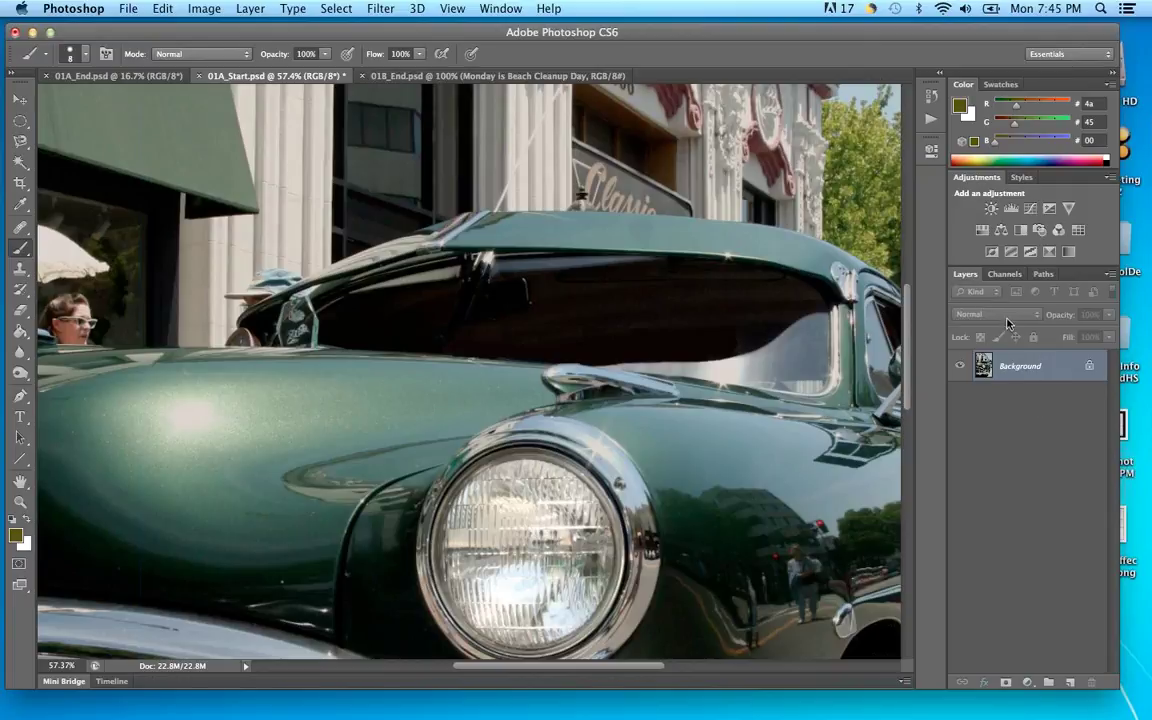
Convert the locked Background into a regular layer named Layer 0, with Normal mode and 100% opacity
double_click(1058, 369)
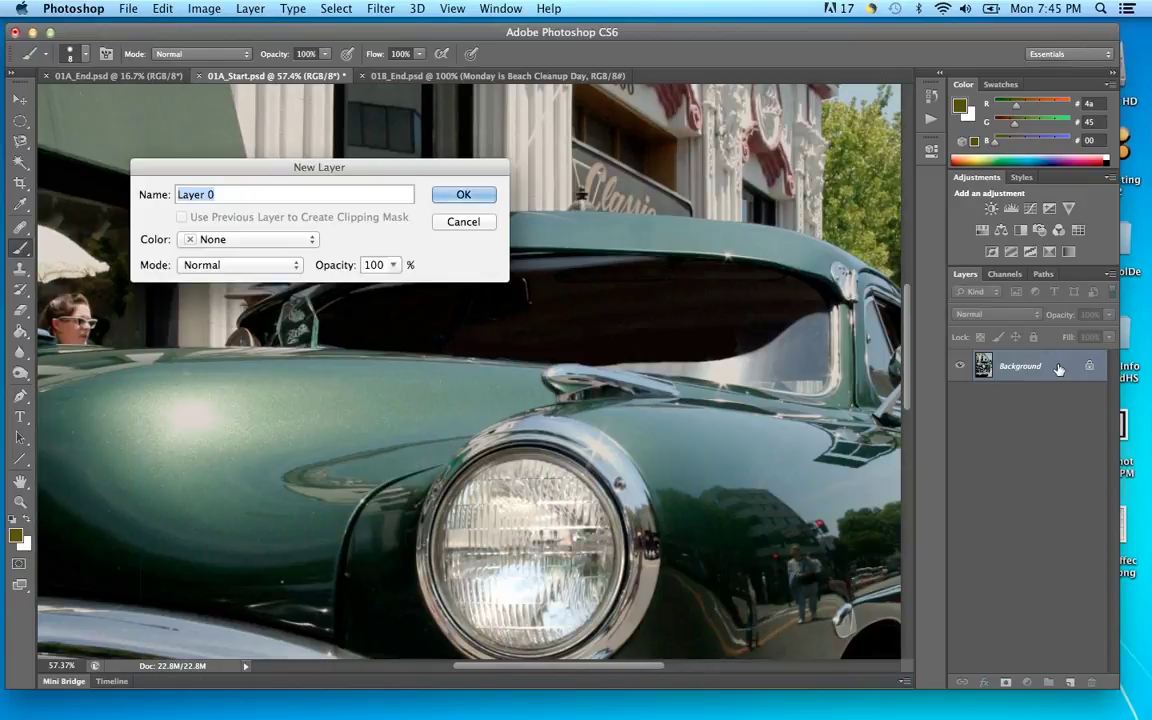
drag(222, 178, 390, 192)
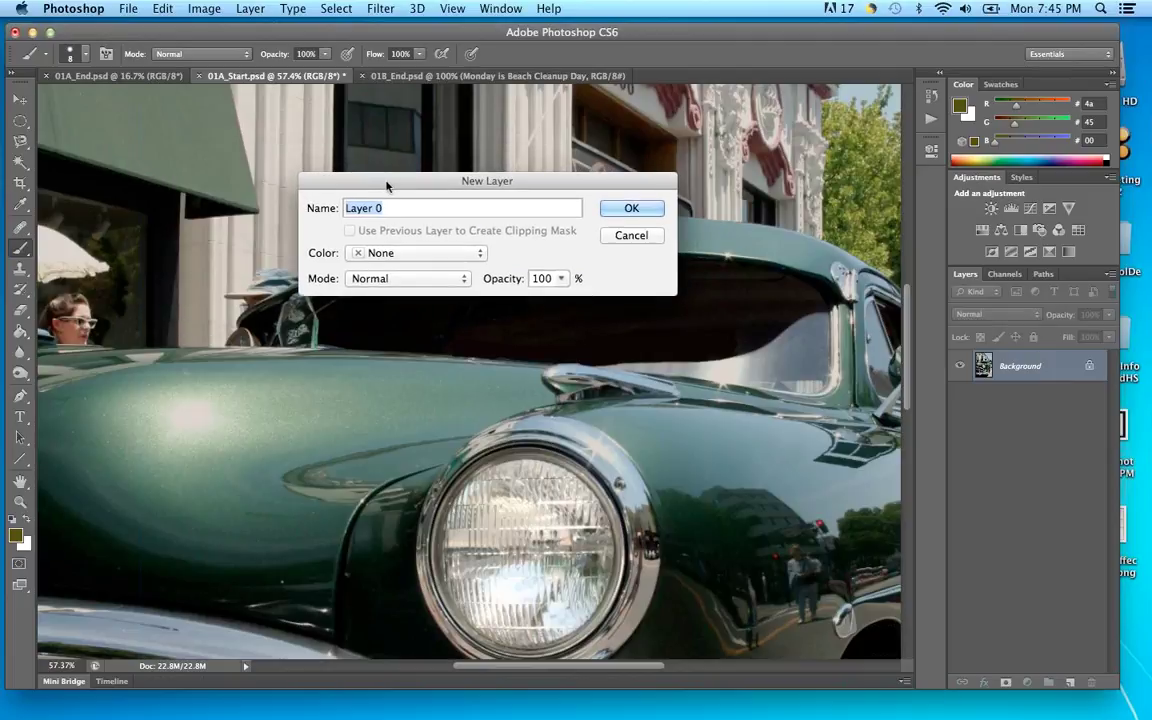
click(630, 209)
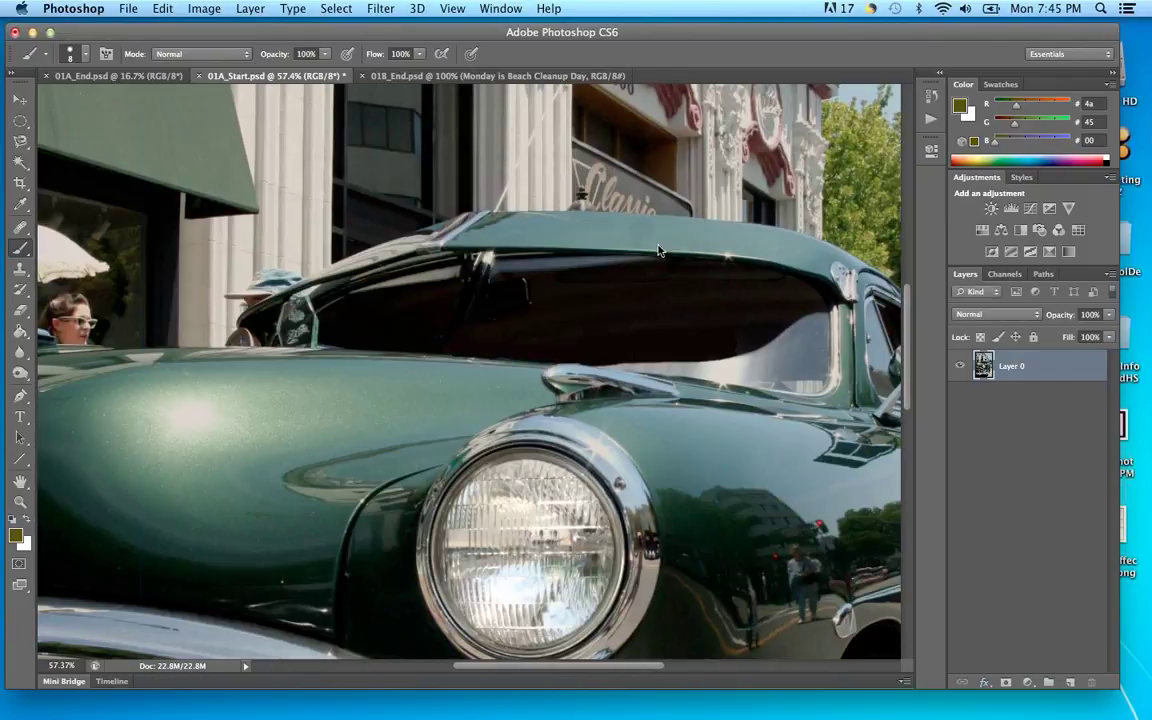
Examine the blend modes and the opacity and fill controls of Layer 0, keeping Normal mode and 100% for both
click(1038, 318)
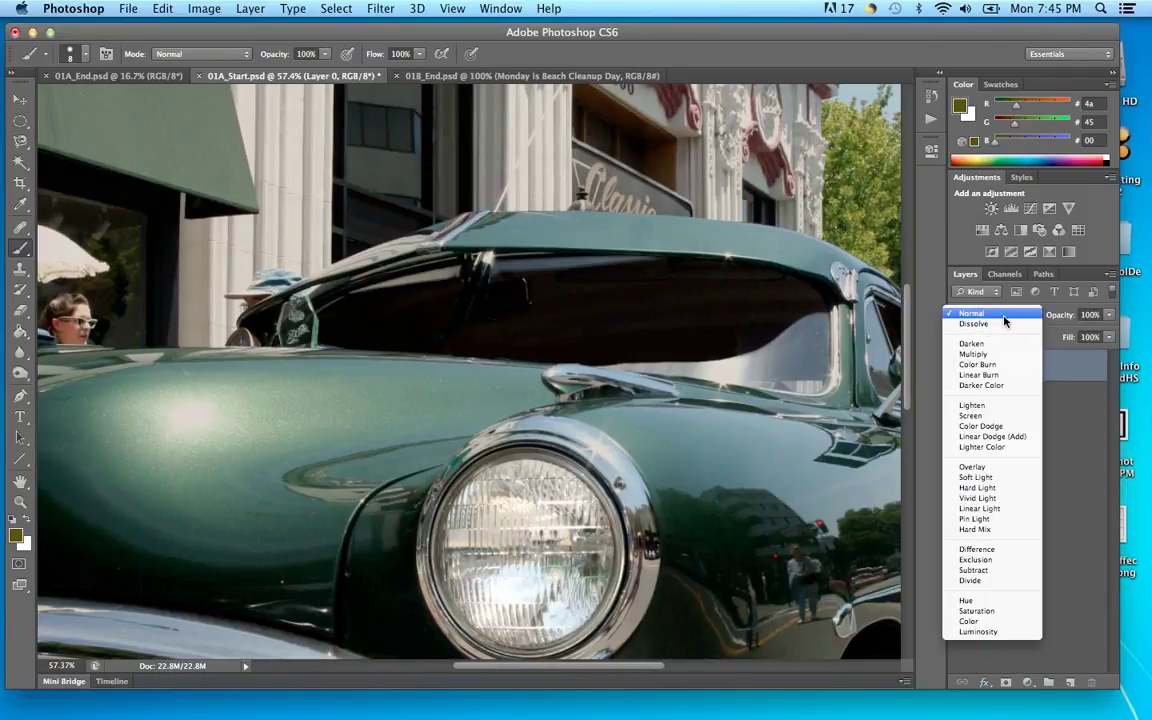
click(1006, 318)
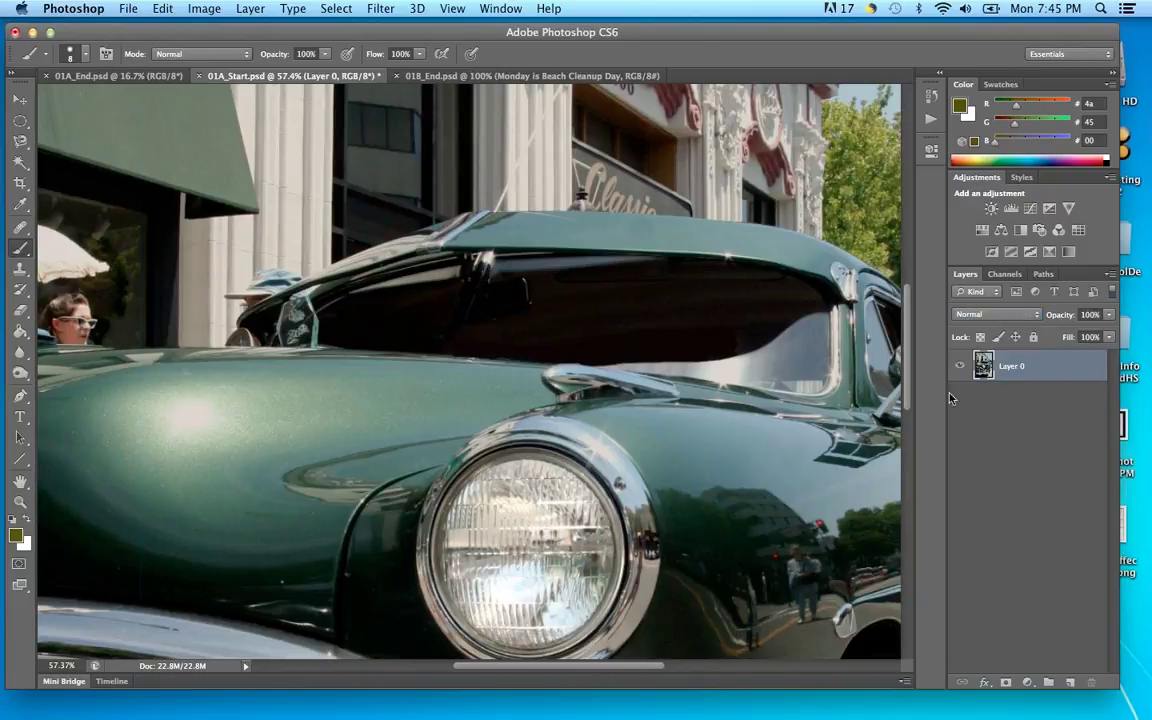
click(1110, 315)
mouse_move(1110, 315)
mouse_down()
mouse_move(1098, 333)
mouse_move(1060, 333)
mouse_move(1112, 332)
mouse_up()
click(1113, 317)
click(1110, 339)
mouse_move(1112, 344)
mouse_down()
mouse_move(1101, 359)
mouse_move(1050, 358)
mouse_move(1111, 352)
mouse_up()
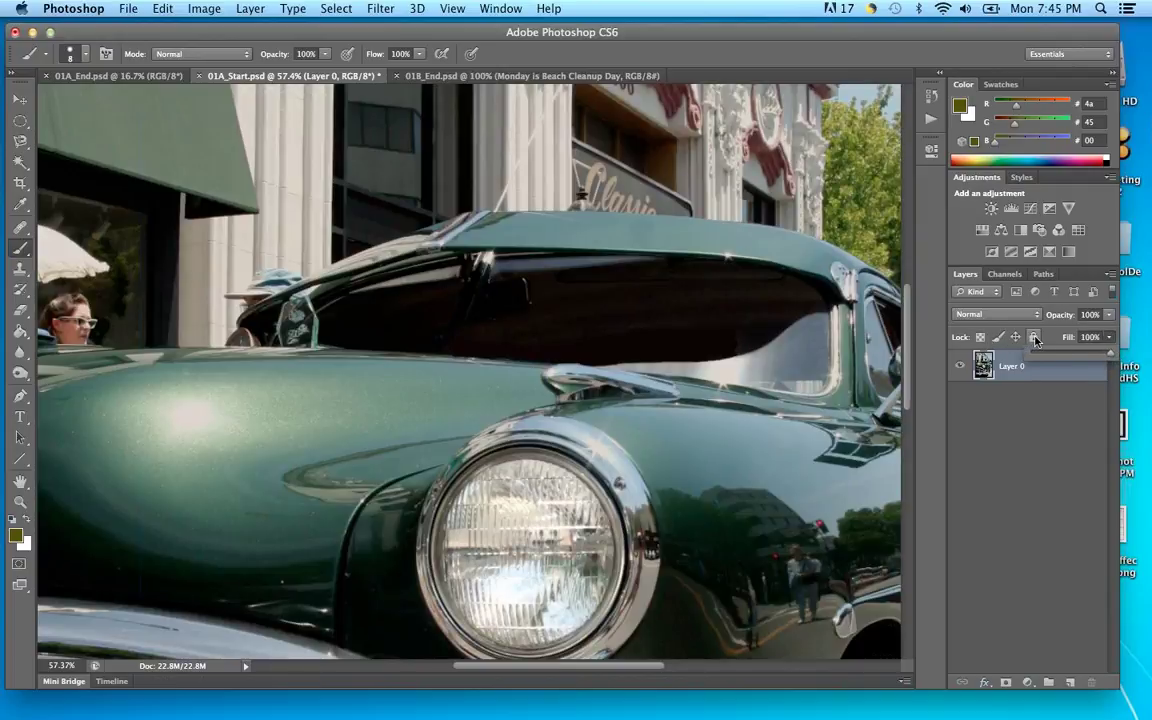
click(1087, 371)
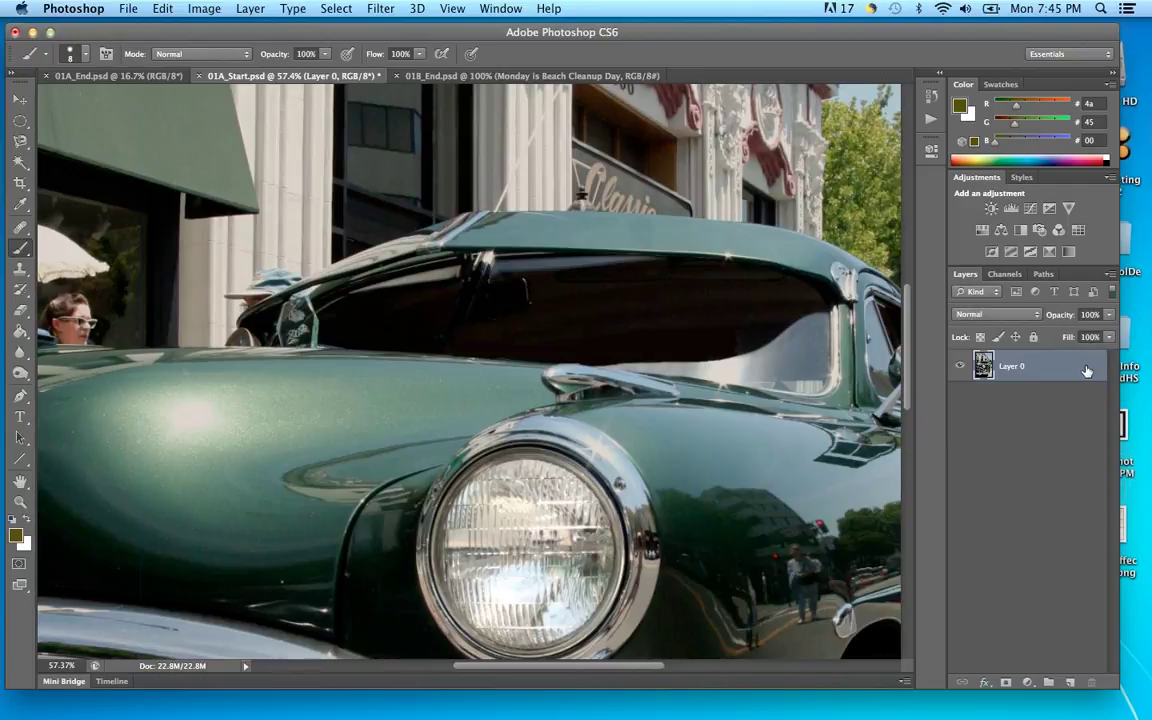
Look through the layer filter types, the general layer commands, the thumbnail sizes and the commands available for Layer 0
click(996, 292)
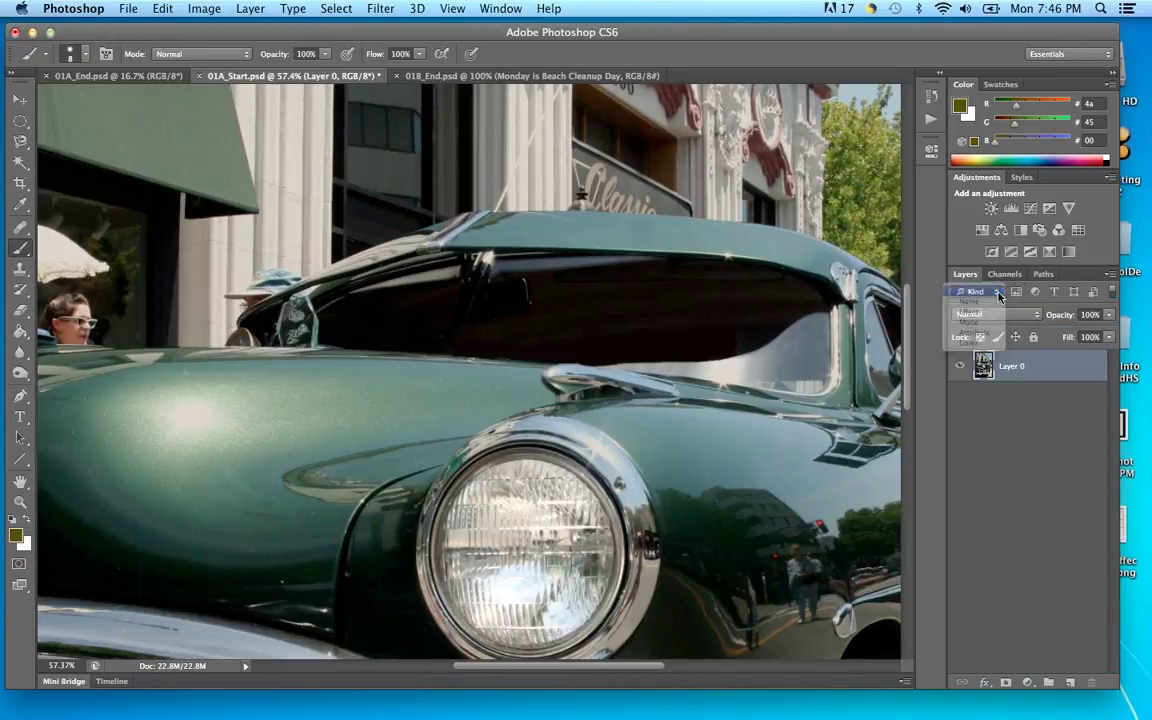
click(998, 291)
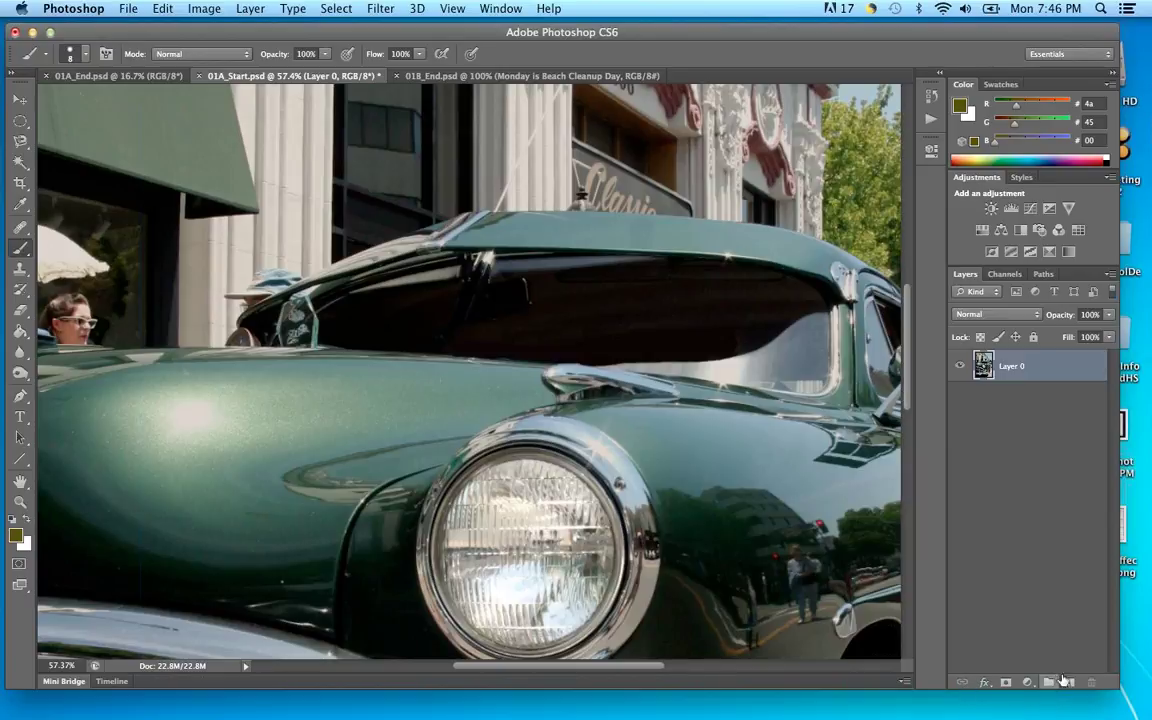
click(1110, 274)
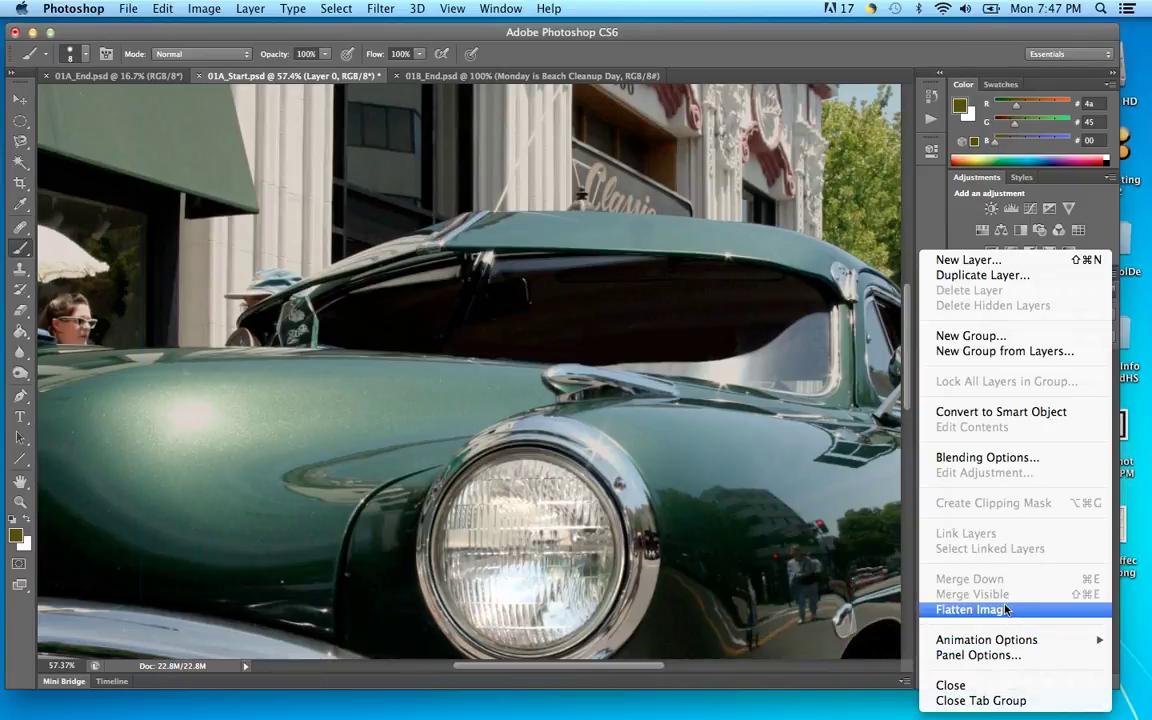
click(938, 222)
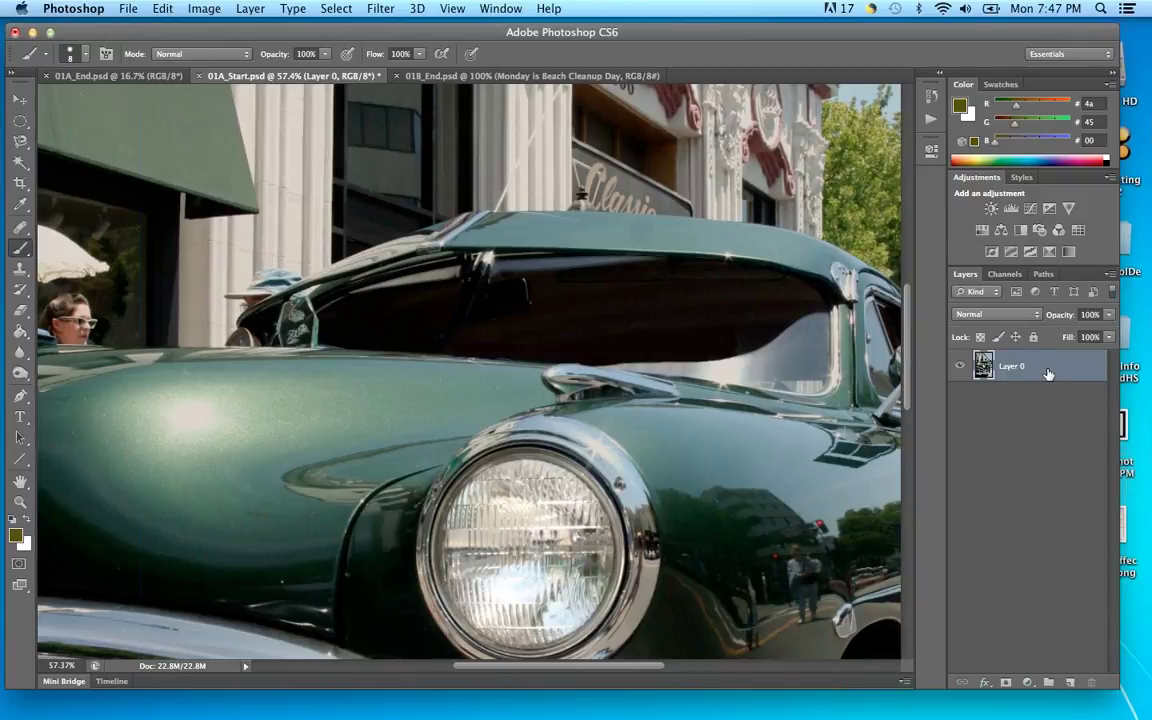
right_click(1014, 418)
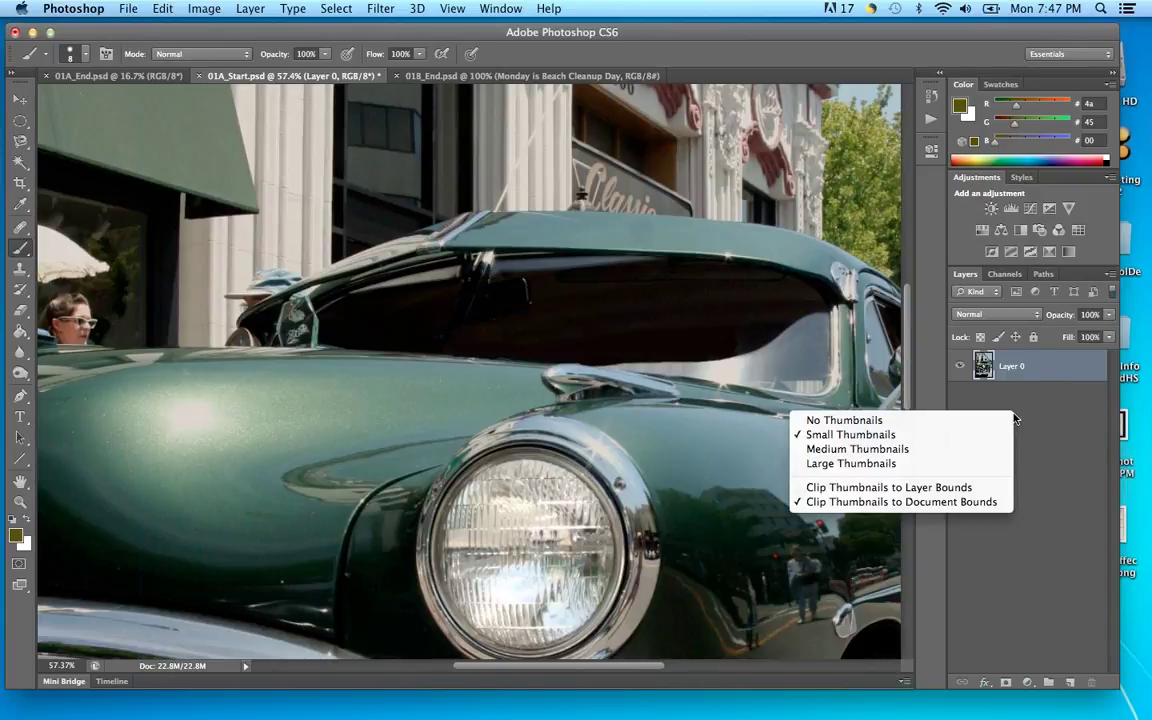
right_click(1036, 370)
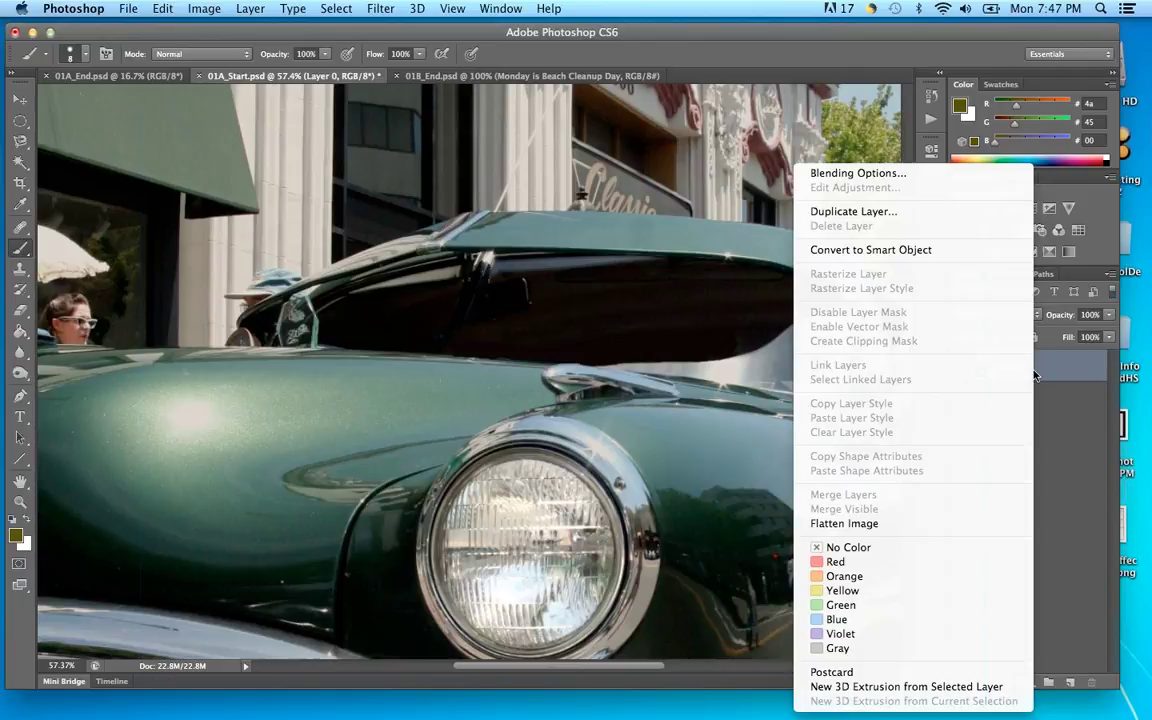
click(1055, 427)
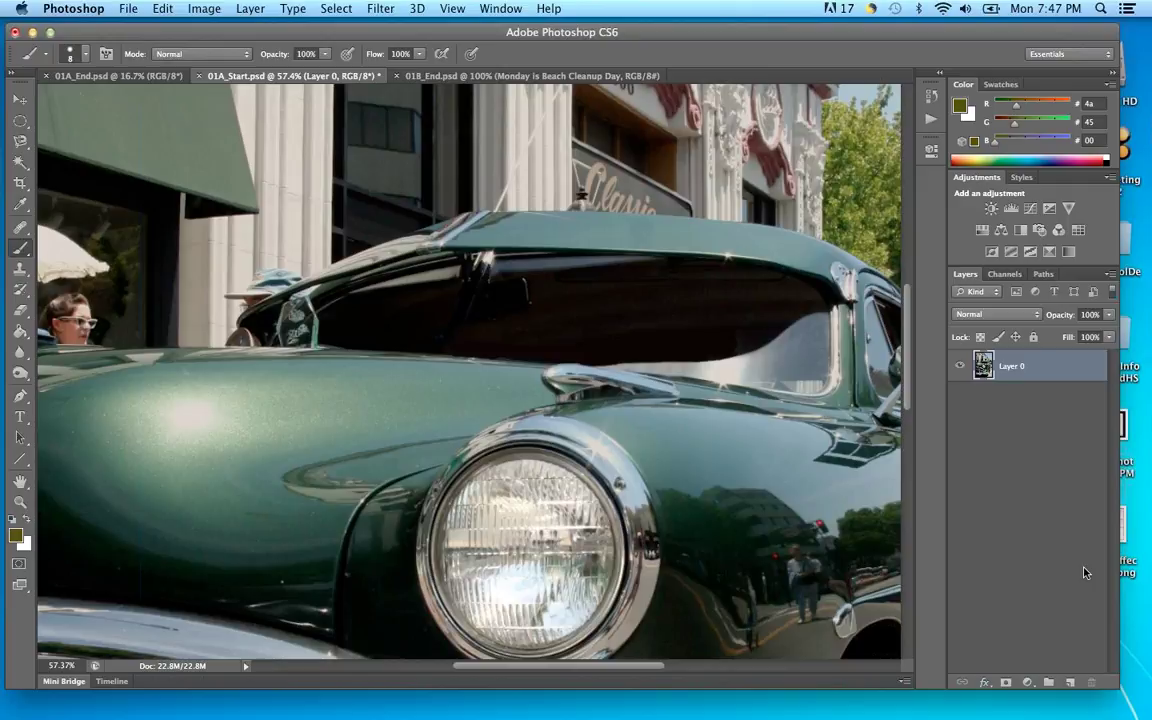
Zoom the 01A_Start.psd image out to 20% with the Zoom tool to show the whole car
scroll(908, 369, down, 1)
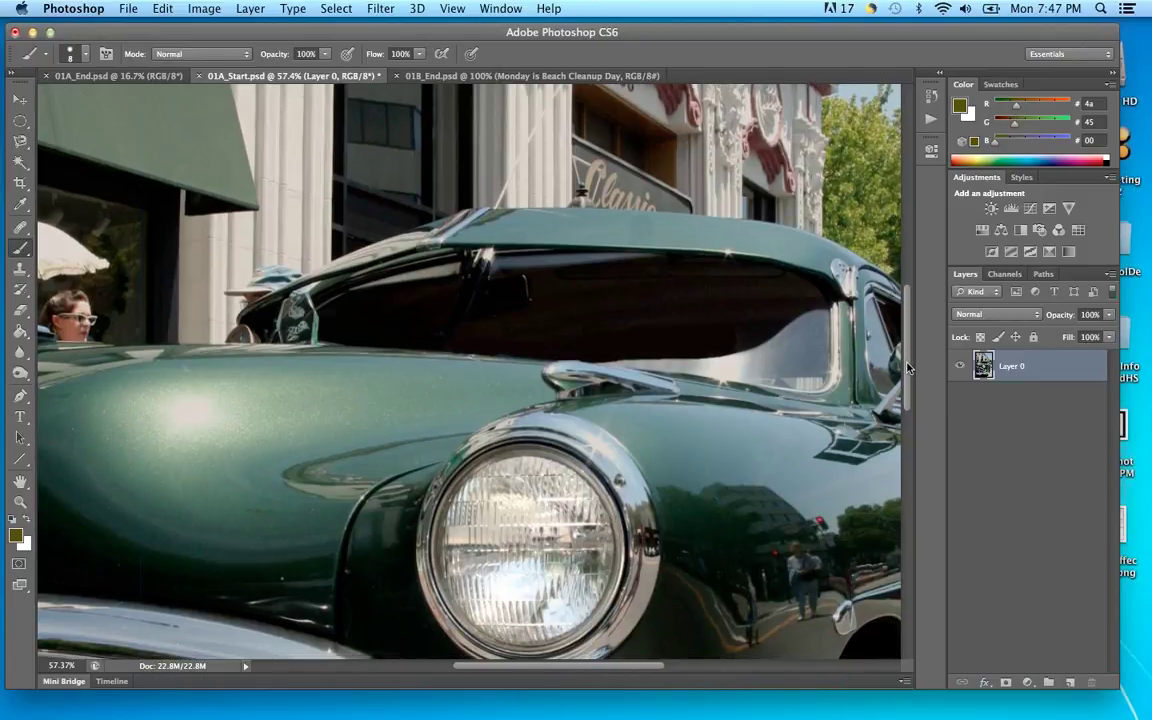
scroll(815, 366, down, 10)
scroll(815, 366, up, 2)
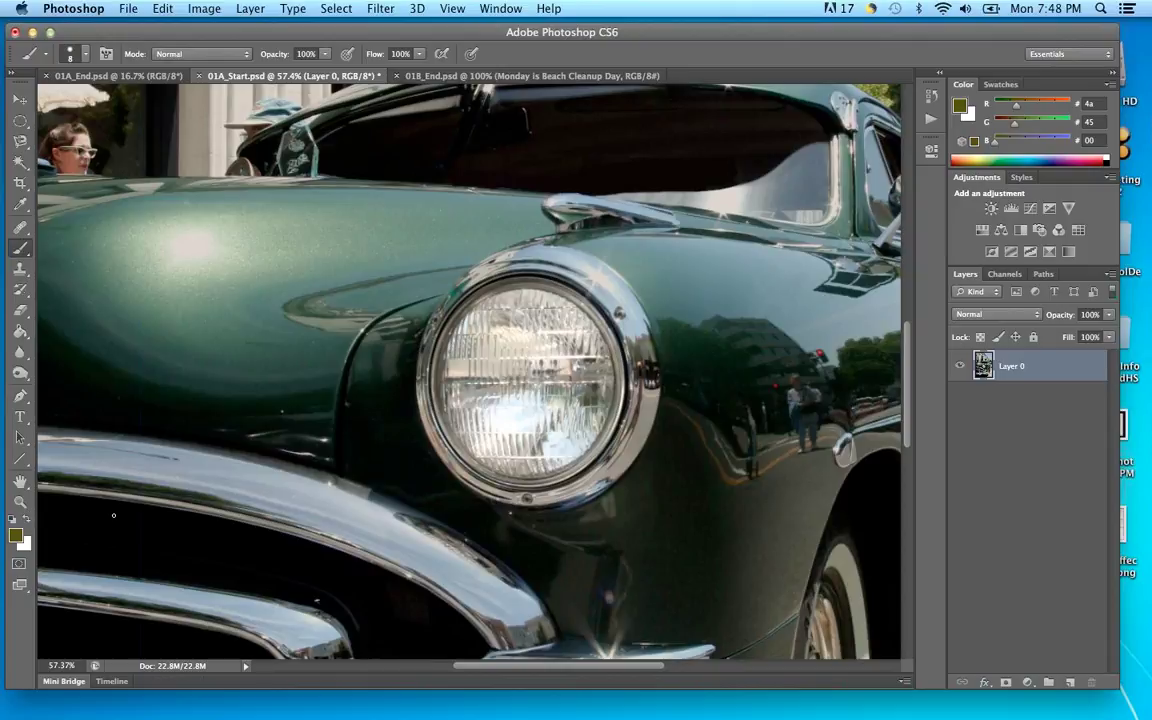
key(z)
drag(512, 411, 549, 403)
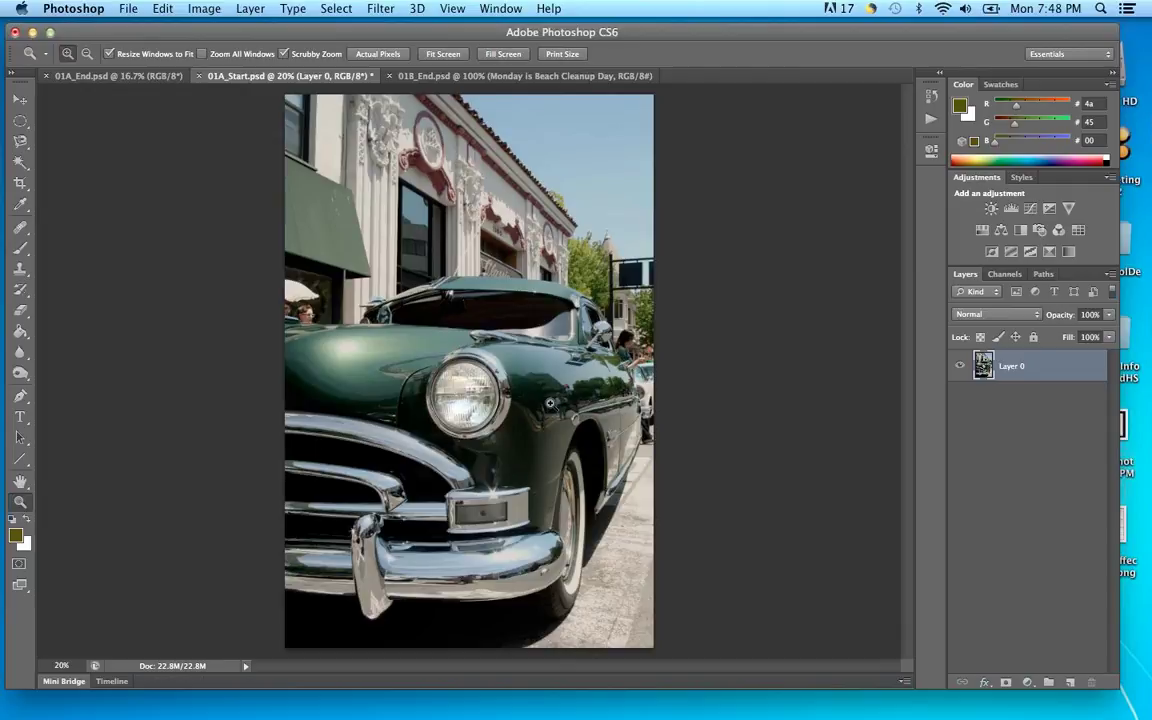
Switch between 01A_Start.psd and 01A_End.psd, and set the zoom of 01A_End.psd to 20% to match
click(112, 78)
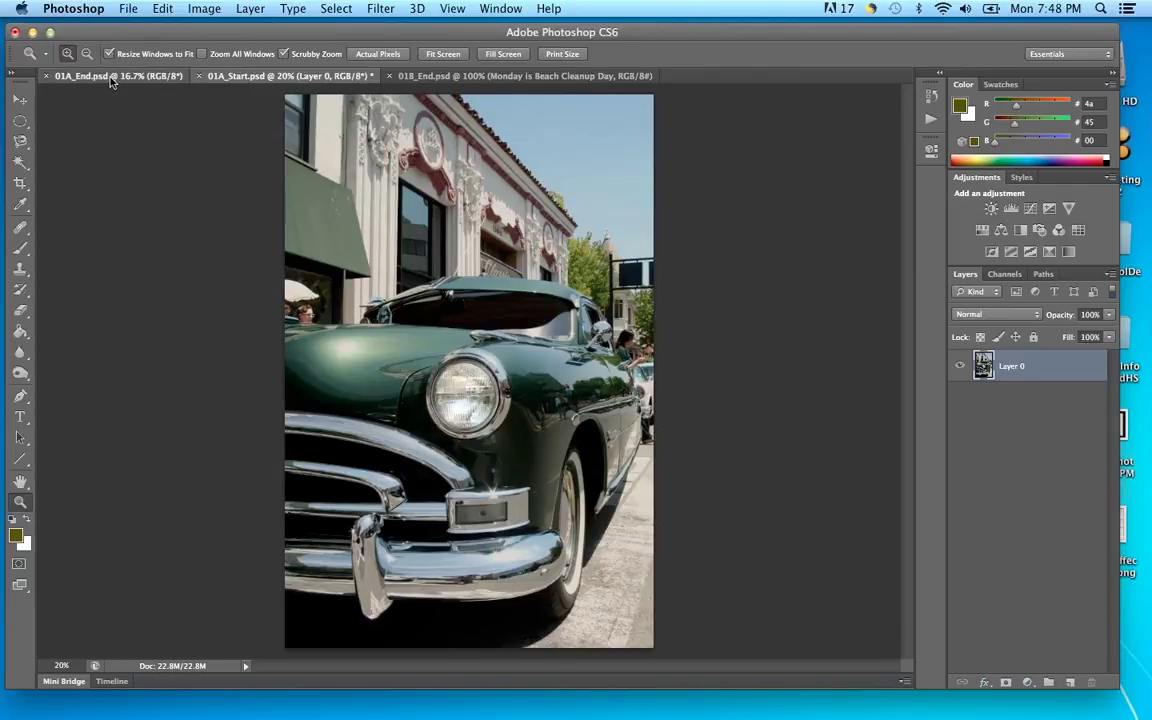
click(235, 77)
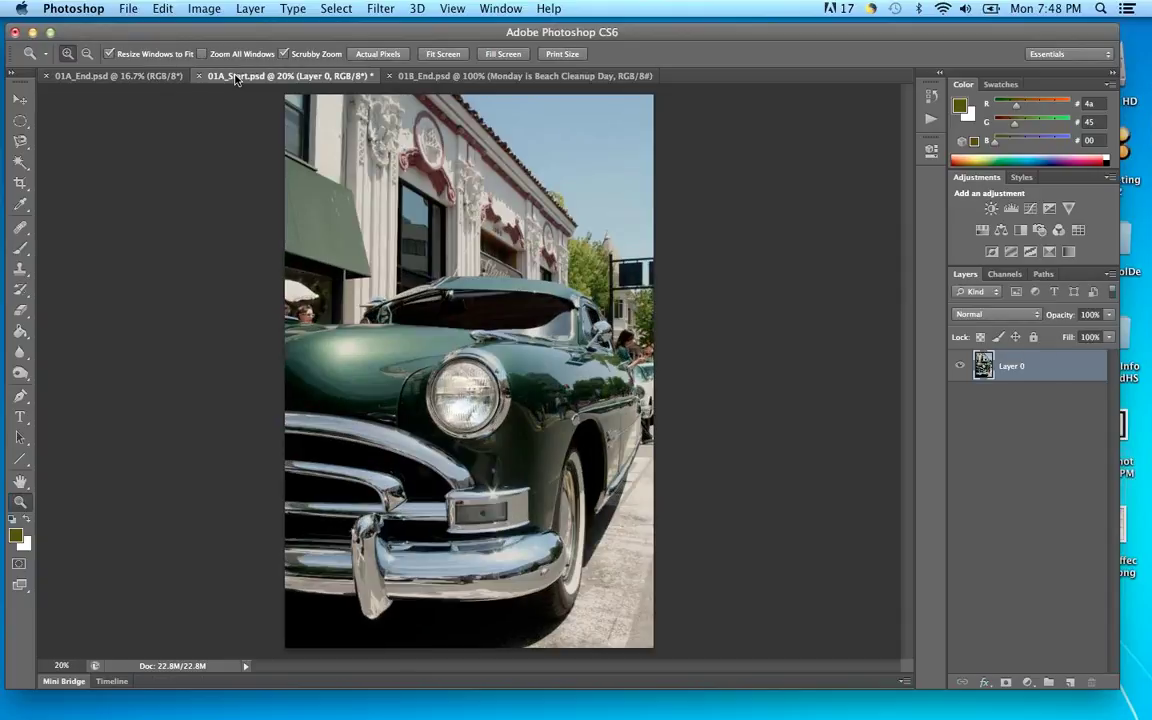
click(136, 79)
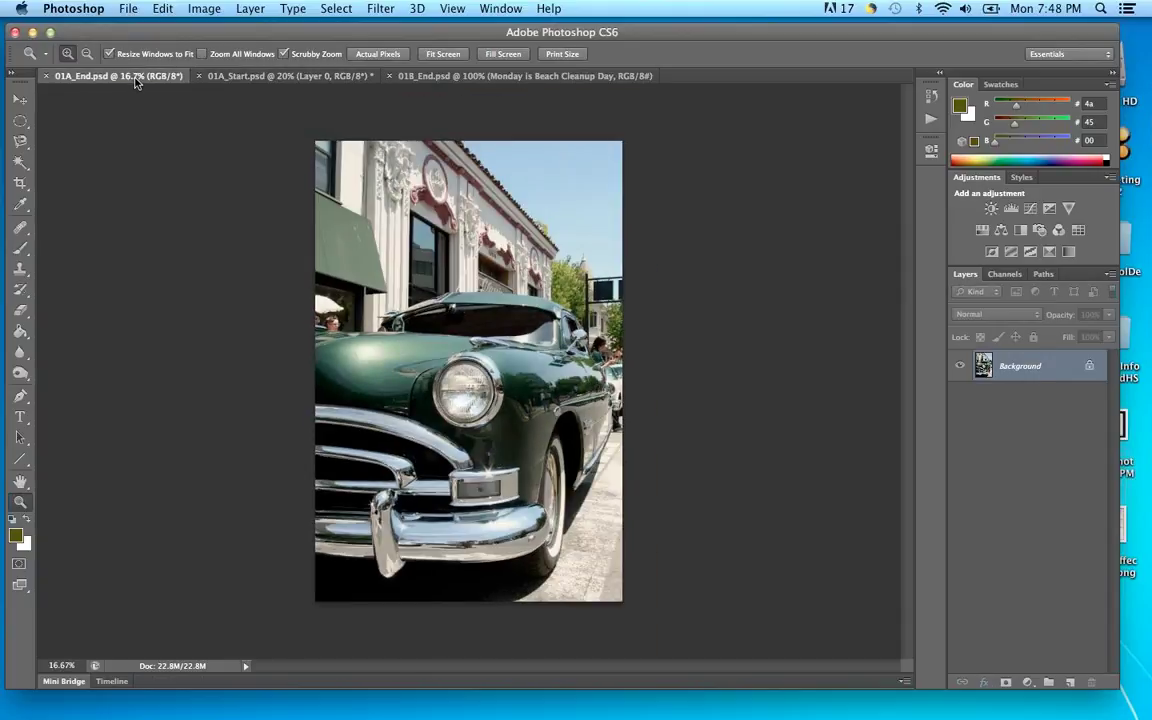
click(62, 665)
text(20)
key(Return)
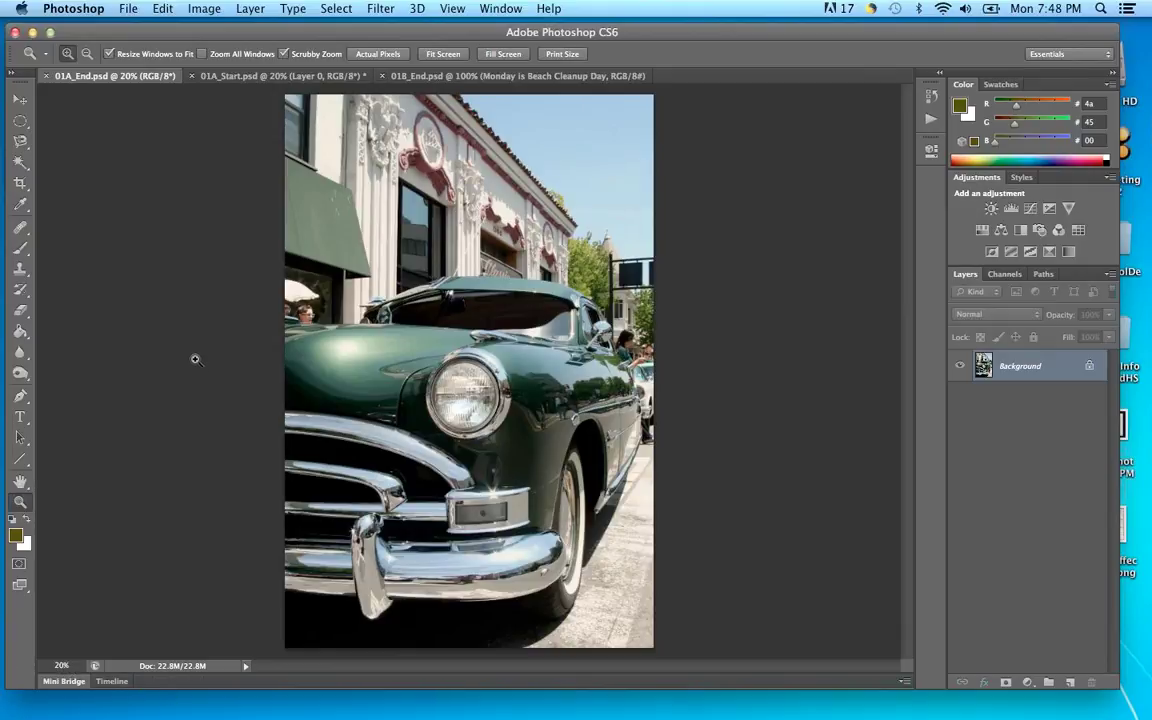
Compare the original and finished car images by alternating repeatedly between 01A_Start.psd and 01A_End.psd at 20% zoom
click(240, 79)
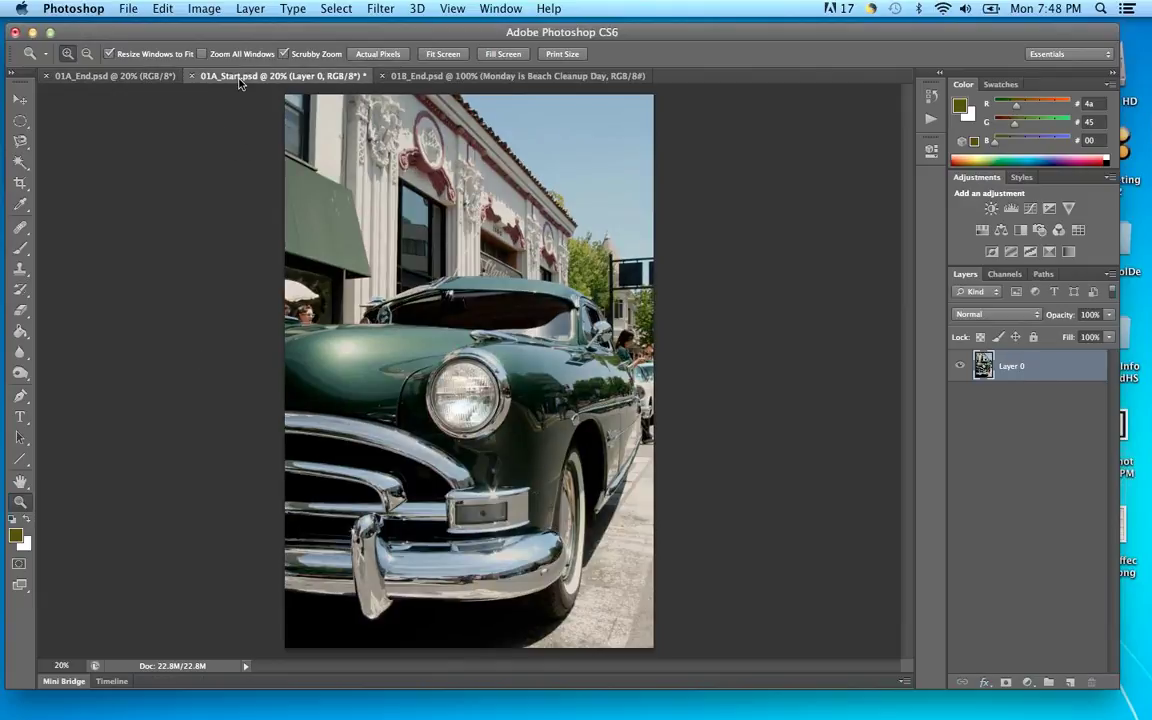
click(154, 78)
click(222, 77)
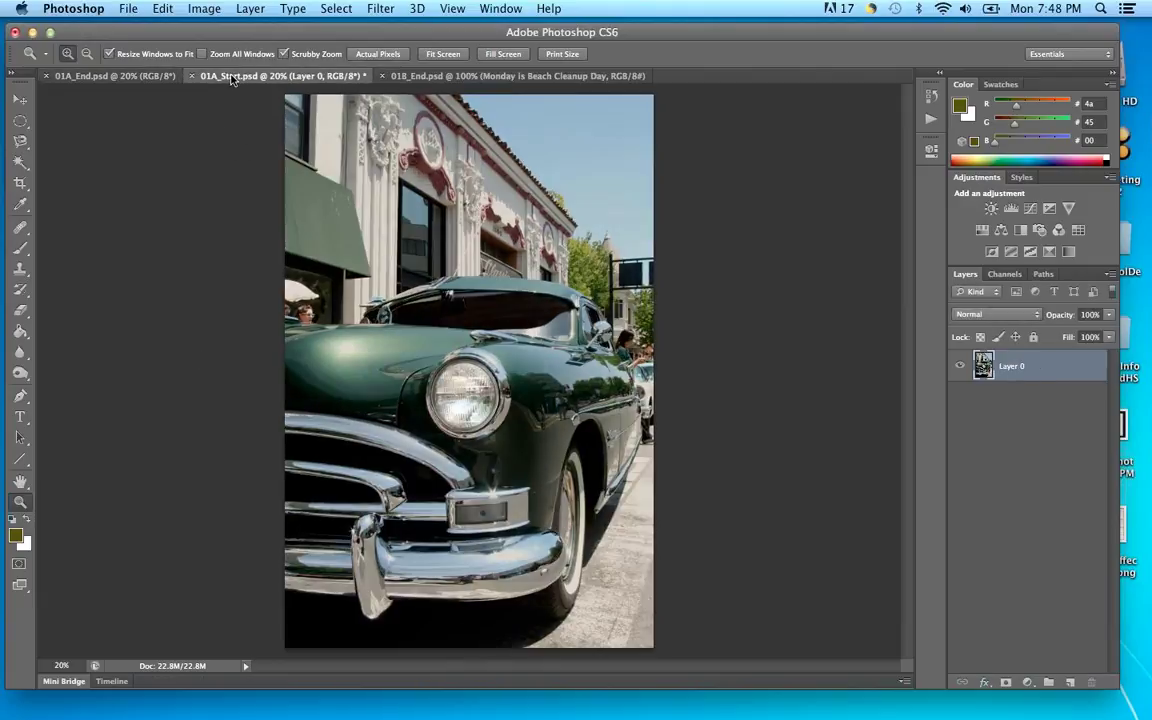
click(135, 72)
click(229, 76)
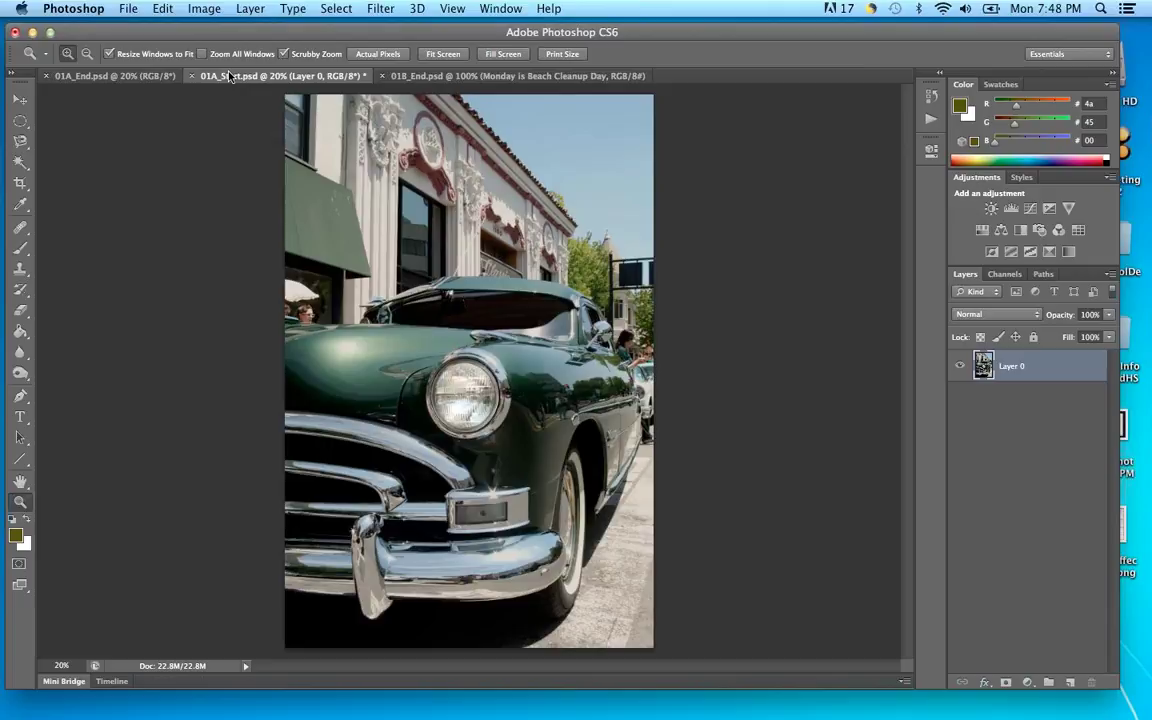
click(132, 78)
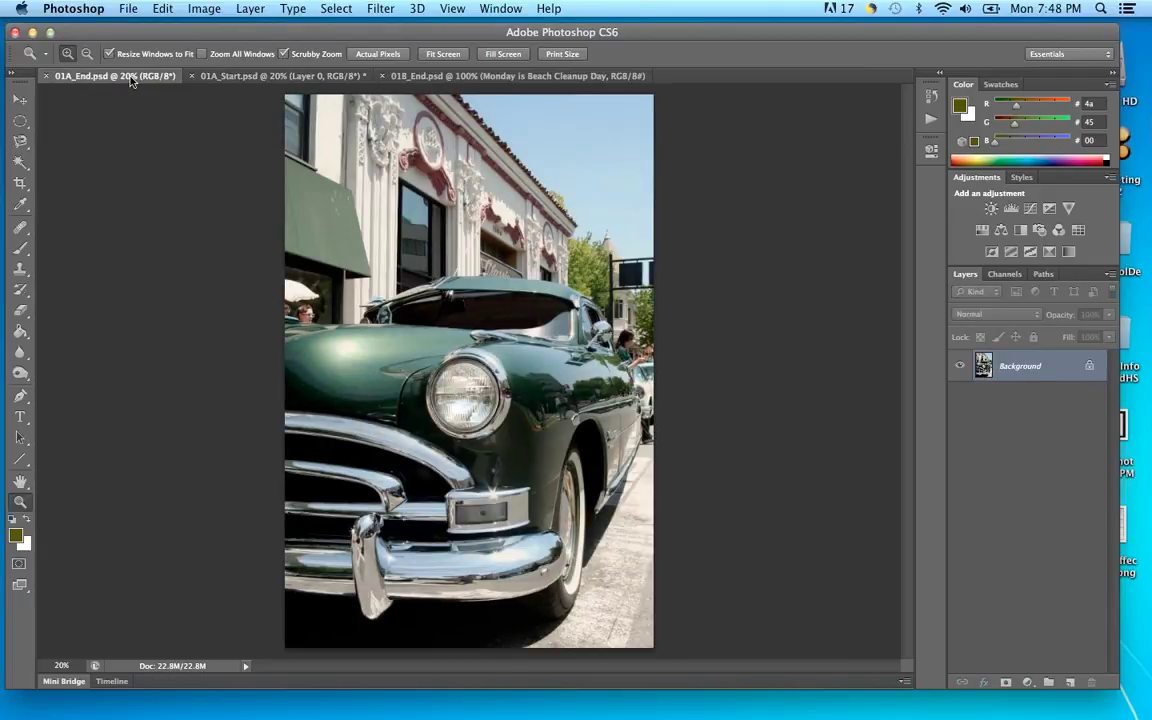
click(248, 78)
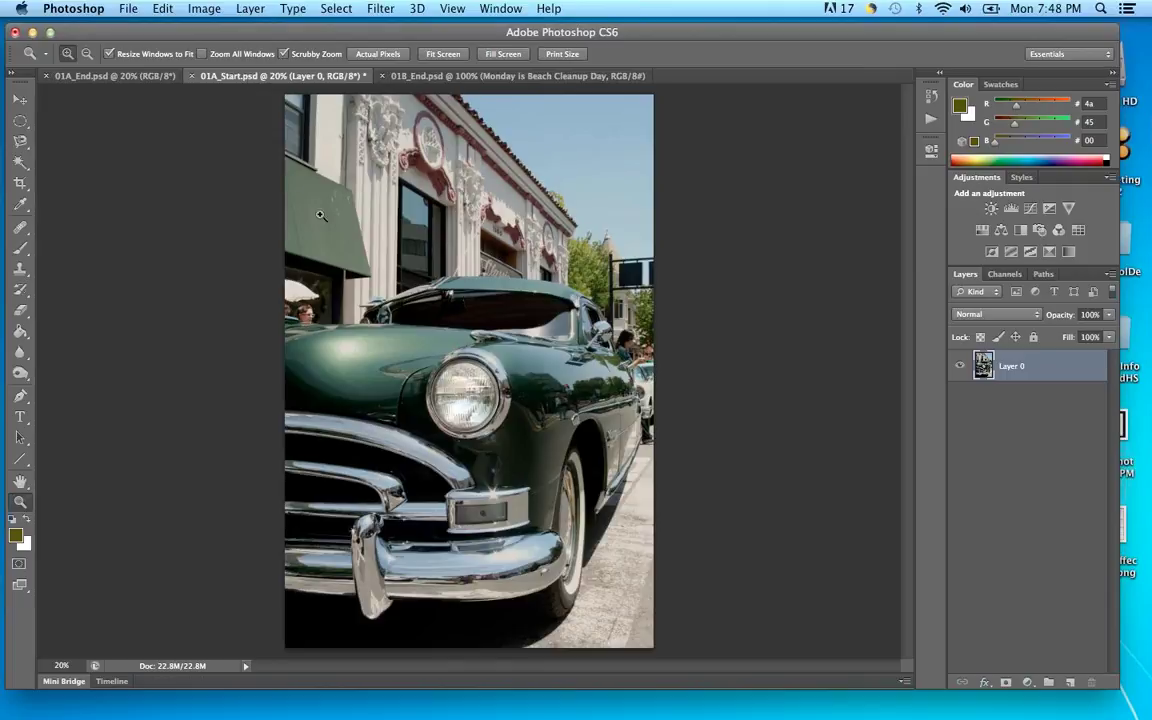
click(103, 76)
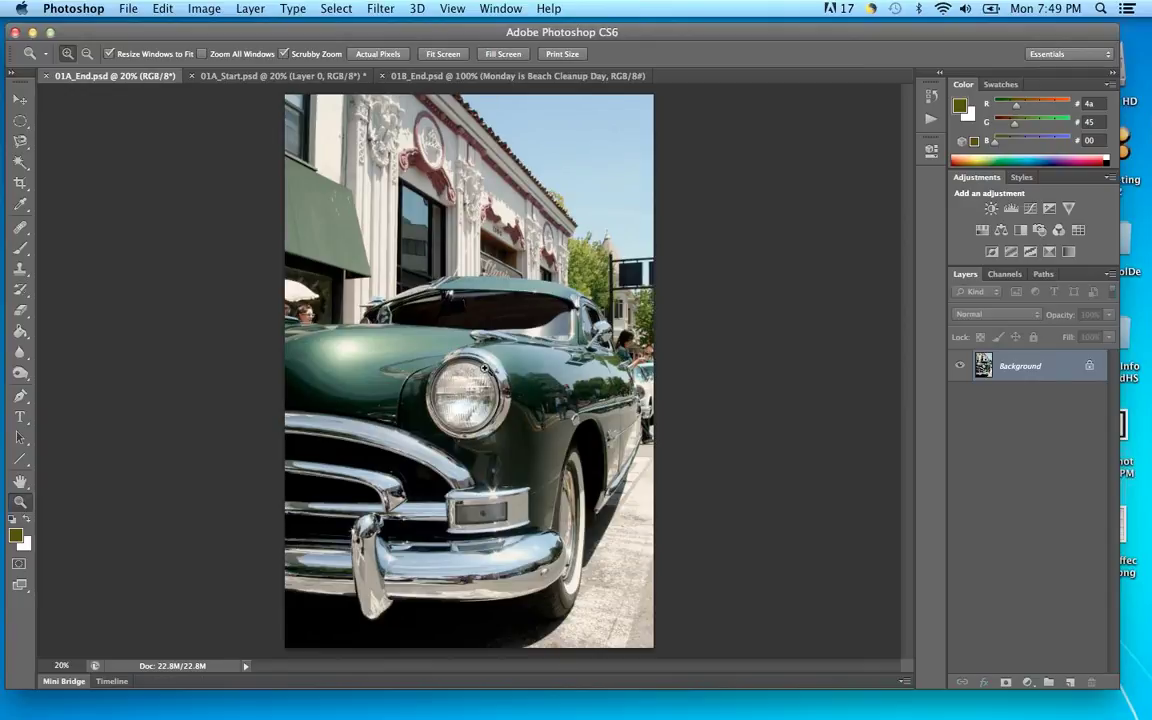
click(250, 78)
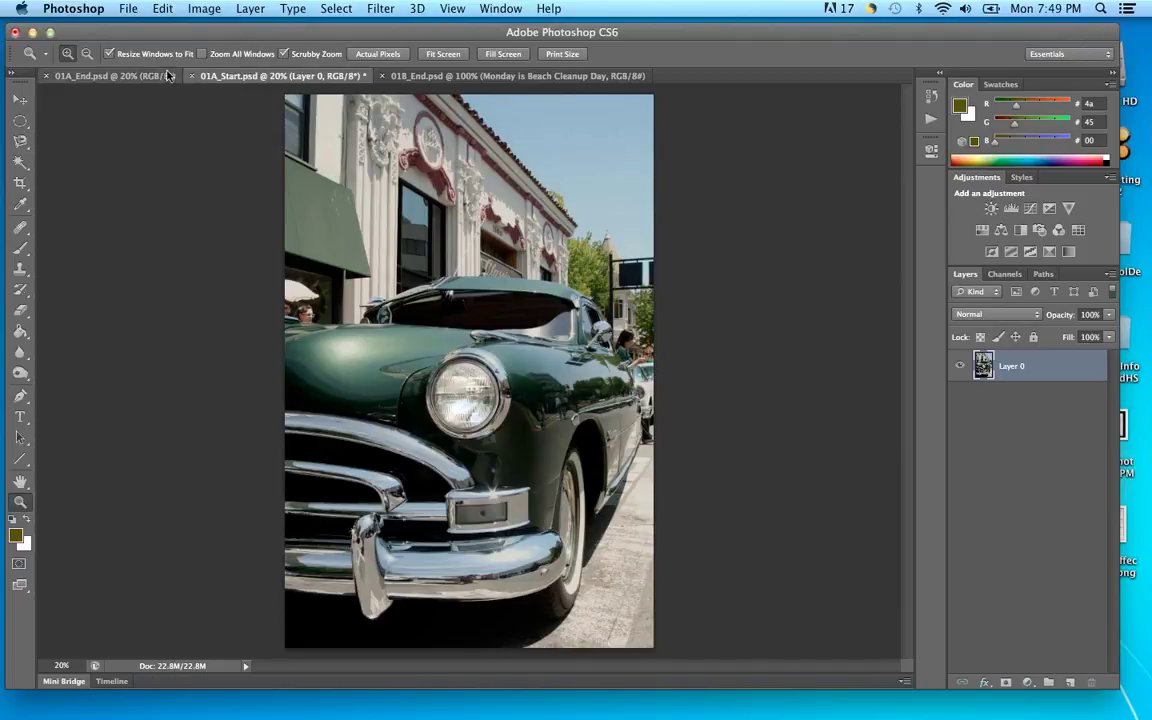
click(123, 75)
click(229, 78)
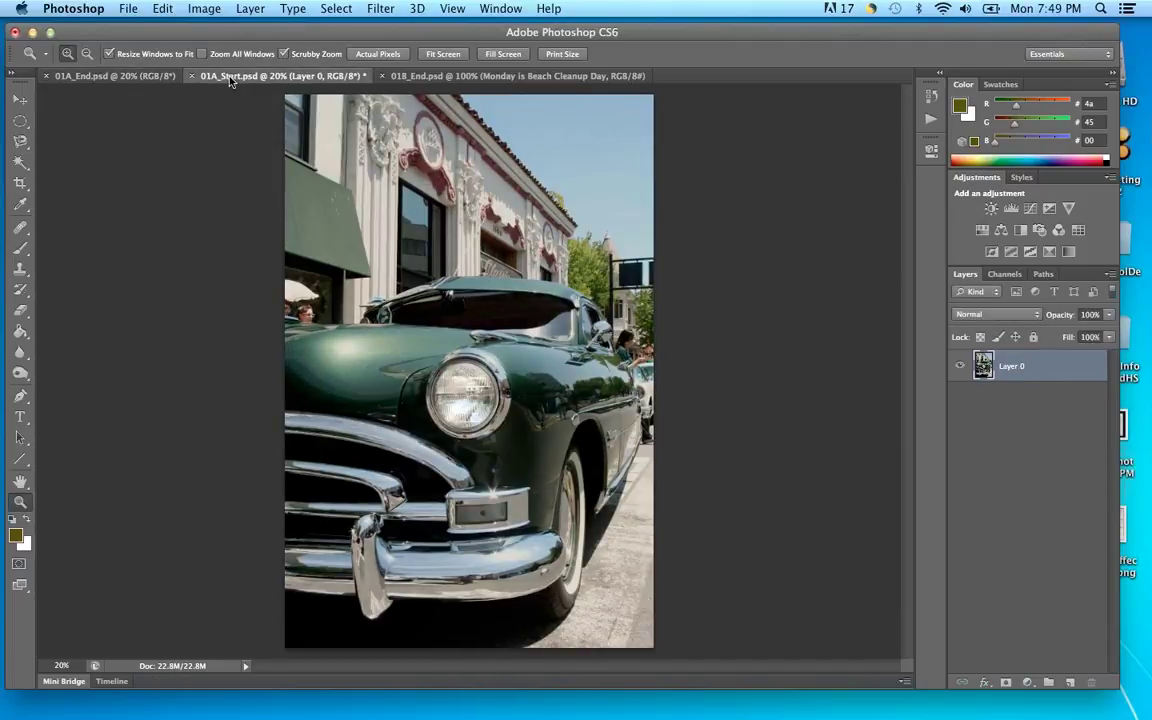
click(118, 76)
click(263, 80)
click(110, 76)
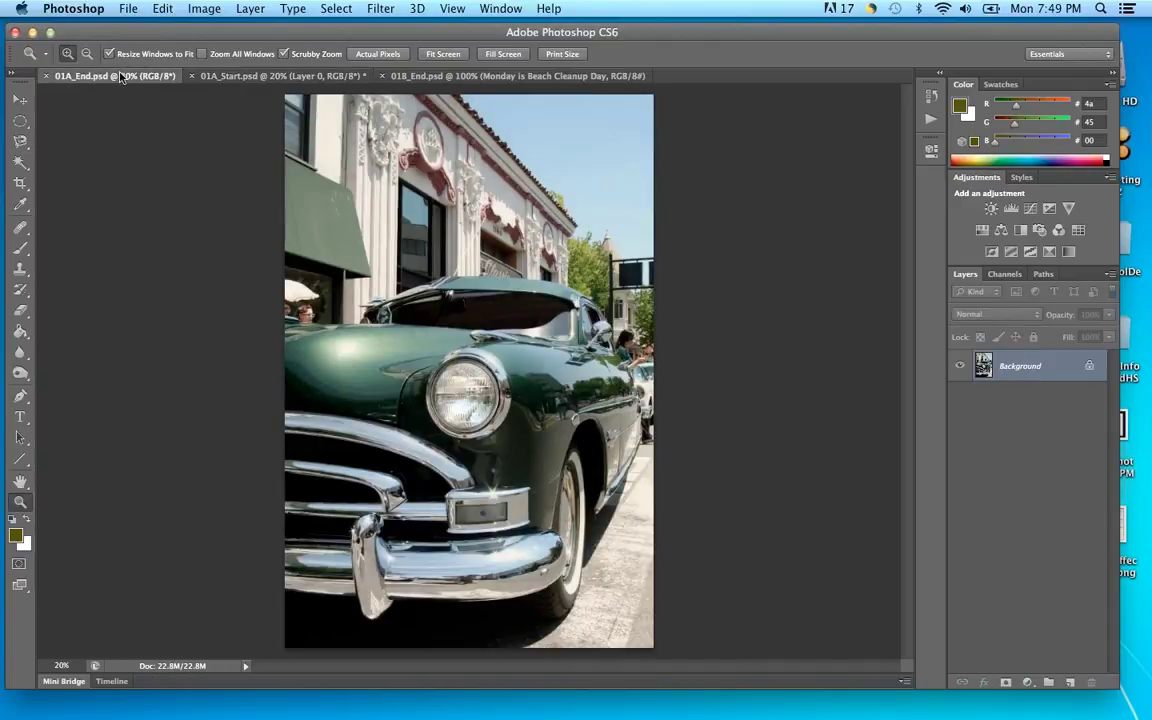
click(218, 76)
click(133, 77)
click(221, 77)
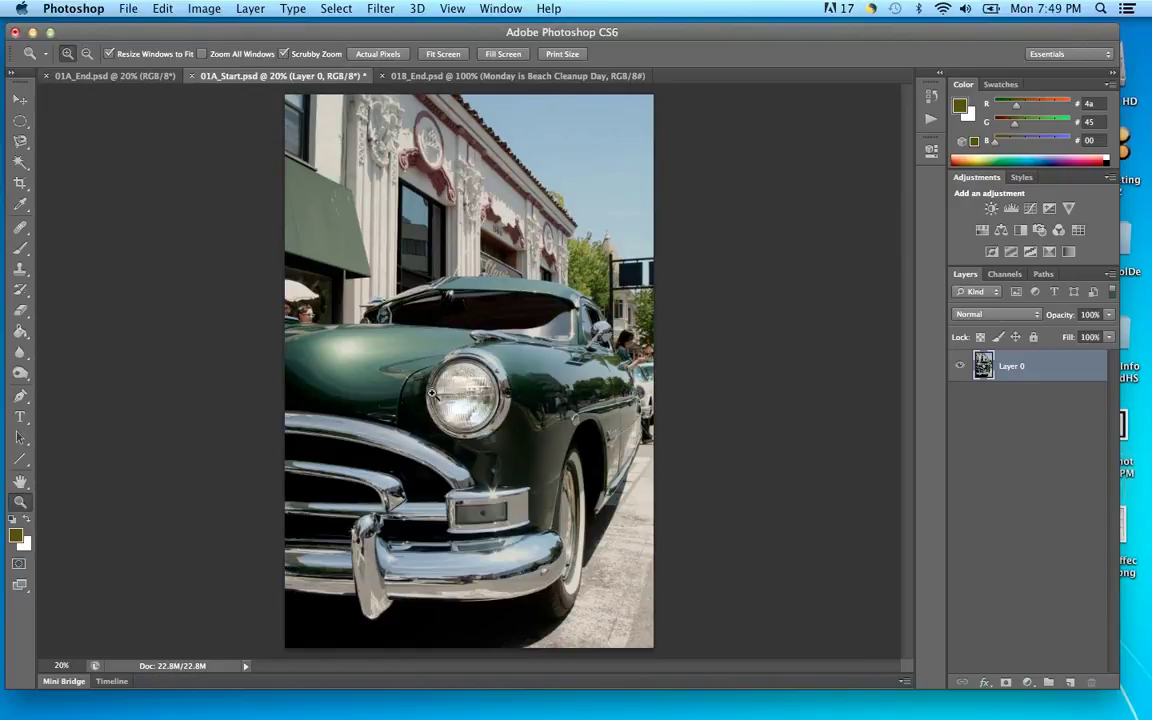
Zoom 01A_Start.psd to 68.9% at the headlight and fit a circular Elliptical Marquee selection over its glass
drag(432, 393, 535, 322)
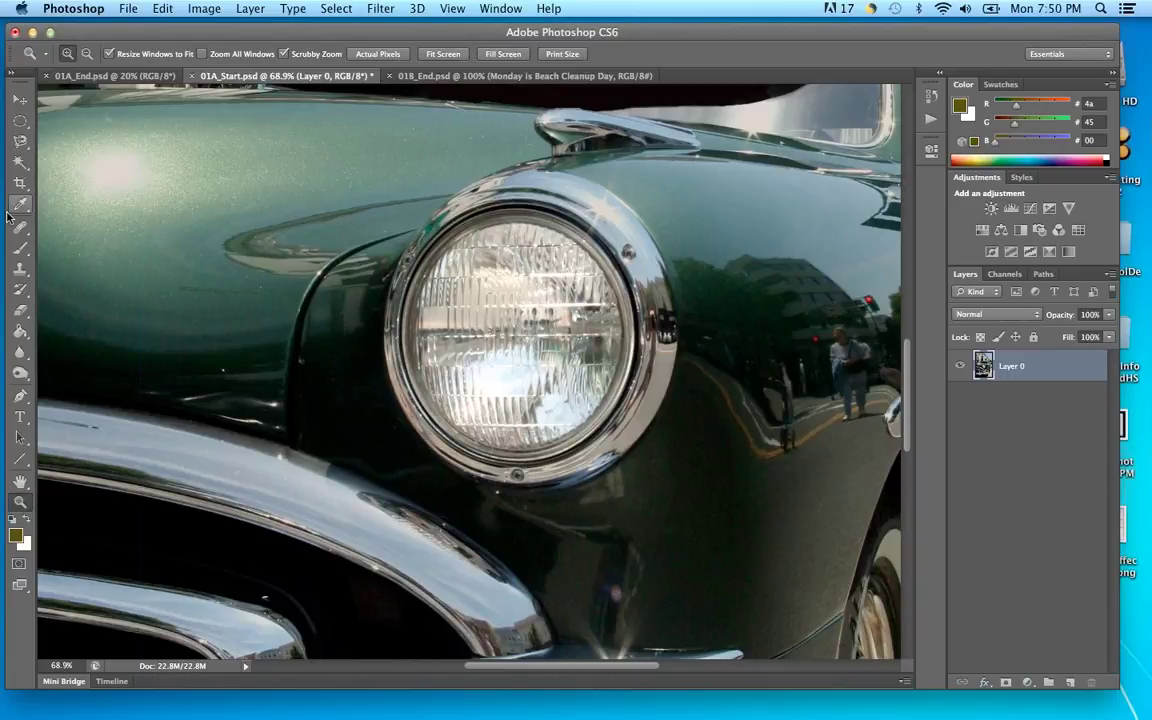
click(21, 122)
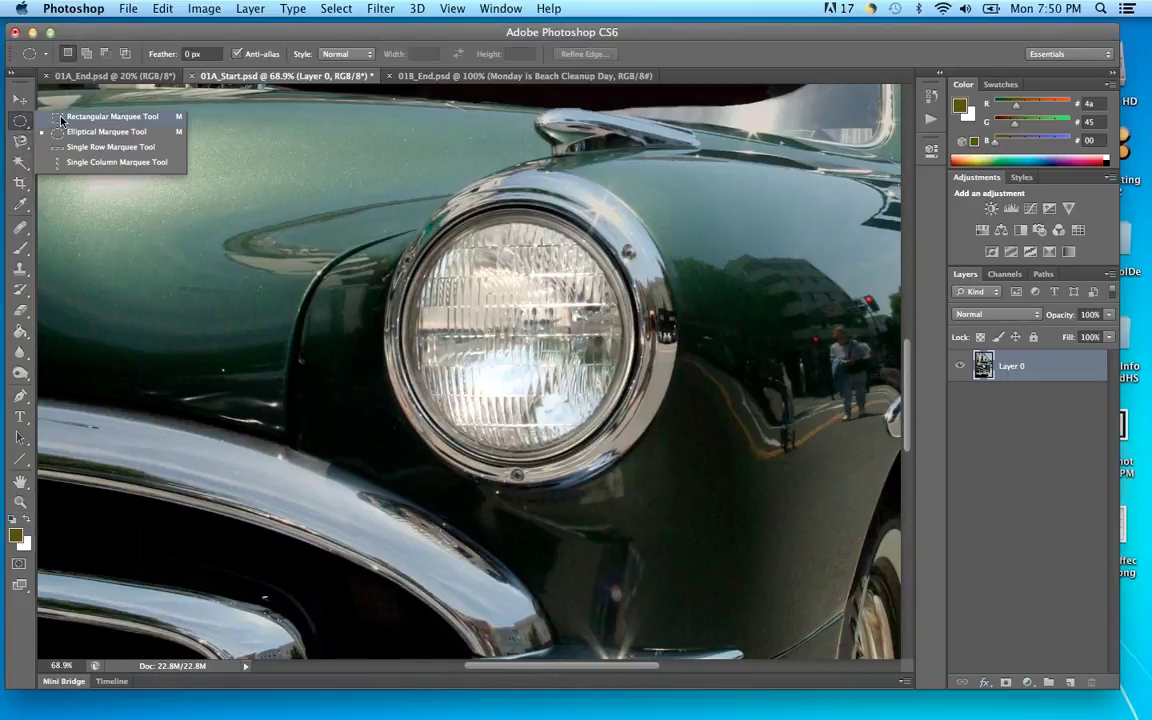
click(61, 120)
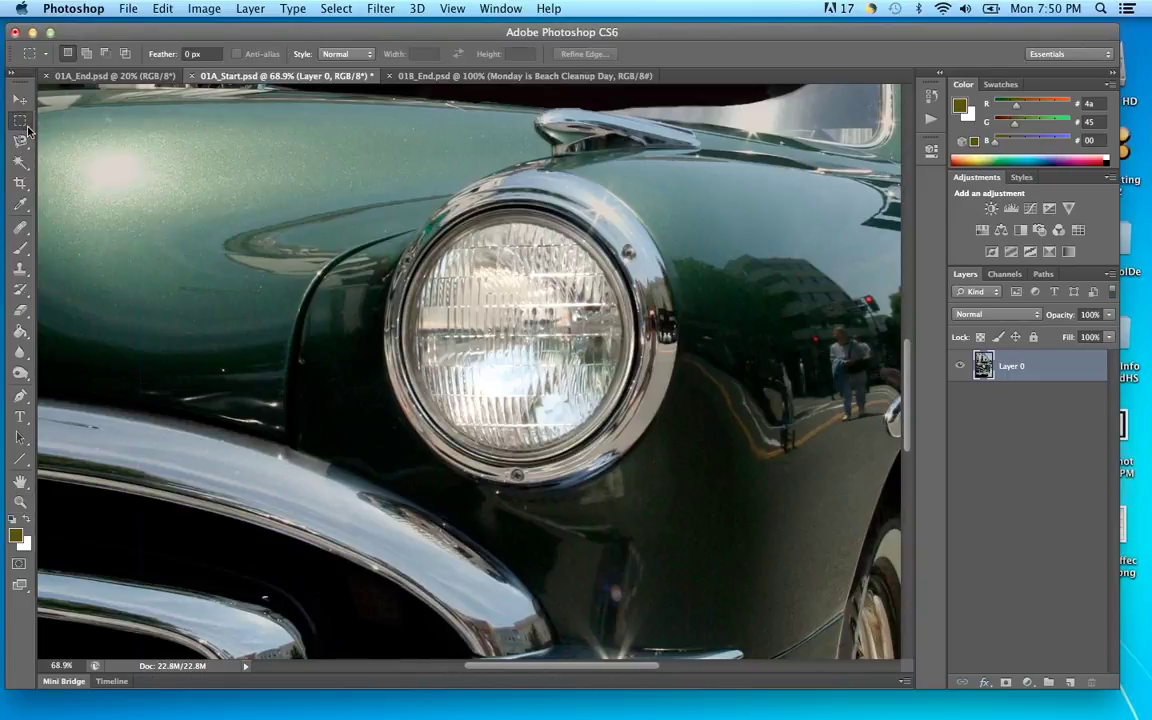
click(24, 122)
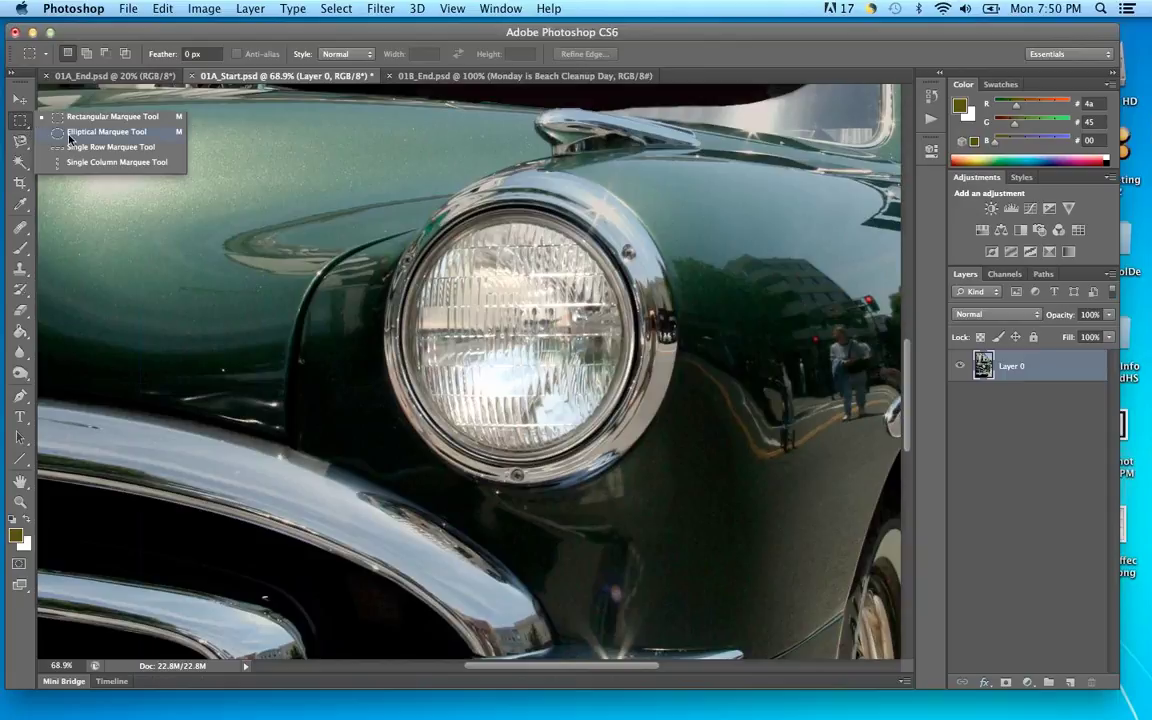
click(69, 134)
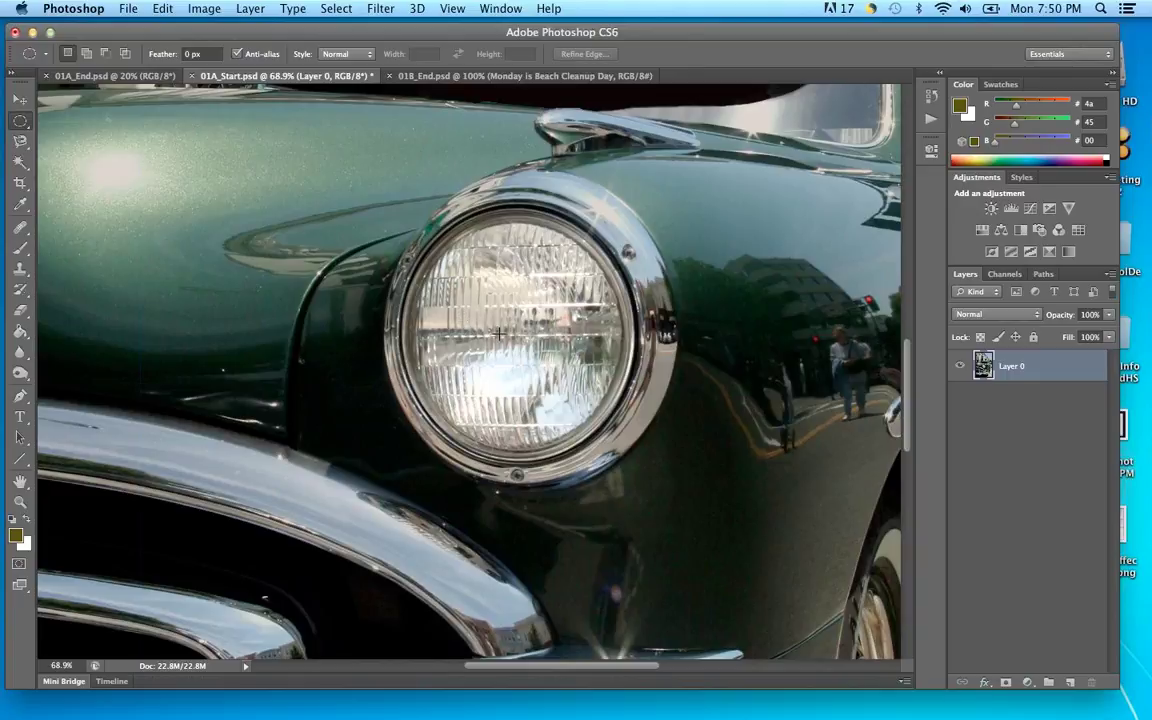
drag(403, 240, 665, 485)
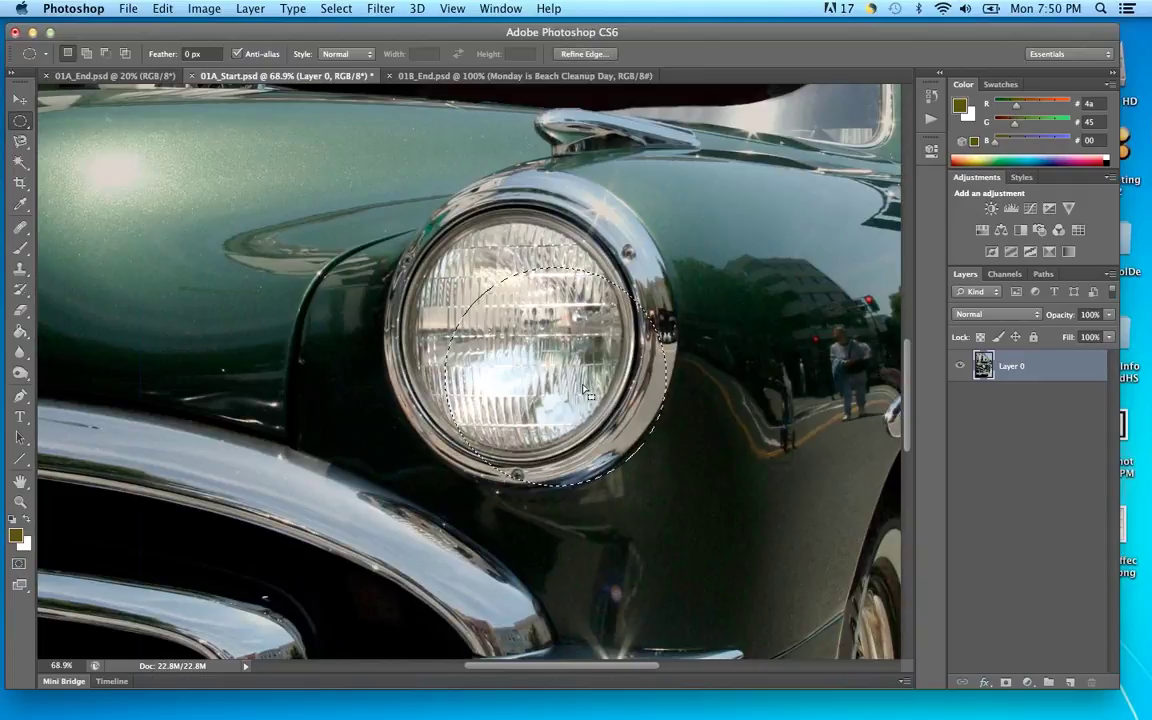
drag(583, 388, 538, 338)
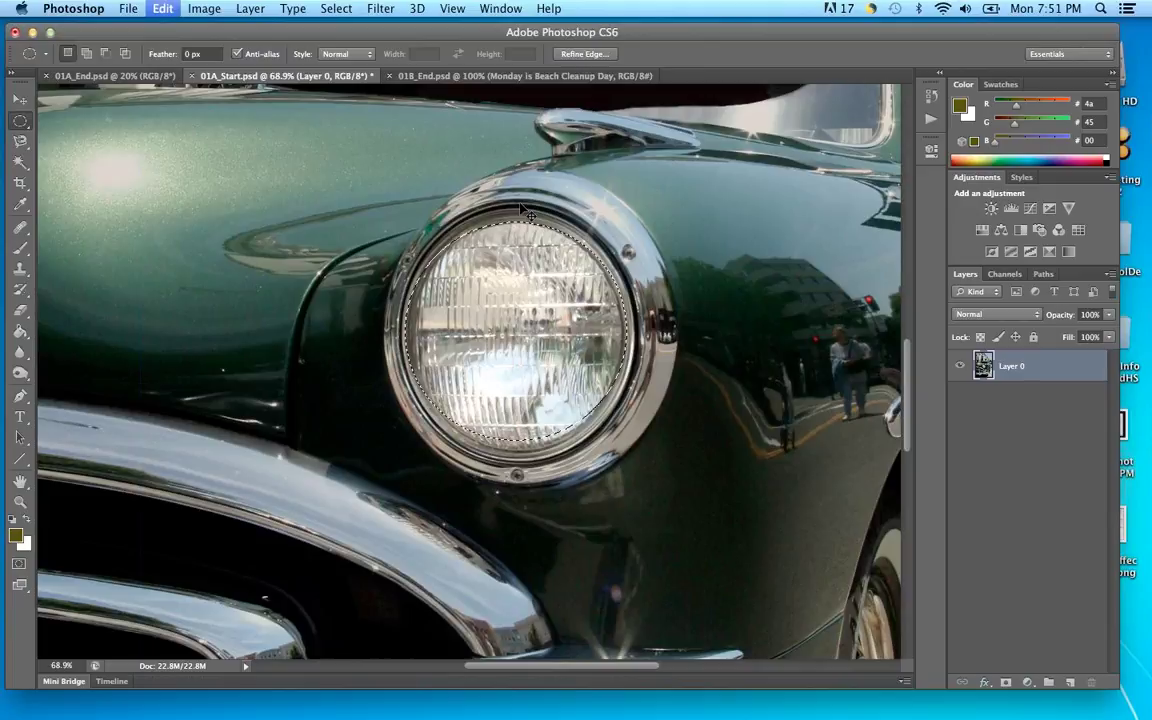
Try squashing the selected headlight glass to 92.95% height and moving it with Free Transform, and drop the selection
key(super+t)
drag(517, 220, 516, 238)
key(super+z)
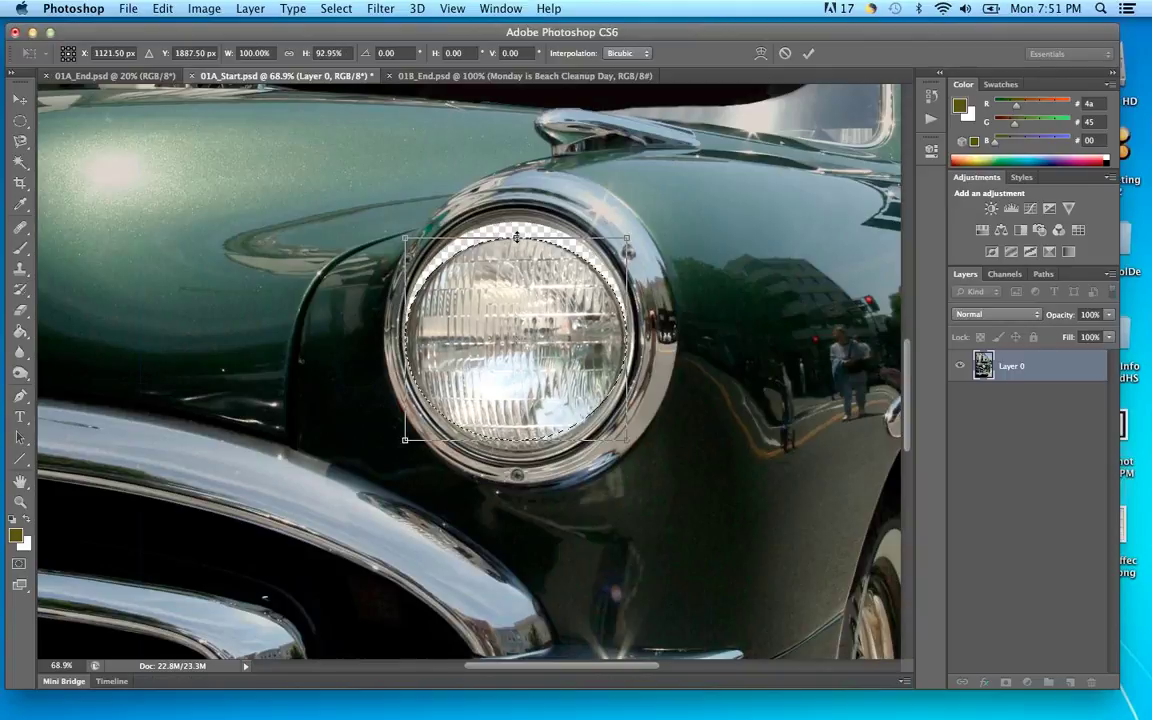
key(super+z)
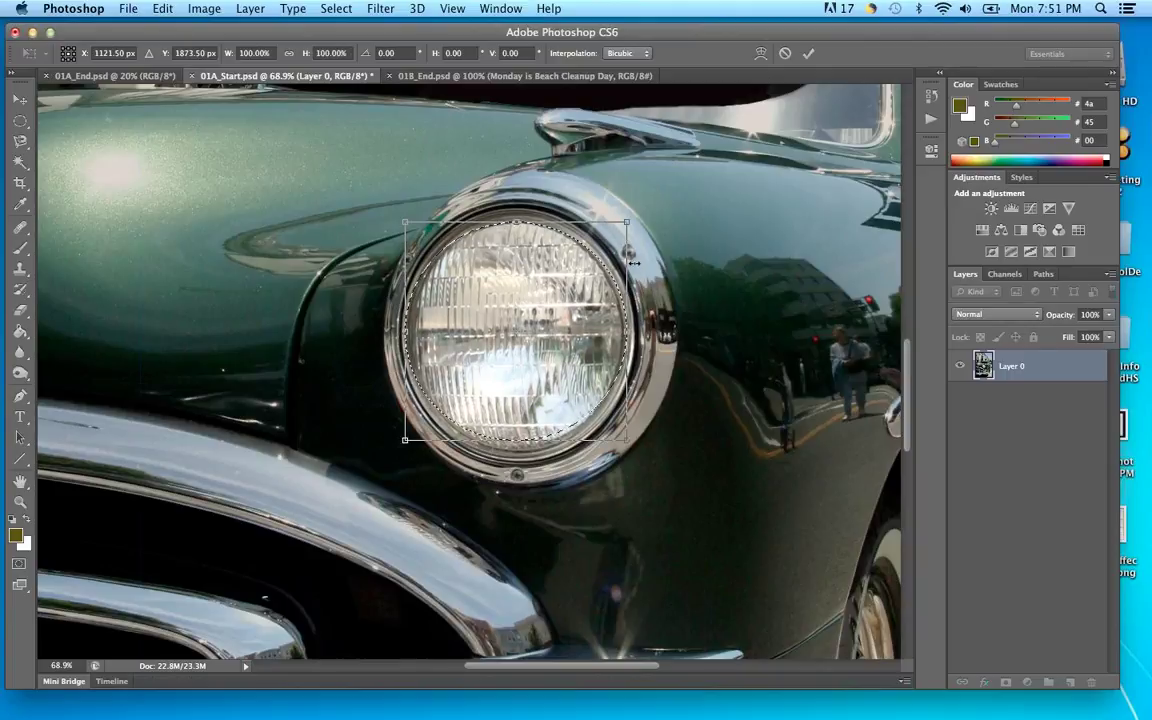
drag(538, 302, 510, 296)
key(super+z)
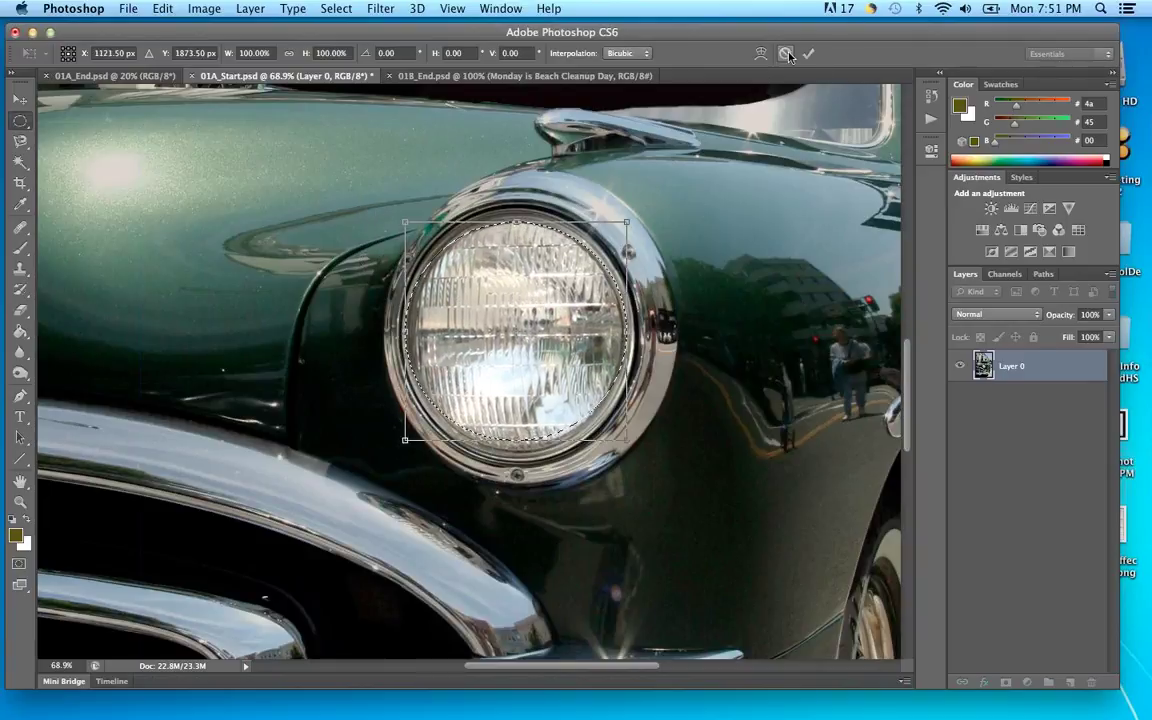
key(Return)
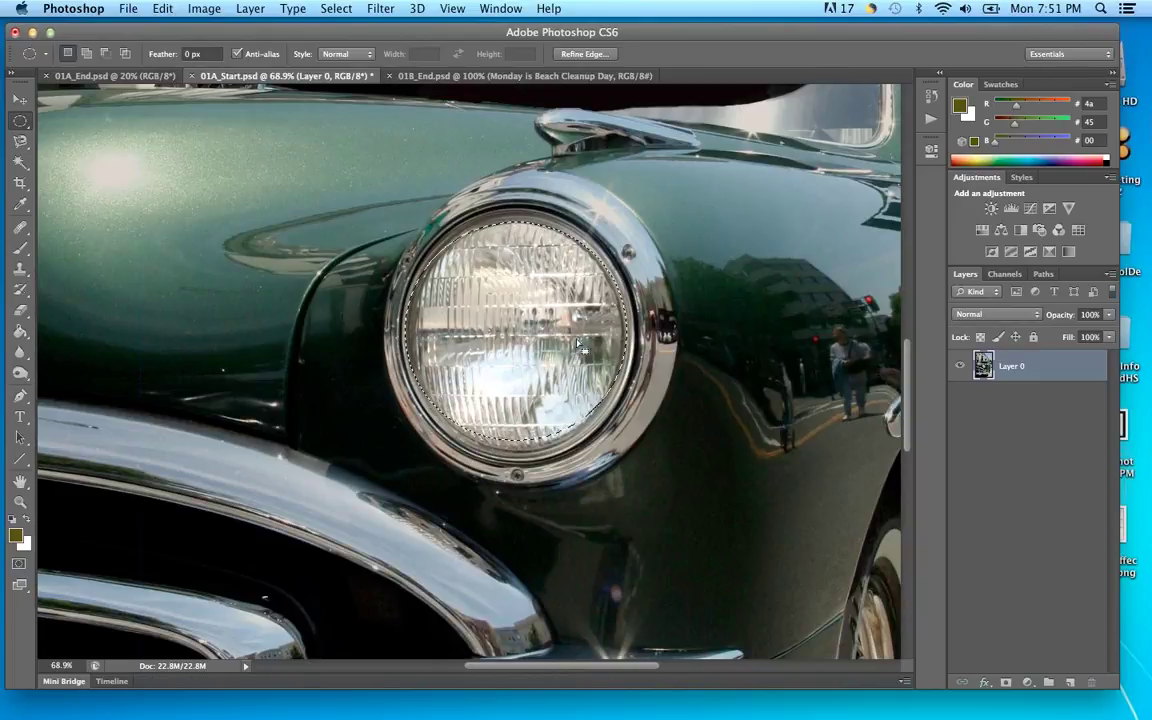
click(742, 284)
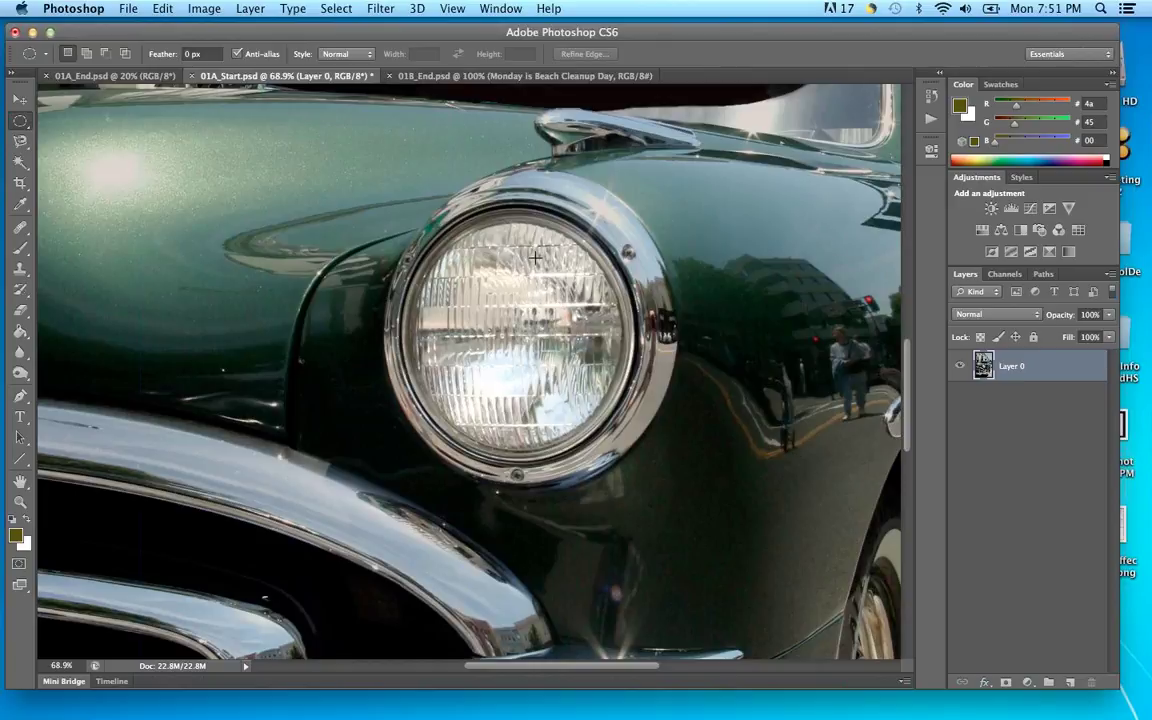
Draw a circular selection fitted around the headlight glass and a smaller one inside it, deselecting each
drag(466, 257, 700, 492)
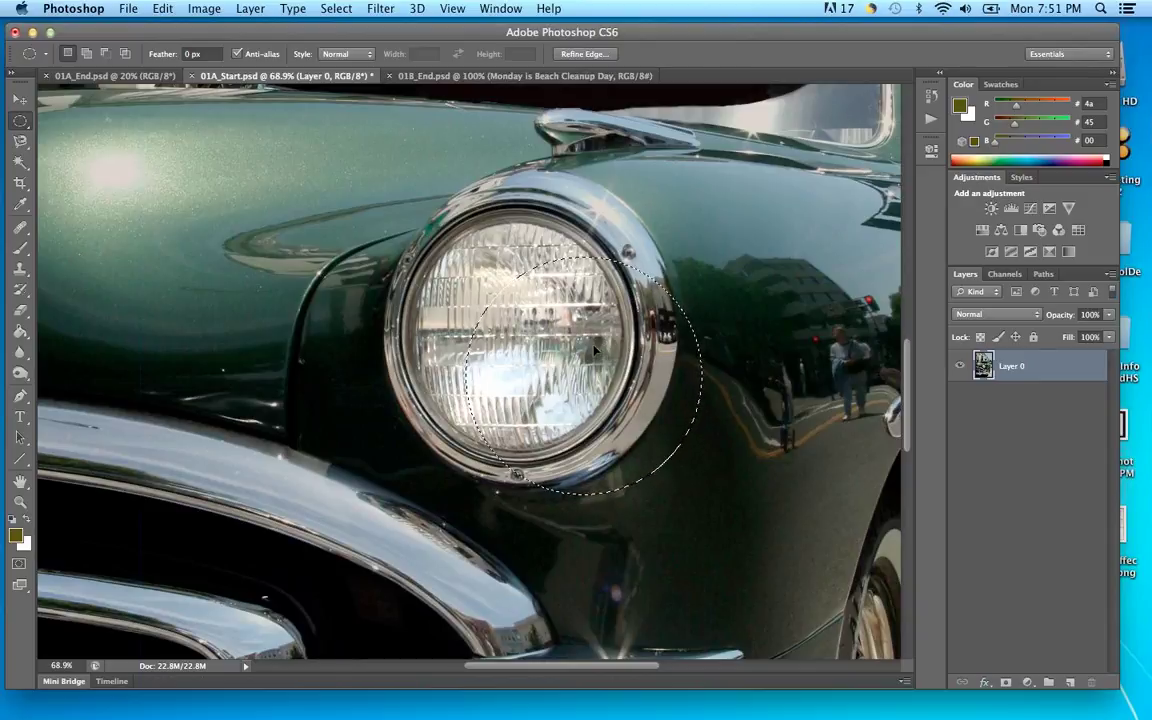
drag(601, 350, 532, 314)
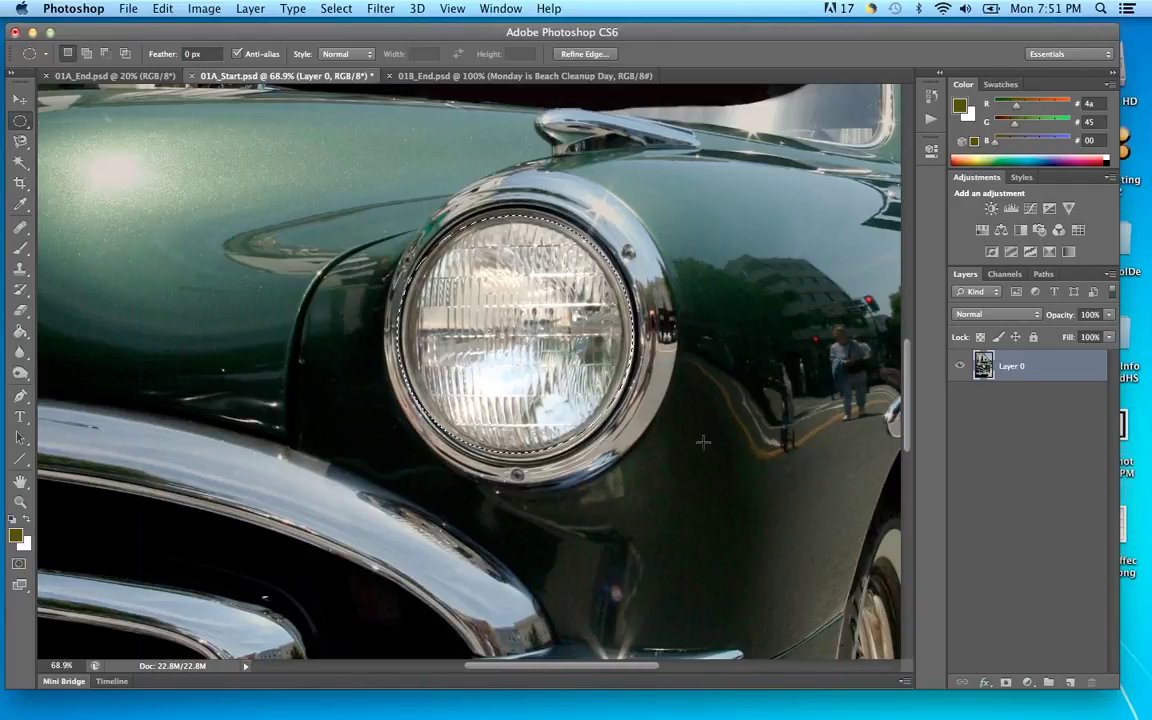
click(770, 430)
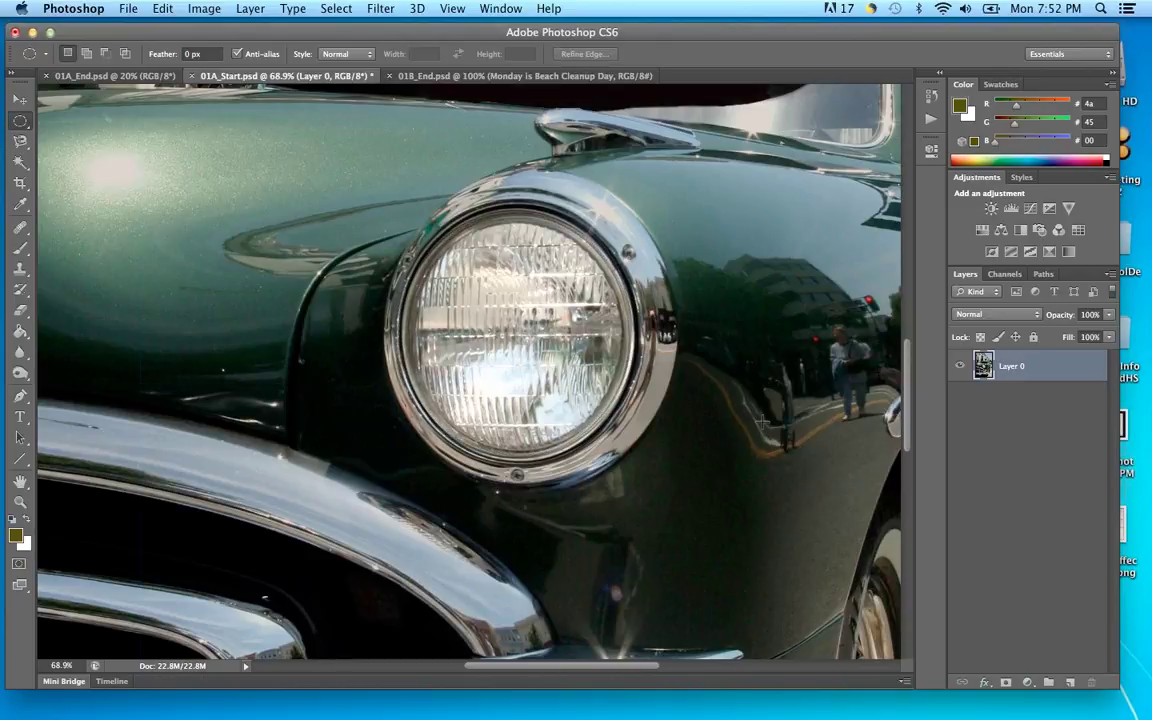
drag(505, 336, 612, 418)
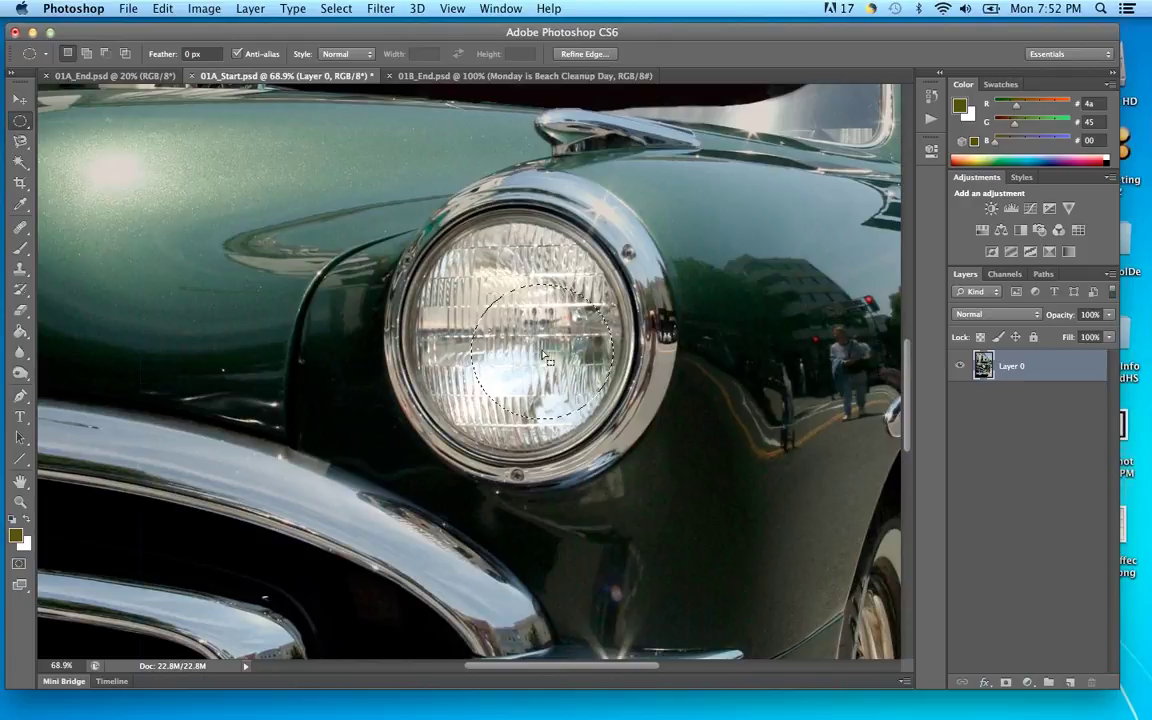
click(779, 242)
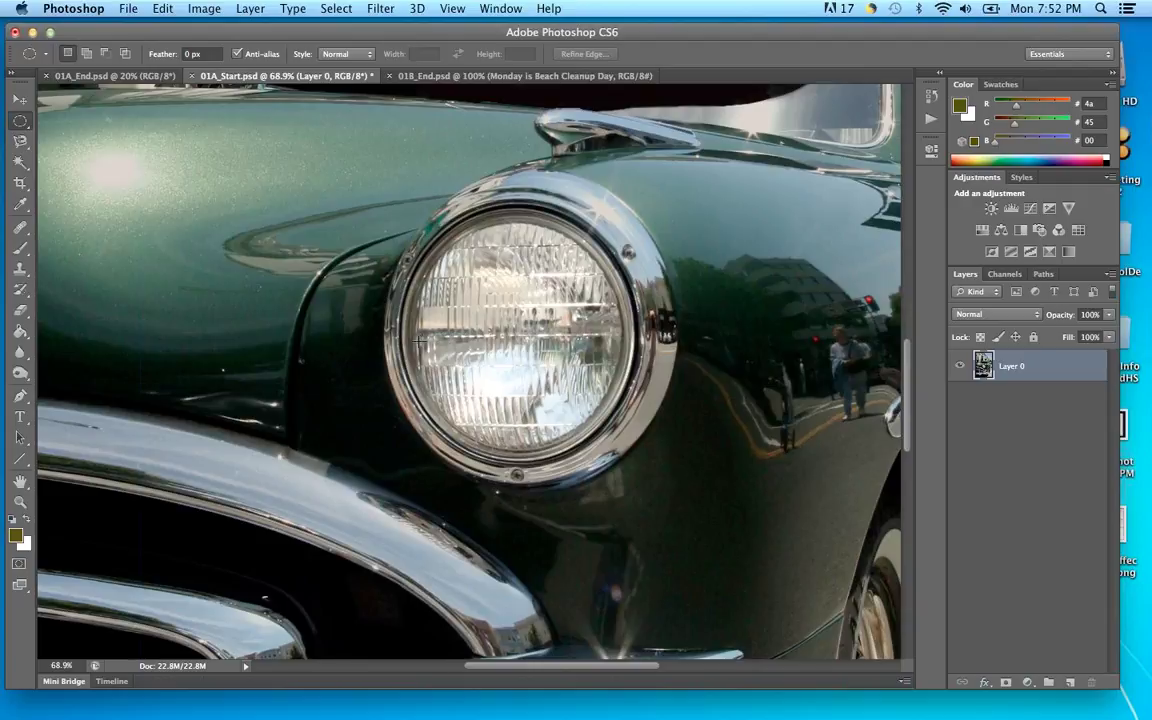
Draw a small circular selection on the headlight, move its outline onto the fender reflection, and deselect it
drag(474, 308, 700, 452)
drag(660, 418, 215, 465)
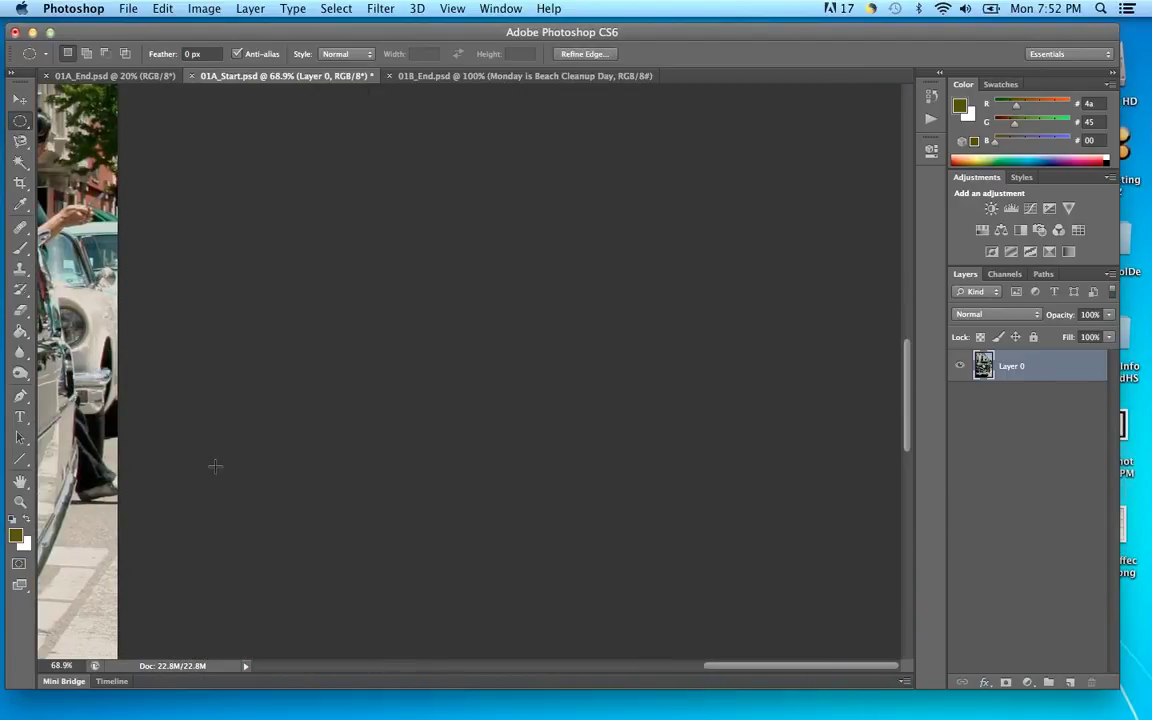
drag(267, 421, 900, 426)
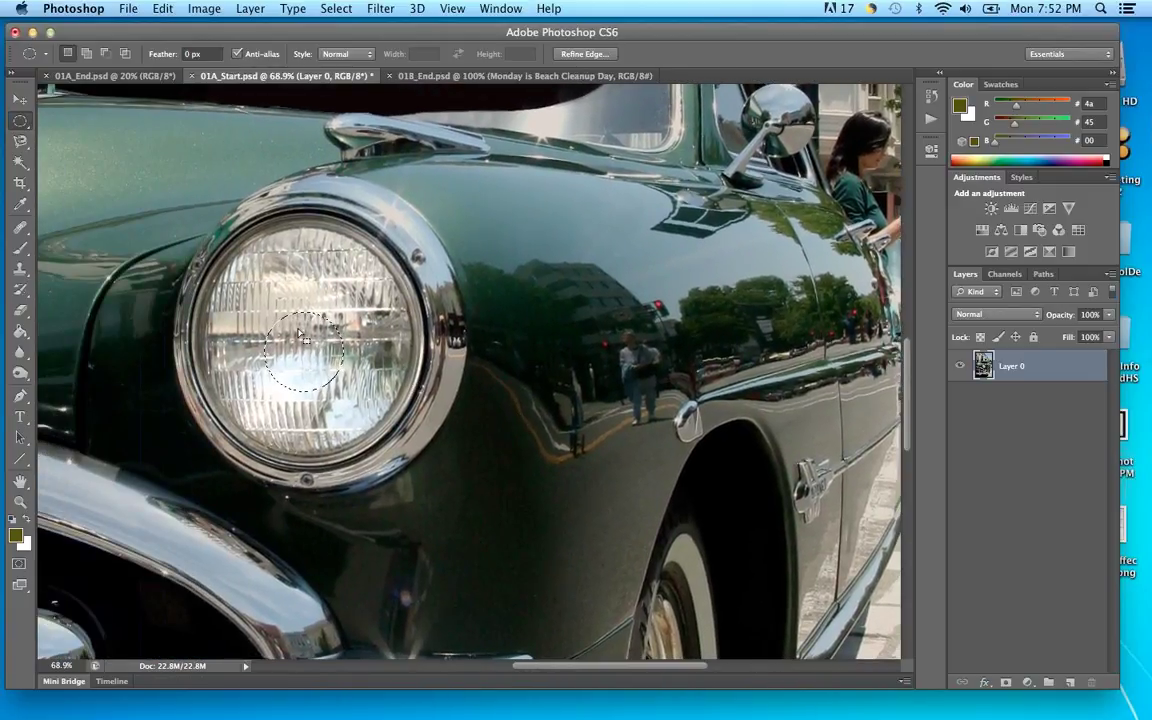
drag(297, 347, 546, 320)
drag(489, 419, 640, 420)
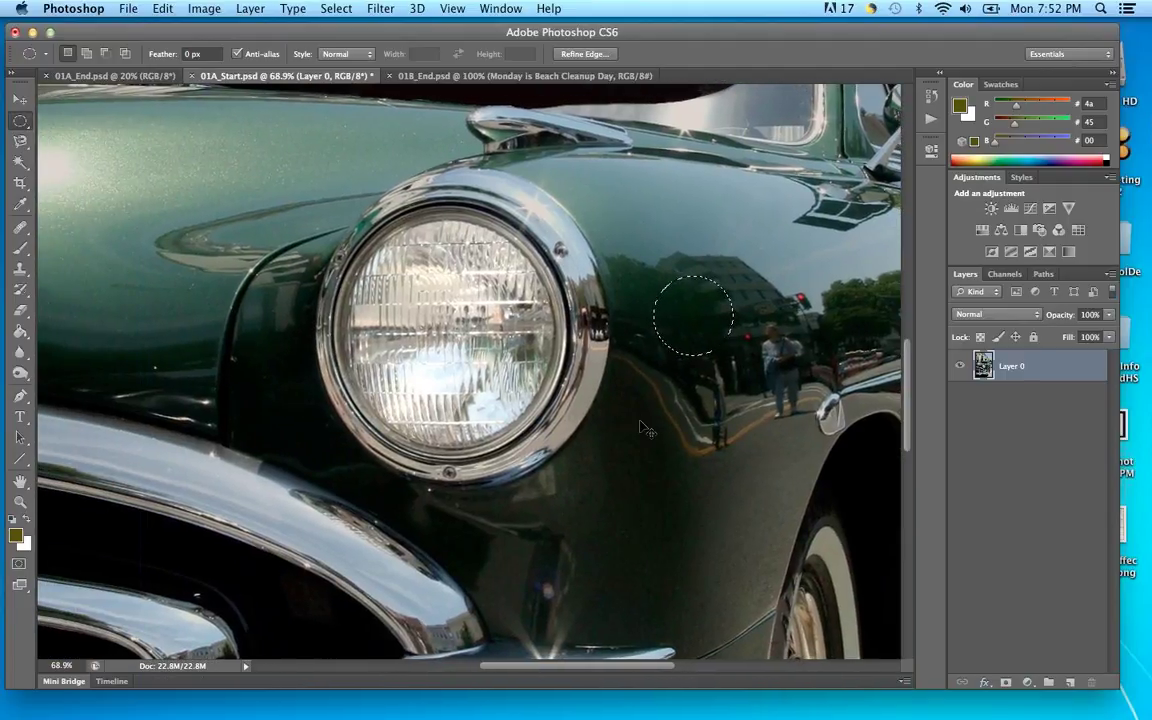
key(super+d)
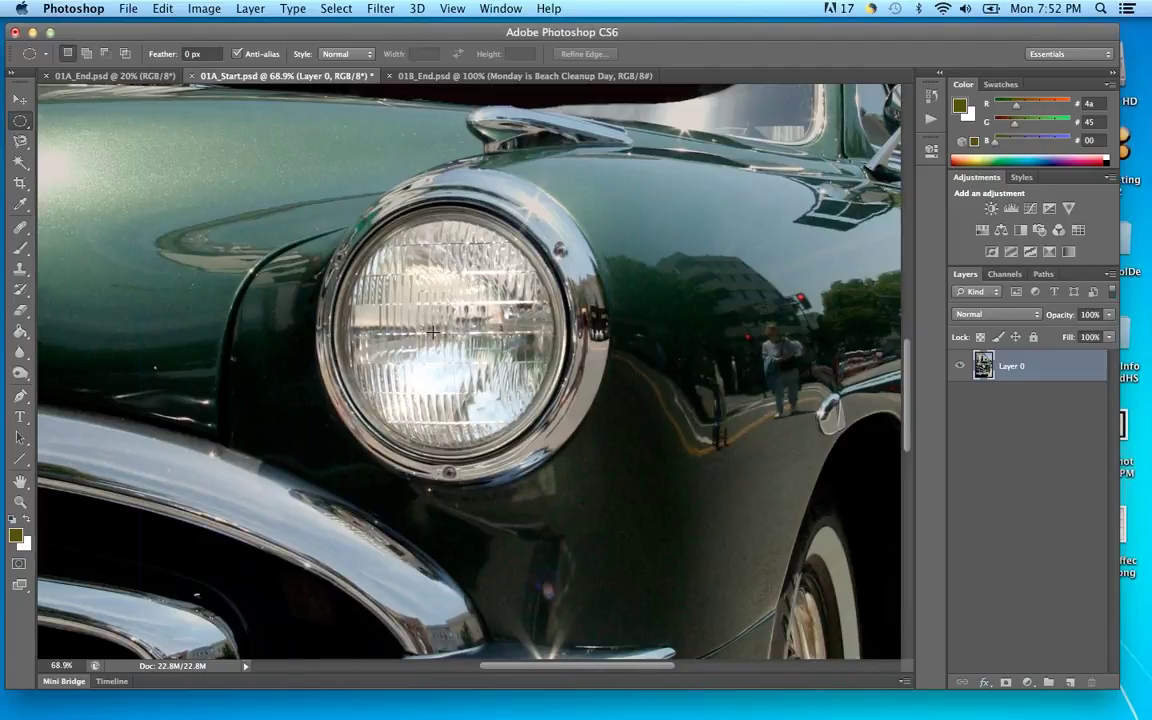
Draw a circular selection outward from the headlight's centre, reposition it over the glass, and deselect it
drag(432, 332, 600, 441)
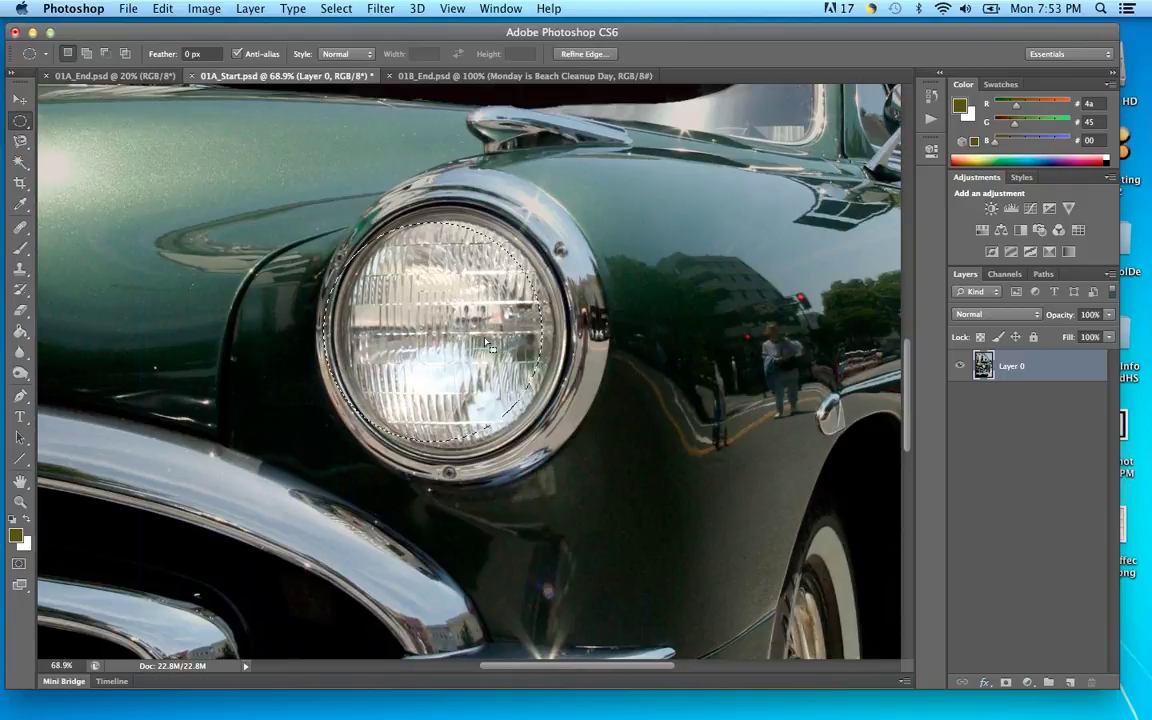
drag(462, 333, 479, 340)
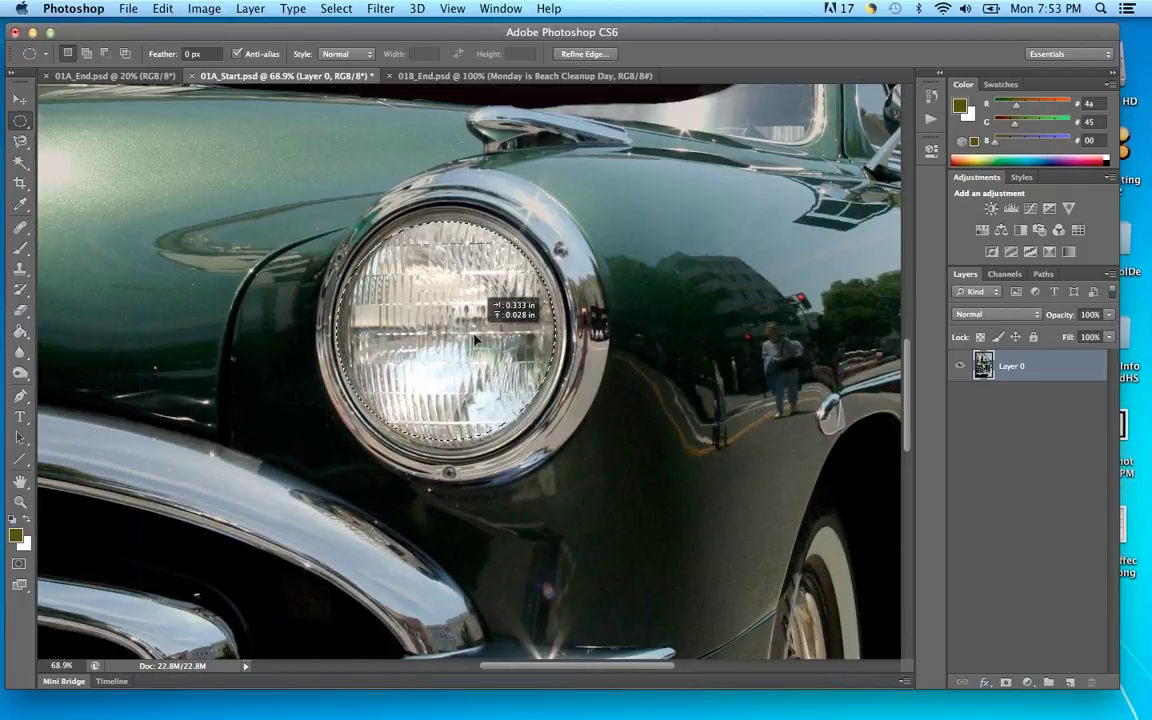
drag(476, 341, 476, 341)
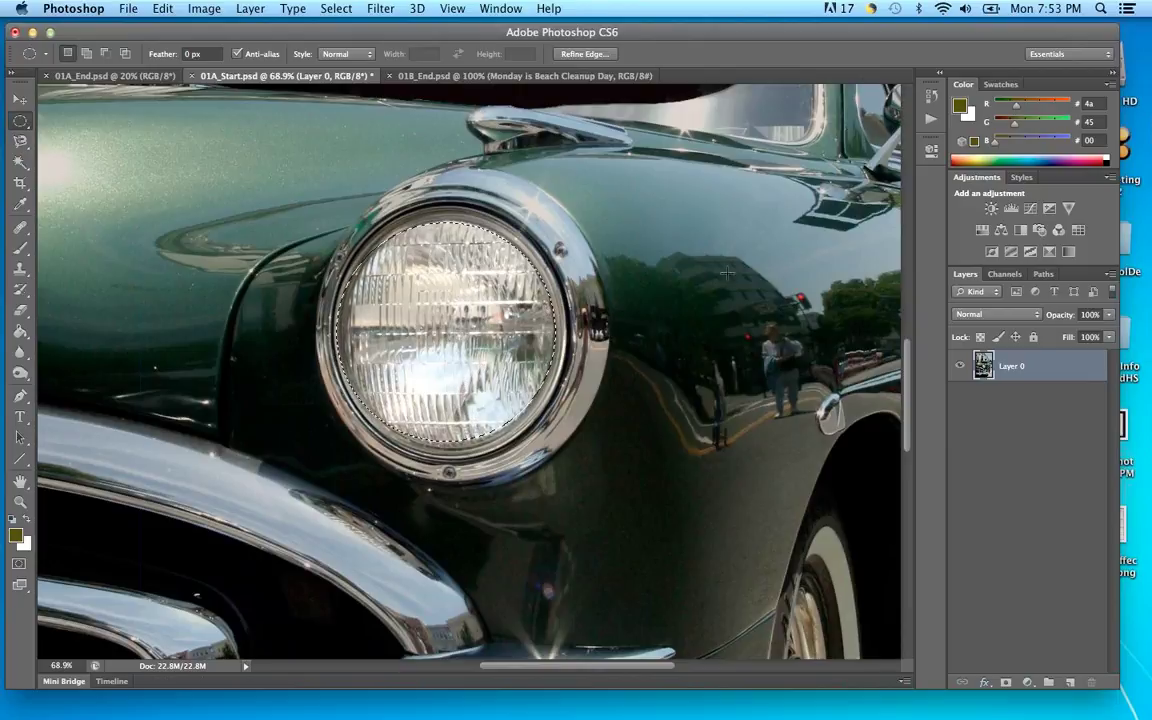
click(672, 297)
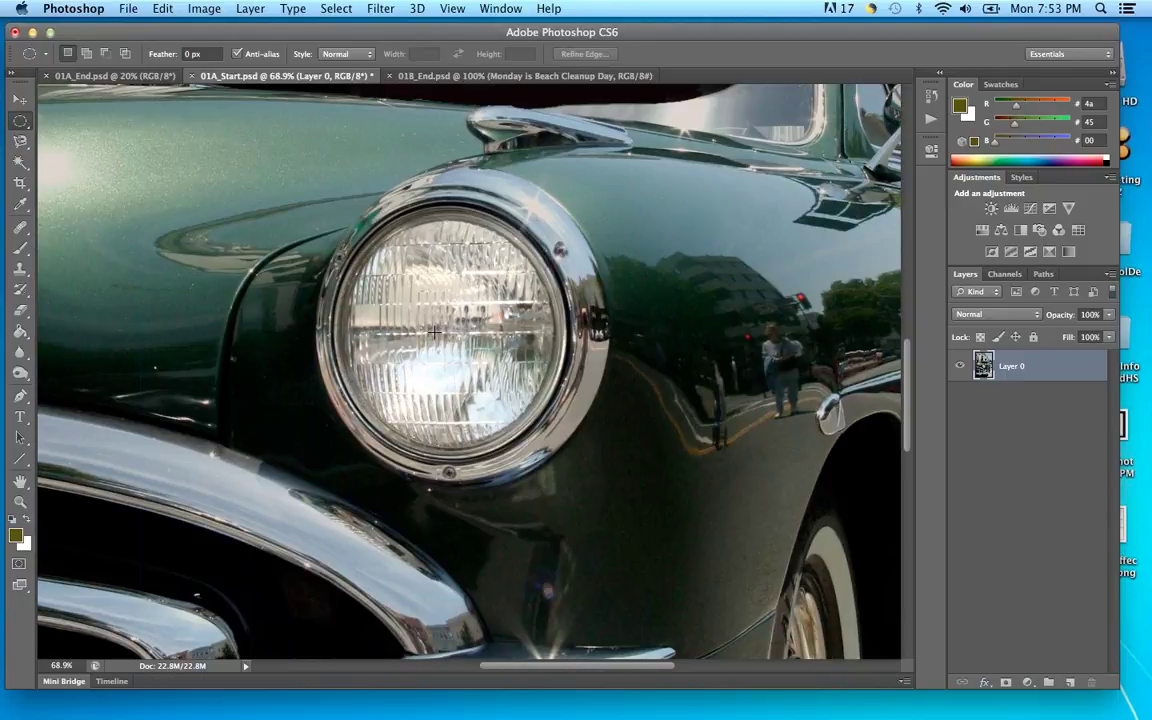
Draw a circular selection outward from the headlight's centre, fit it over the glass, and expand it by 2 pixels
drag(435, 330, 539, 450)
drag(449, 353, 460, 357)
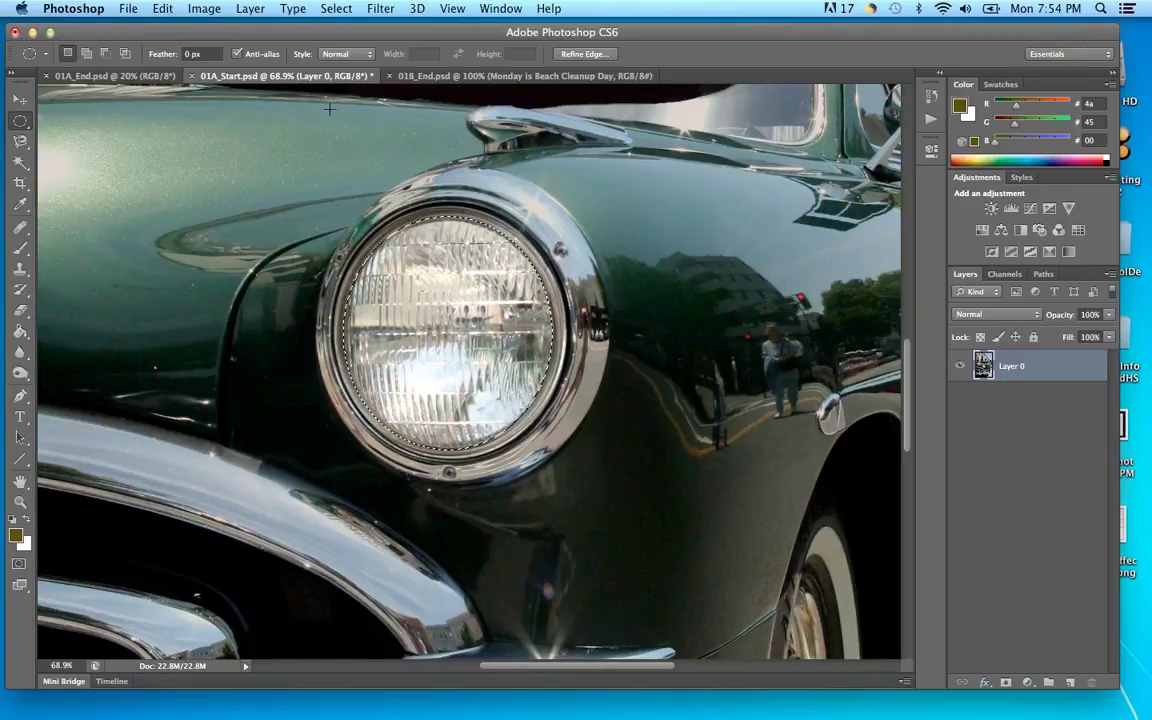
click(335, 9)
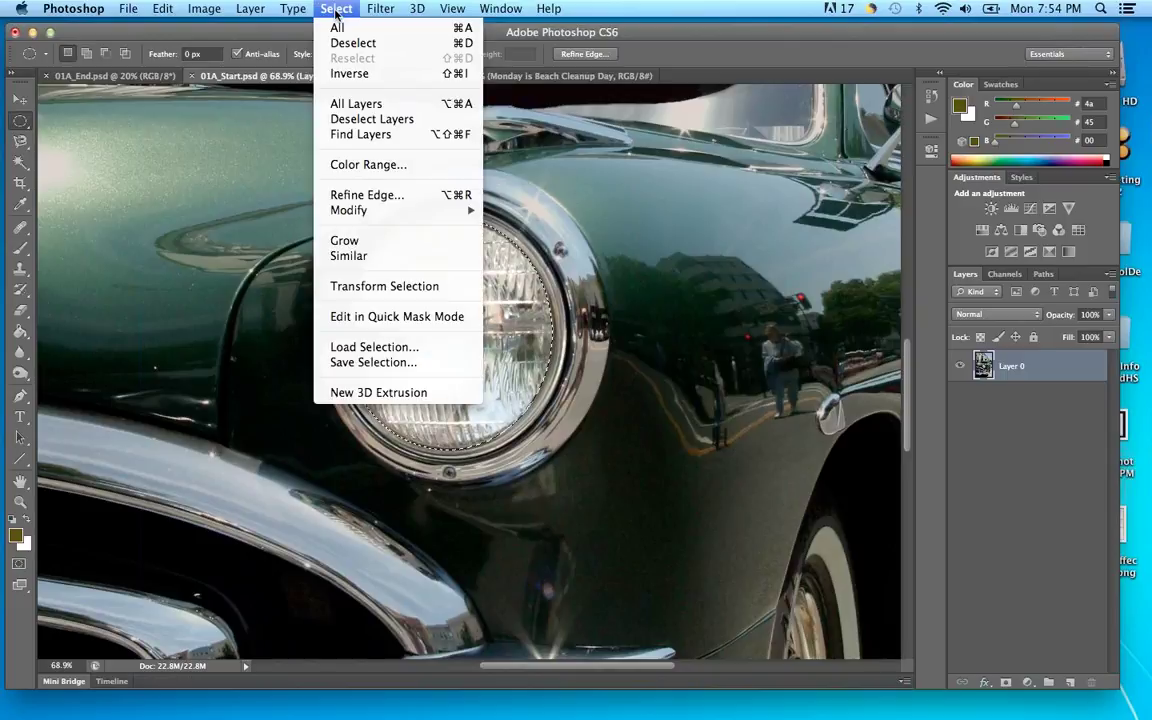
mouse_move(342, 211)
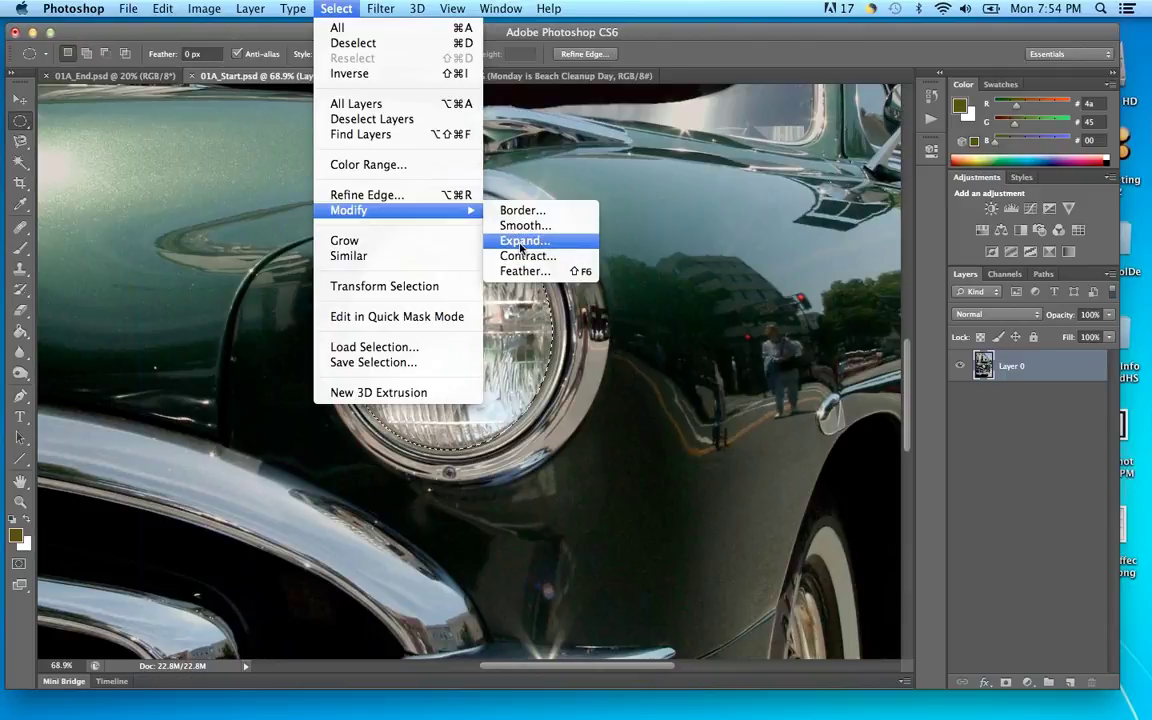
click(520, 241)
drag(532, 304, 677, 157)
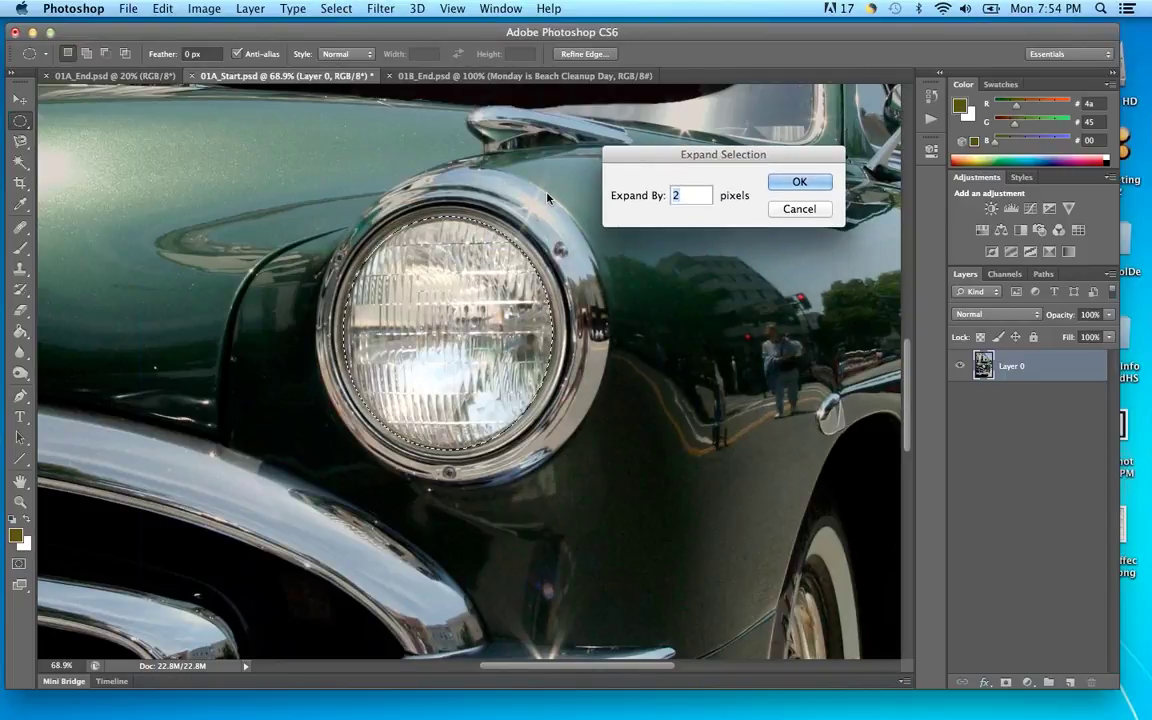
click(800, 182)
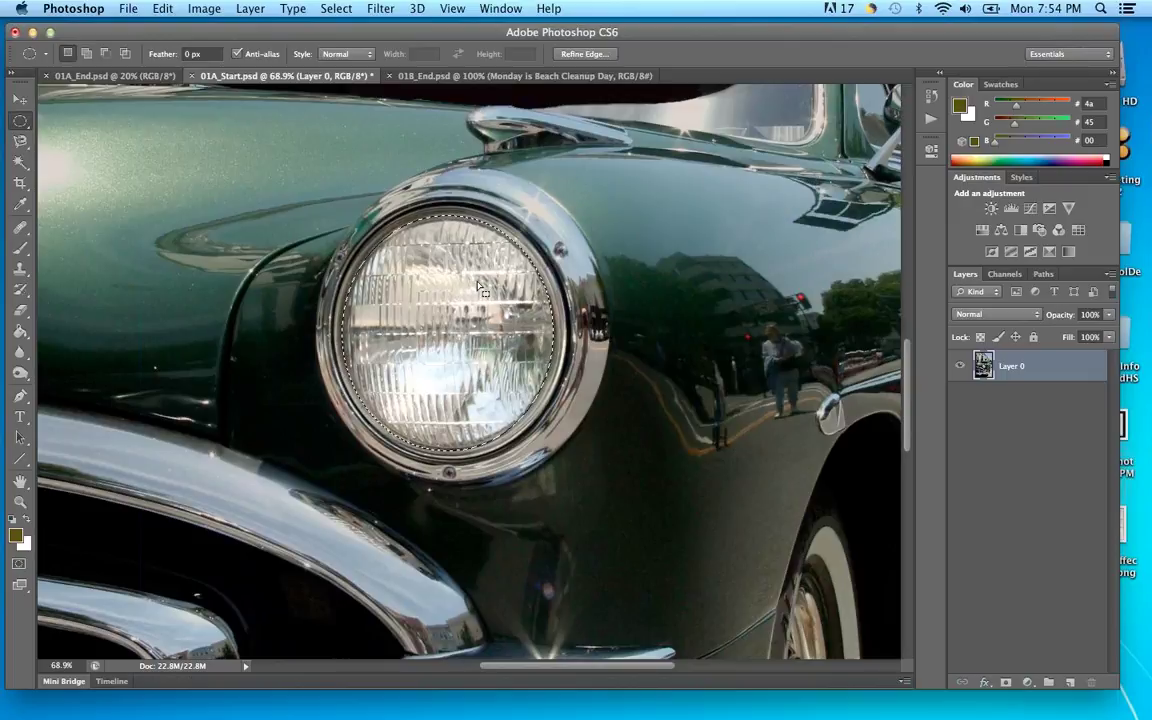
Nudge the selection outline to fit the headlight glass, deselecting it and restoring it with Reselect along the way
drag(478, 285, 475, 285)
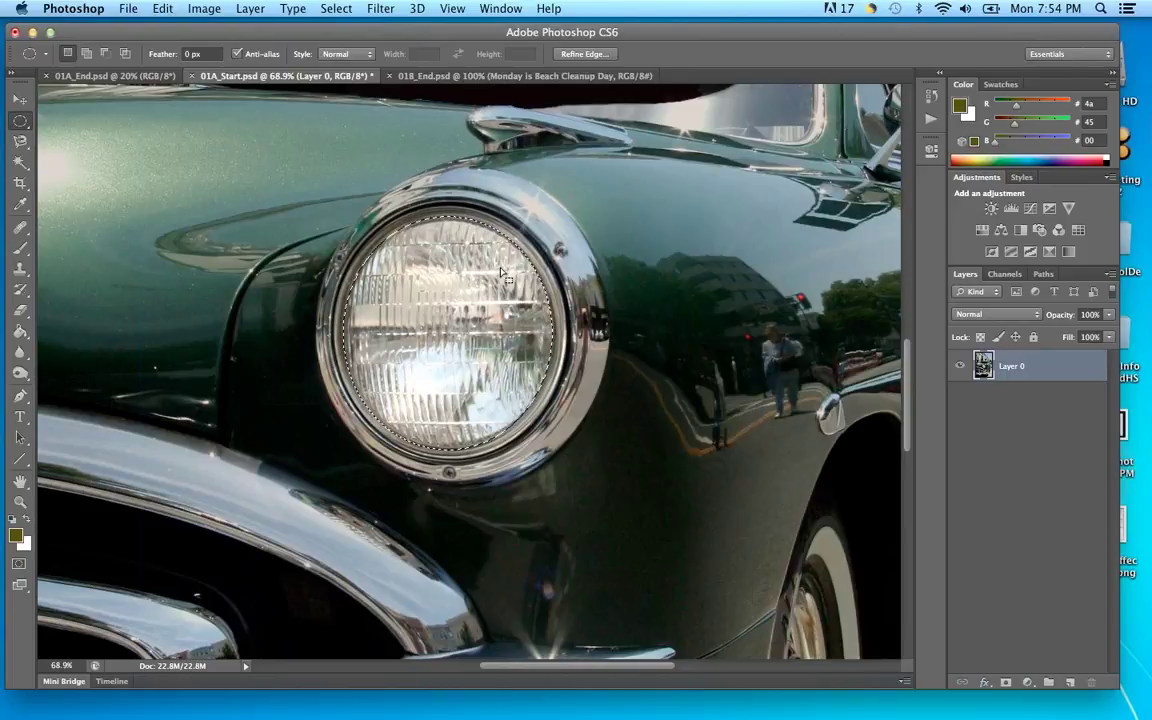
drag(502, 272, 500, 276)
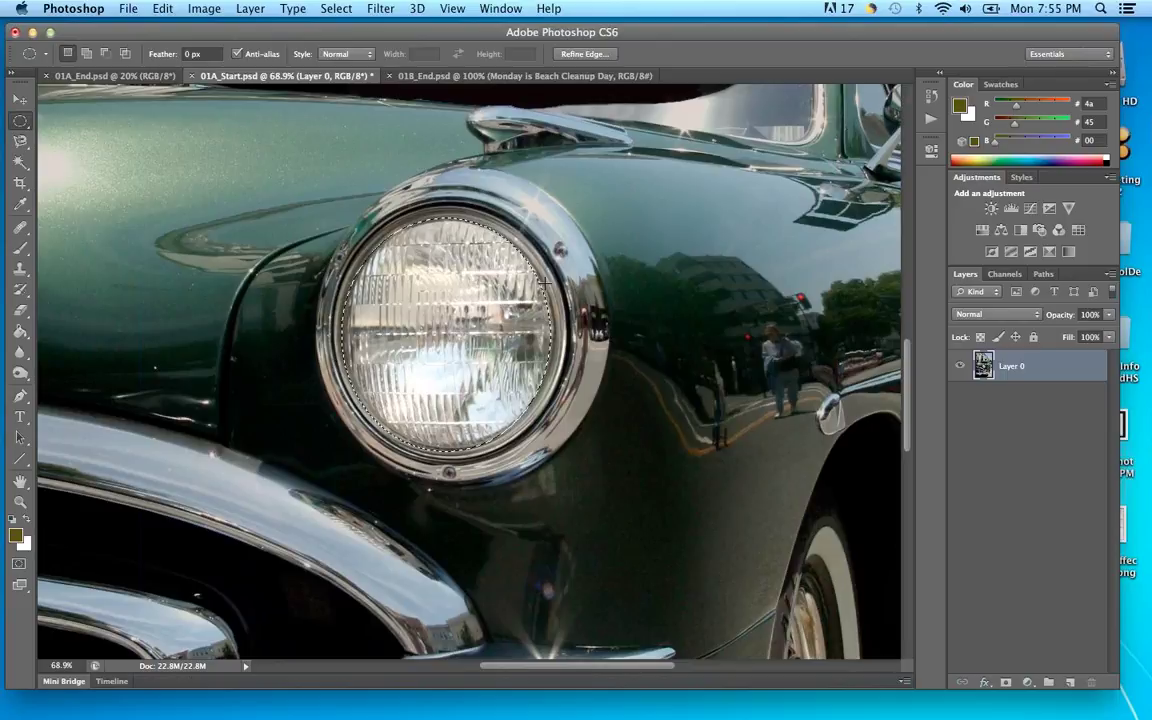
click(778, 300)
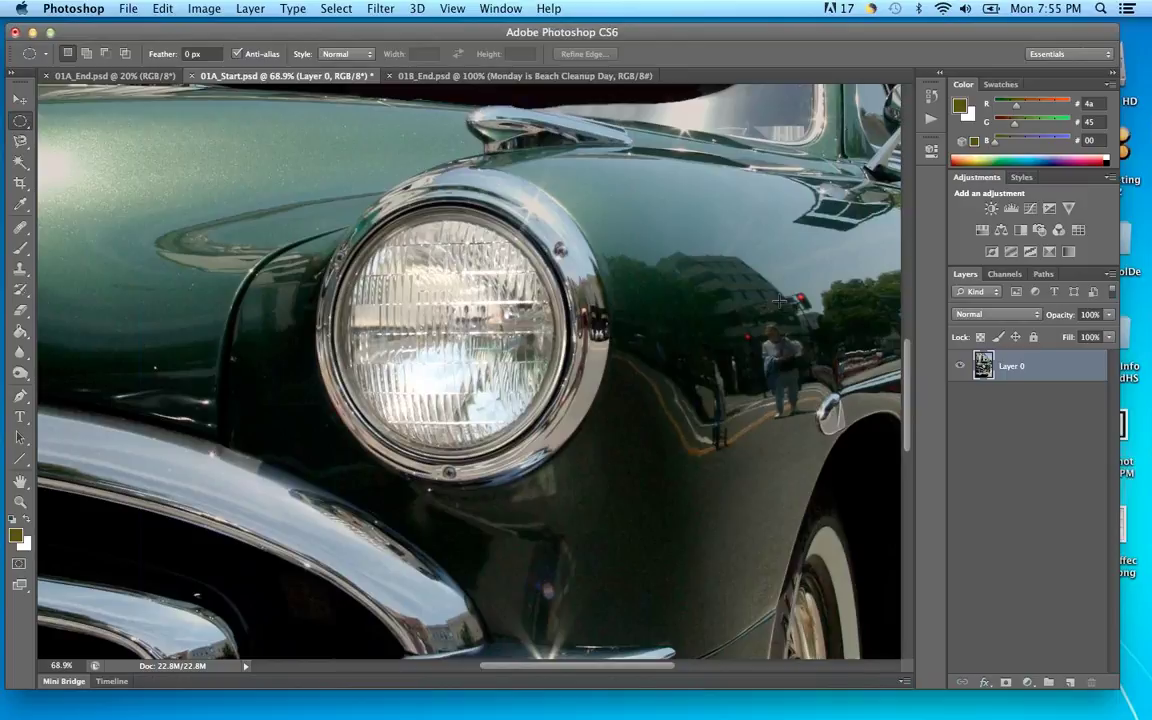
click(330, 9)
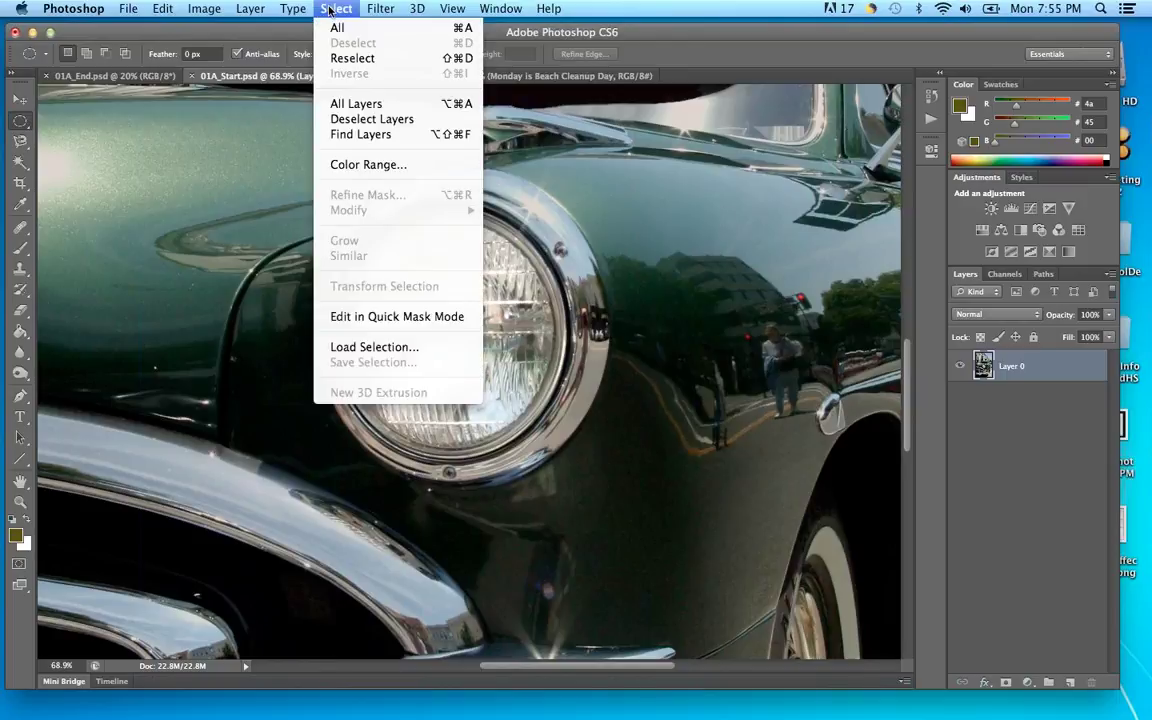
click(350, 58)
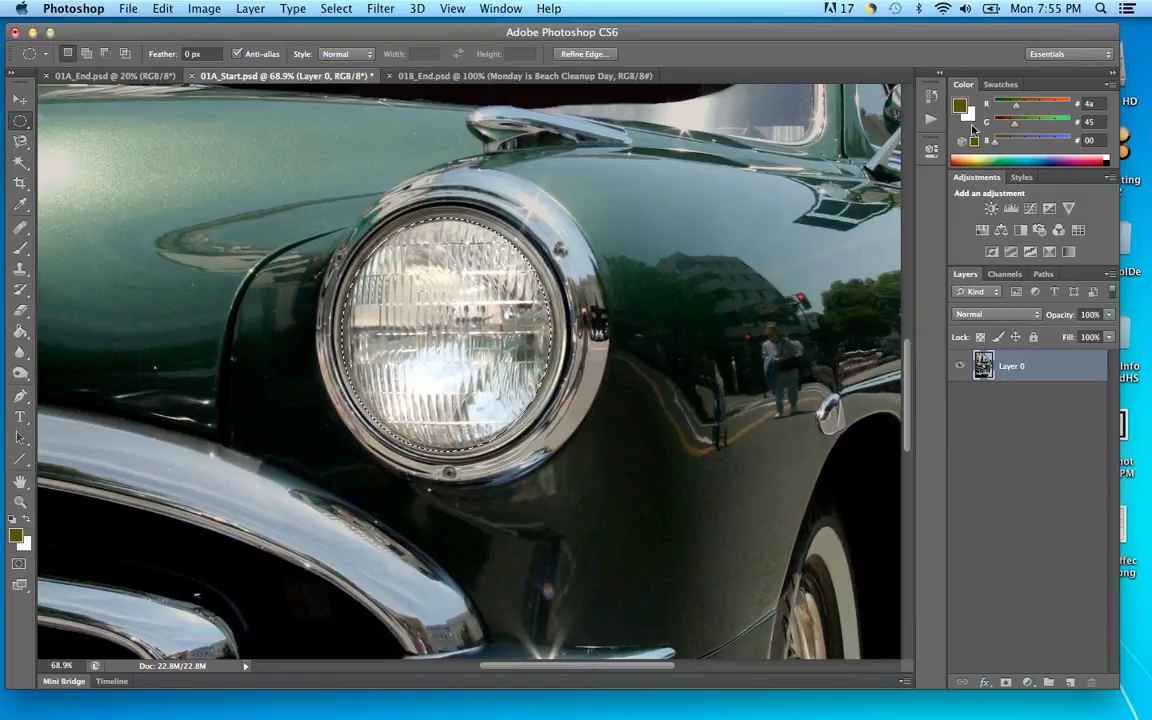
click(931, 96)
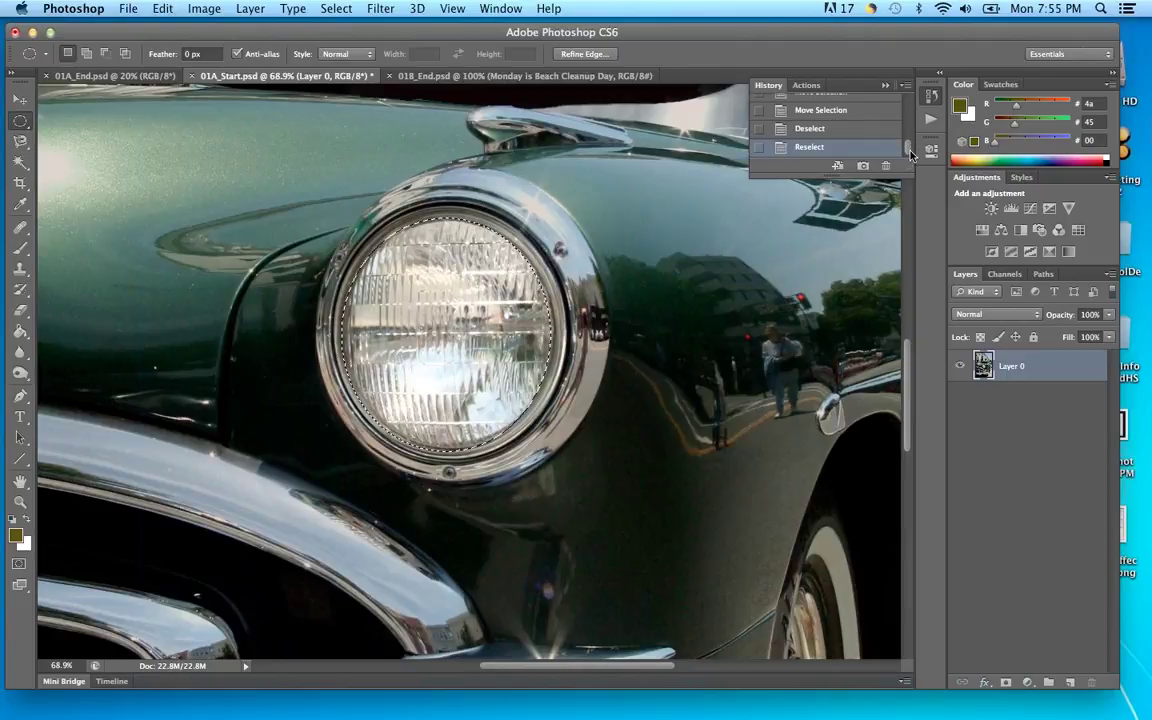
click(886, 85)
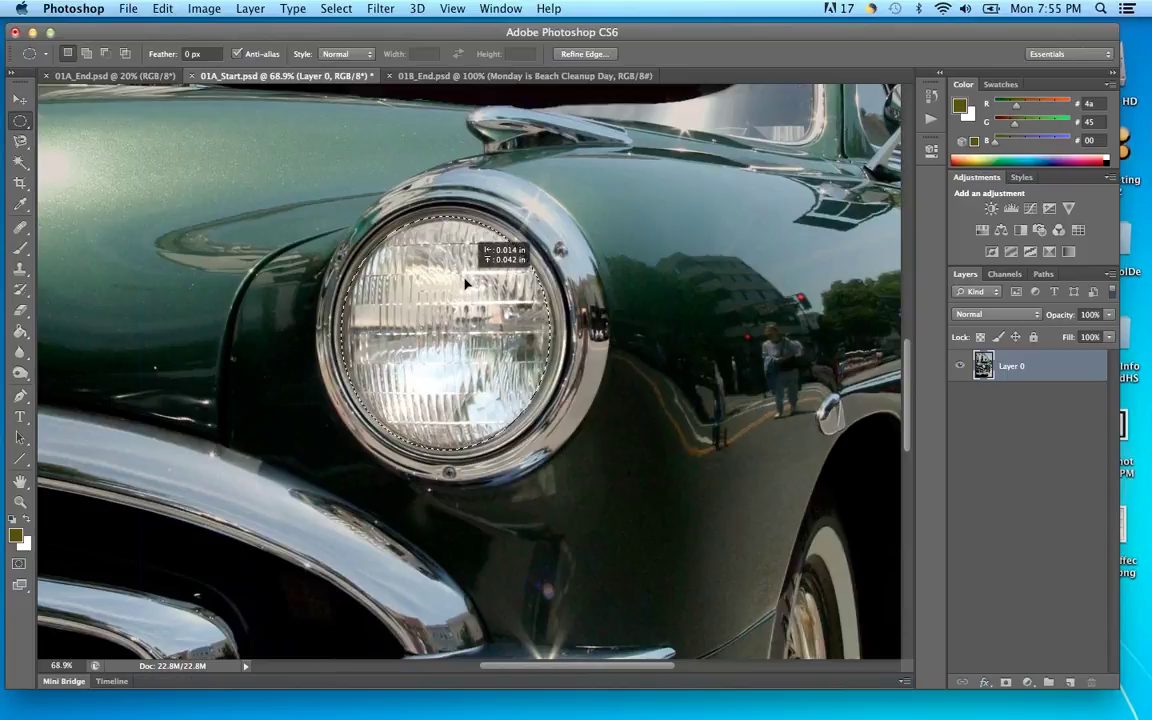
drag(465, 284, 466, 284)
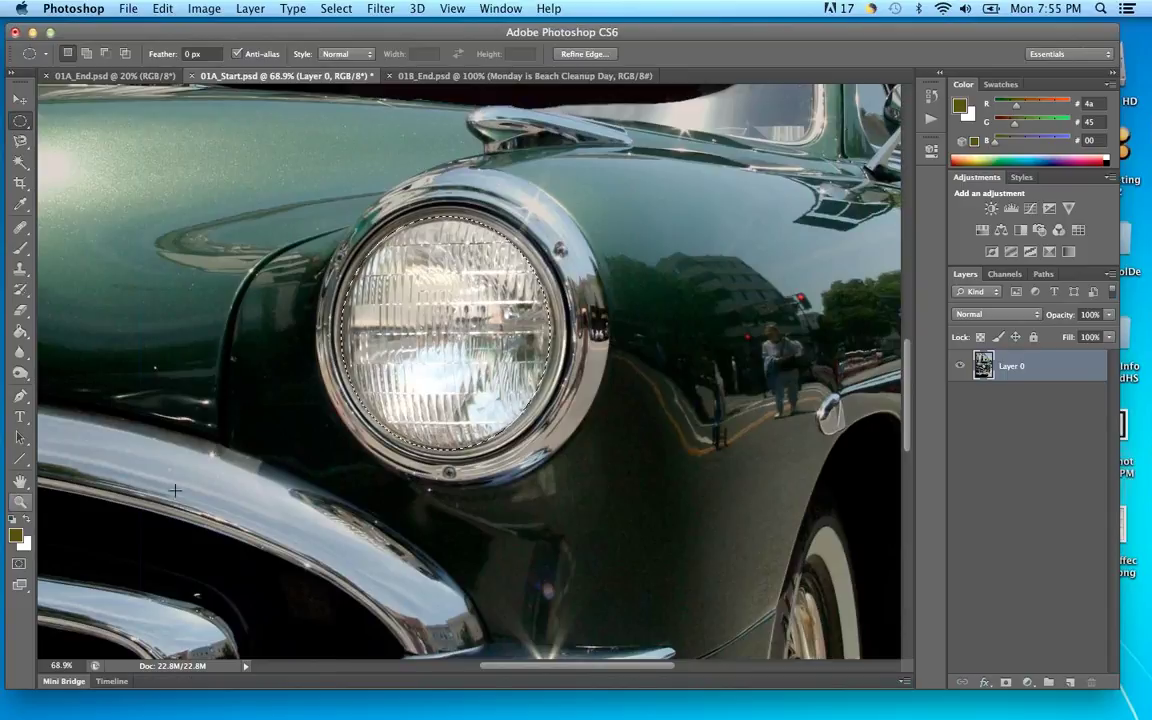
Invert the headlight selection so that everything except the headlight glass is selected
key(z)
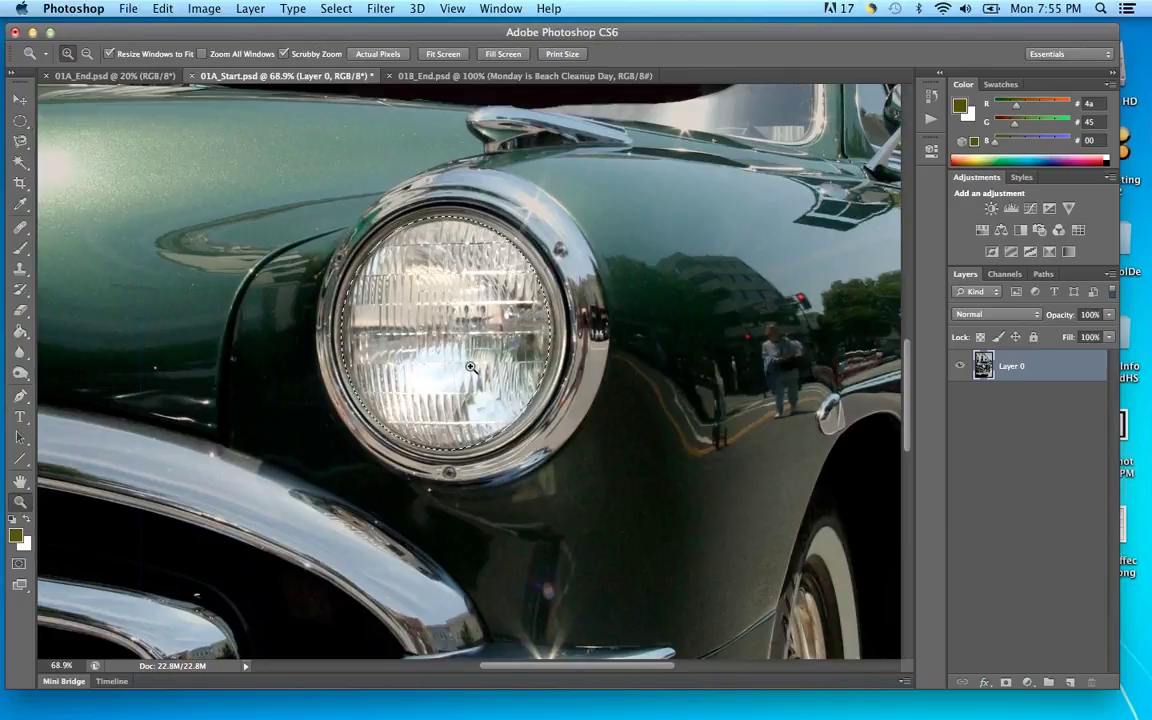
drag(470, 368, 417, 370)
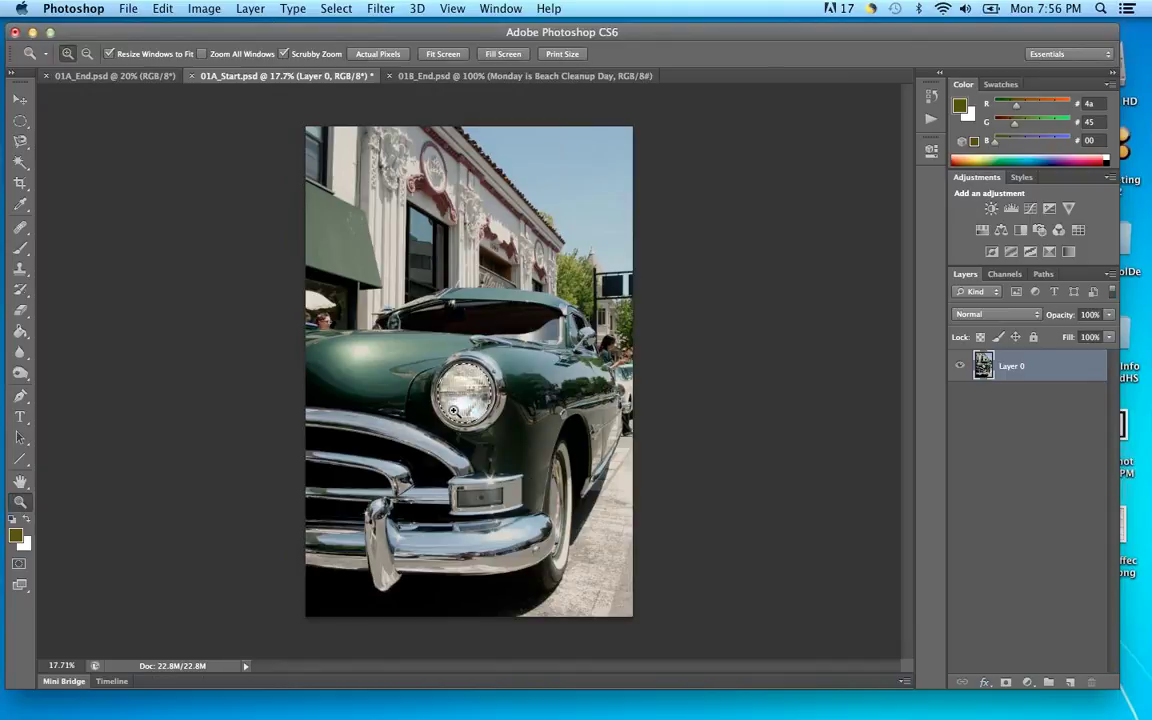
click(20, 248)
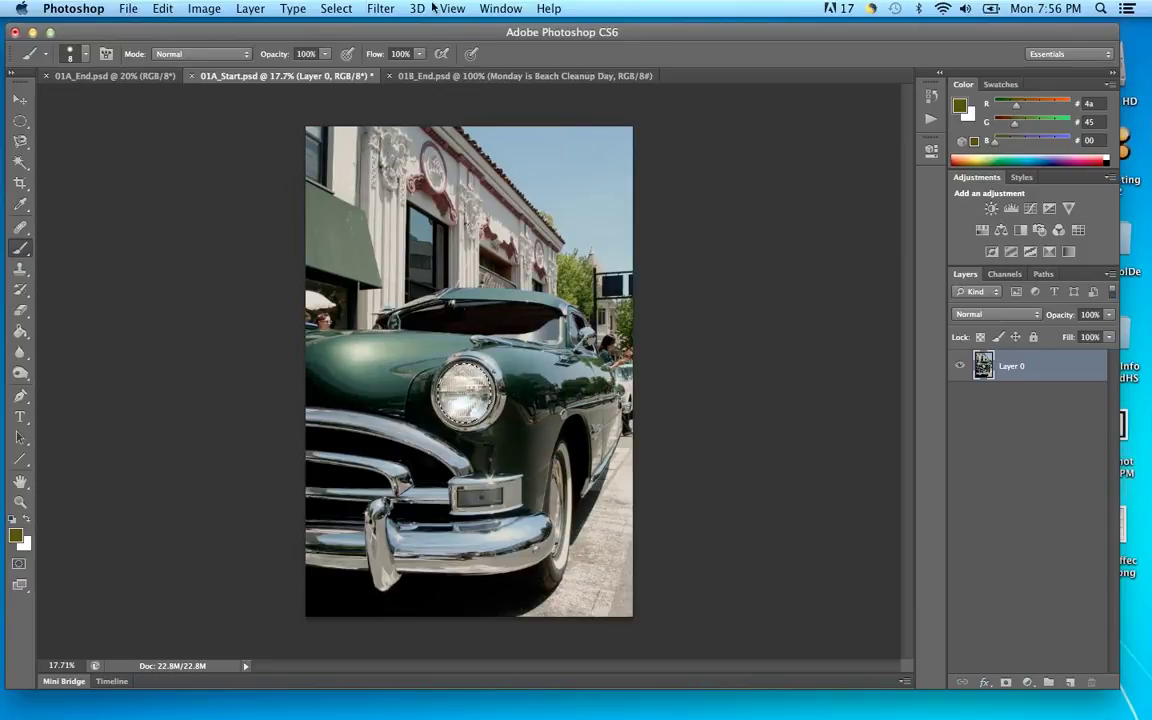
click(337, 10)
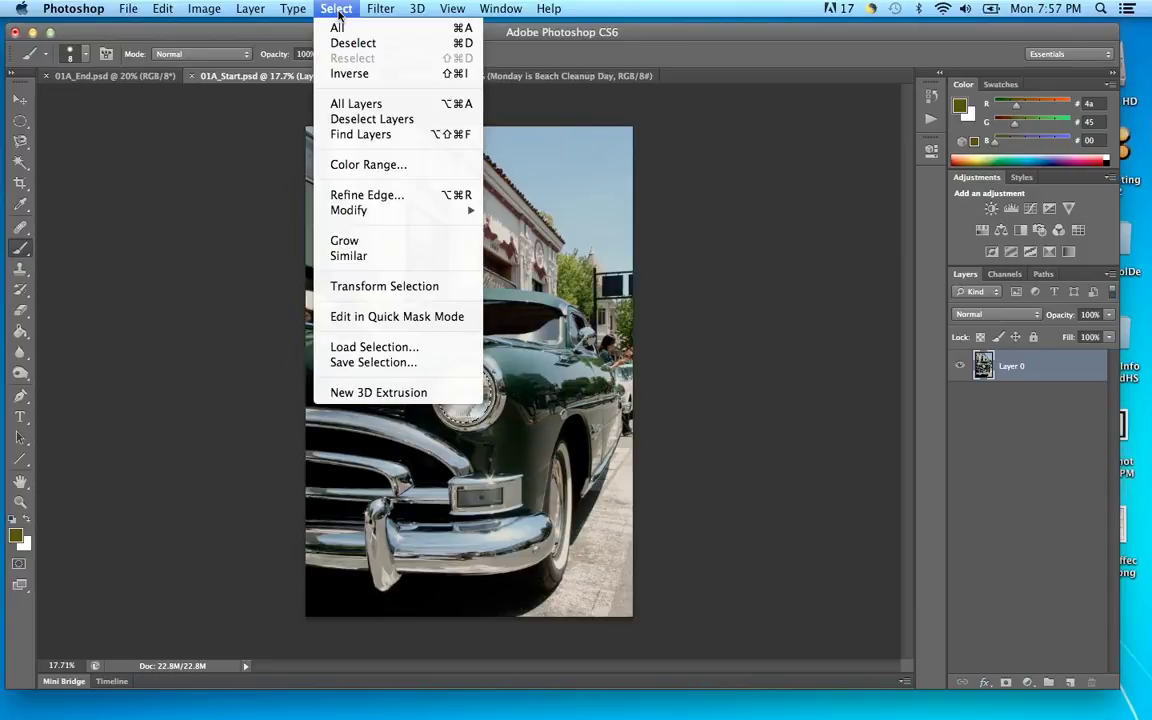
click(343, 74)
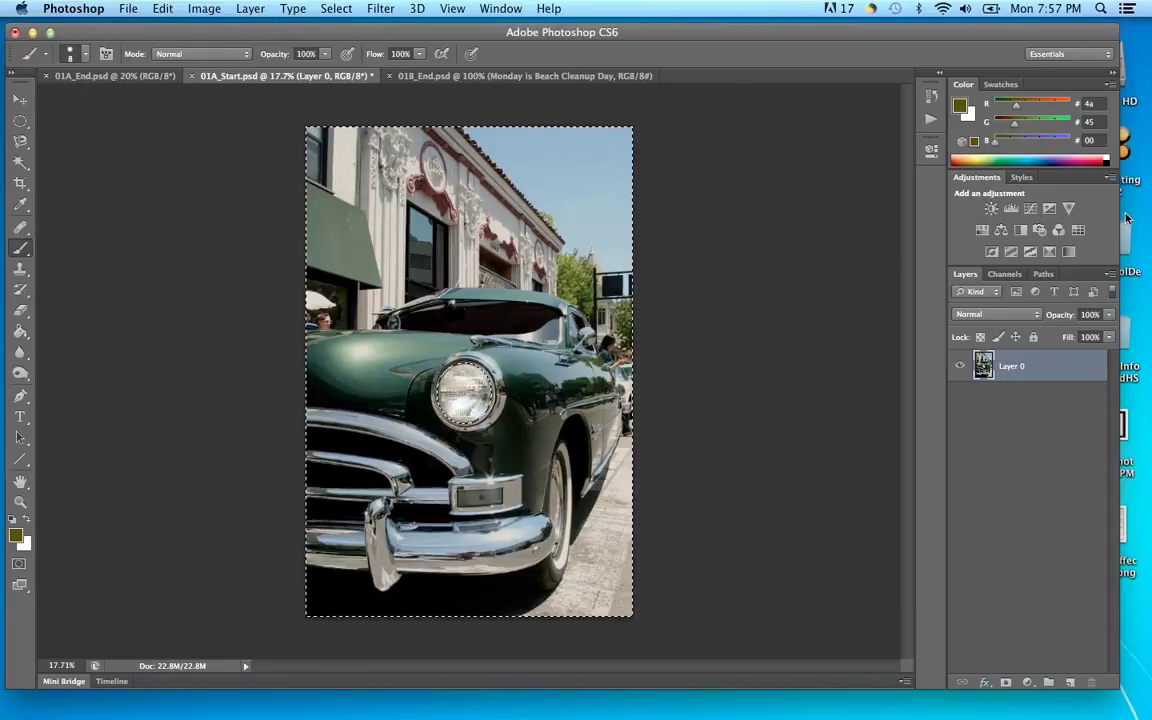
Add a Curves adjustment layer for the inverted selection and brighten it by moving the RGB white point to input 190, output 255
click(1031, 209)
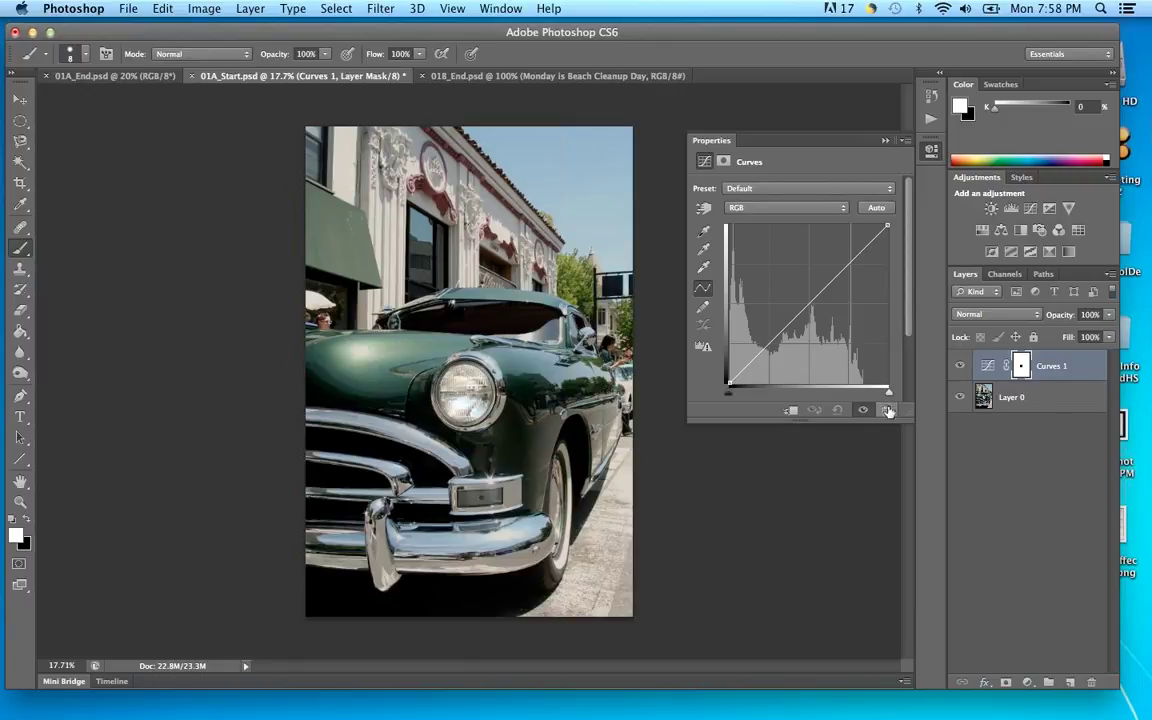
drag(800, 421, 806, 468)
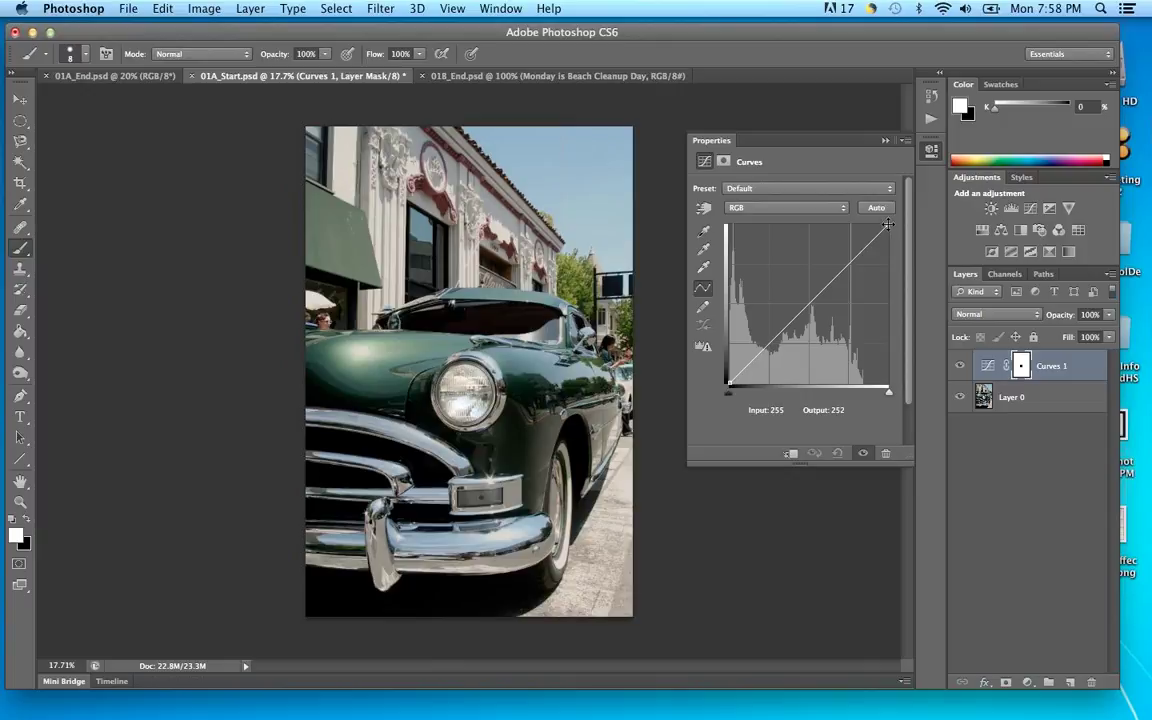
click(887, 226)
drag(887, 226, 857, 225)
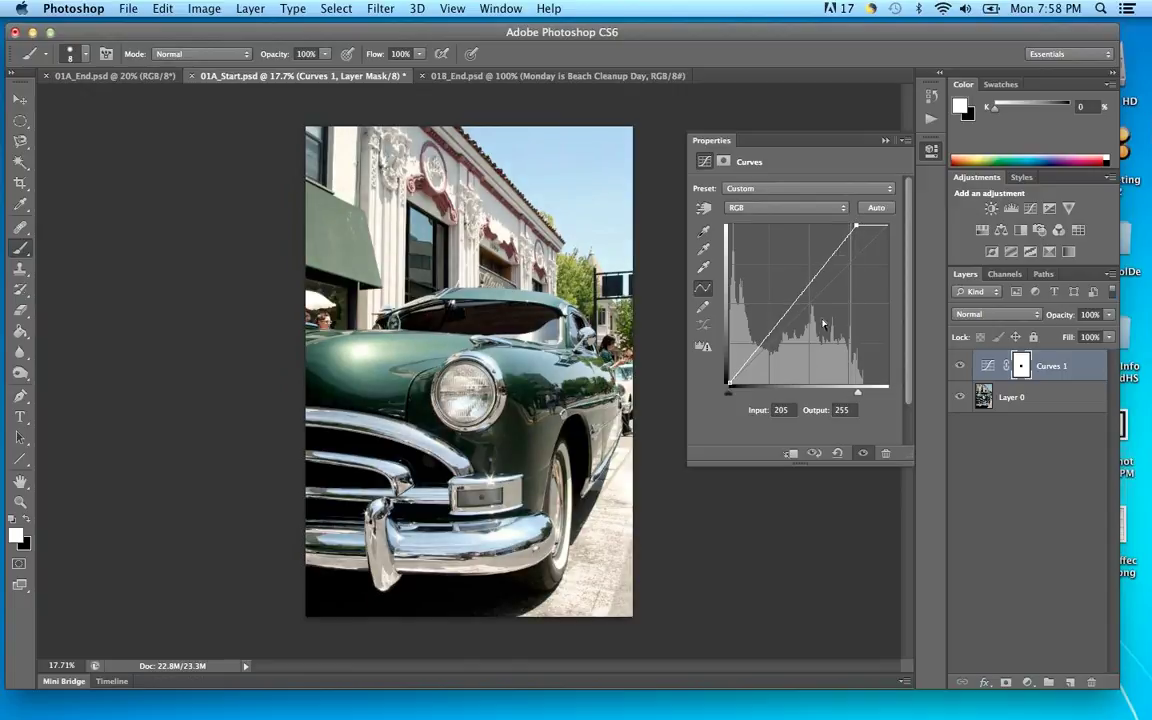
click(762, 412)
key(Down)
mouse_move(857, 228)
mouse_down()
mouse_move(820, 228)
mouse_move(846, 226)
mouse_up()
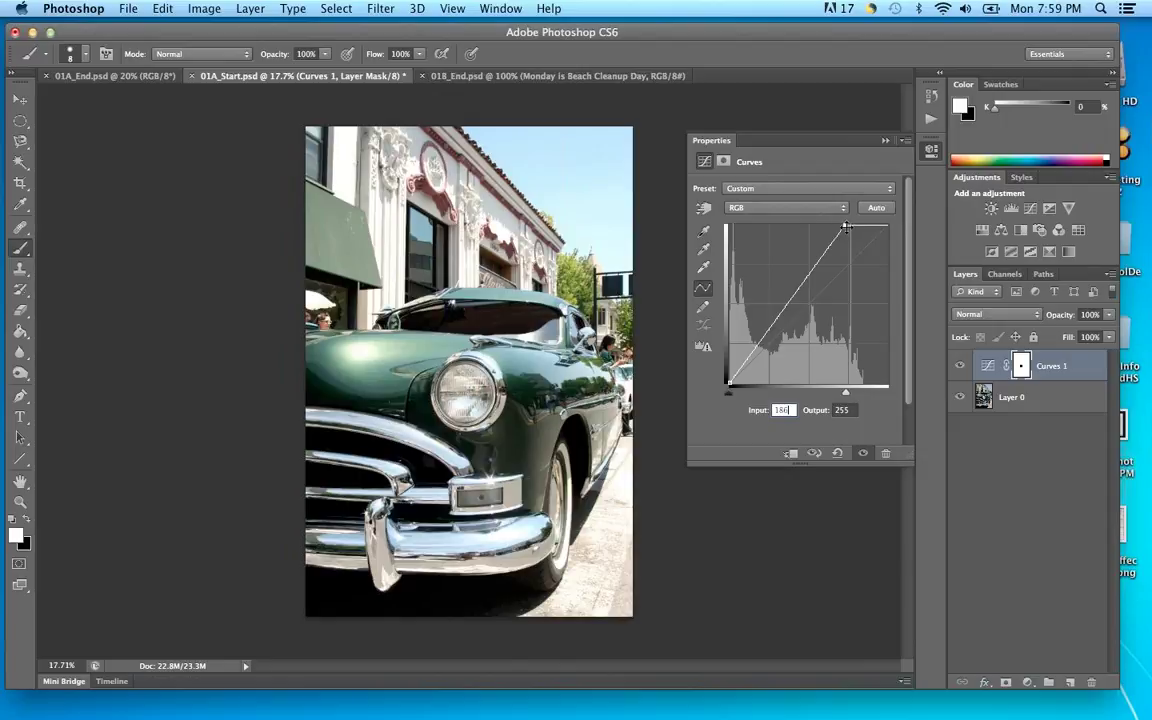
drag(846, 227, 848, 227)
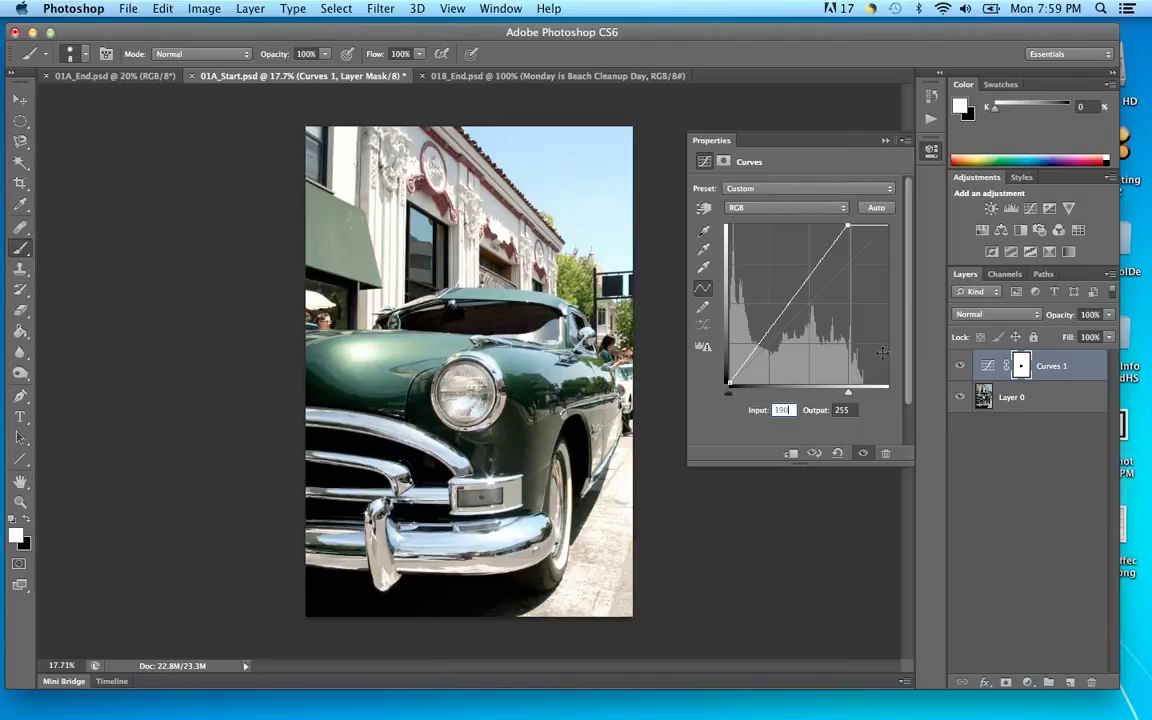
Toggle the Curves 1 layer's visibility to compare the image with and without the brightening
click(960, 366)
click(960, 367)
click(960, 367)
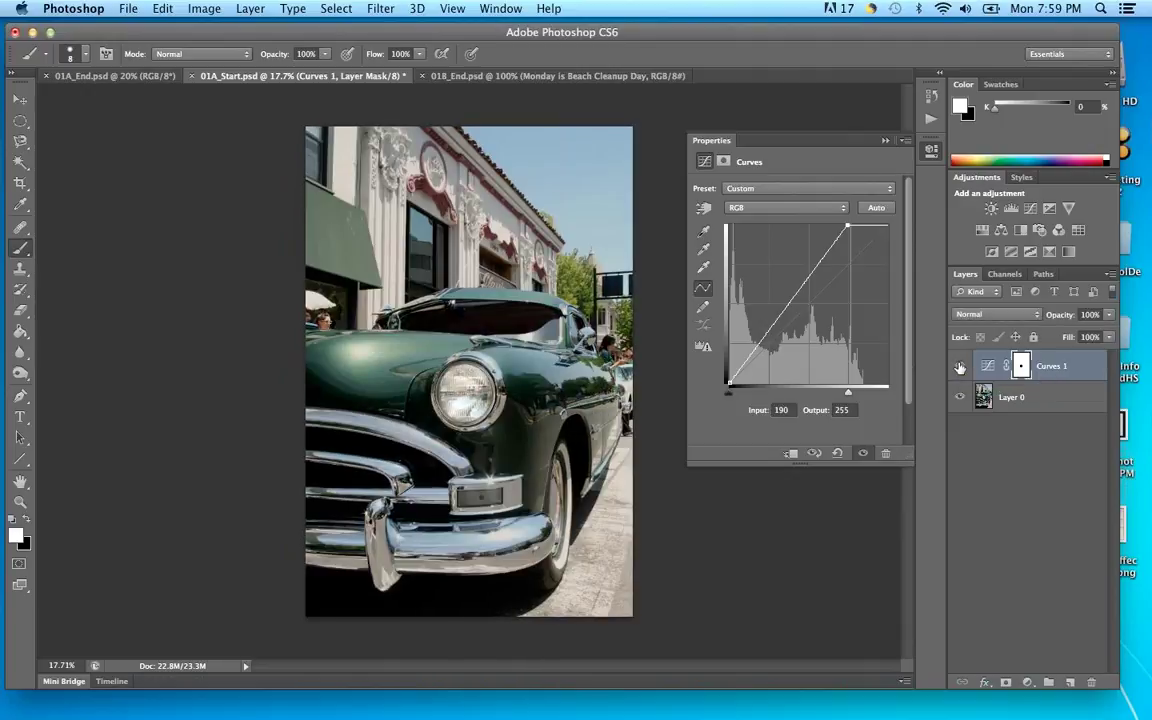
click(960, 367)
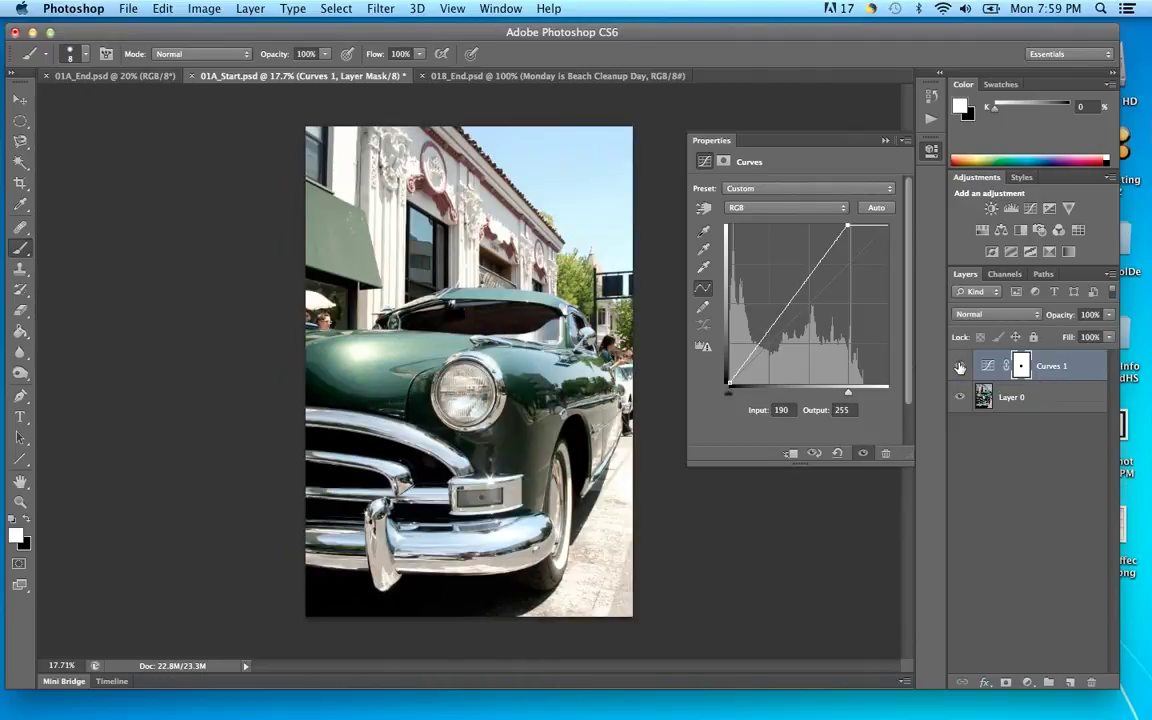
click(960, 367)
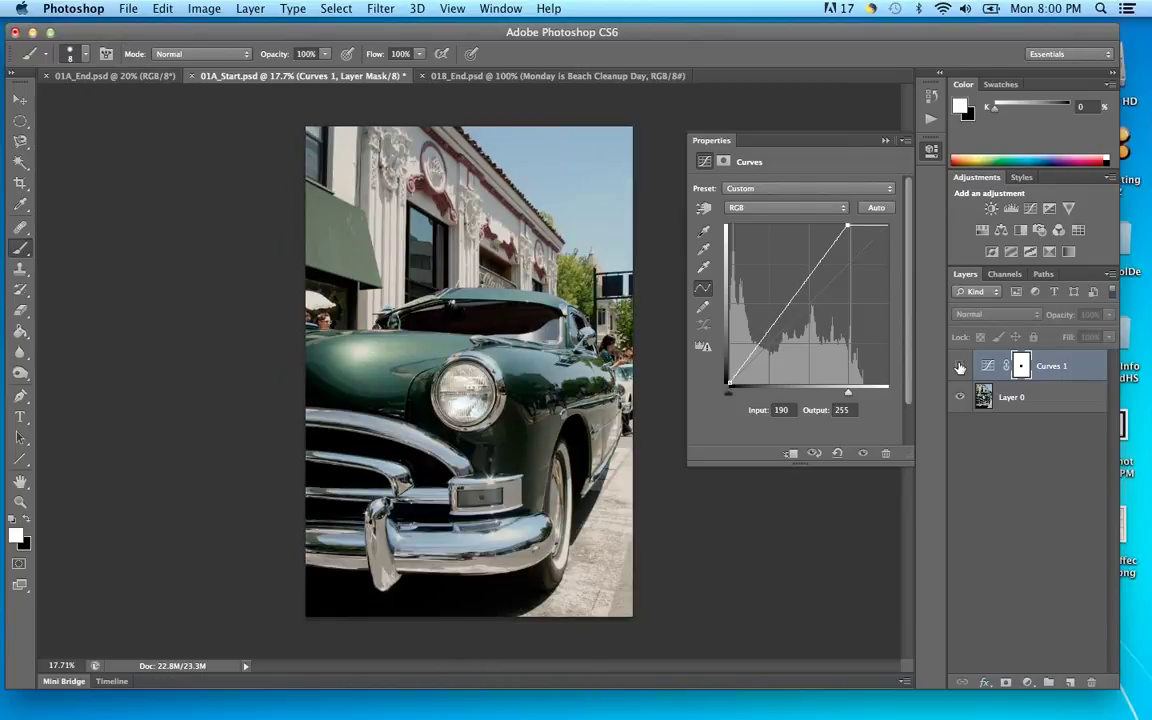
click(960, 367)
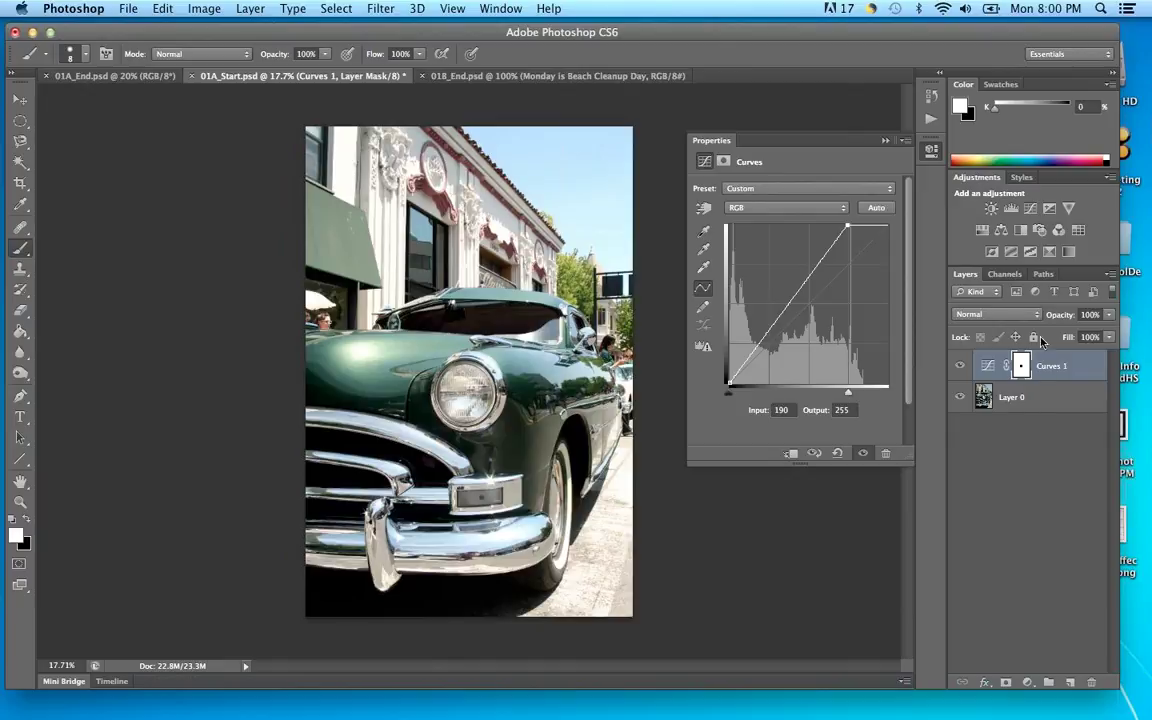
Add a Hue/Saturation adjustment layer with the hue at -87 and the saturation at -50
click(983, 231)
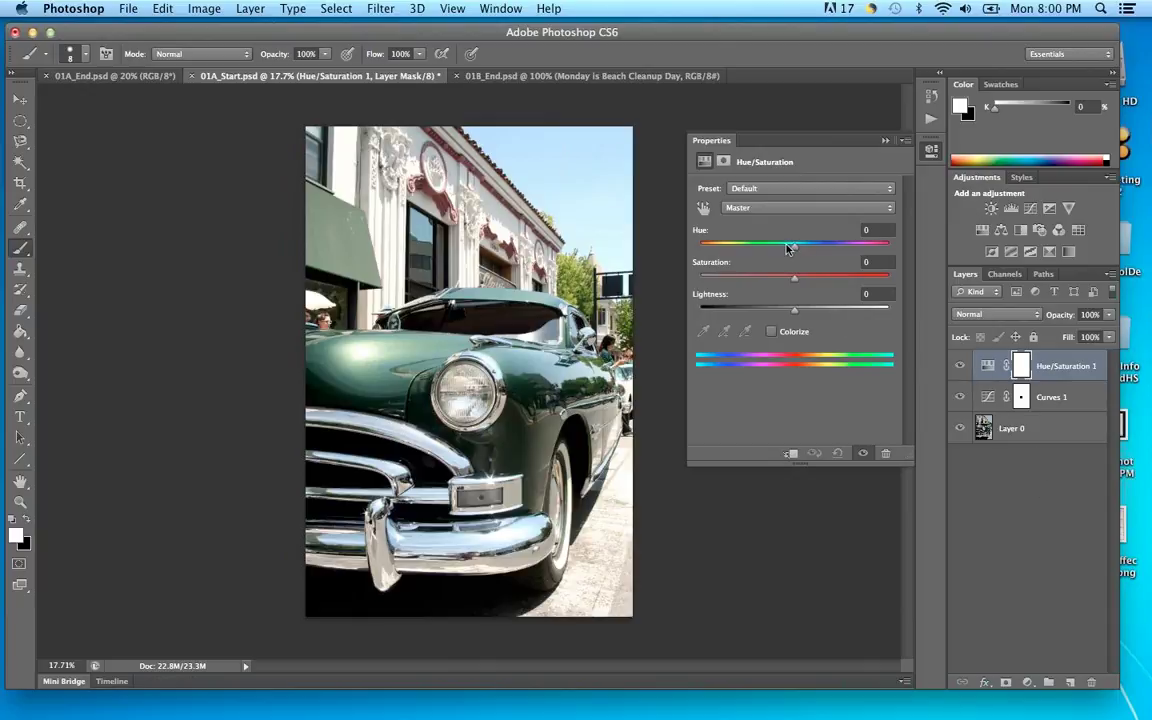
drag(789, 248, 735, 254)
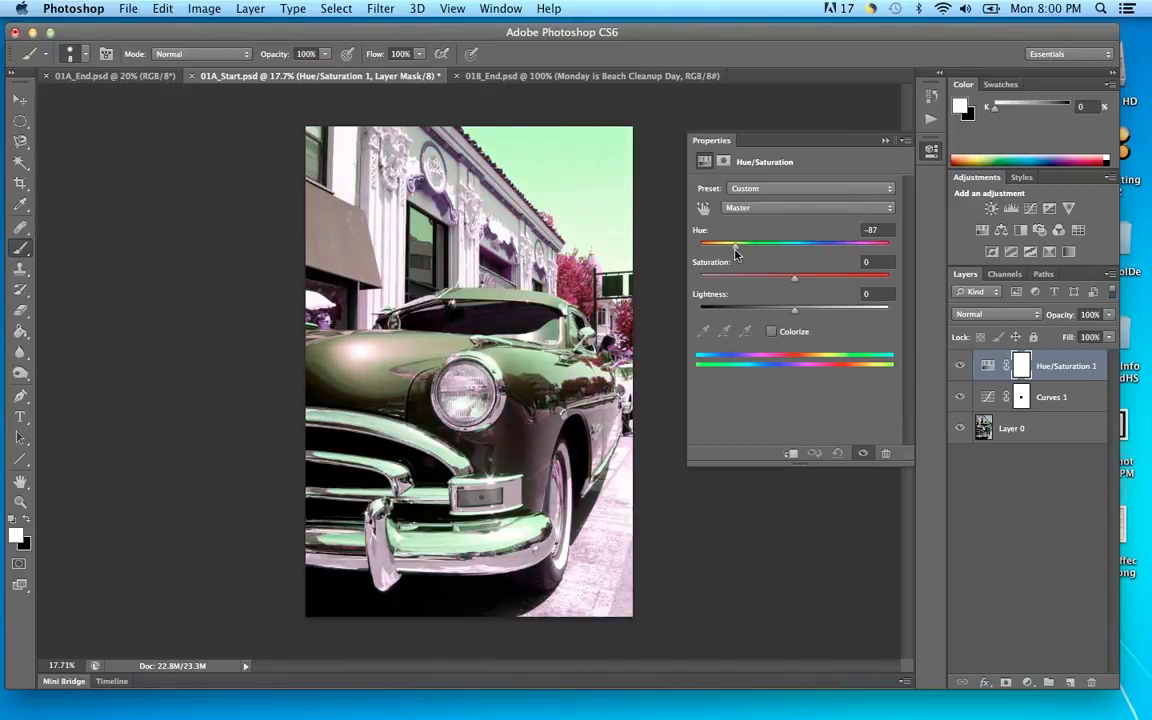
drag(795, 278, 746, 284)
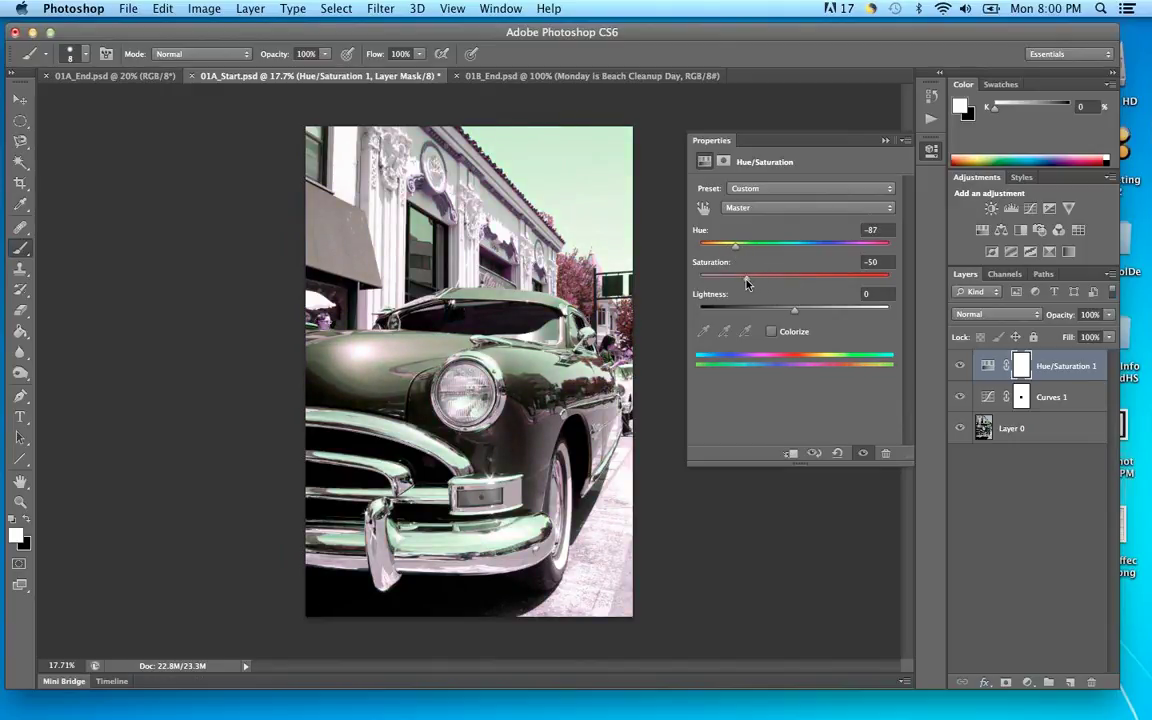
Toggle the visibility of the Hue/Saturation 1 and Curves 1 layers to compare their effects on the image
click(960, 366)
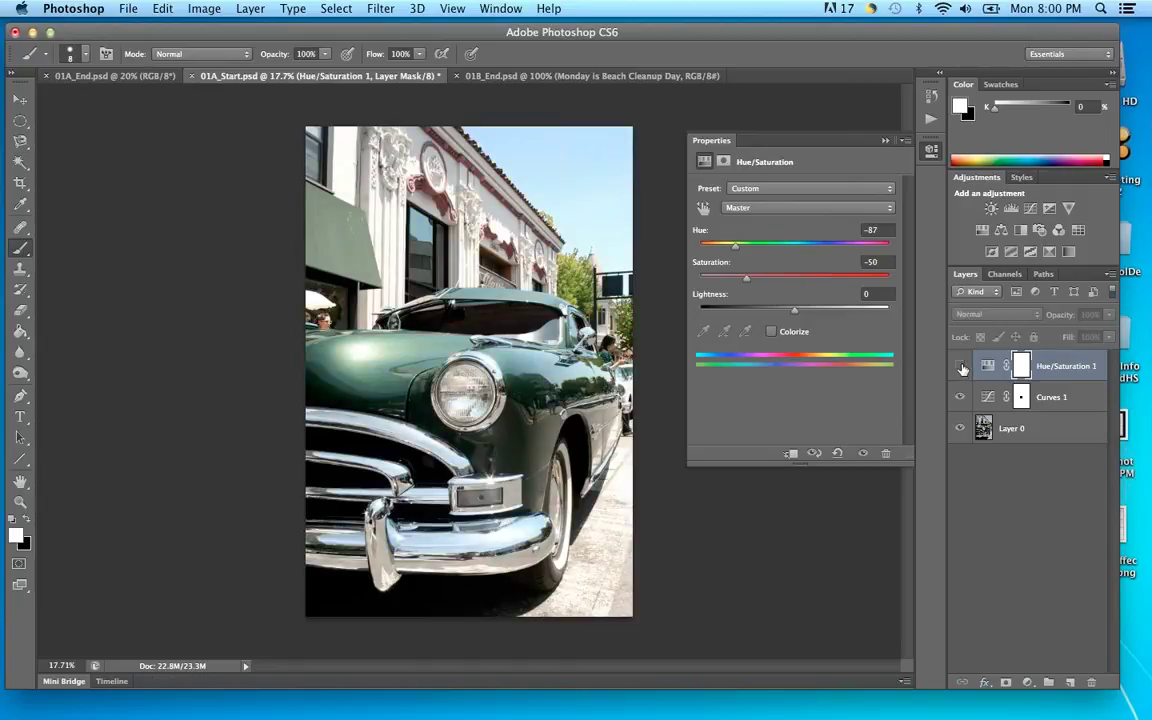
click(960, 397)
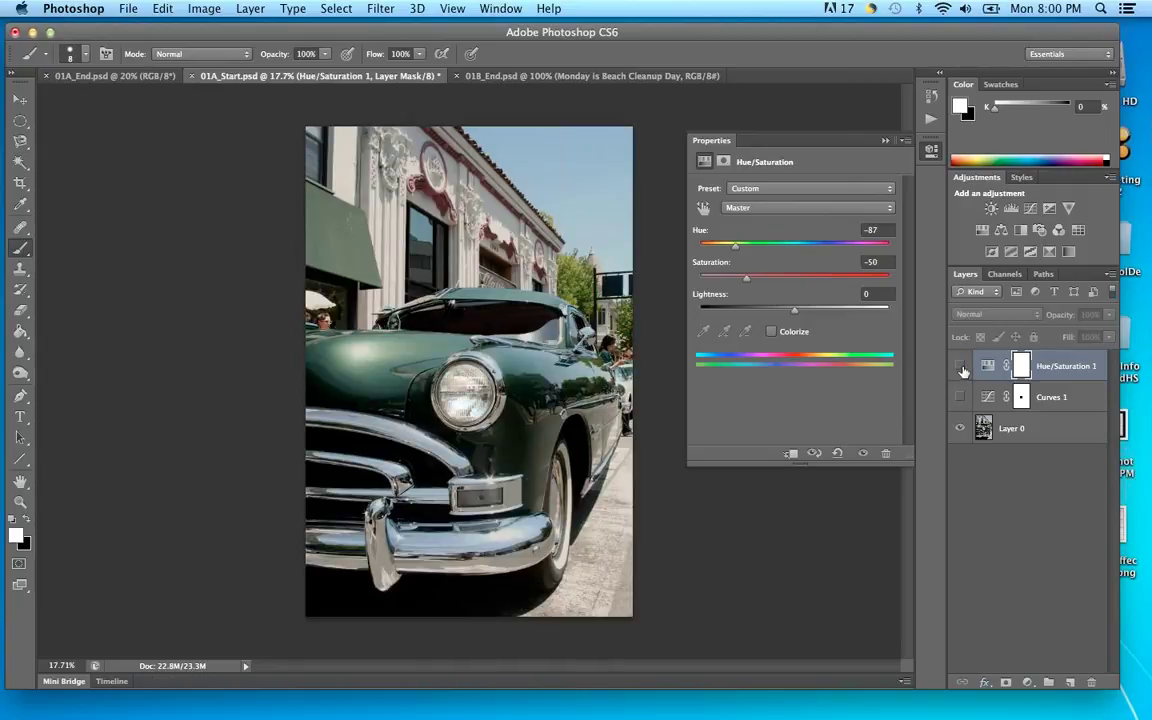
click(960, 366)
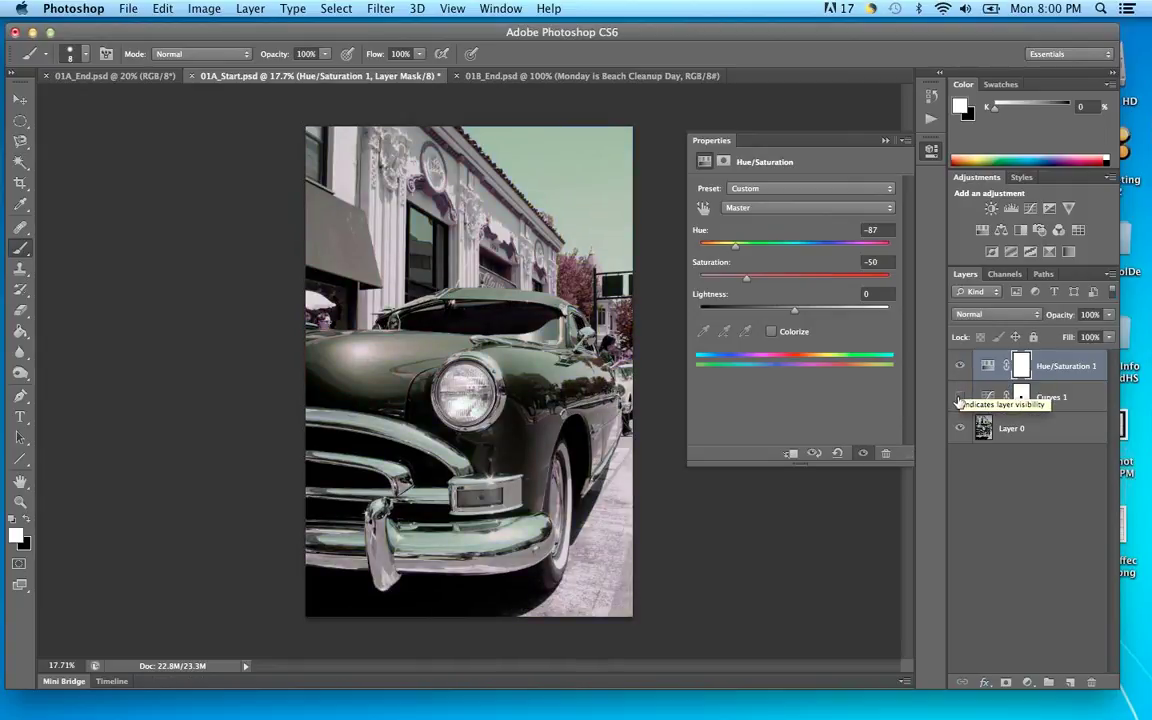
click(960, 397)
click(960, 397)
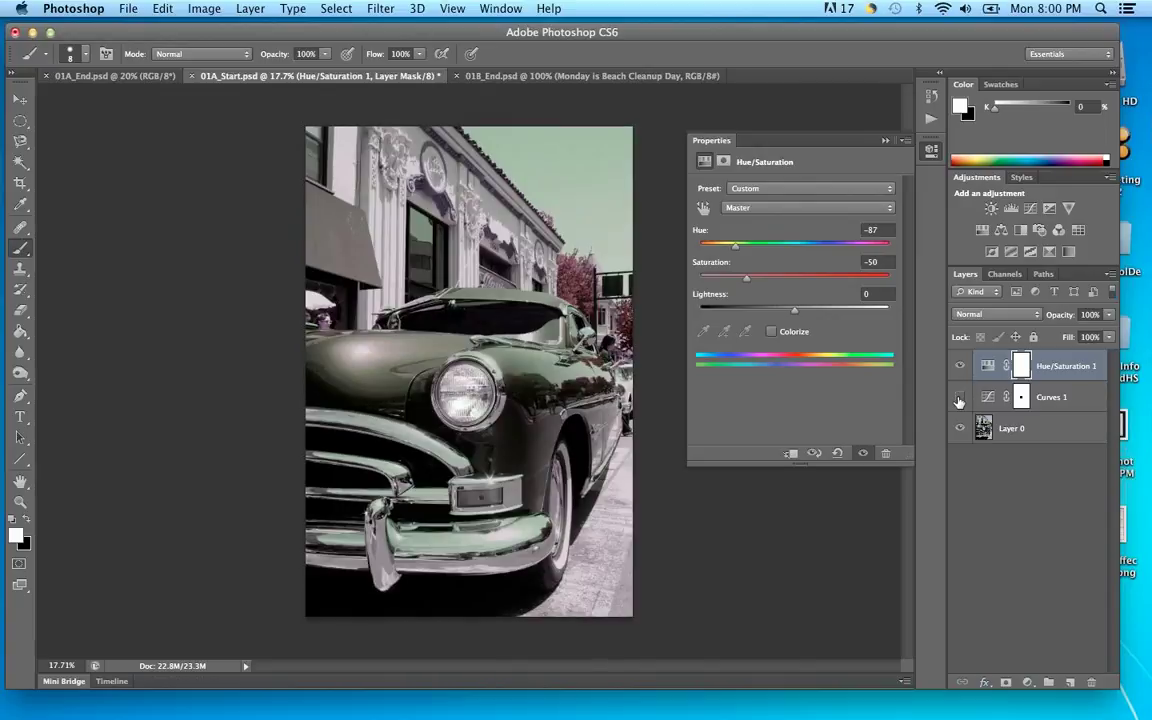
click(960, 397)
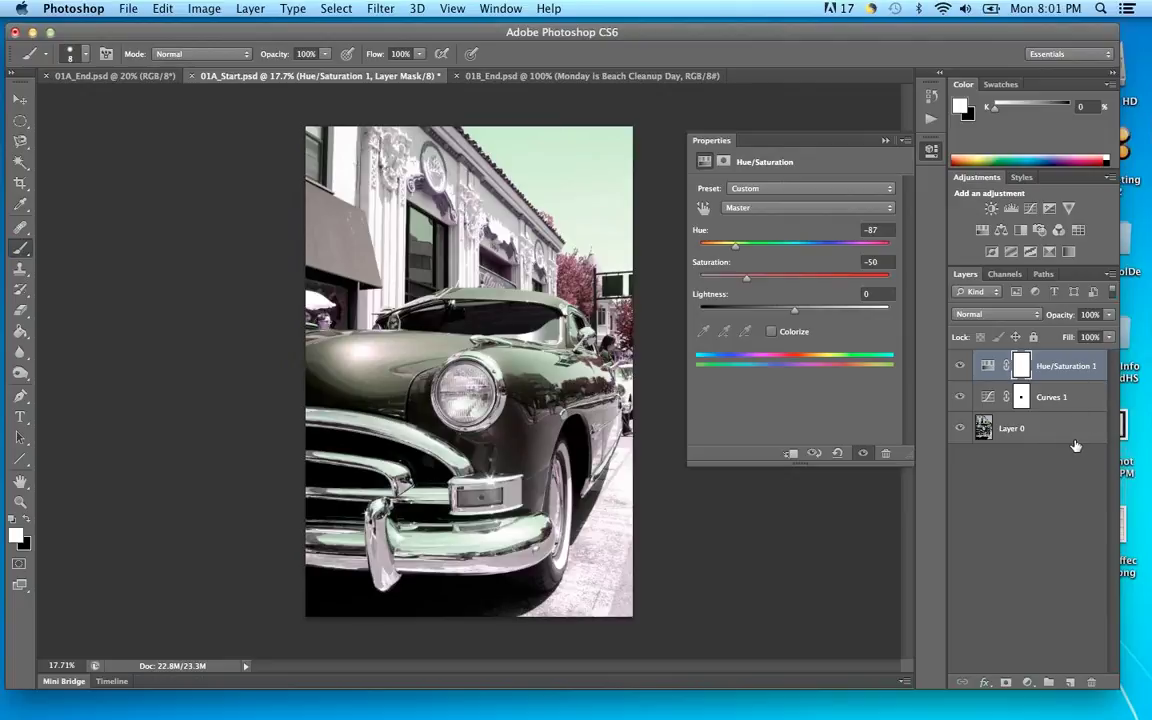
Hide the Hue/Saturation 1 layer, toggle Curves 1 off and on to compare its effect, and collapse the adjustment properties
click(960, 366)
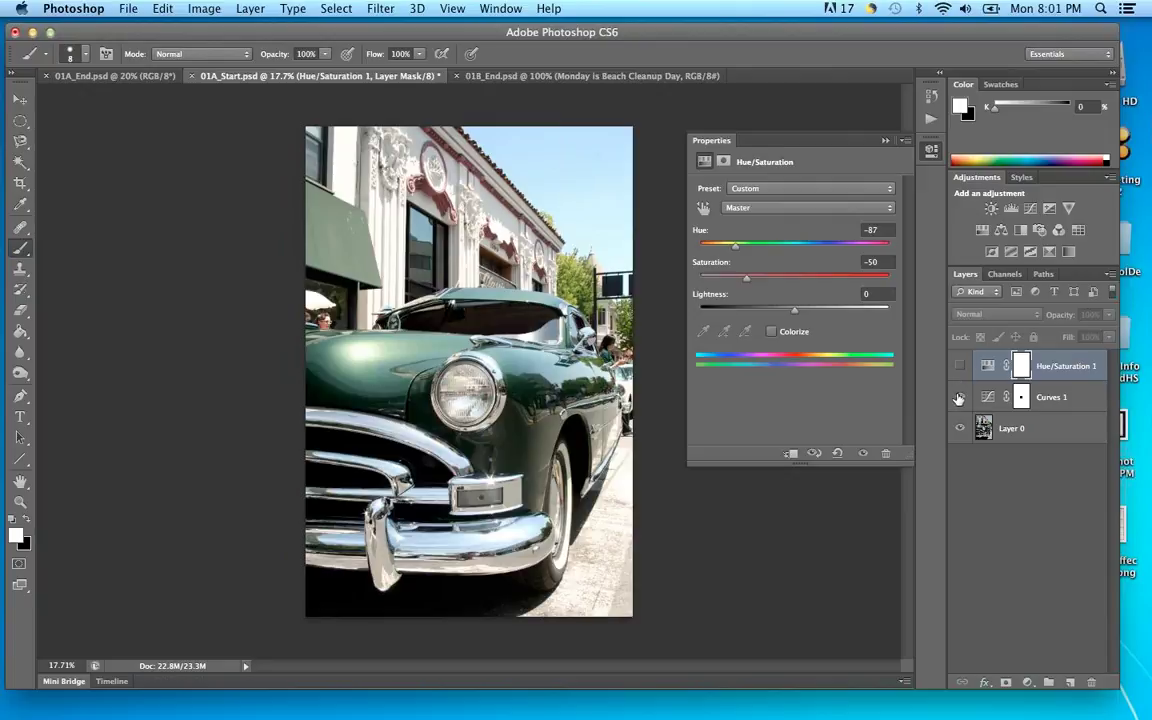
click(958, 398)
click(958, 398)
click(797, 130)
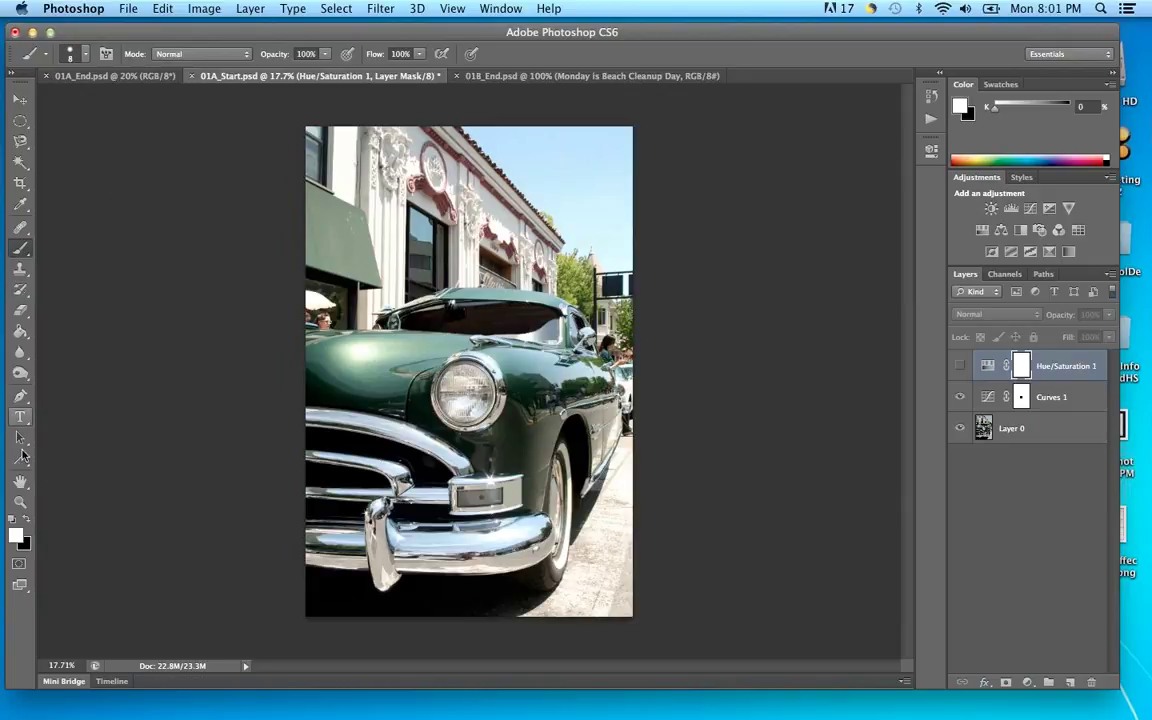
Start a horizontal text layer in the sky near the building's roofline and set its font size to 60 pt
click(19, 416)
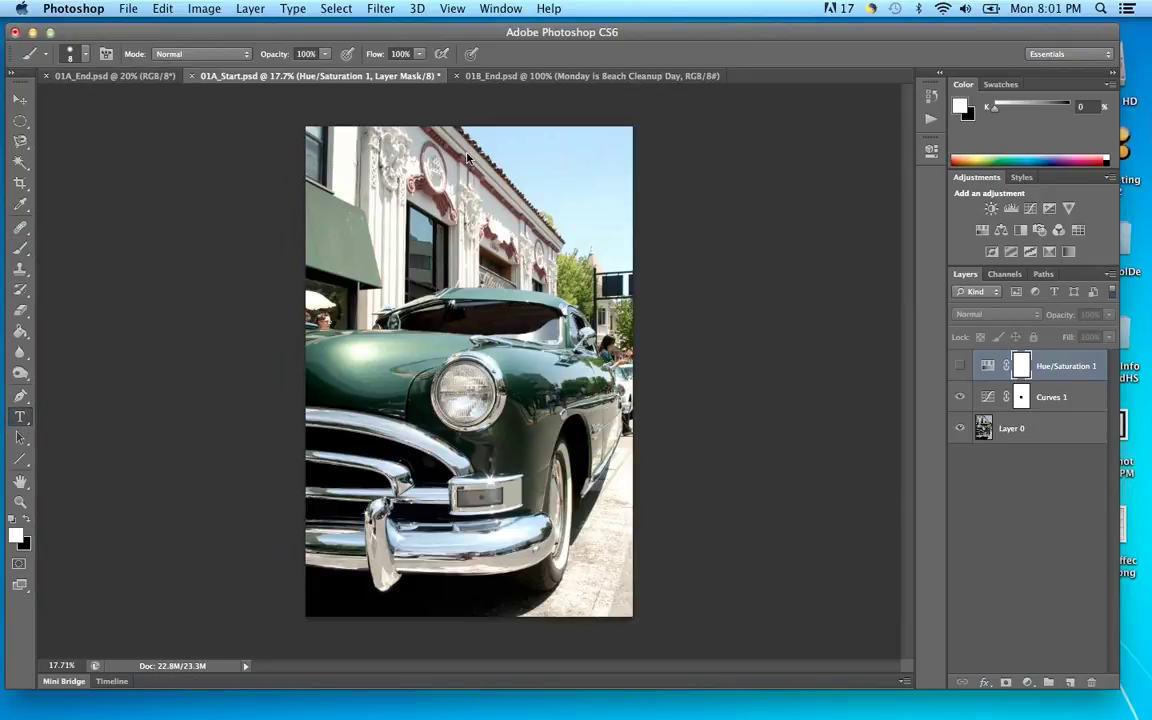
click(516, 149)
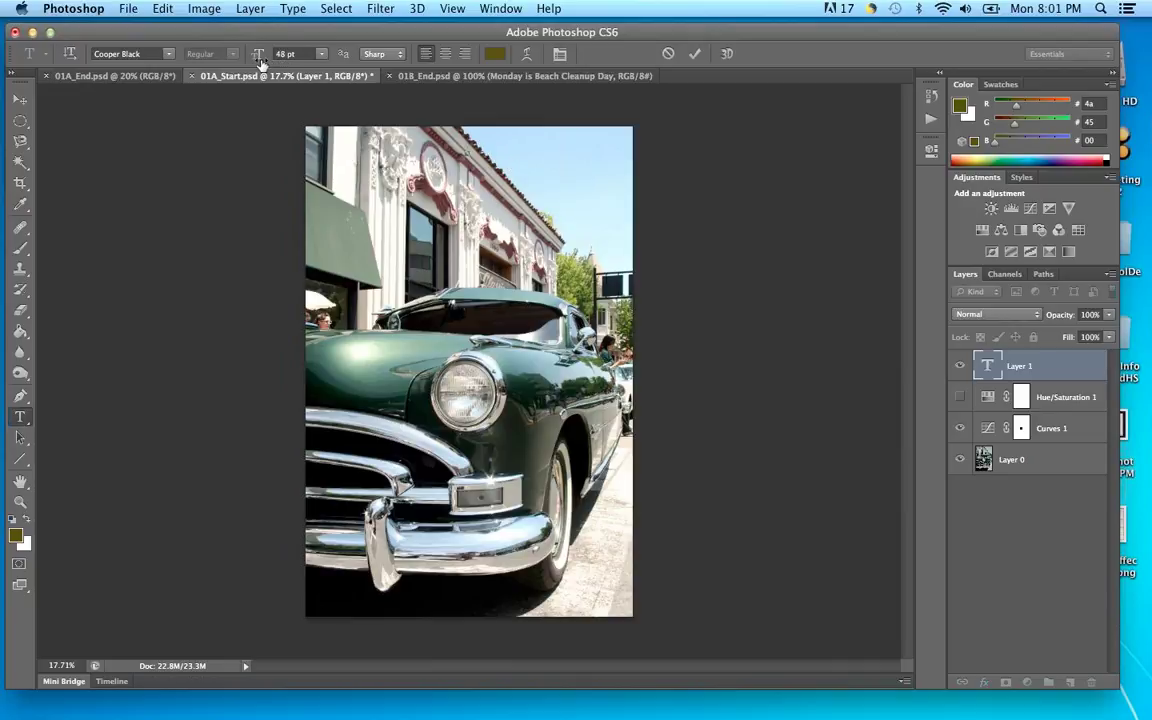
drag(257, 56, 270, 56)
click(298, 54)
text(1)
text(2)
click(322, 54)
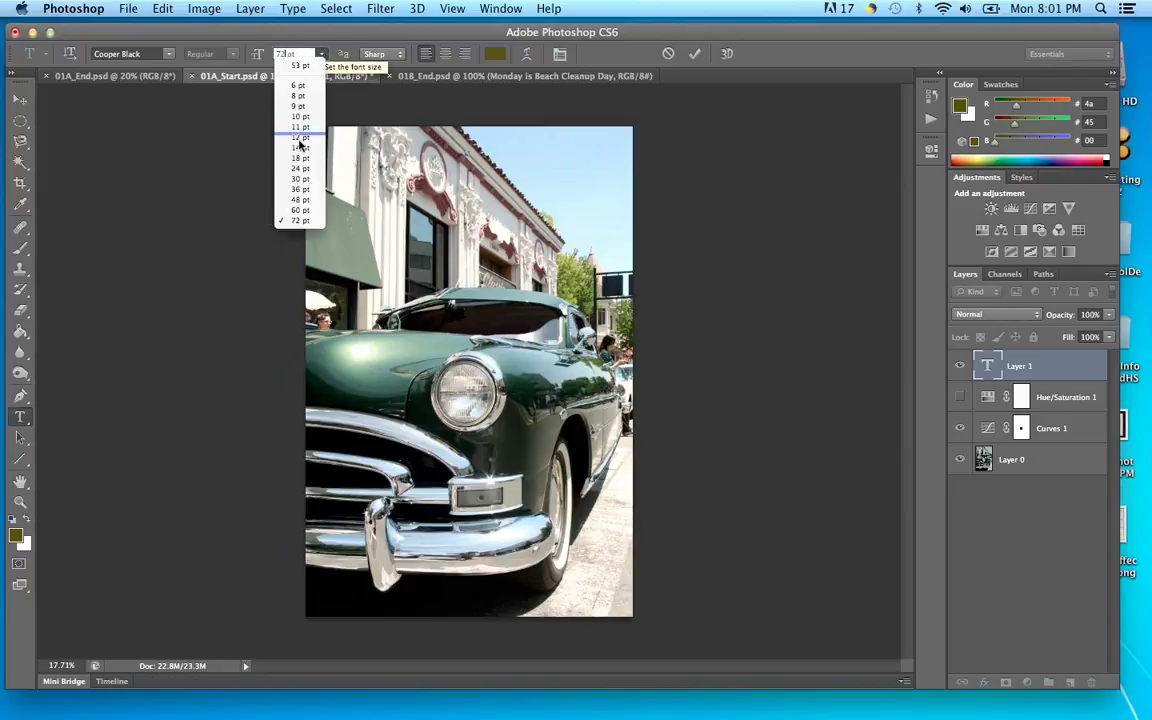
click(300, 210)
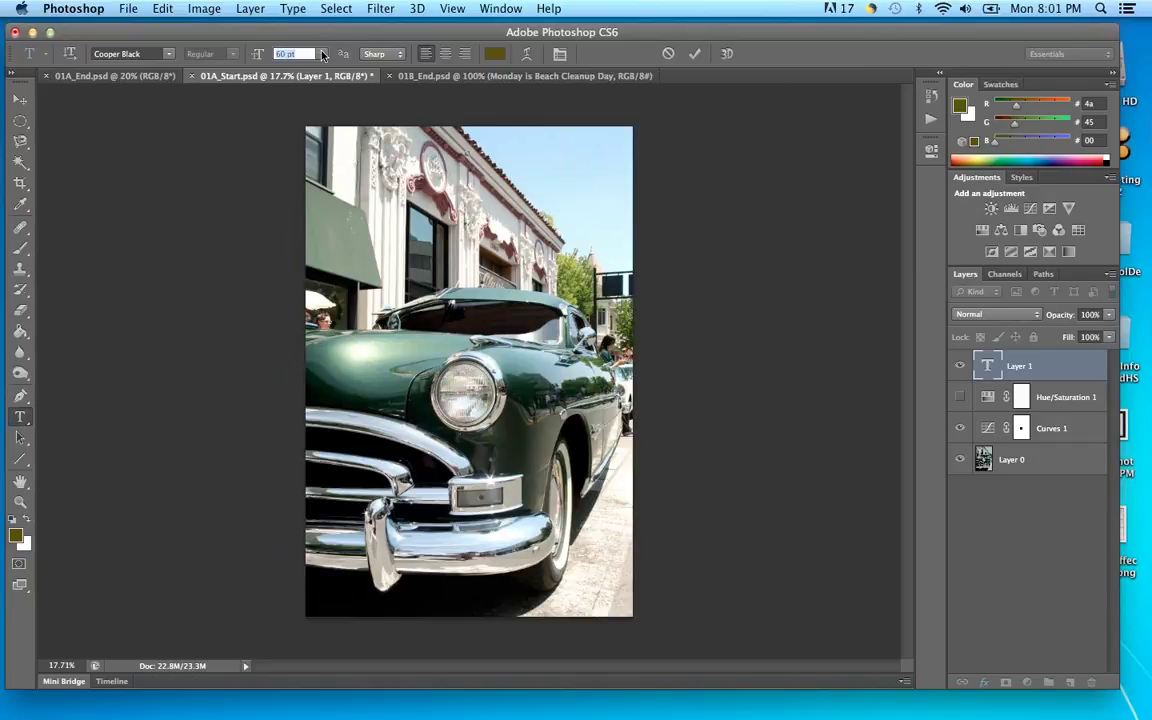
Look through the available fonts and their samples for the new text layer
click(155, 52)
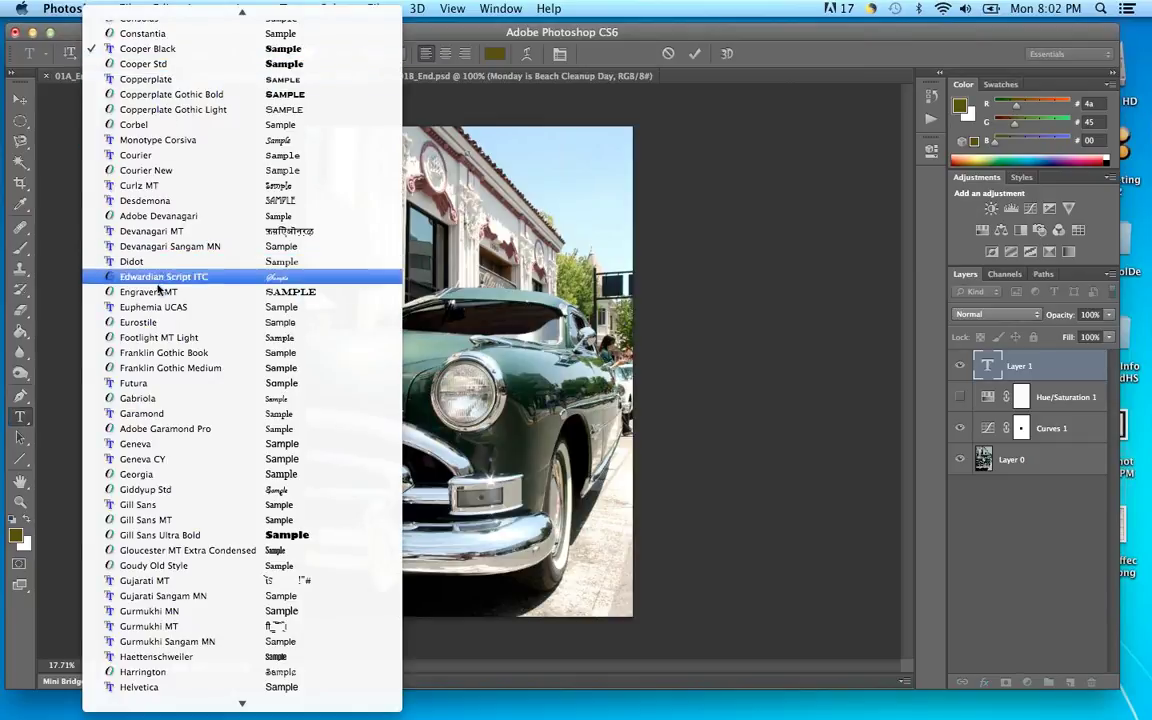
mouse_move(242, 12)
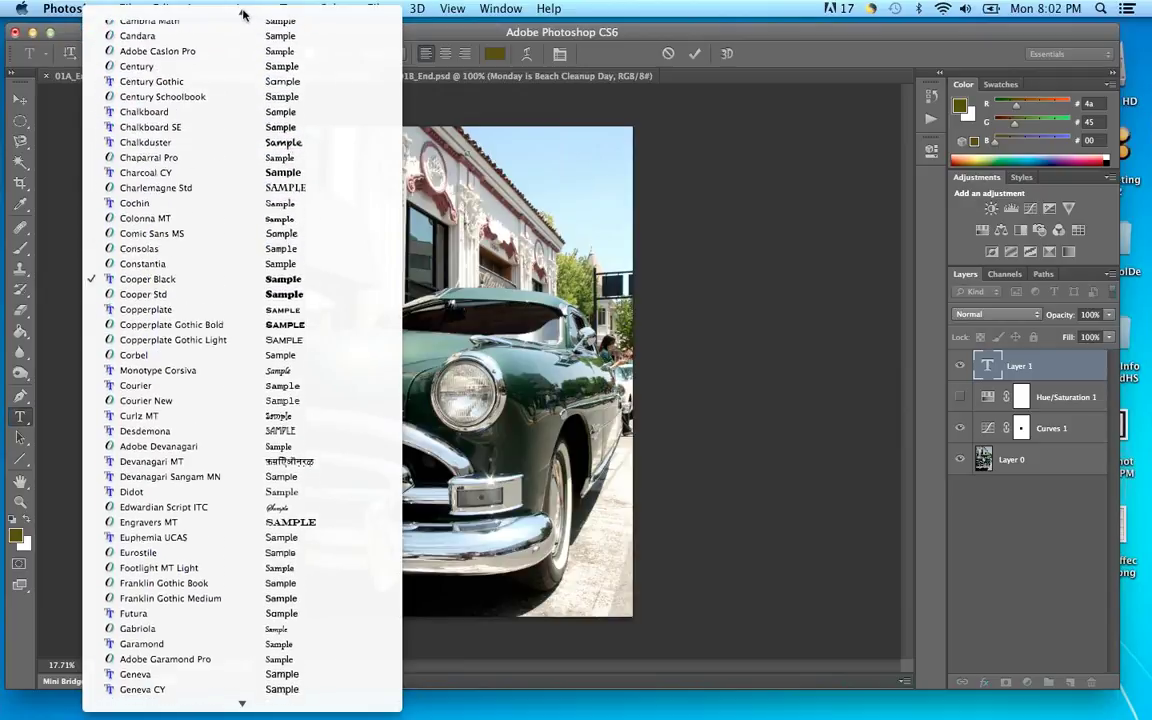
click(67, 148)
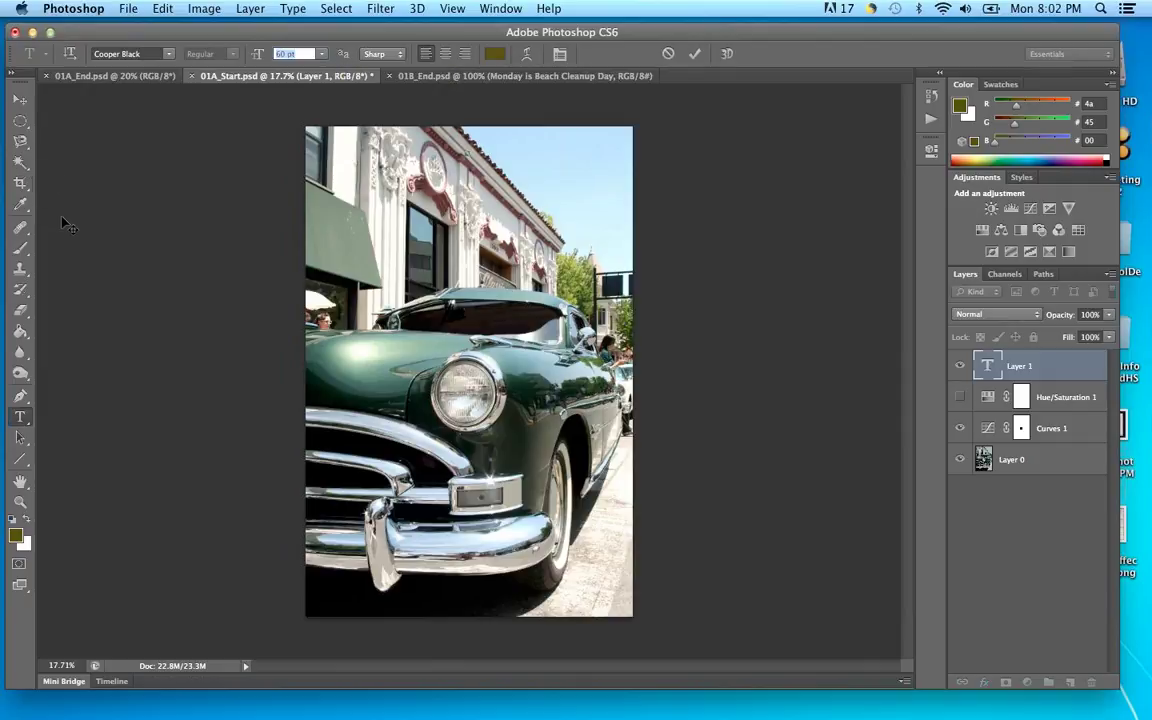
Switch to the Brush tool and set the brush size to 21 px
key(b)
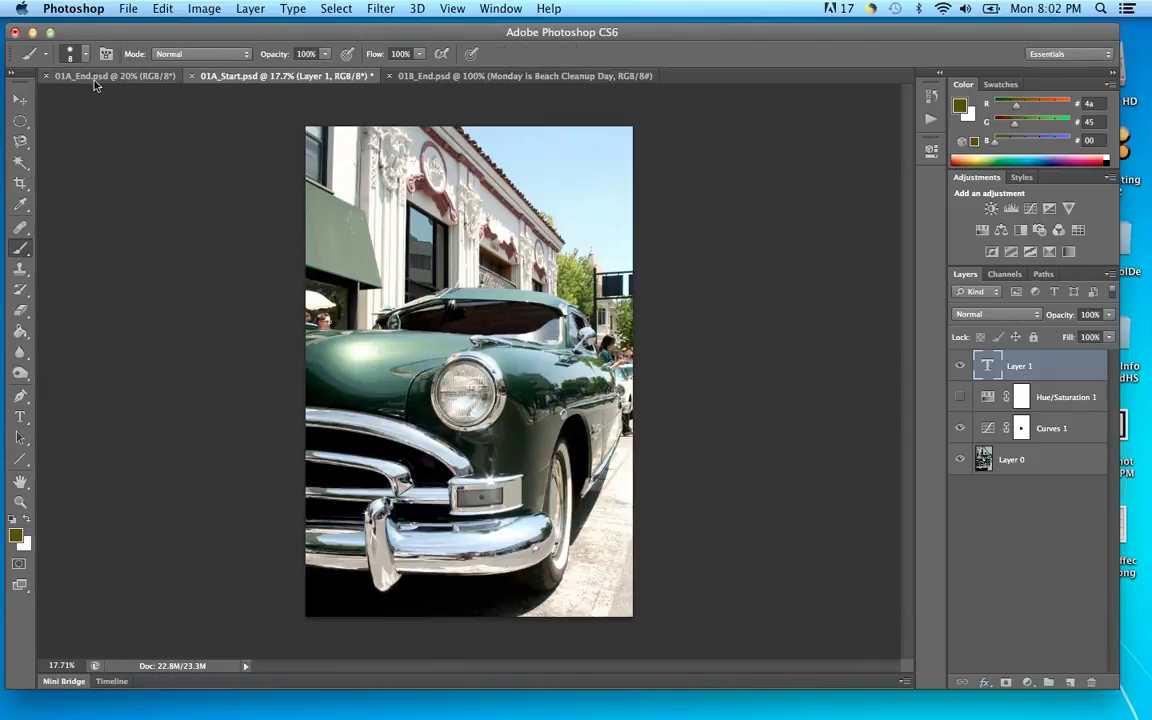
click(79, 54)
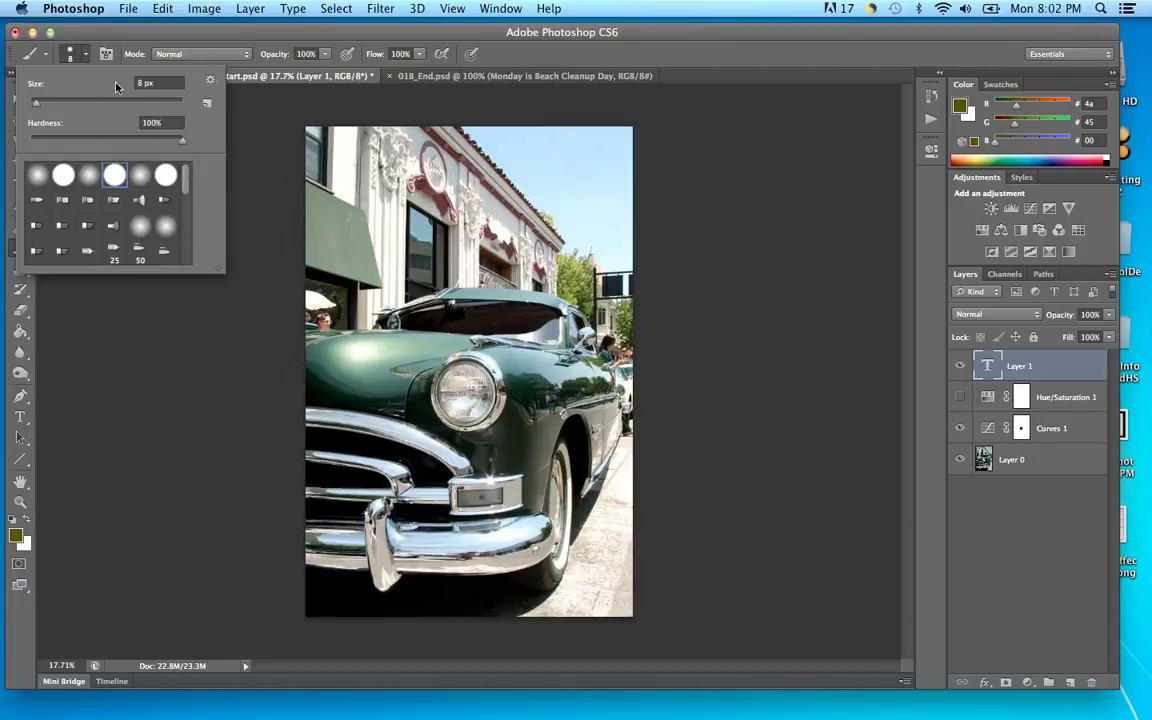
drag(36, 103, 52, 107)
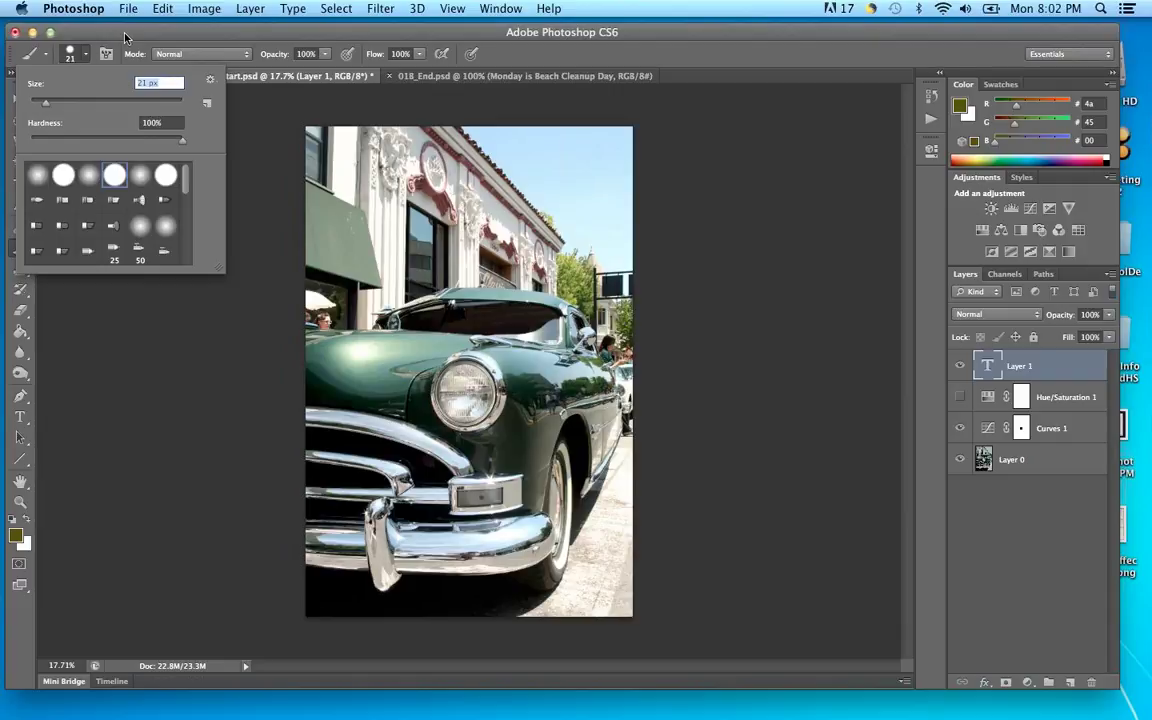
click(78, 50)
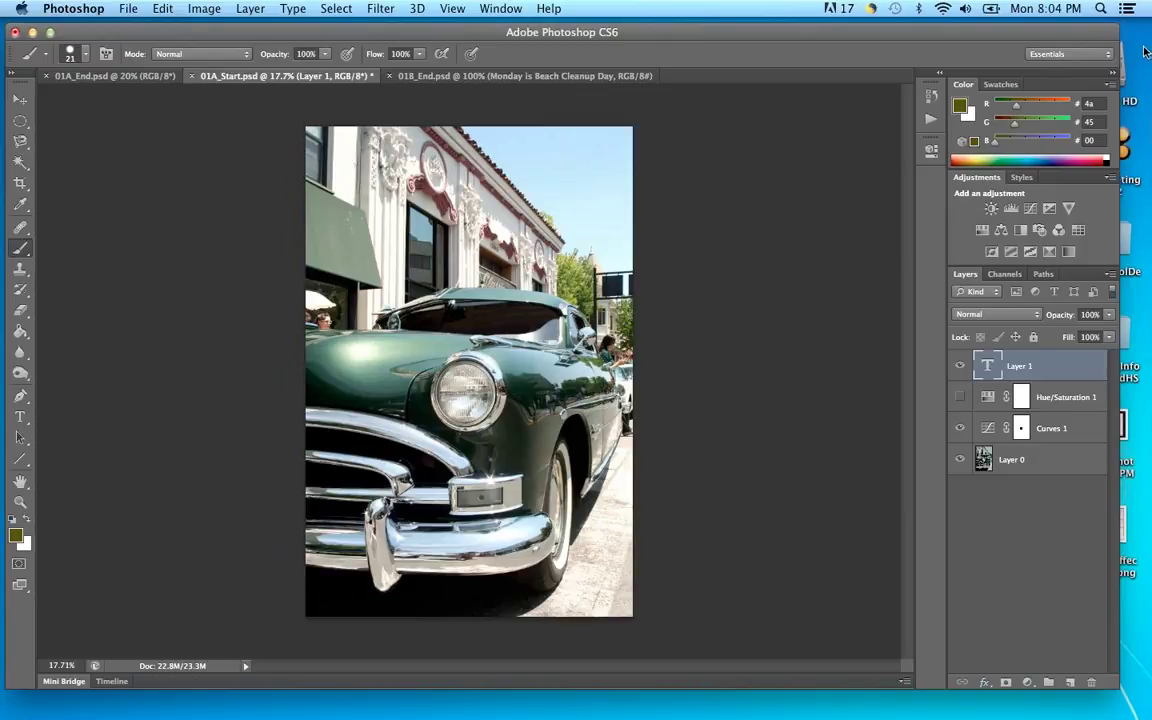
click(1025, 57)
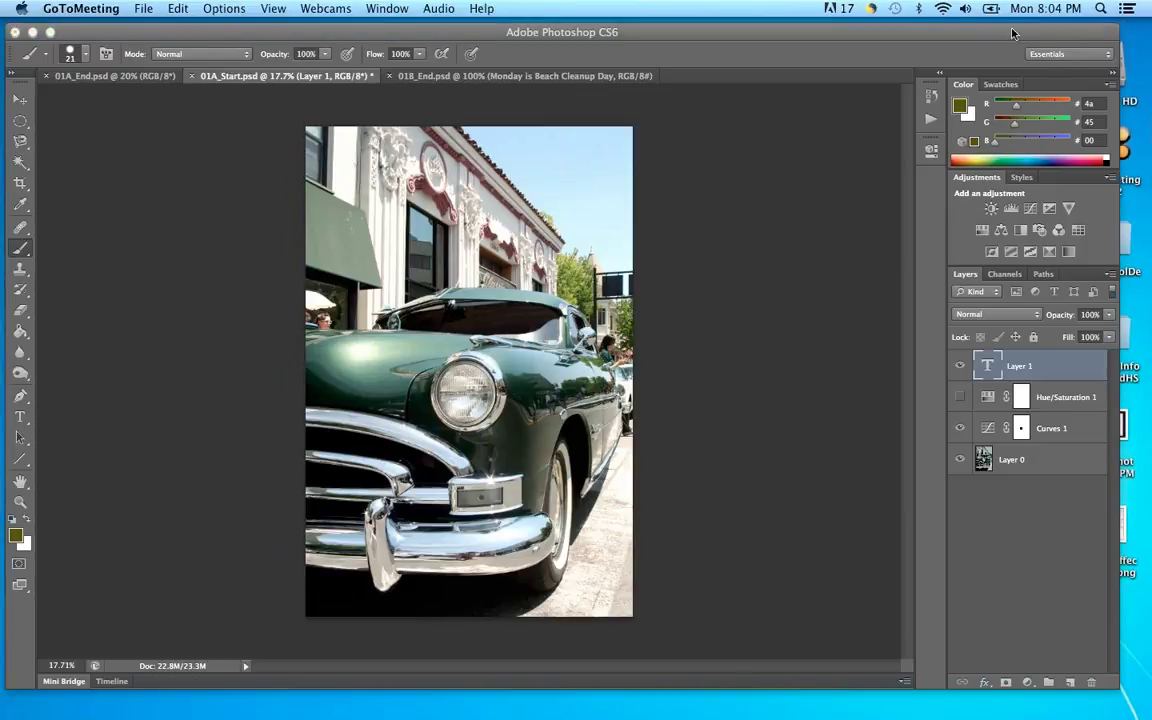